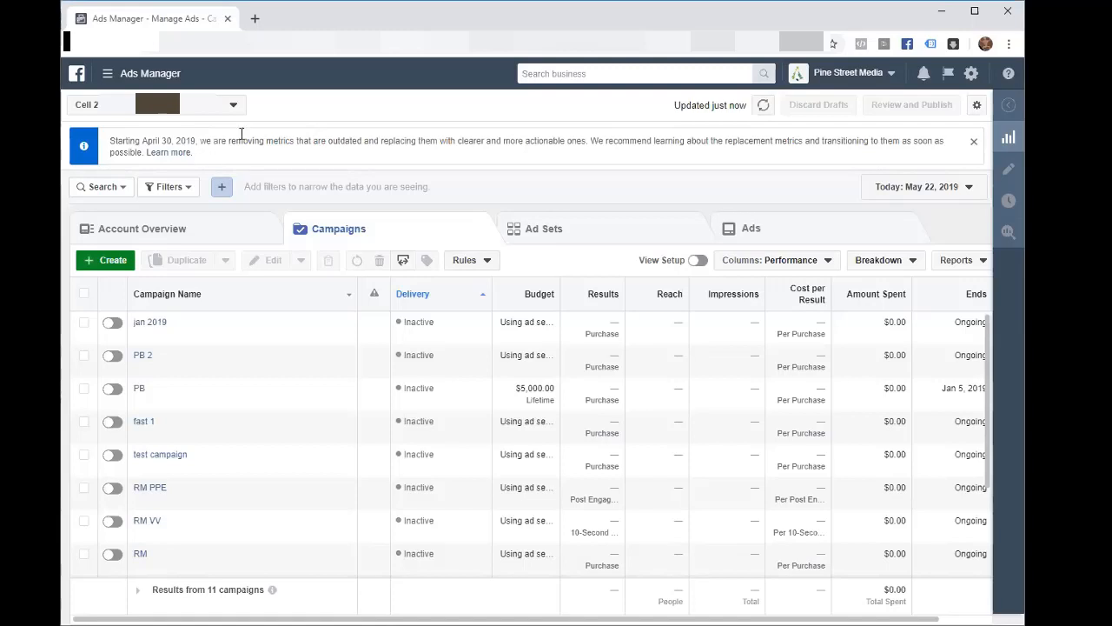
- Dismiss the outdated-metrics notice and start a new campaign named CBO with quick creation
left_click(974, 143)
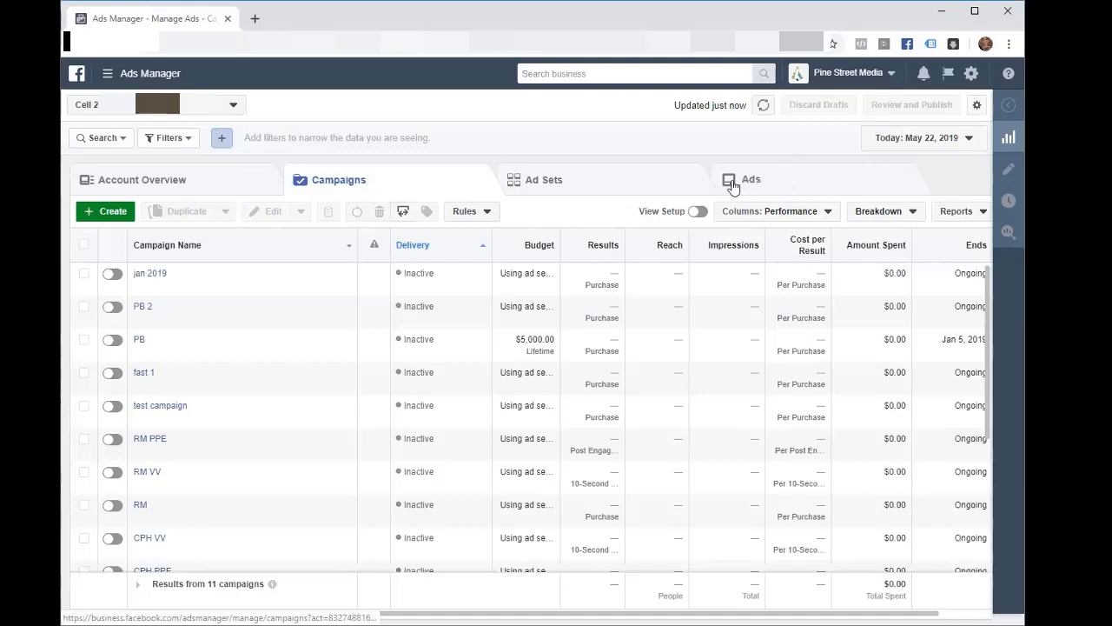
left_click(351, 246)
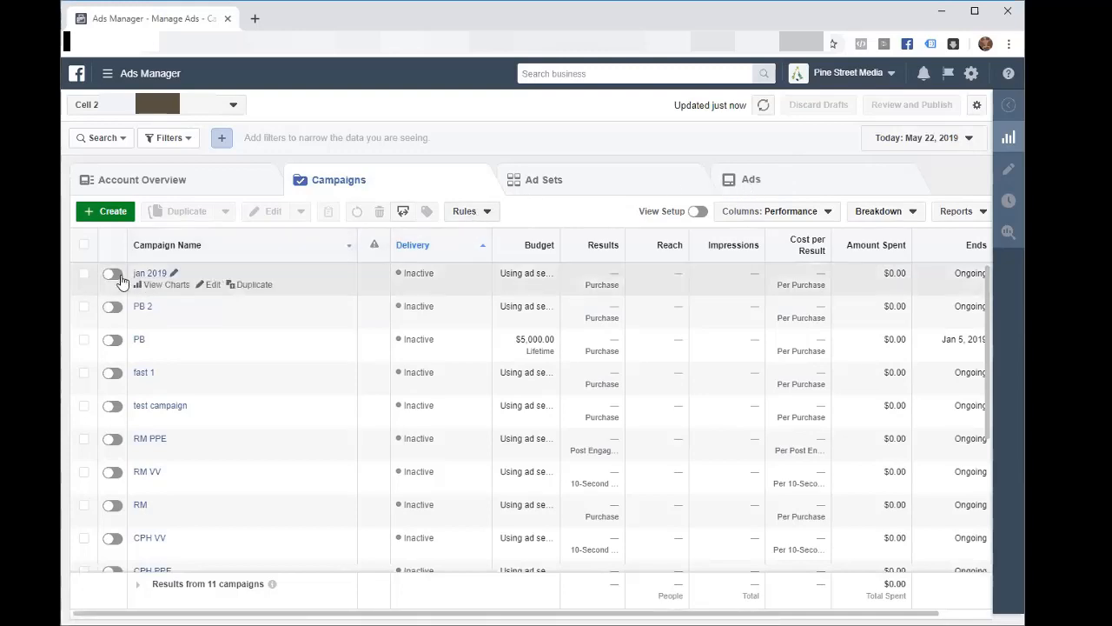
left_click(118, 213)
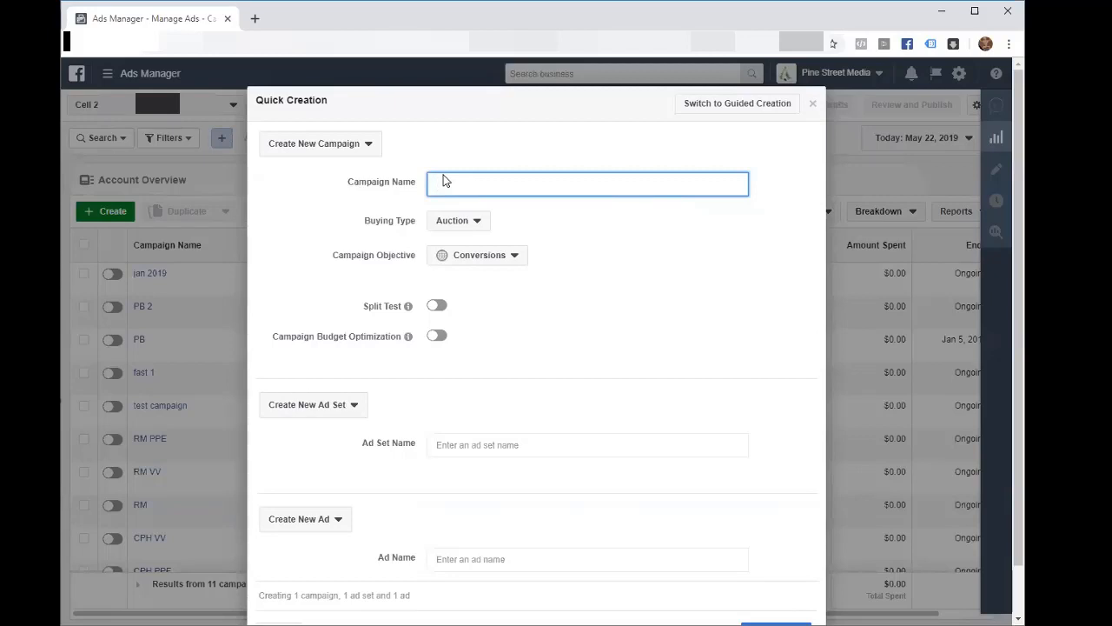
type("C")
type("a")
type("O")
- Name the new ad set PB Adset
mouse_move(411, 311)
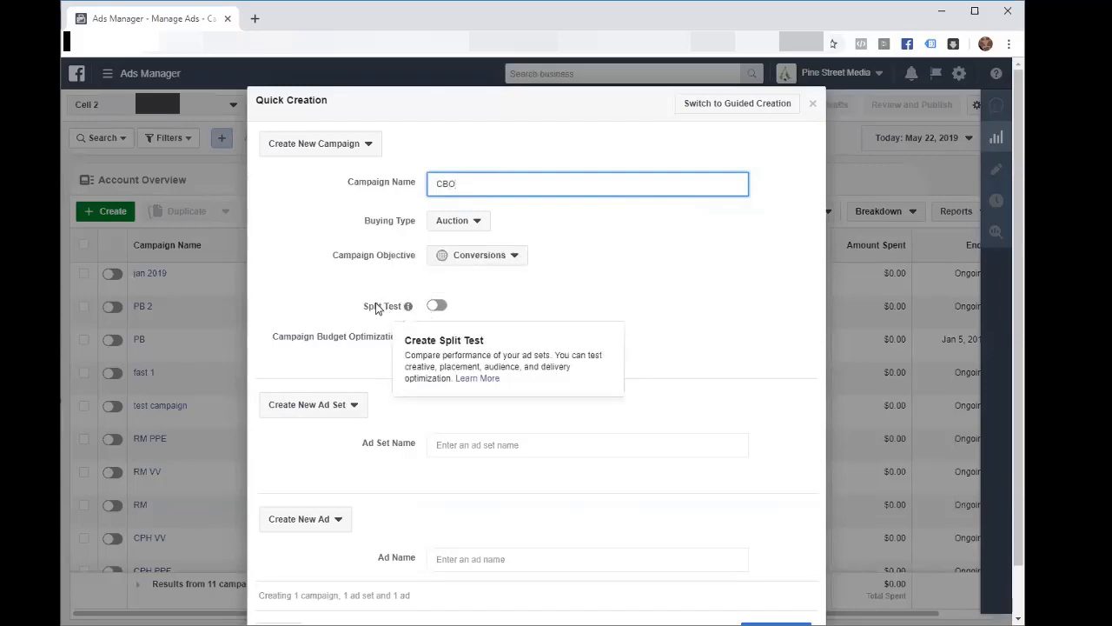
mouse_move(414, 308)
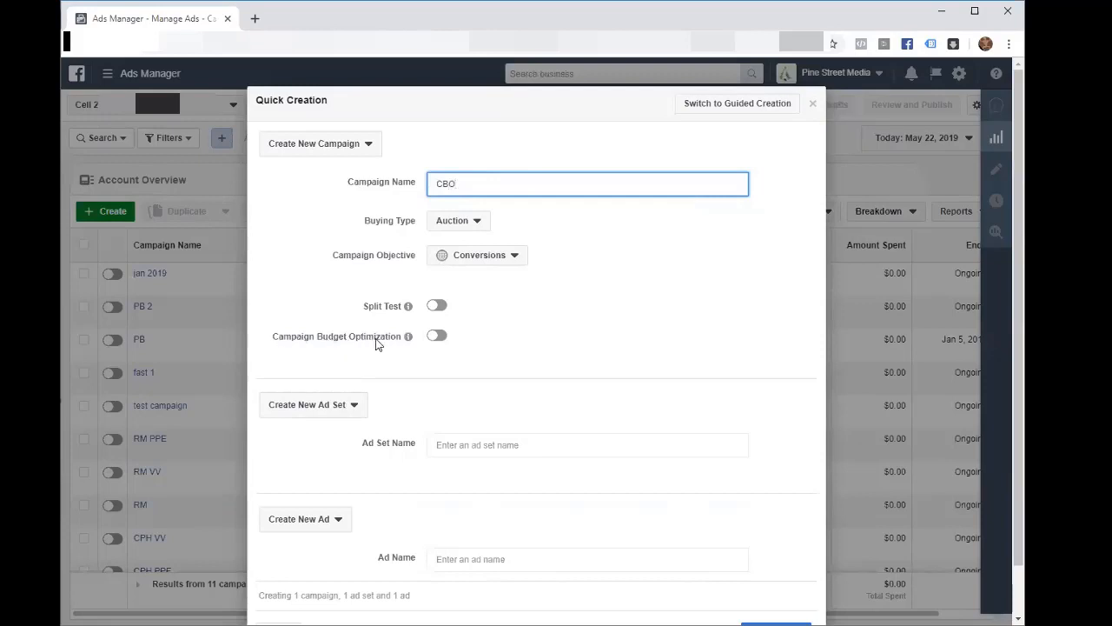
mouse_move(406, 341)
left_click(438, 444)
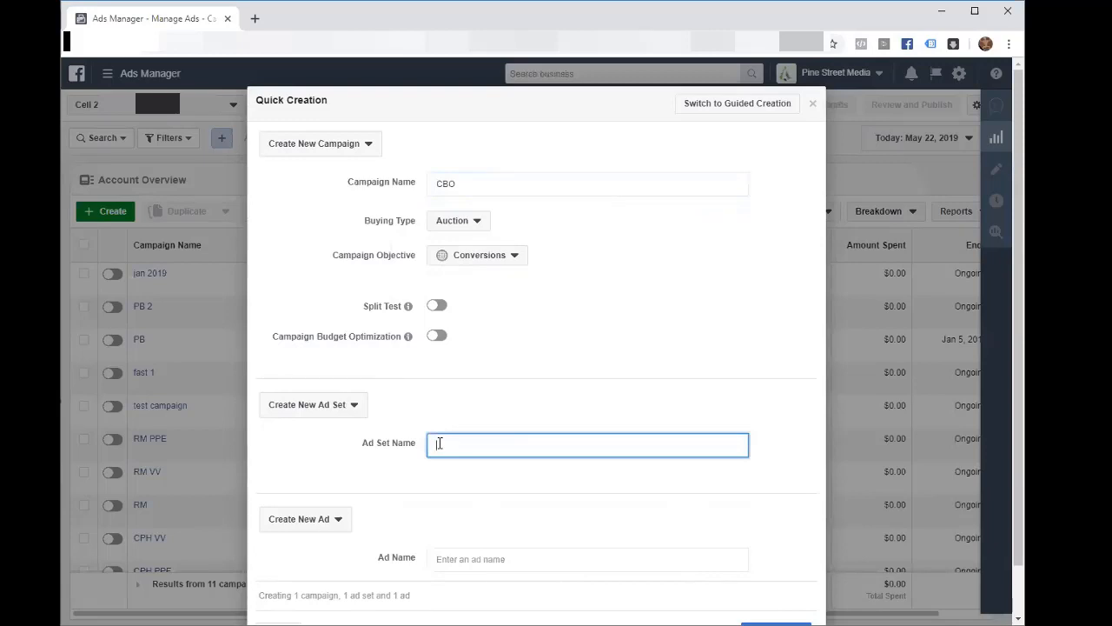
type("a")
type("B")
left_click(451, 431)
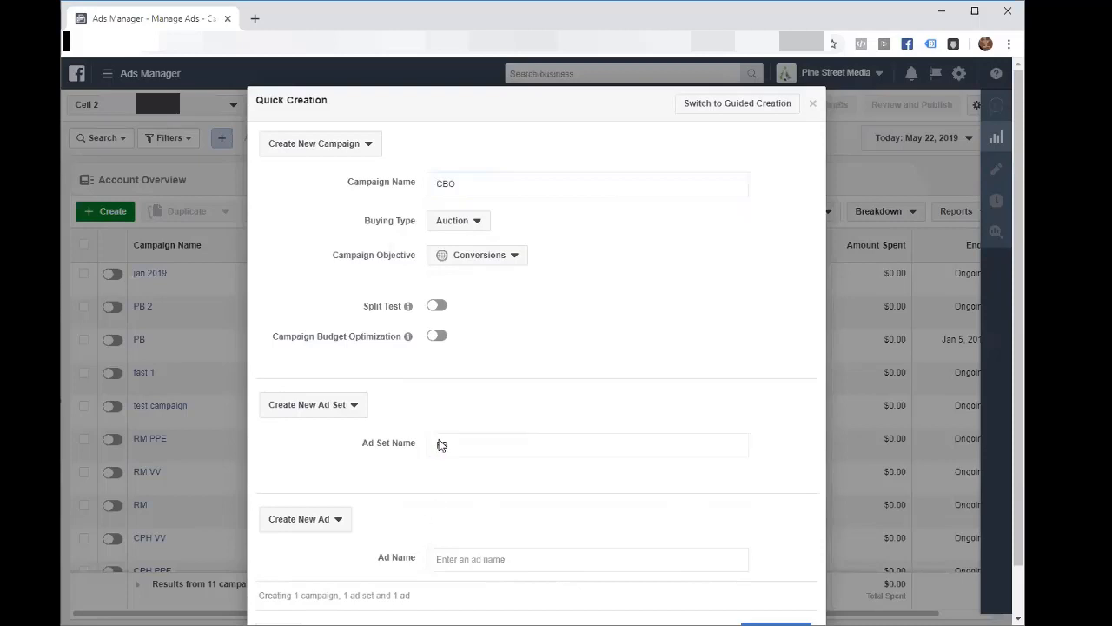
double_click(442, 445)
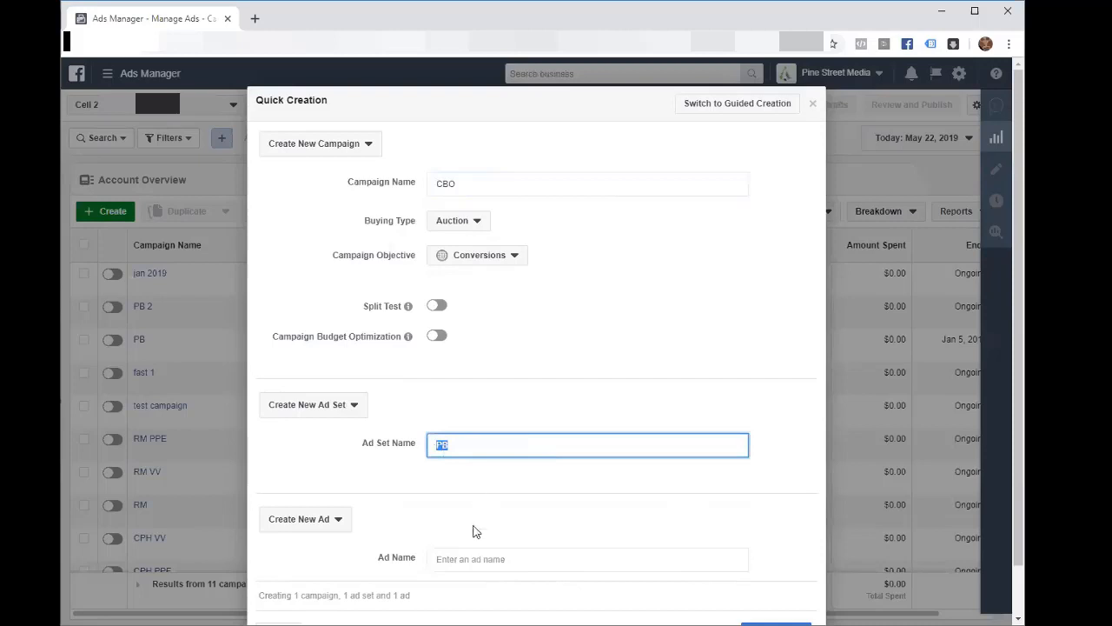
left_click(462, 449)
type("Adset")
- Name the new ad PB Ad, copying the PB prefix from the ad set name
double_click(446, 444)
key("ctrl+c")
left_click(447, 557)
key("ctrl+v")
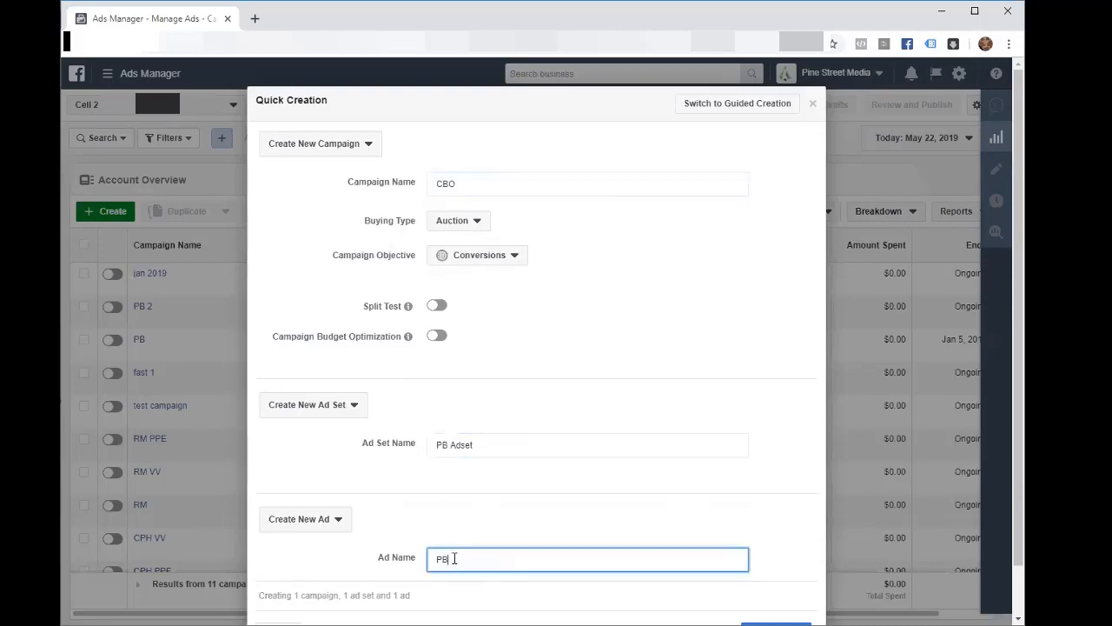
type("ad")
- Turn on Campaign Budget Optimization and set the daily campaign budget to $30.00
left_click(436, 337)
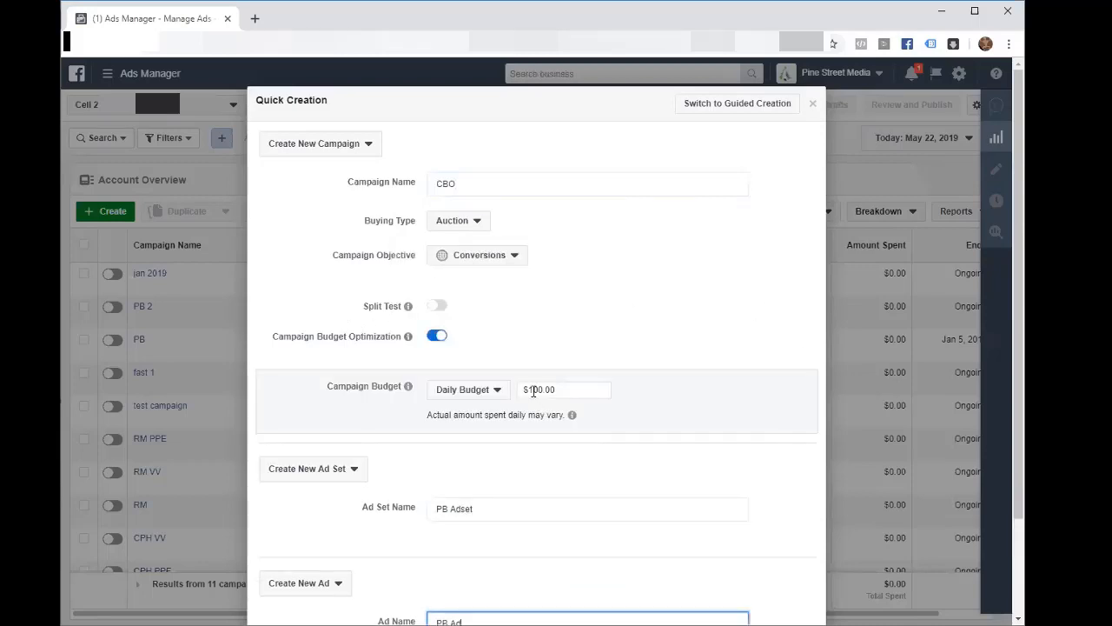
left_click_drag(529, 390, 541, 389)
type("3")
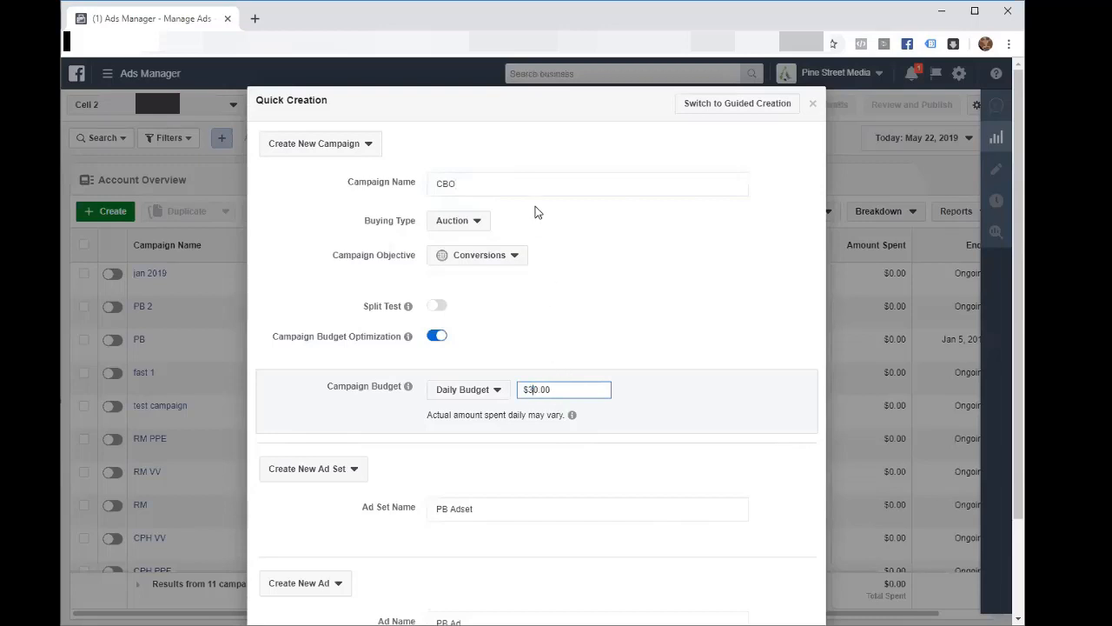
- Check the quick creation settings and save the new campaign, ad set and ad as a draft
scroll(535, 184, "down", 2)
scroll(535, 184, "up", 1)
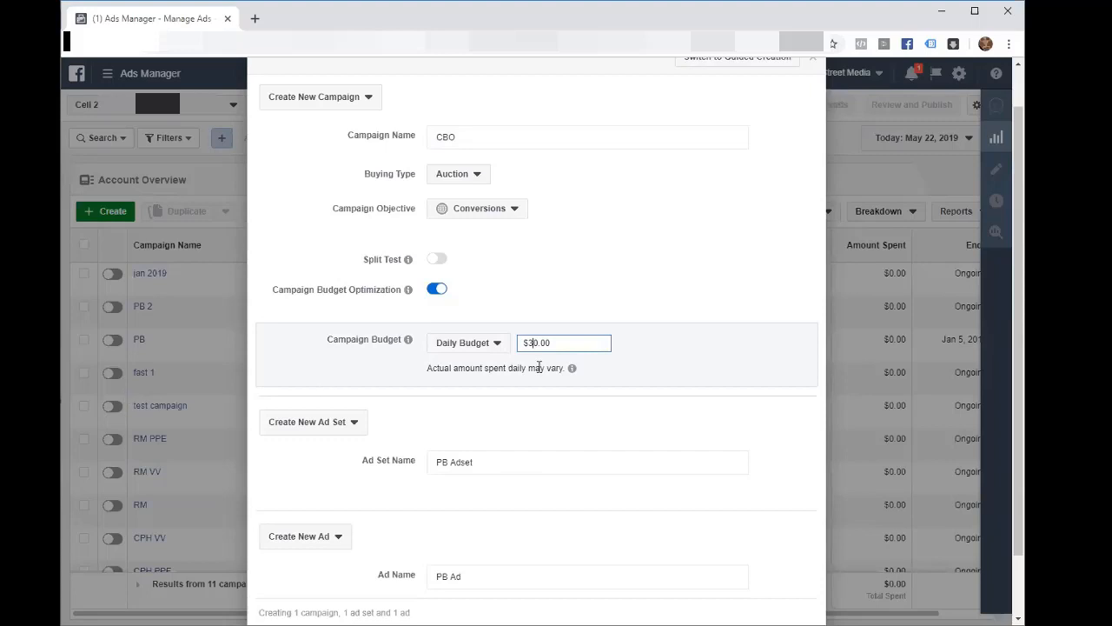
scroll(556, 213, "down", 2)
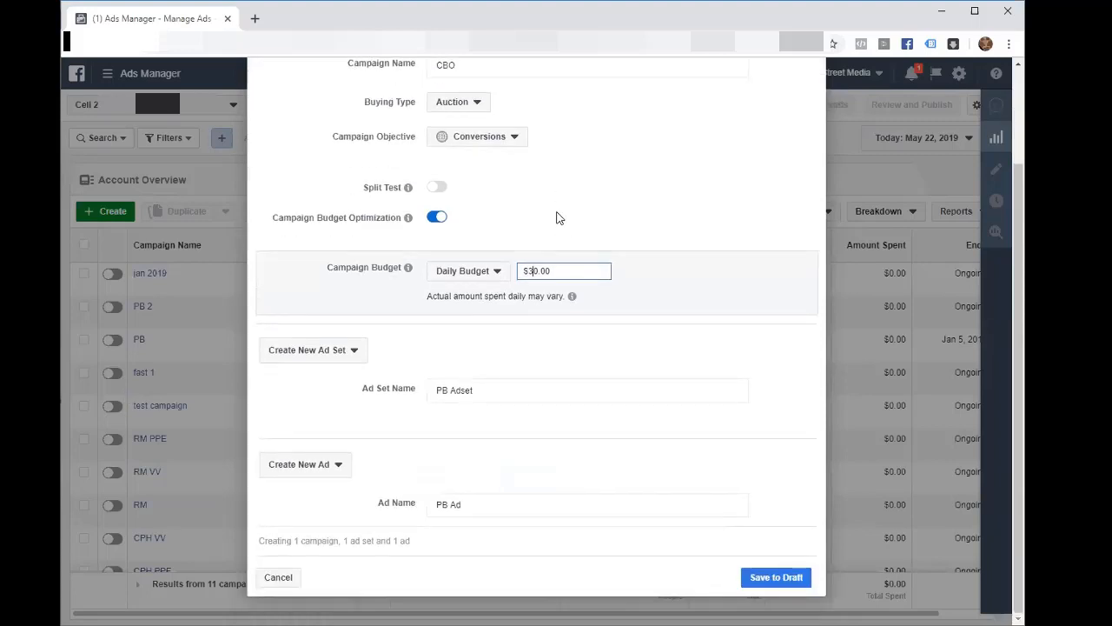
scroll(556, 212, "up", 2)
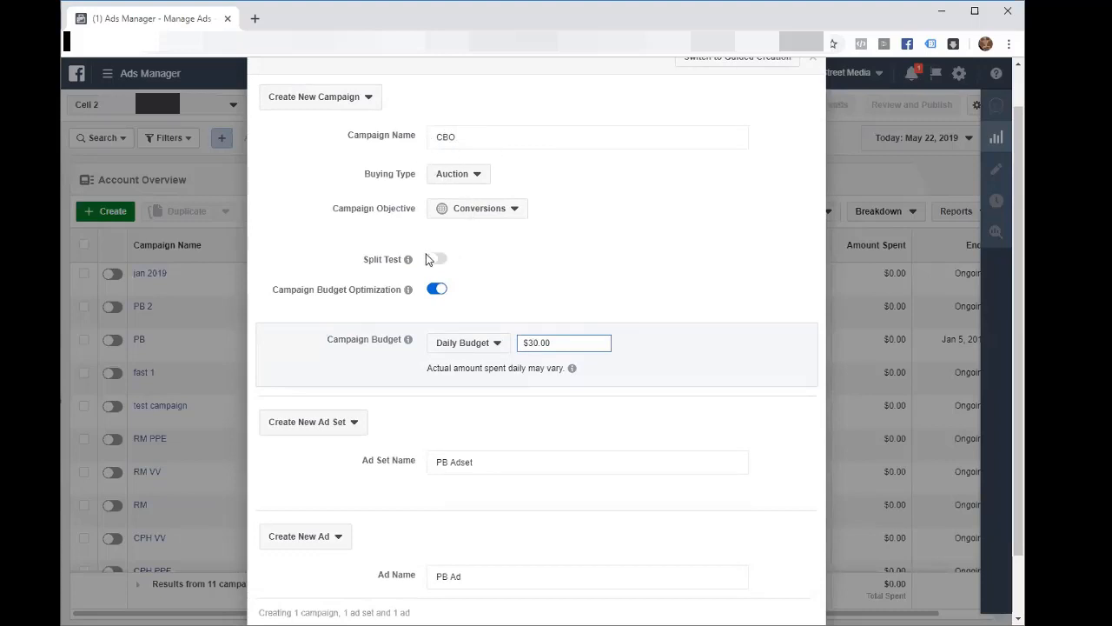
mouse_move(374, 295)
left_click(555, 340)
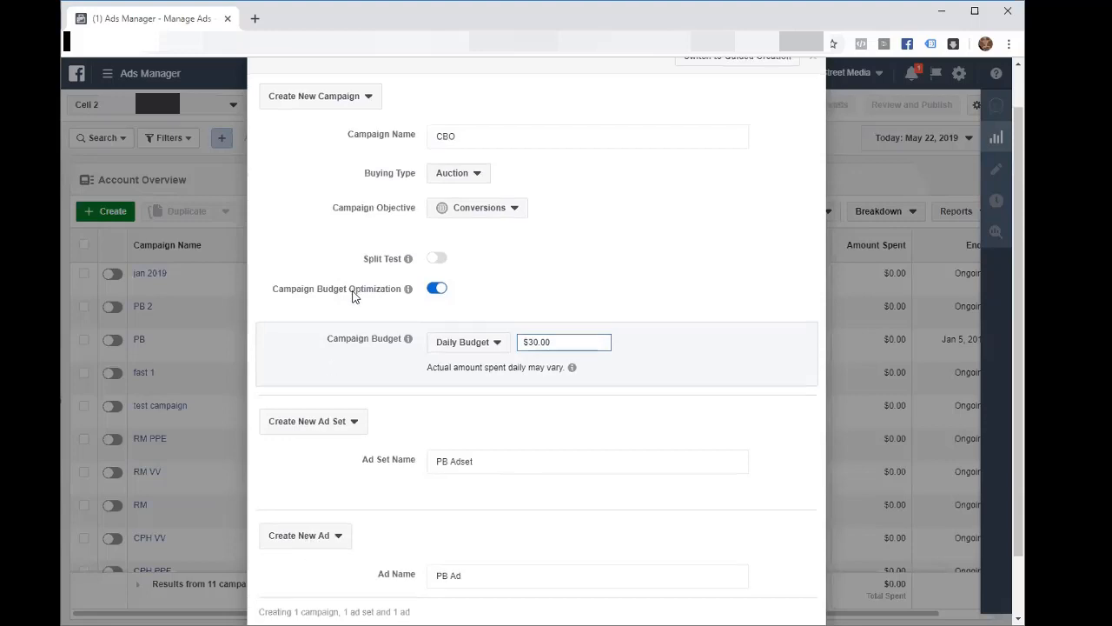
scroll(357, 304, "down", 1)
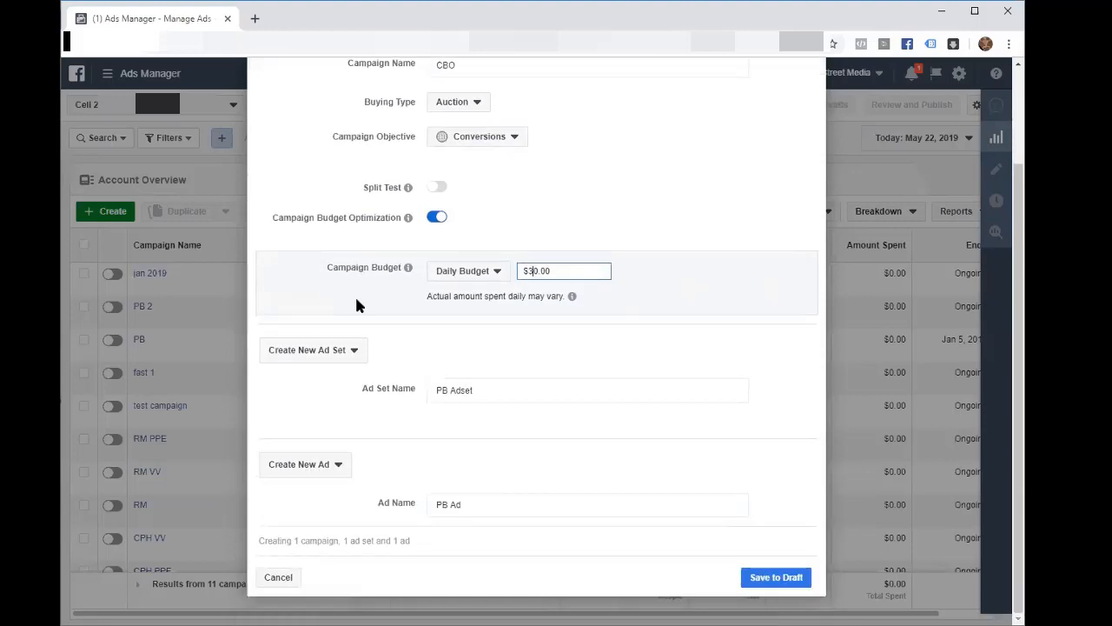
left_click(766, 578)
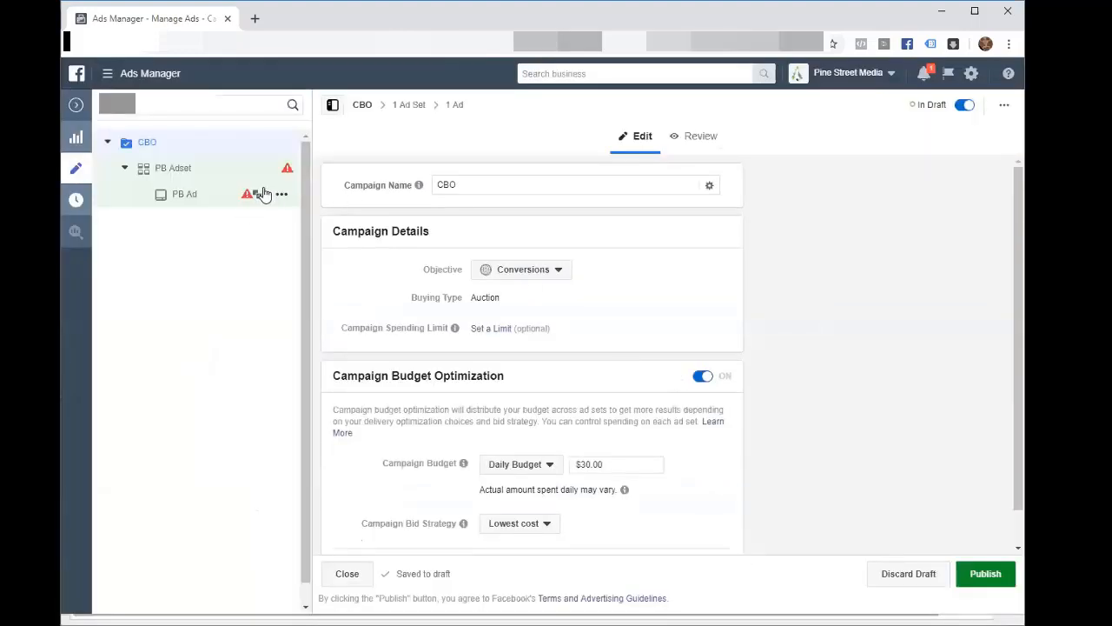
- Open the PB Adset settings and choose Purchase from the Thundering Pines pixel as the website conversion event
scroll(595, 388, "down", 1)
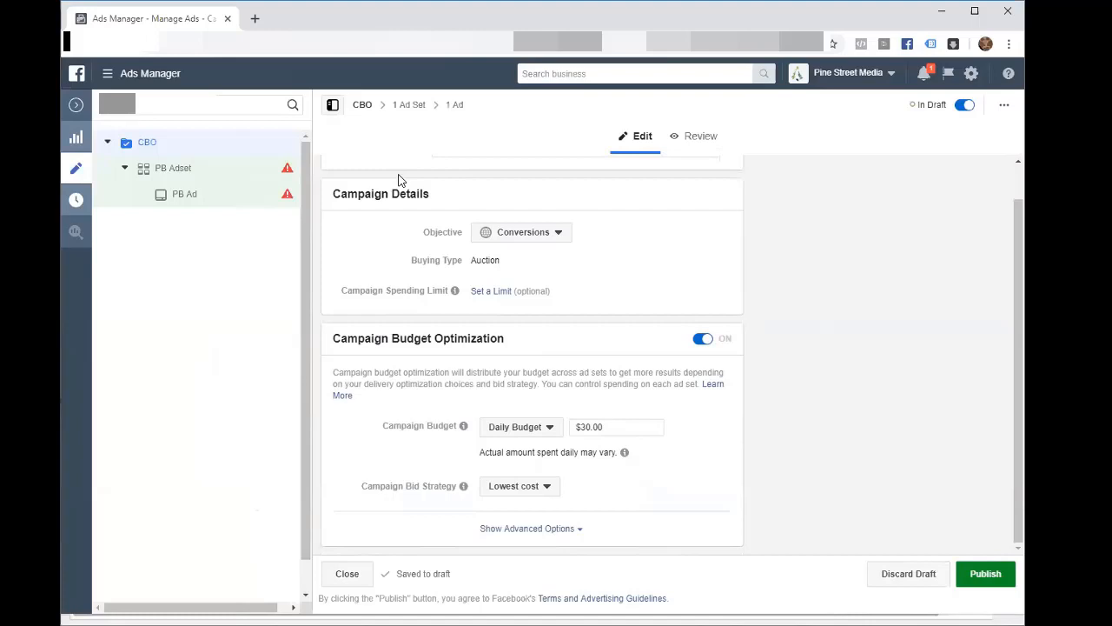
left_click(184, 172)
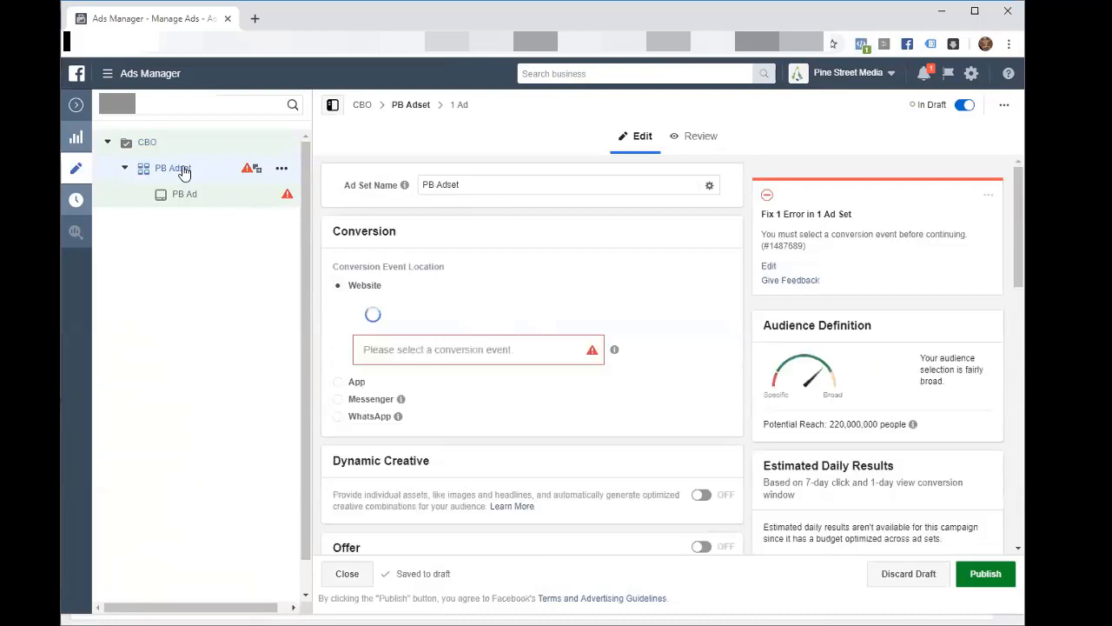
left_click(508, 309)
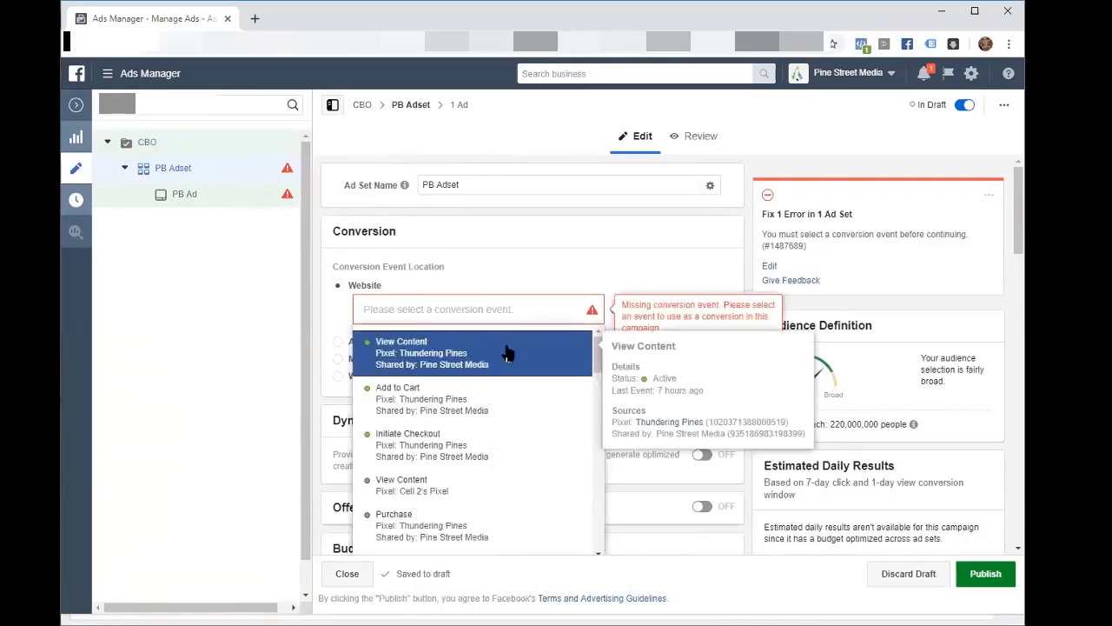
scroll(509, 352, "down", 3)
scroll(509, 352, "down", 1)
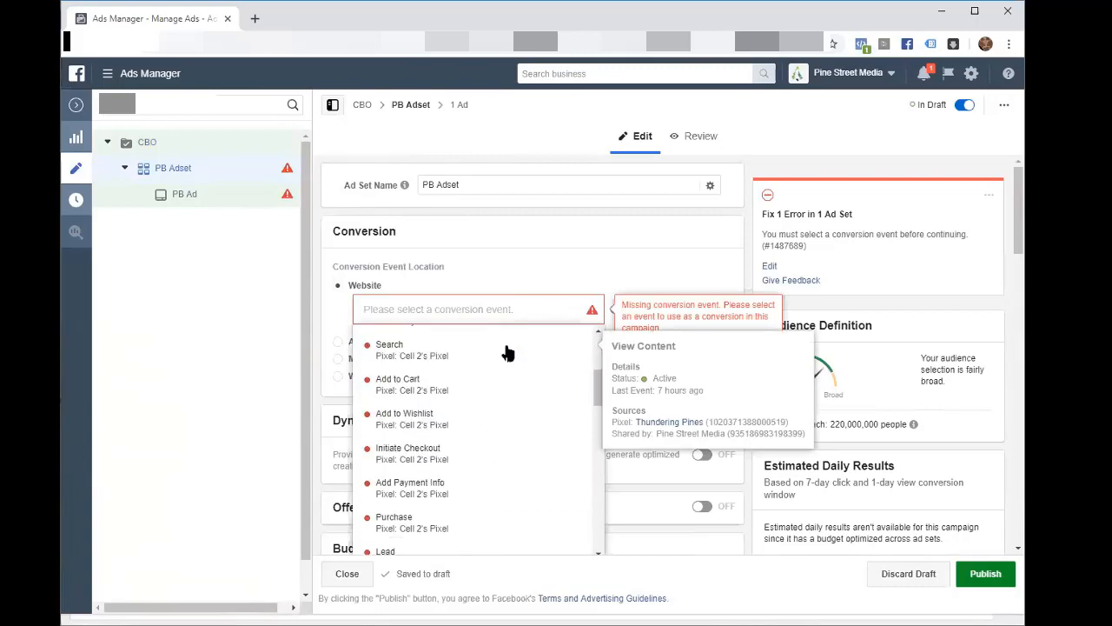
scroll(509, 352, "up", 5)
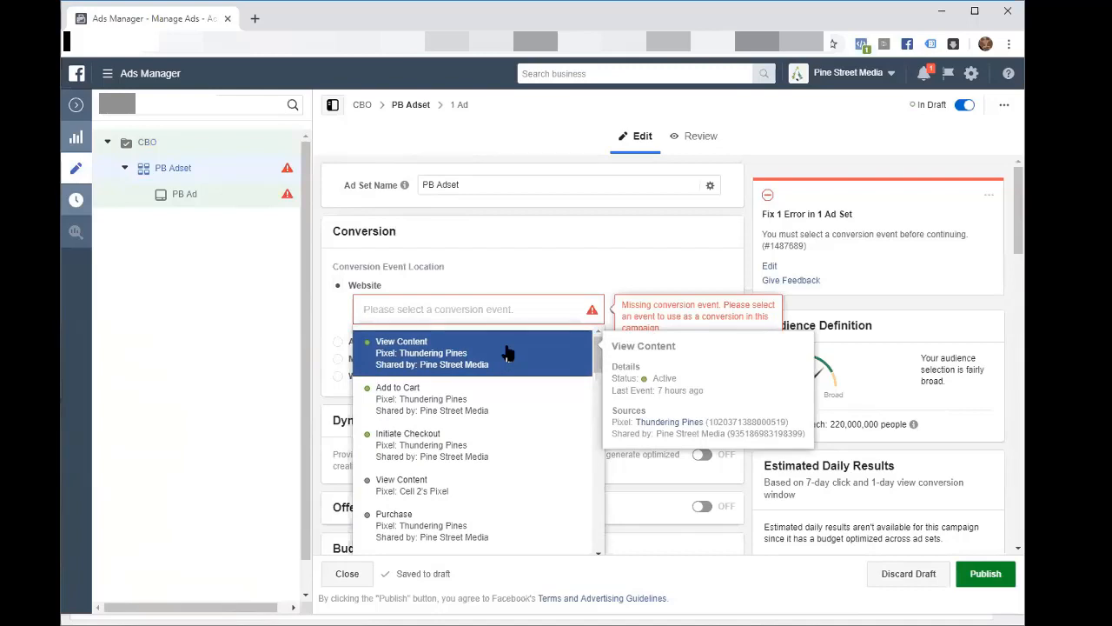
scroll(507, 352, "down", 1)
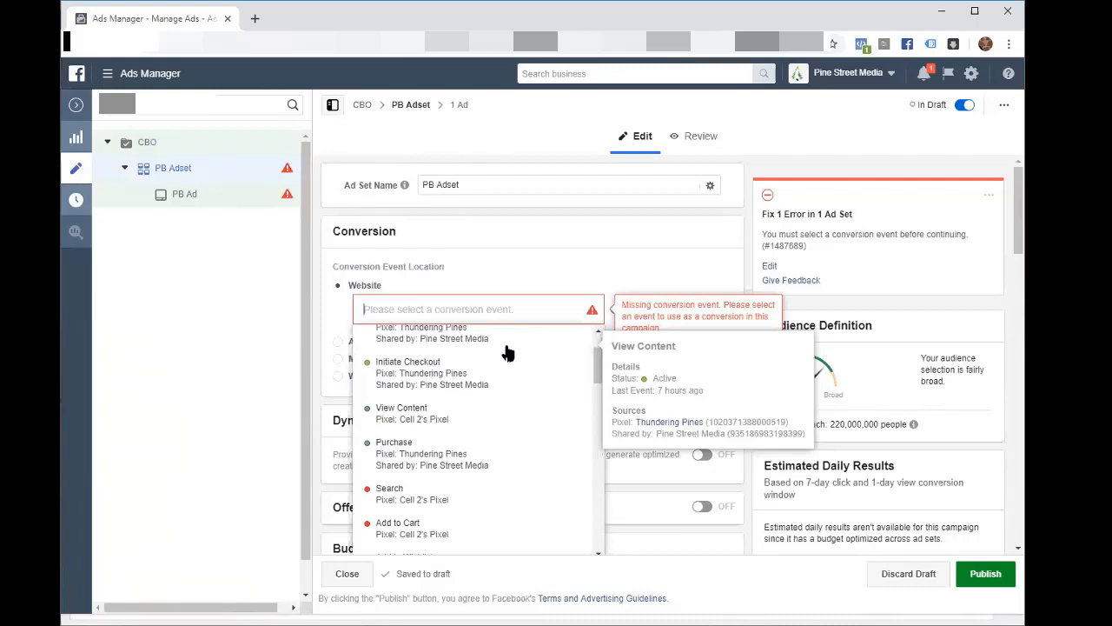
left_click(507, 444)
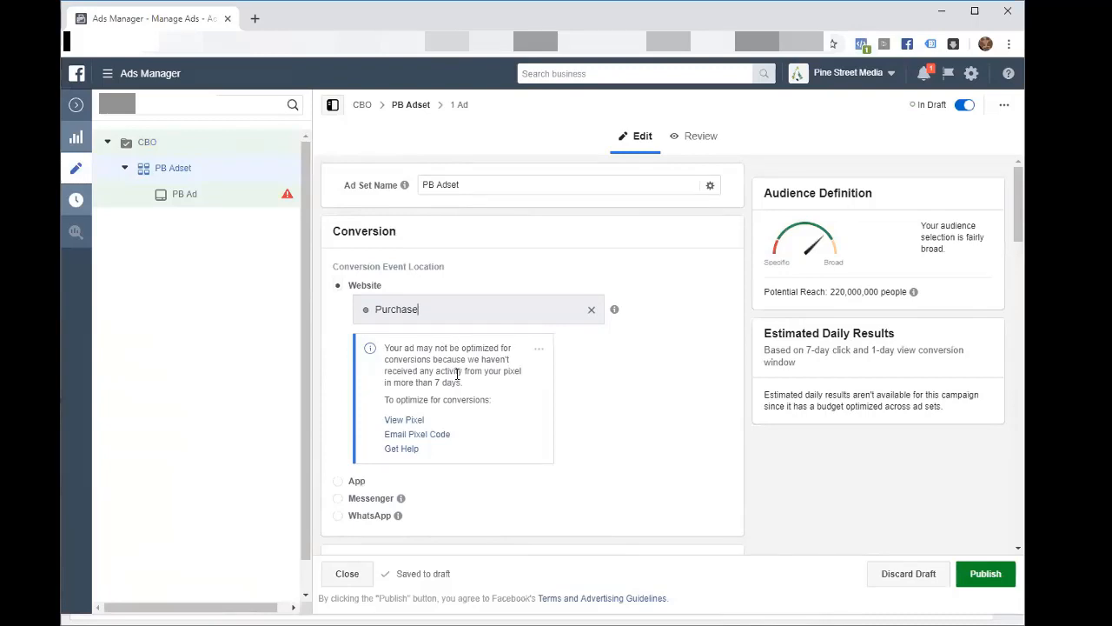
scroll(426, 376, "down", 2)
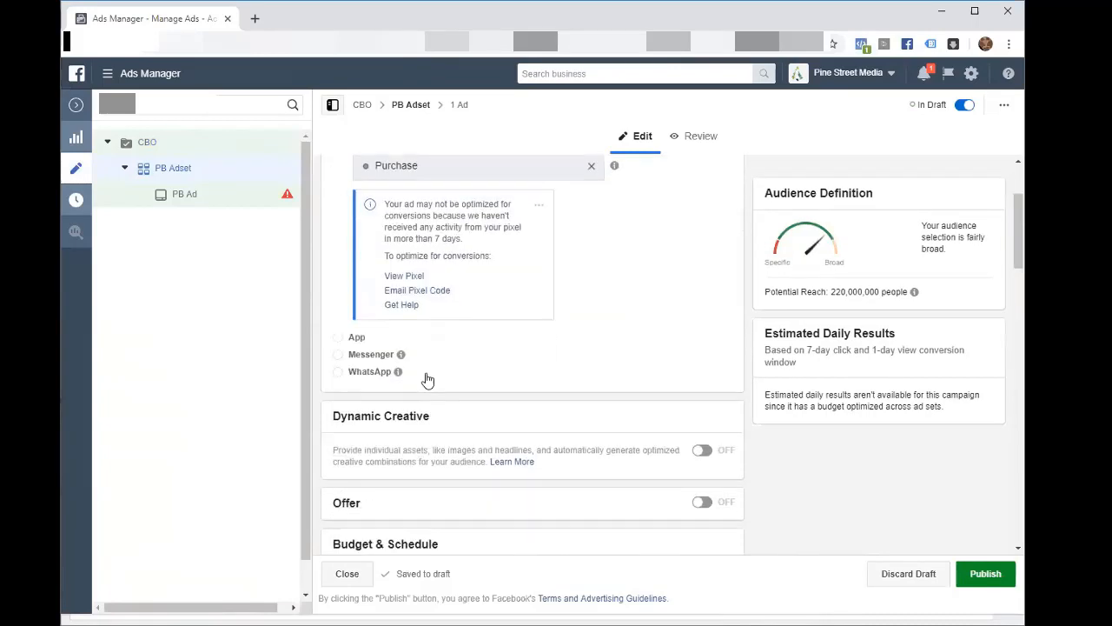
mouse_move(246, 178)
scroll(355, 324, "down", 3)
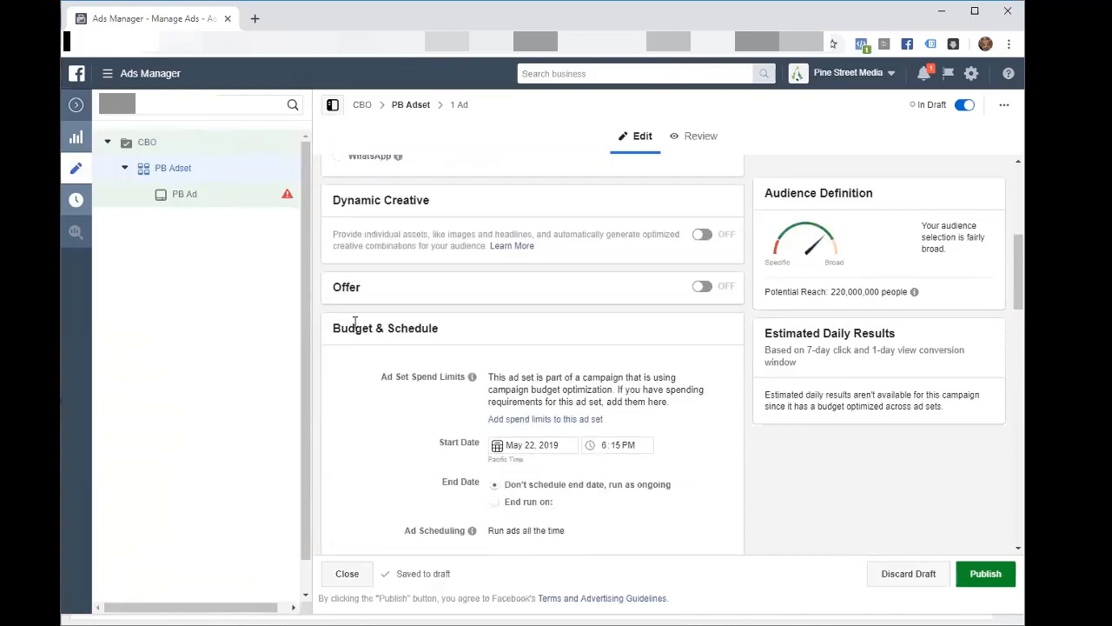
scroll(355, 323, "down", 5)
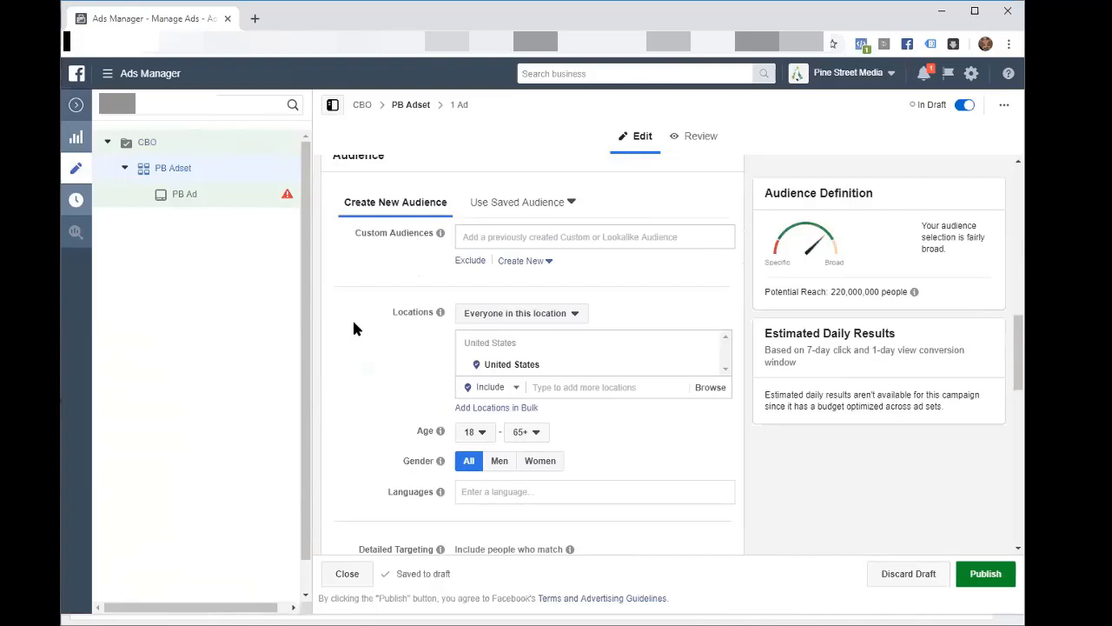
- Open the PB Ad settings and set the ad's Facebook Page to Outdoor Technology
left_click(196, 203)
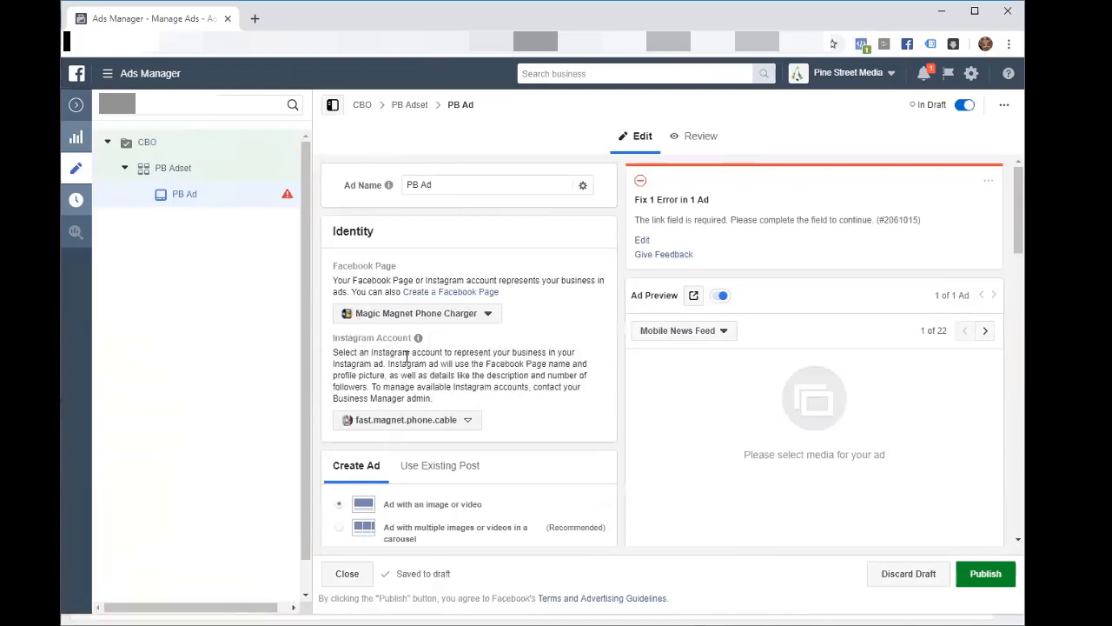
left_click(402, 315)
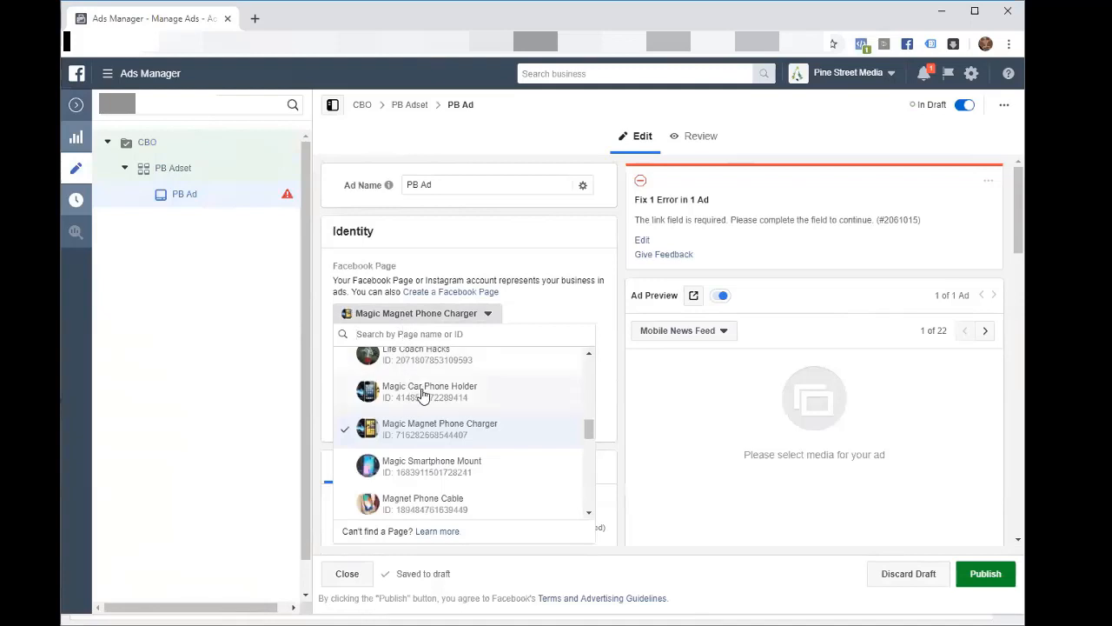
scroll(421, 395, "down", 1)
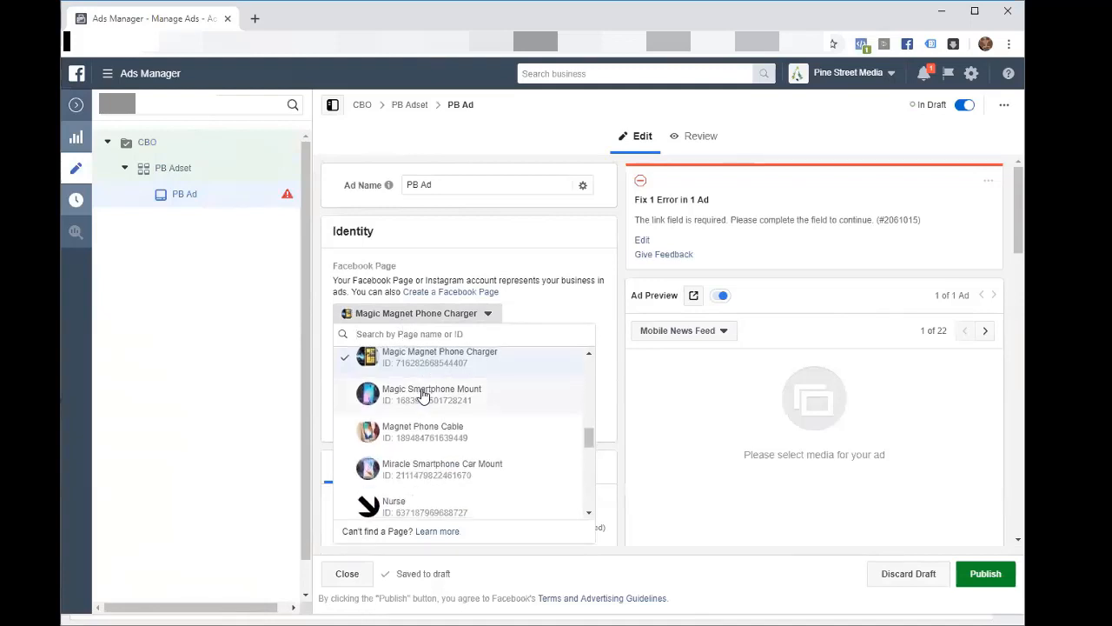
scroll(423, 395, "down", 1)
scroll(423, 394, "down", 2)
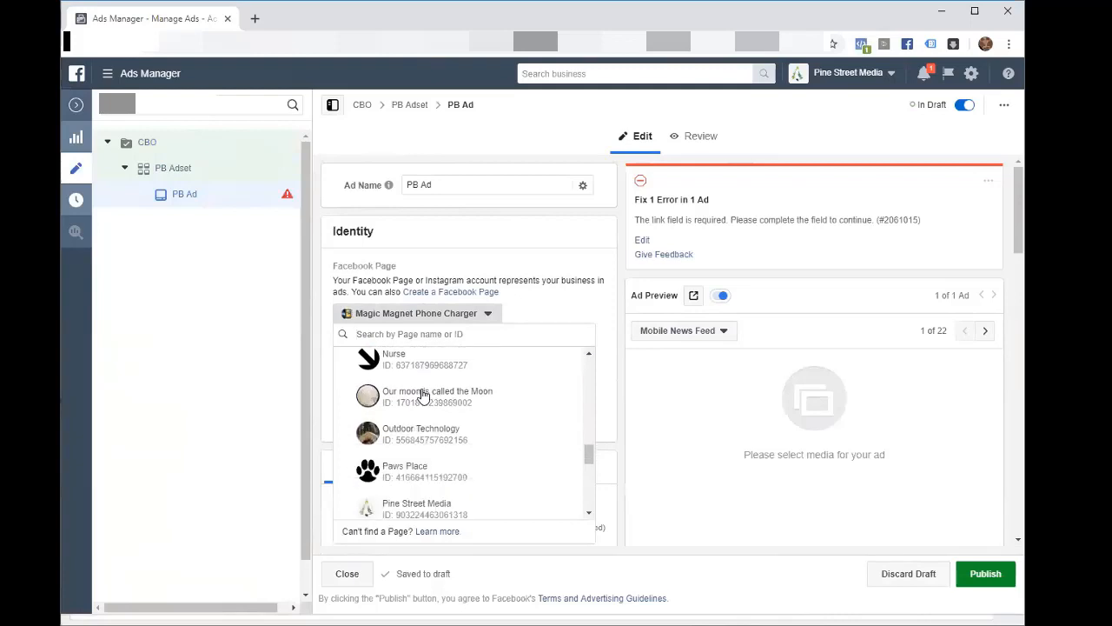
scroll(422, 393, "up", 1)
scroll(405, 443, "down", 1)
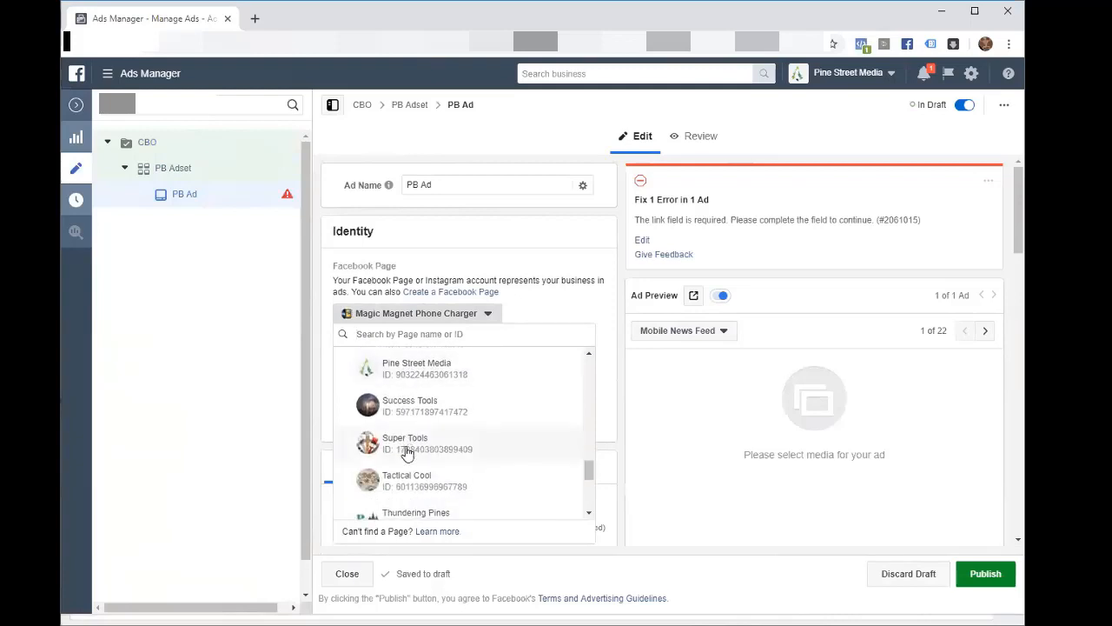
scroll(405, 409, "down", 1)
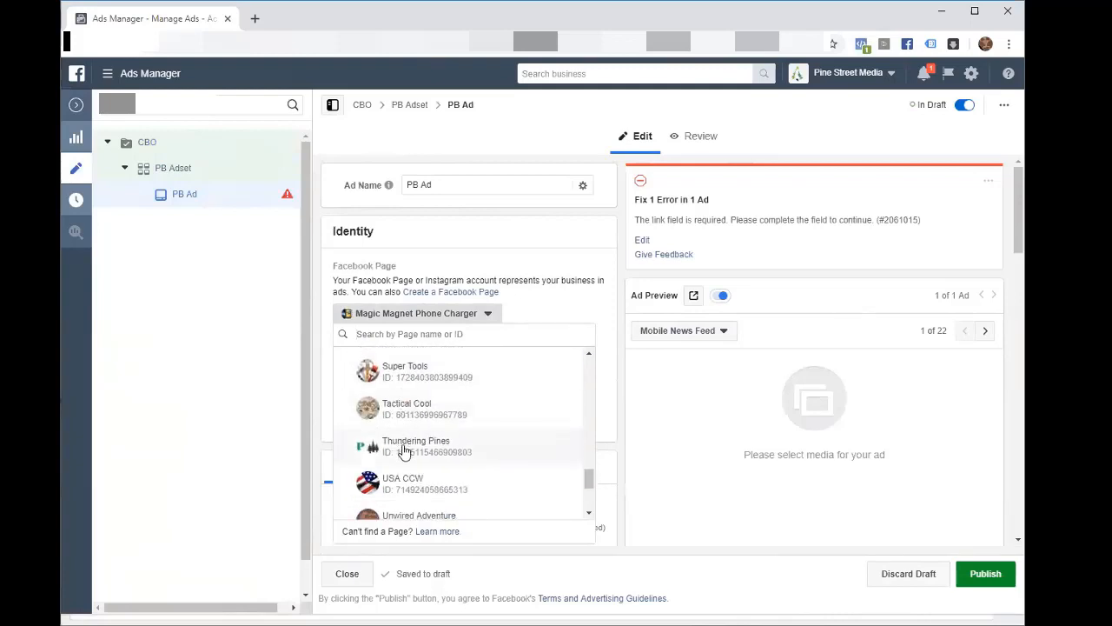
scroll(409, 452, "down", 2)
scroll(409, 454, "up", 3)
scroll(410, 456, "up", 1)
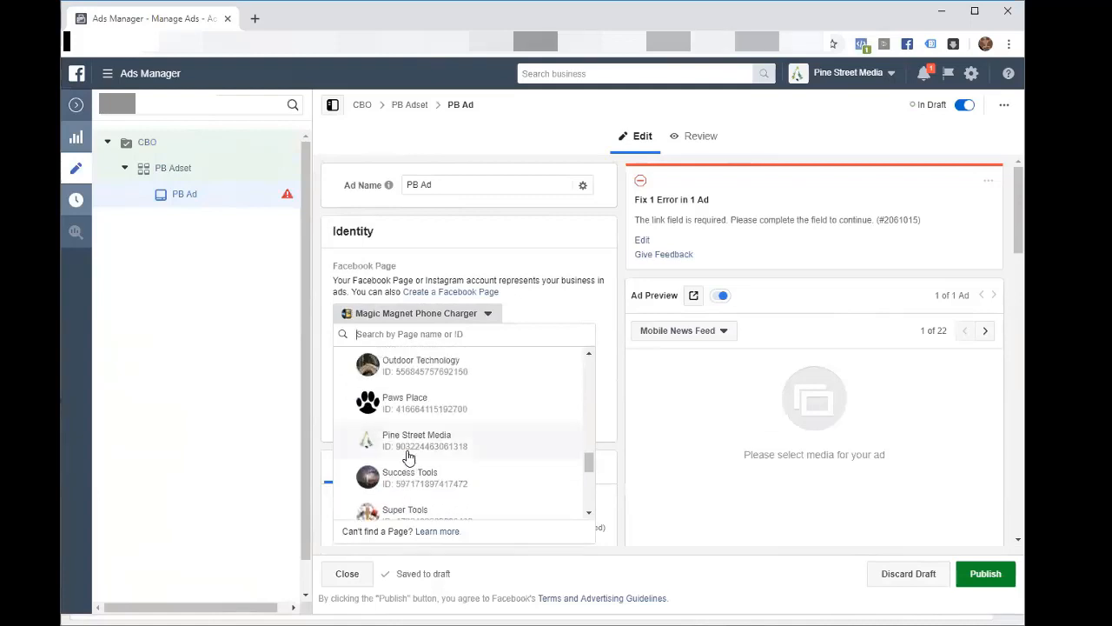
left_click(395, 363)
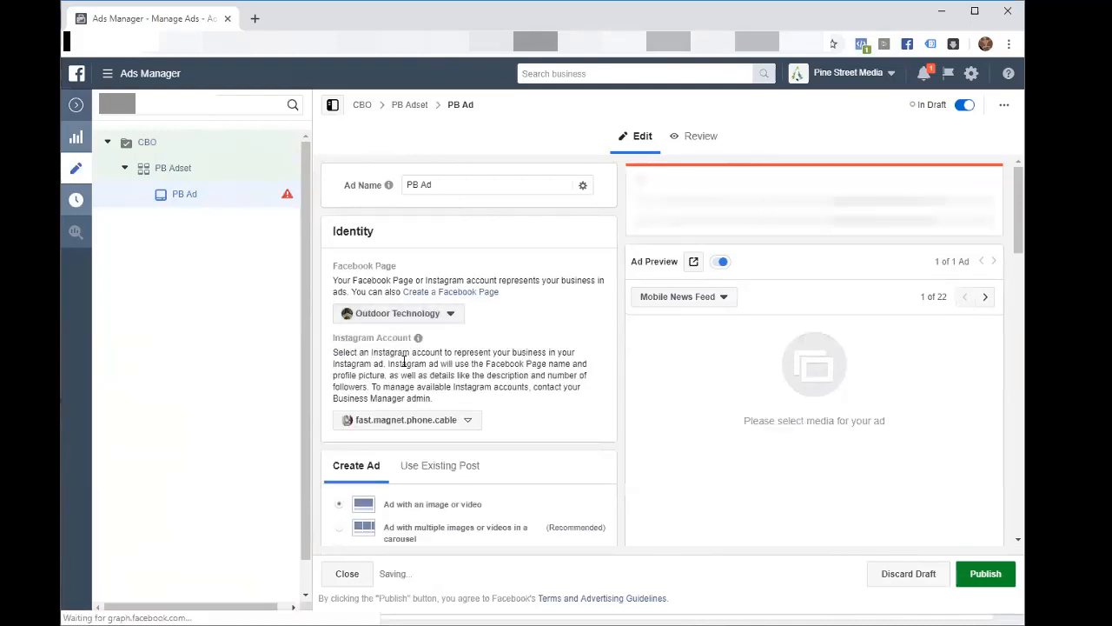
- Set the ad's Instagram account to use the selected Facebook Page
left_click(399, 421)
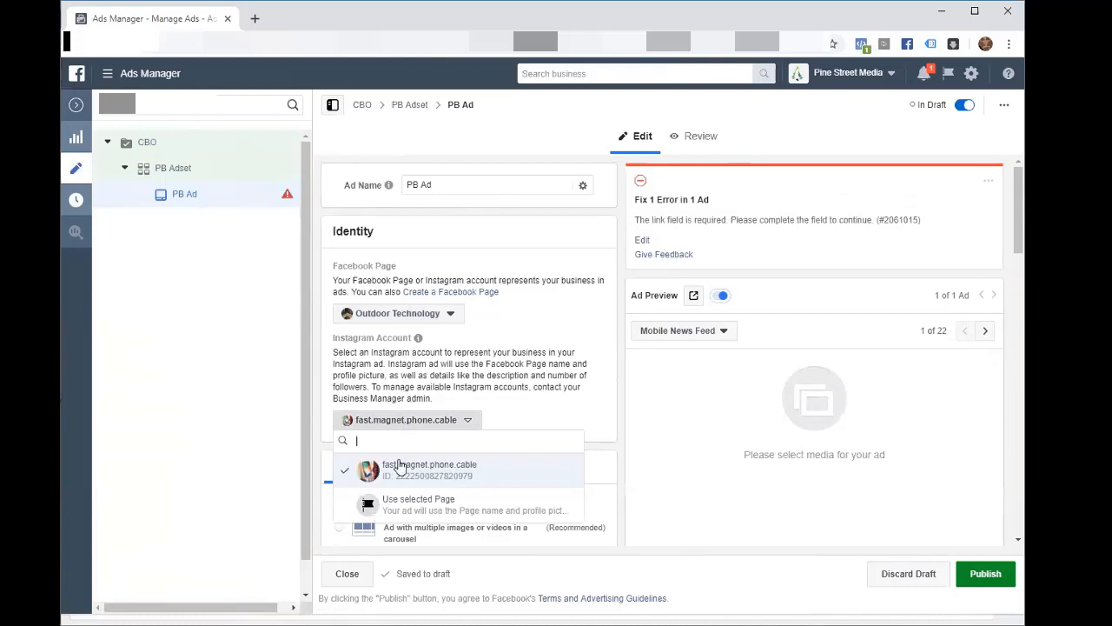
left_click(401, 502)
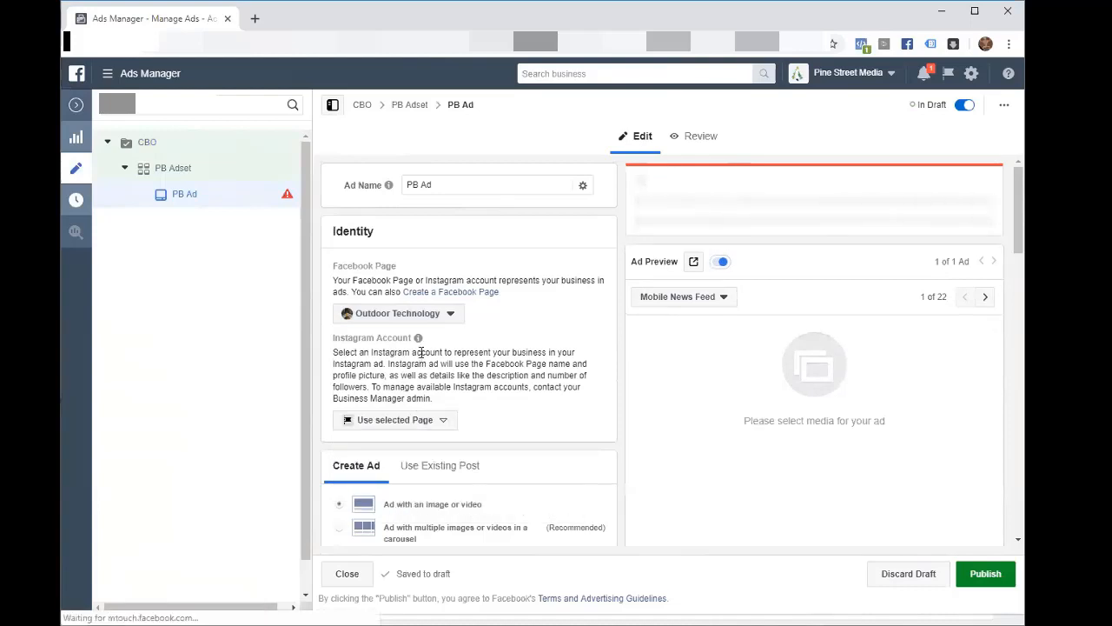
mouse_move(415, 340)
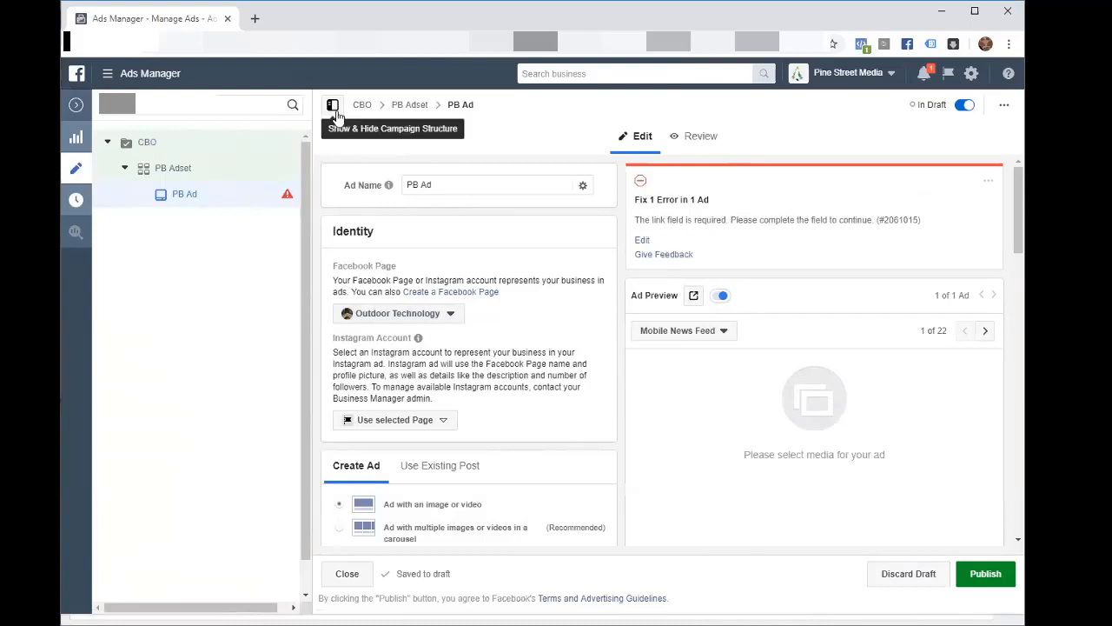
- Hide the Boost Performance With Video Templates message in the Create Ad section
scroll(423, 318, "down", 3)
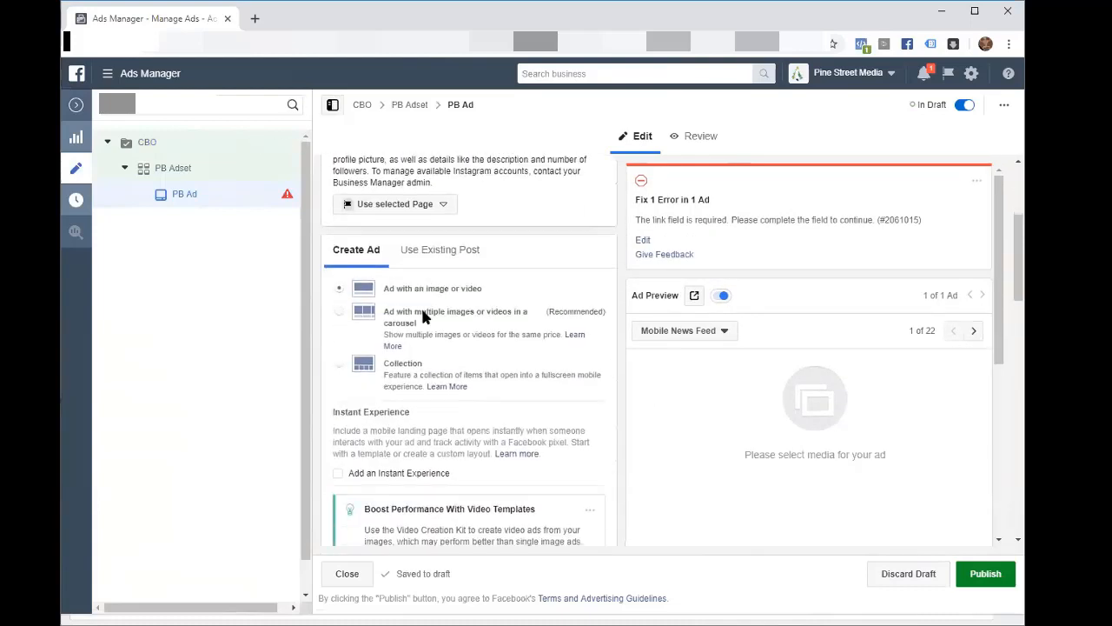
scroll(423, 317, "down", 3)
scroll(423, 314, "up", 3)
scroll(371, 368, "down", 3)
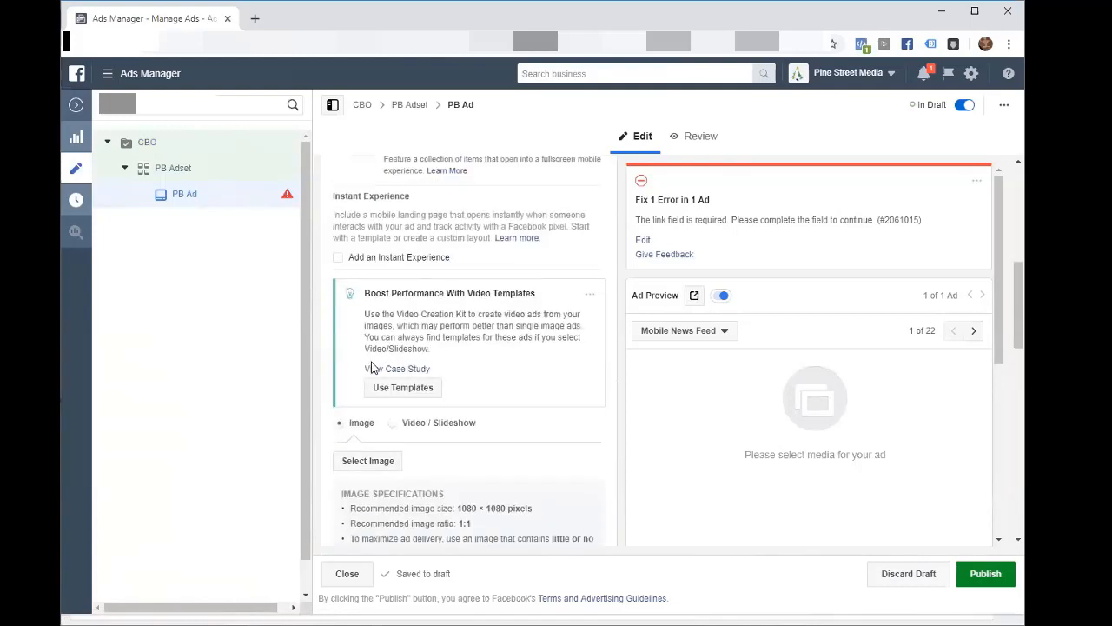
left_click(589, 296)
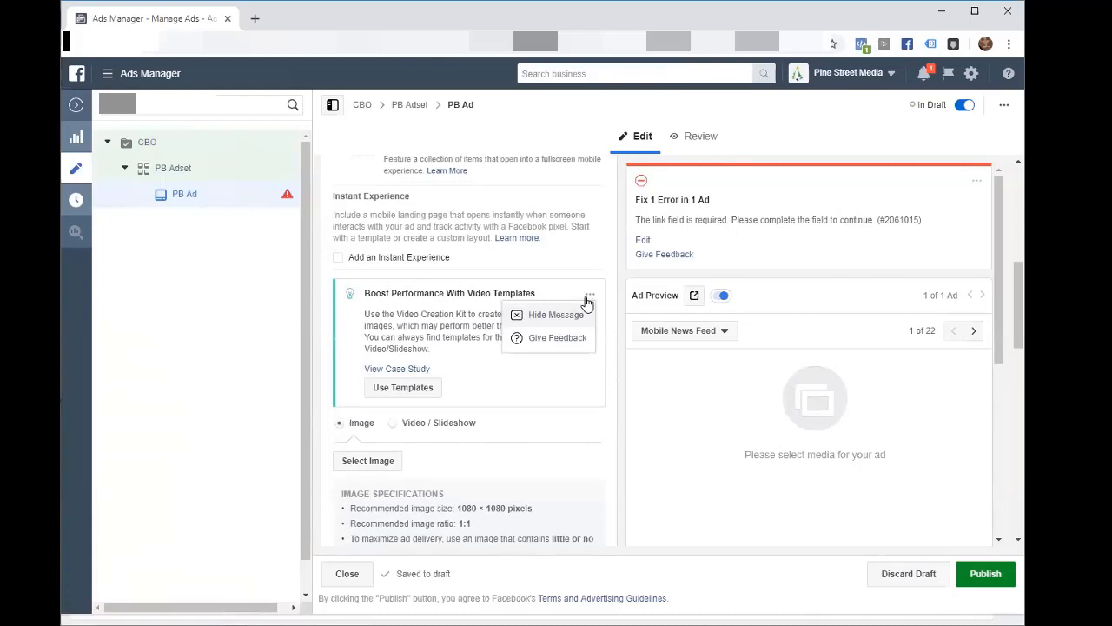
left_click(566, 316)
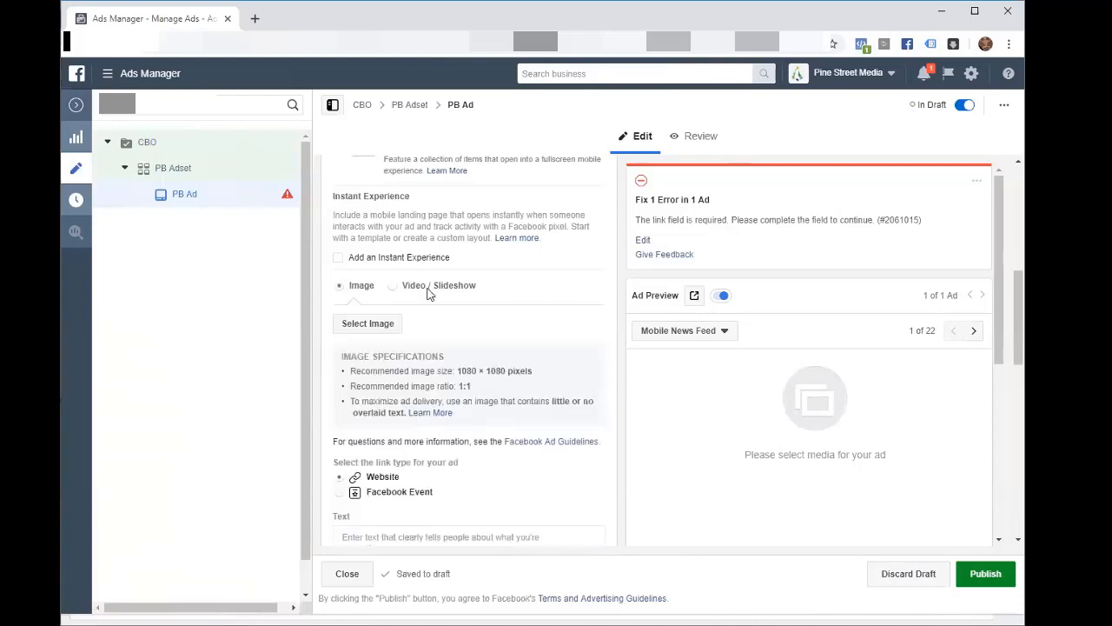
- Switch the ad's media type to Video / Slideshow and review the video recommendations and specifications
scroll(429, 289, "up", 1)
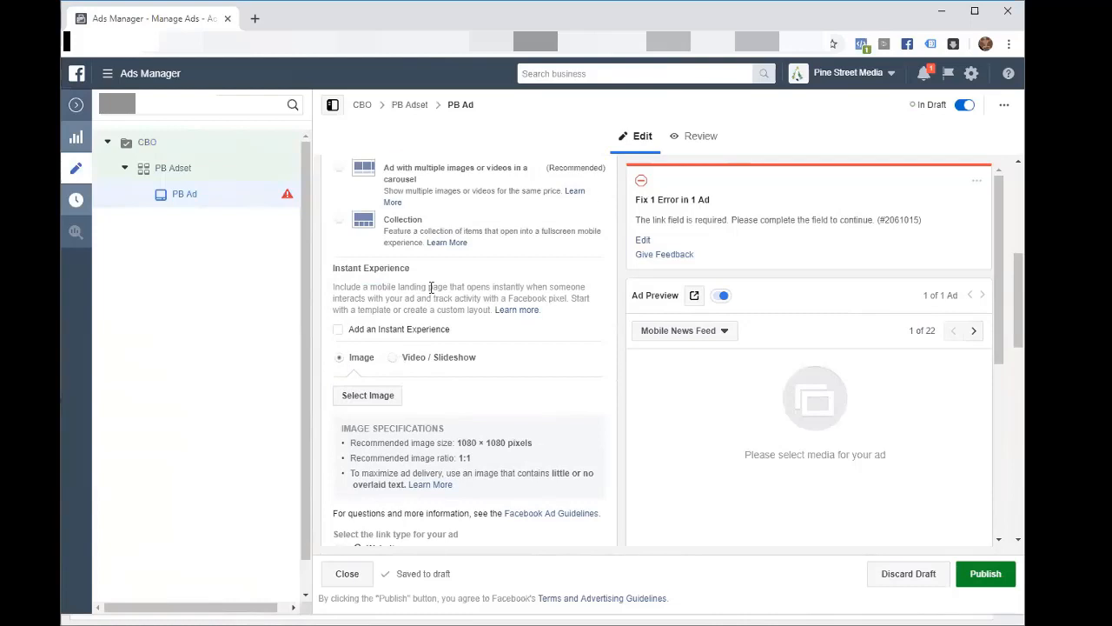
scroll(430, 287, "up", 3)
scroll(429, 288, "down", 3)
scroll(475, 293, "down", 1)
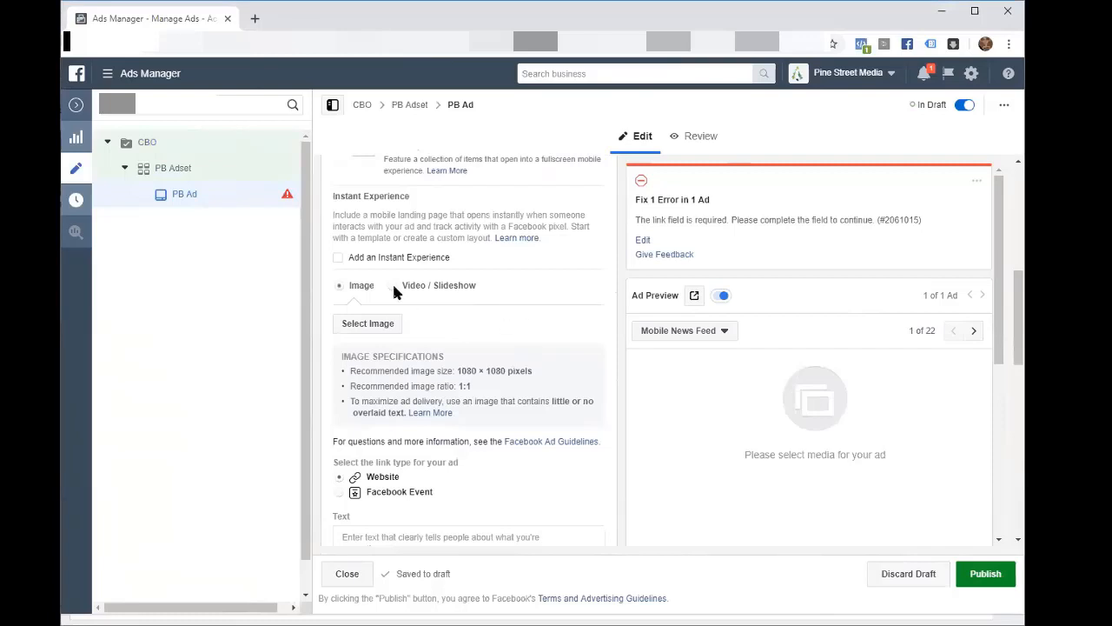
scroll(397, 294, "up", 3)
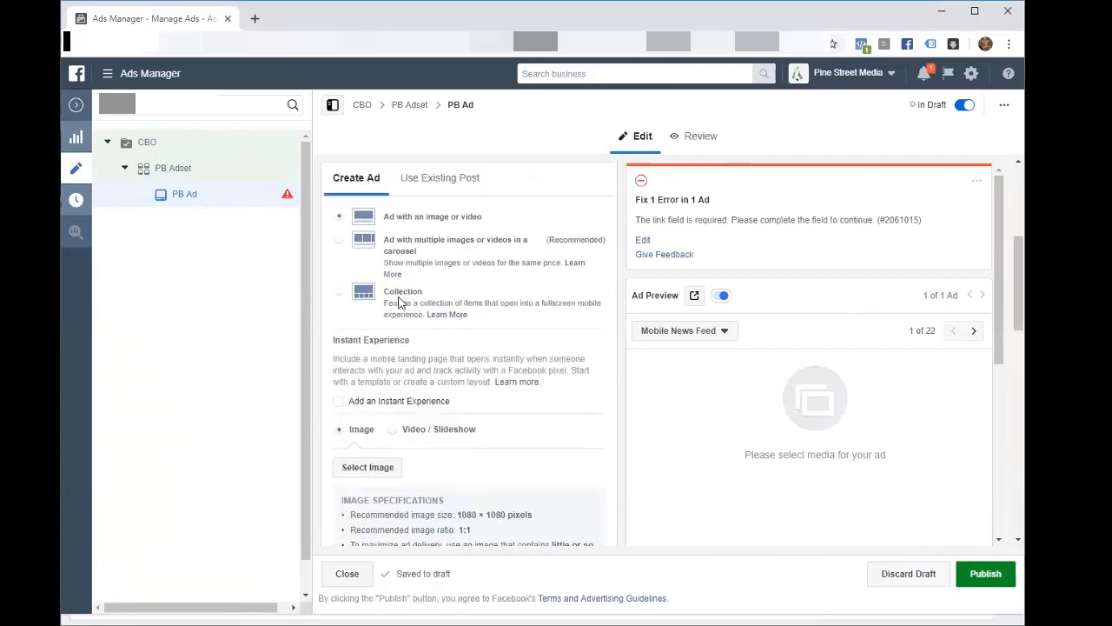
left_click(394, 429)
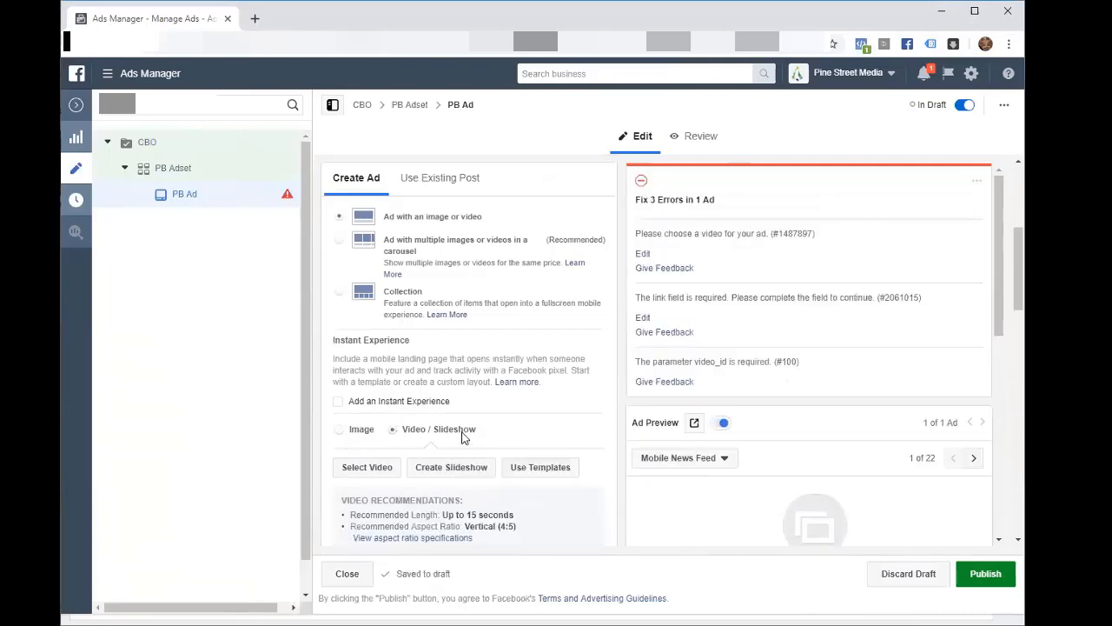
scroll(459, 408, "down", 3)
scroll(444, 356, "down", 4)
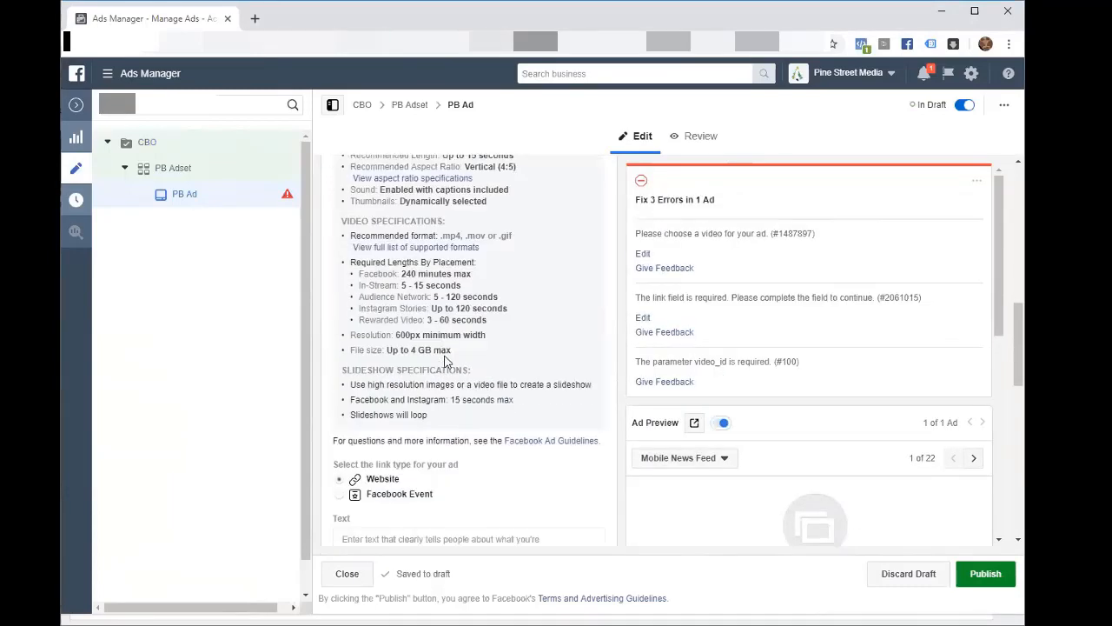
scroll(444, 357, "up", 7)
scroll(445, 357, "down", 1)
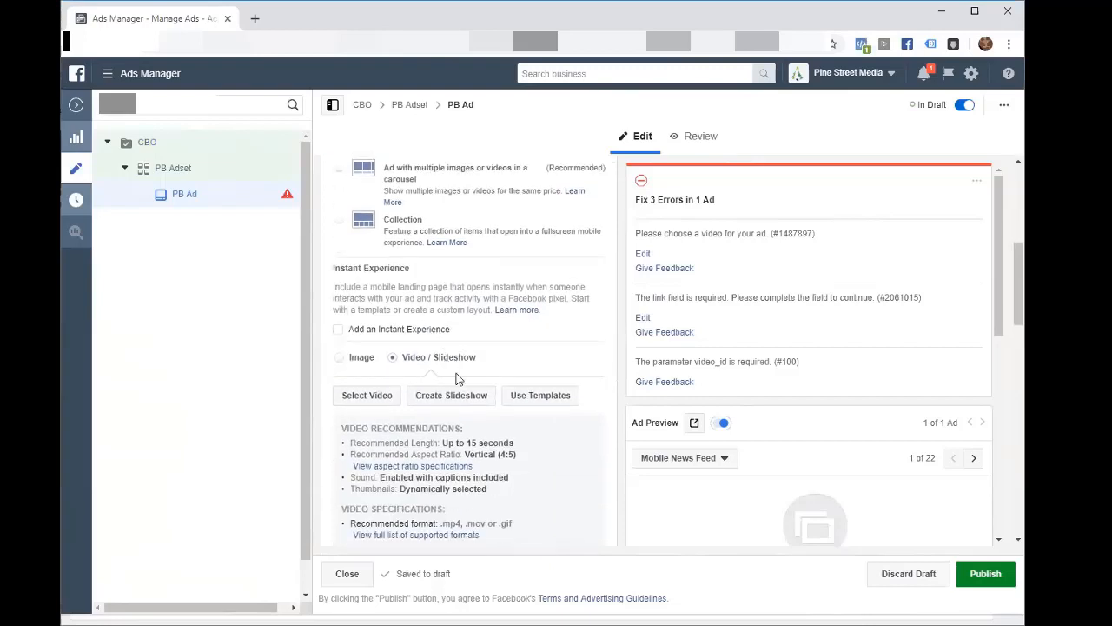
- Open the video selection for the ad and look through the Import, Page and Account video sources
left_click(357, 396)
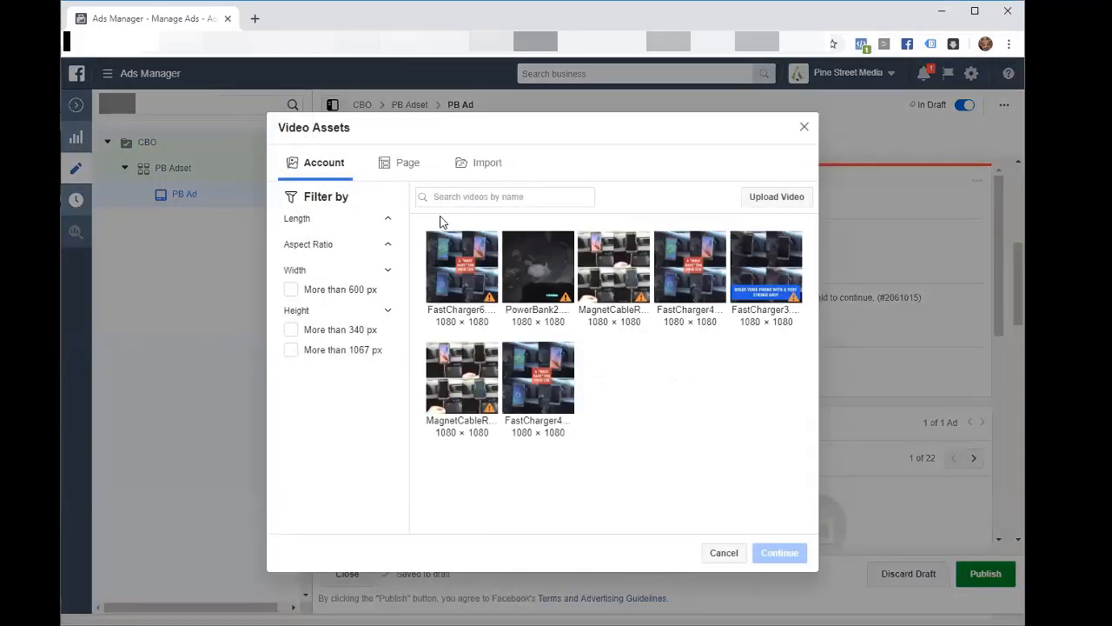
left_click(461, 173)
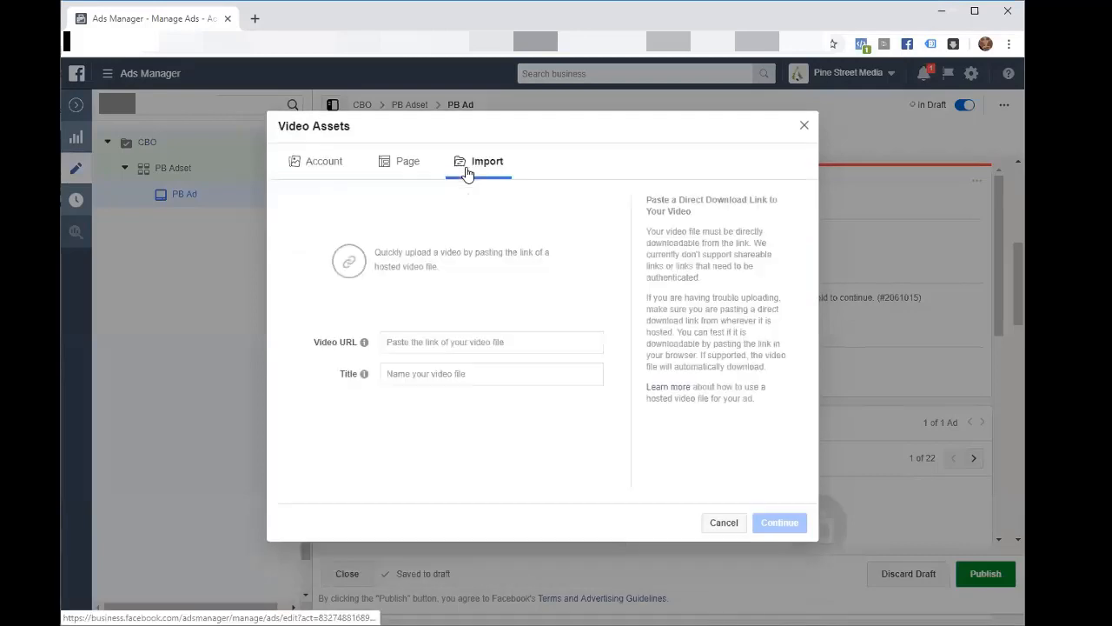
left_click(328, 165)
left_click(391, 167)
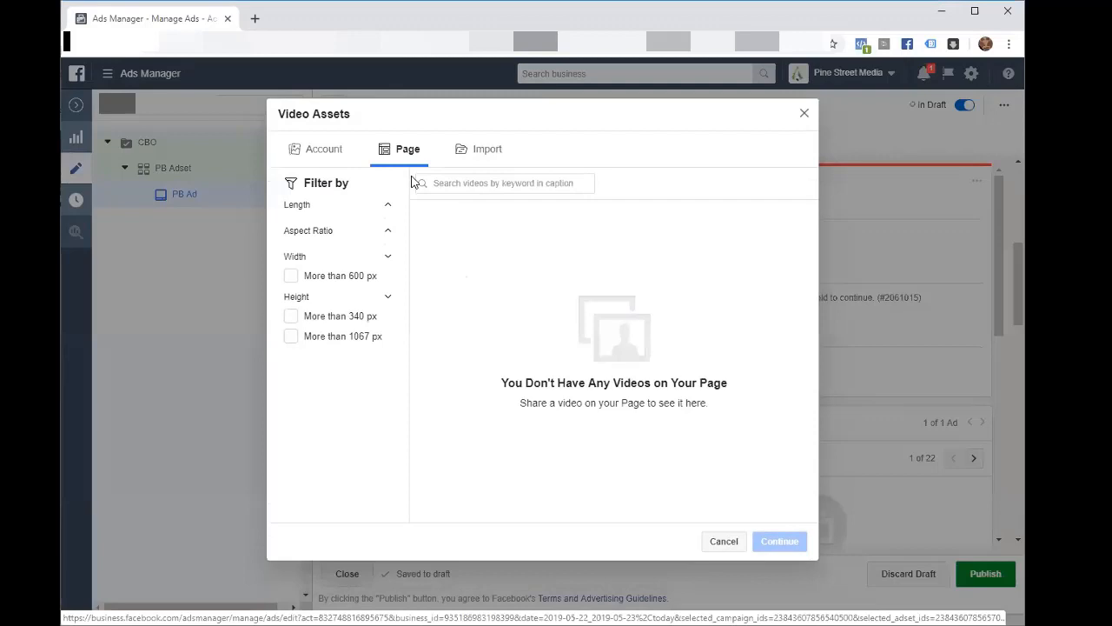
left_click(465, 149)
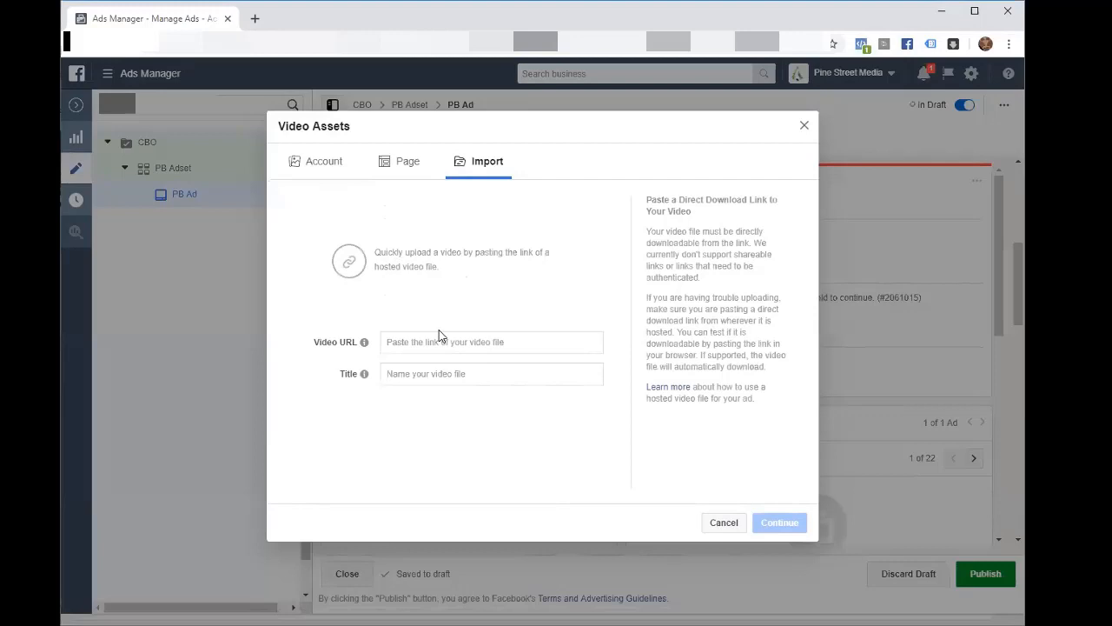
left_click(392, 165)
left_click(308, 164)
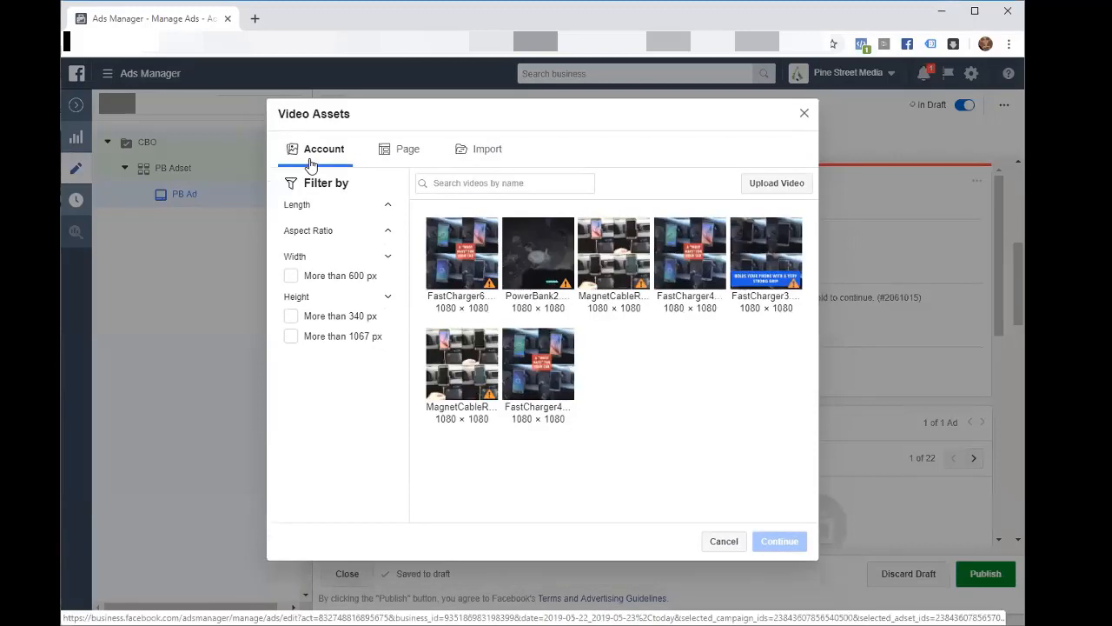
- Upload PowerBank2.mp4 from the computer and use it as the ad's video
left_click(779, 186)
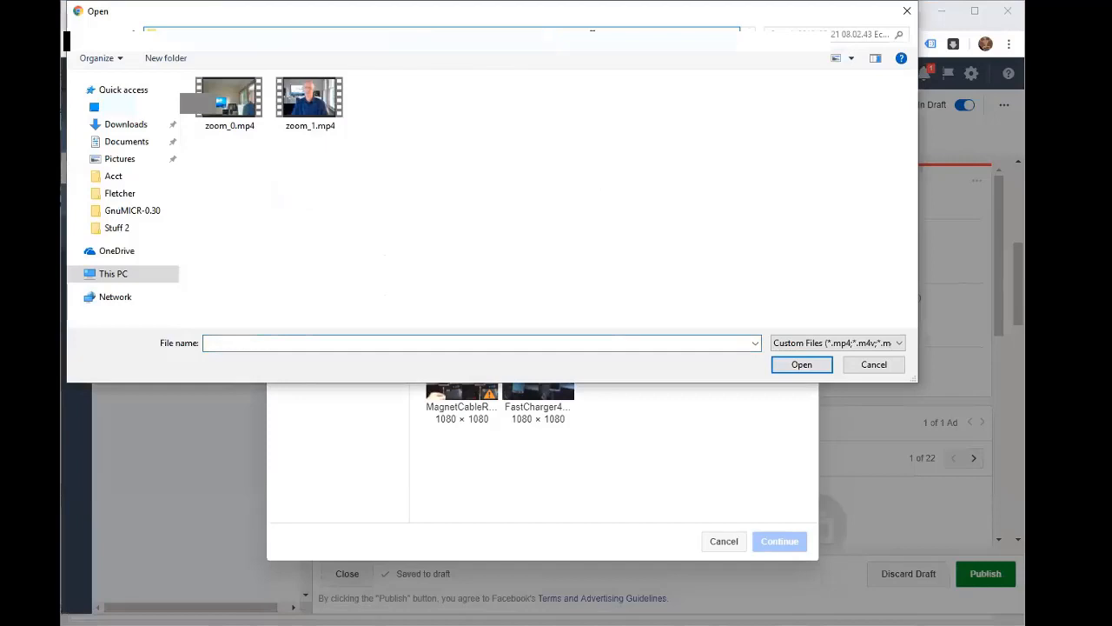
left_click(245, 126)
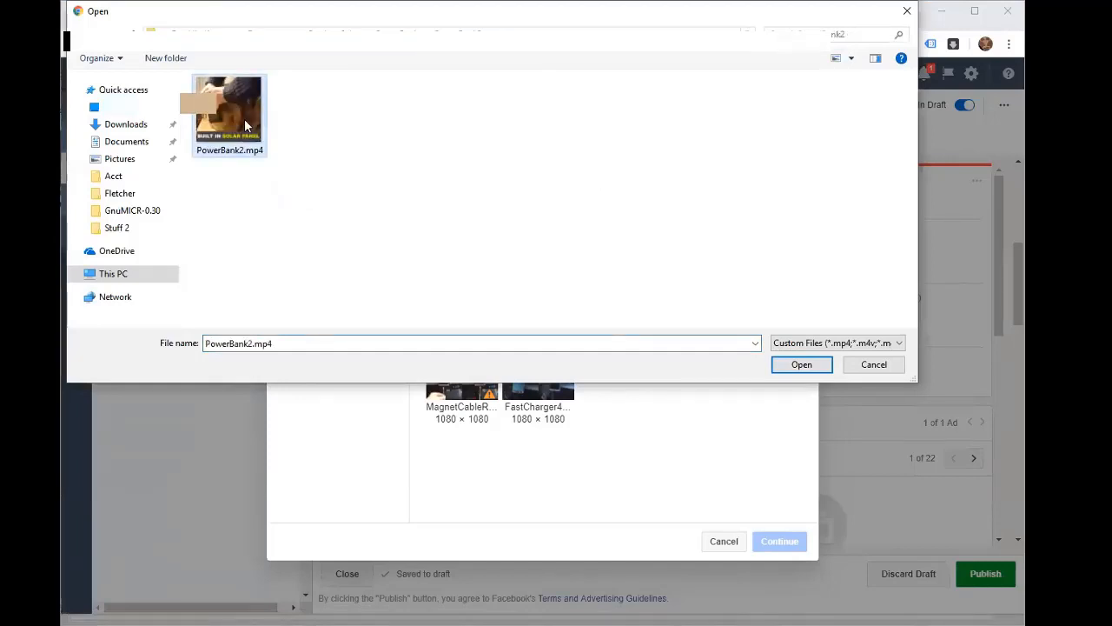
double_click(245, 126)
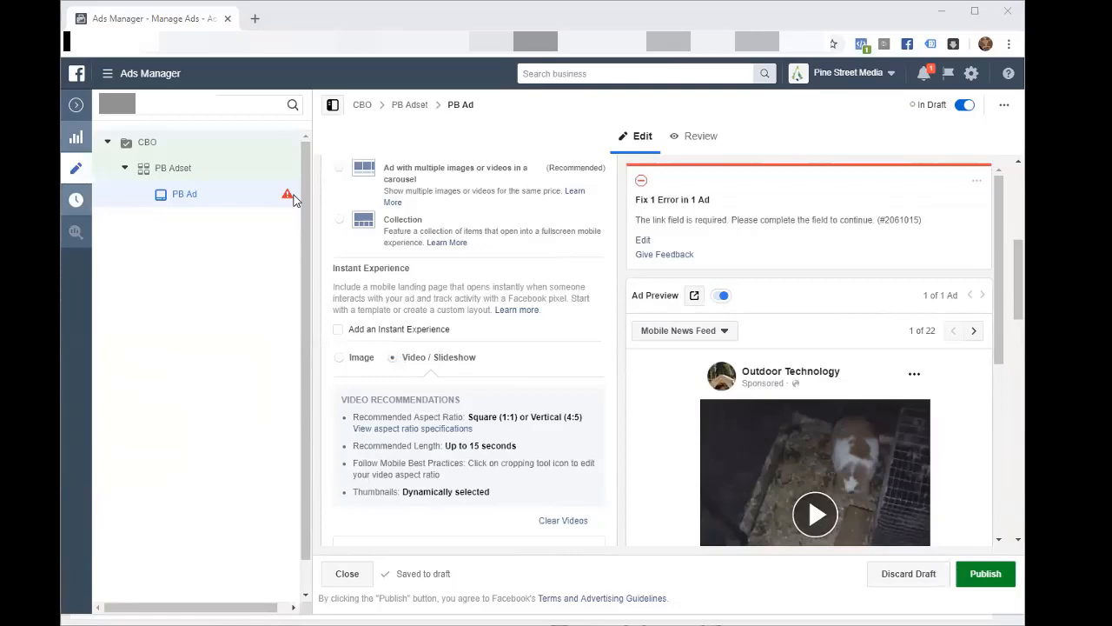
- Fill the ad's text with the solar power bank copy starting "No More Running Out of Battery while on your Outdoor Adventures..." and remove the extra blank line
scroll(564, 280, "up", 5)
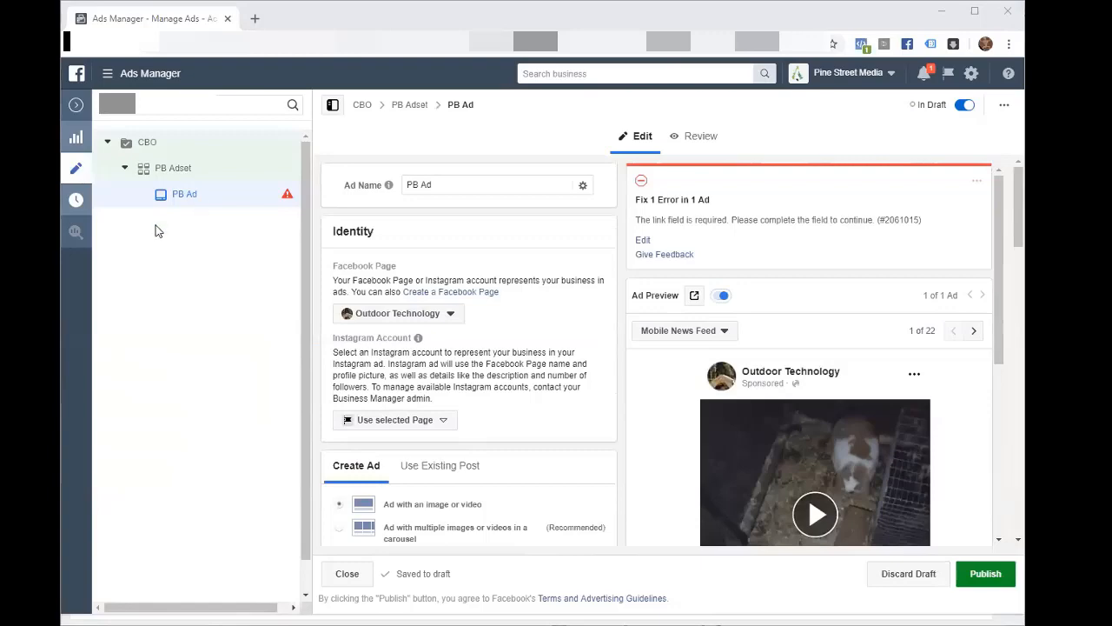
scroll(477, 373, "down", 3)
scroll(477, 372, "down", 6)
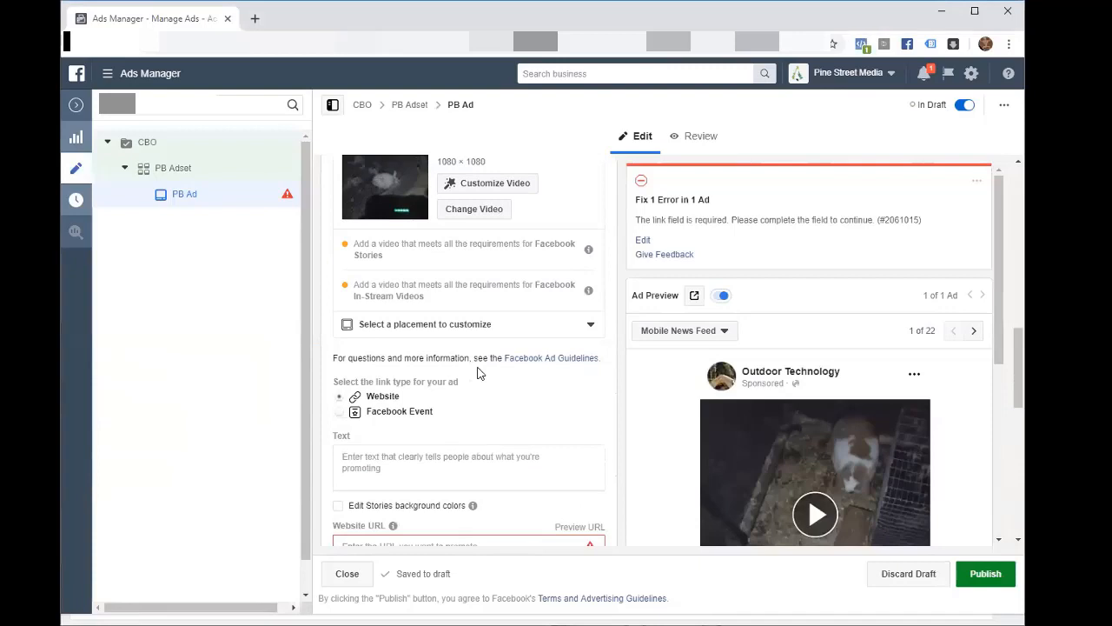
scroll(477, 372, "down", 3)
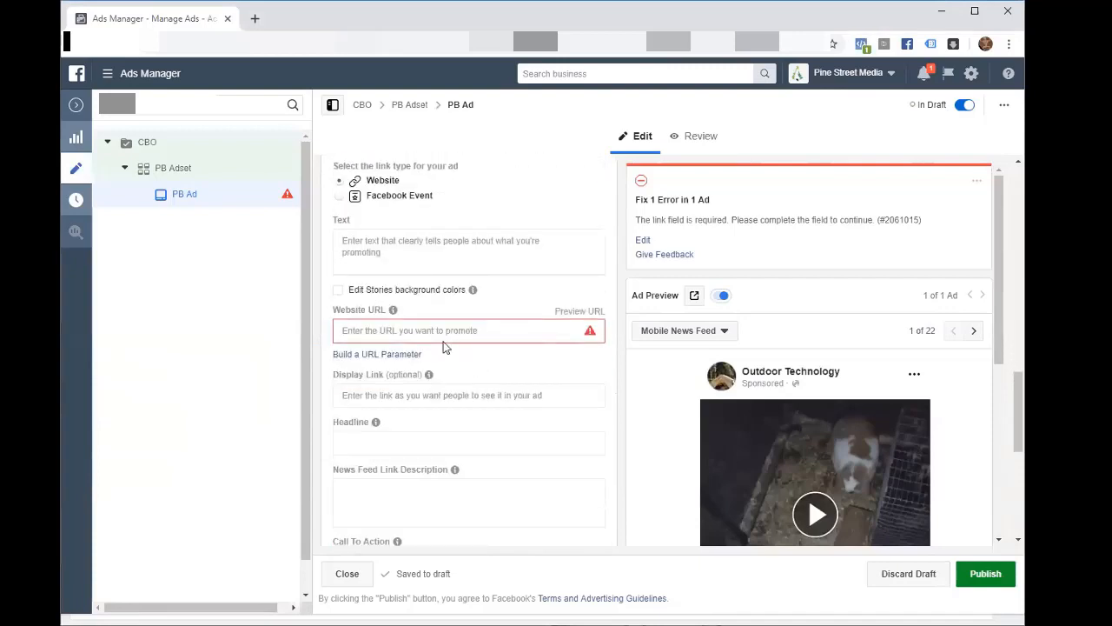
left_click(383, 239)
type("No More Running Out of Battery while on your Outdoor Adventures... ???? This 10000Mah Solar Power Power Bank Will Make Sure You ALWAYS Have a Charge! Click Here ? https://expeditionwaypoint.com/pb   ?Works for ANY PHONE - iPhone, Android, Windows, etc - simply use your current charging cable ?It is NOT a case. rather, is is an external battery ?Water resistant, dust-proof ?Super lightweight, hang it on your backpack, pants pocket and forget about it! ?Capable of charging TWO devices at once ?High capacity 10000mAh lithium polymer battery ?Internal battery can be charged from a laptop, wall outlet, car 12 volt, or solar ?Perfect for any outdoor adventure ?Also has a LED flashlight! ?GET YOURS TODAY SO YOU NEVER HAVE TO WORRY ABOUT A DEAD PHONE BATTERY AGAIN! ?Package Includes: One (1) 10000mAh solar charger battery panel, one (1) micro USB charger cord   Click Here ? https://expeditionwaypoint.com/pb")
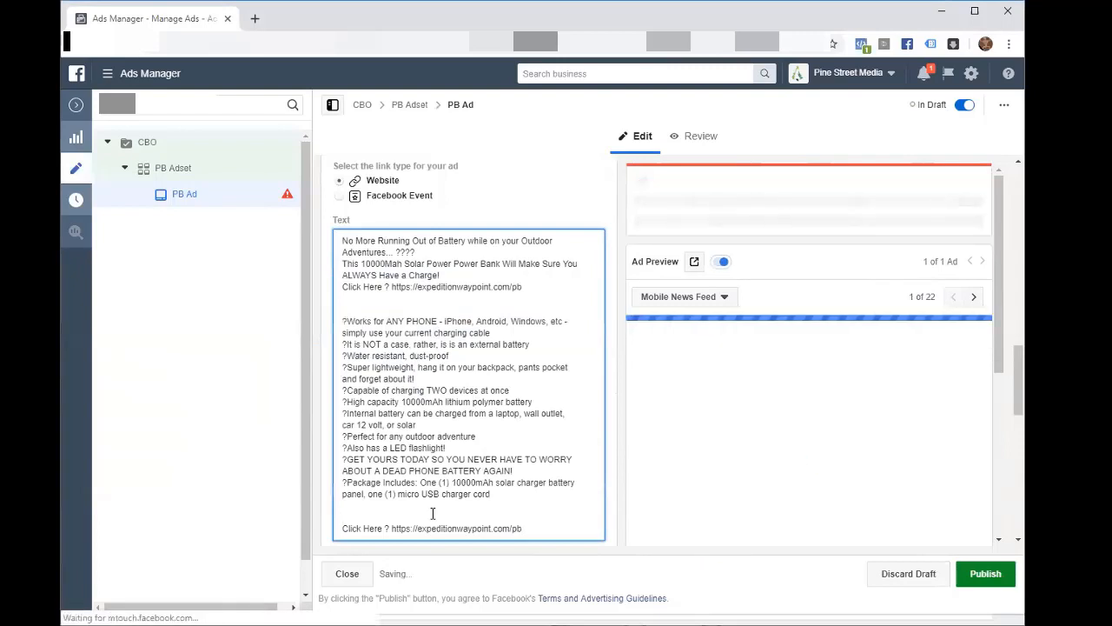
key("BackSpace")
left_click_drag(522, 517, 391, 517)
key("ctrl+c")
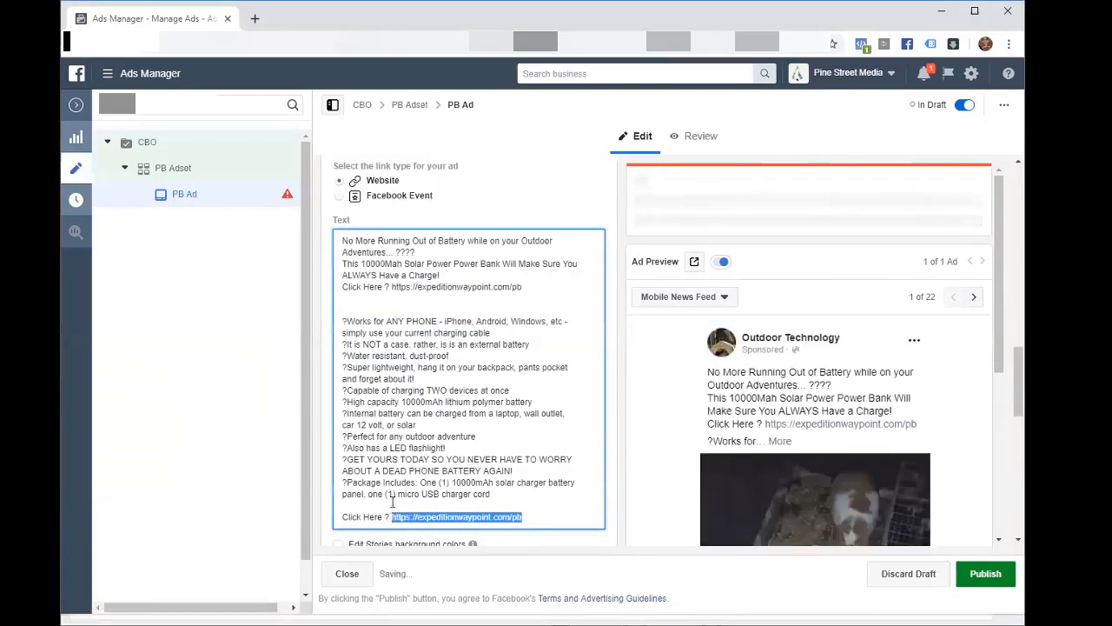
scroll(391, 508, "down", 3)
left_click(352, 368)
key("ctrl+v")
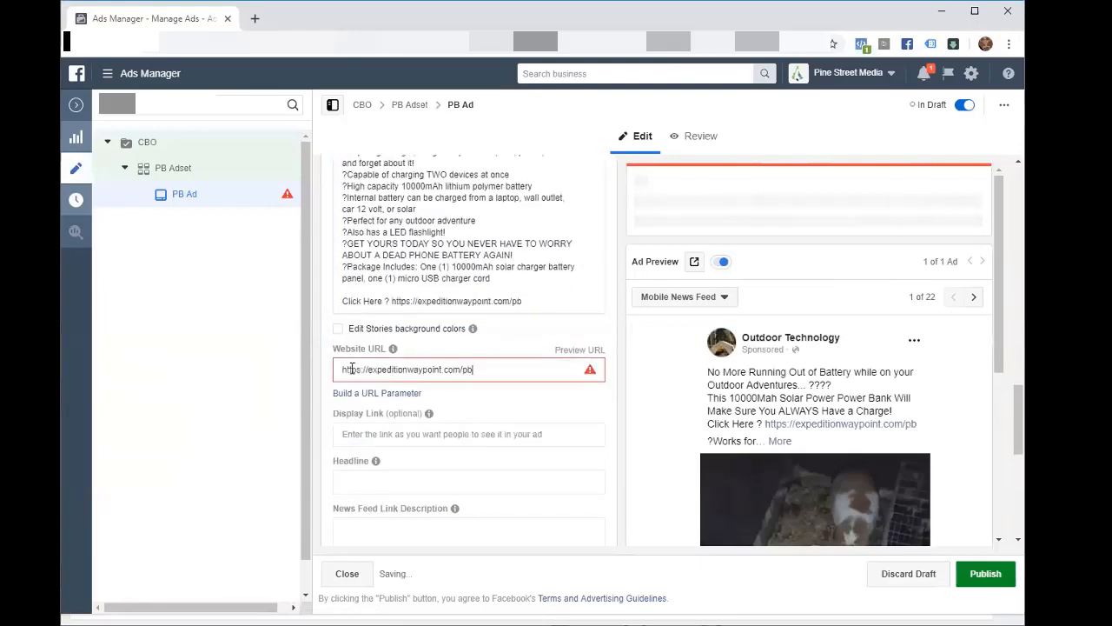
scroll(448, 347, "up", 2)
scroll(448, 348, "up", 3)
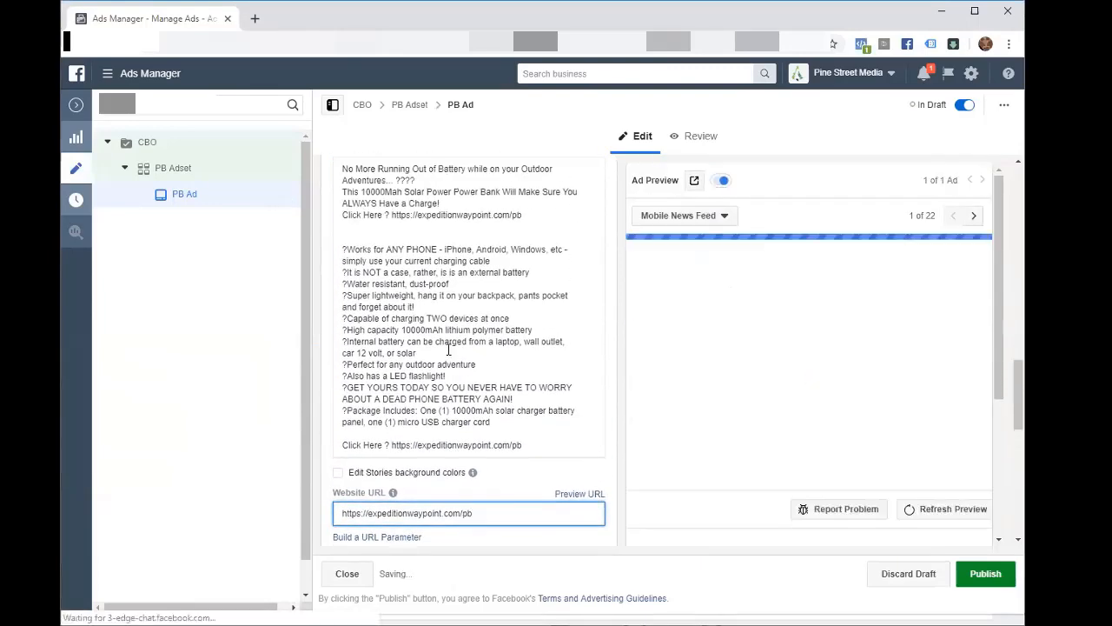
- Open fbicons.net in a new browser tab and look through its list of Facebook emoticons and emojis
left_click(253, 18)
type("fbi")
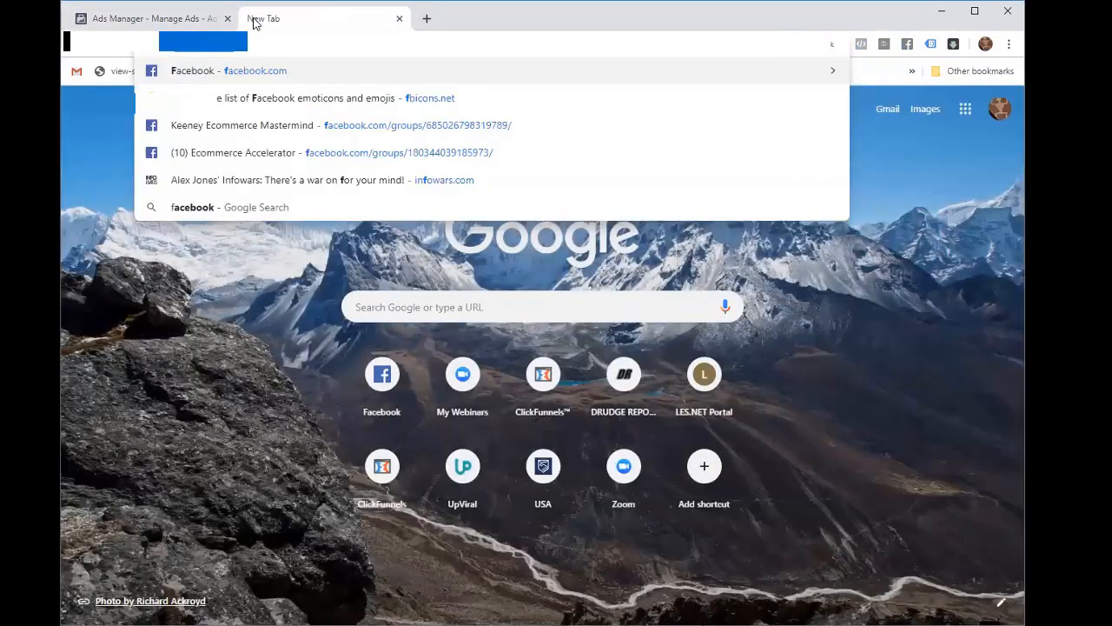
type("con")
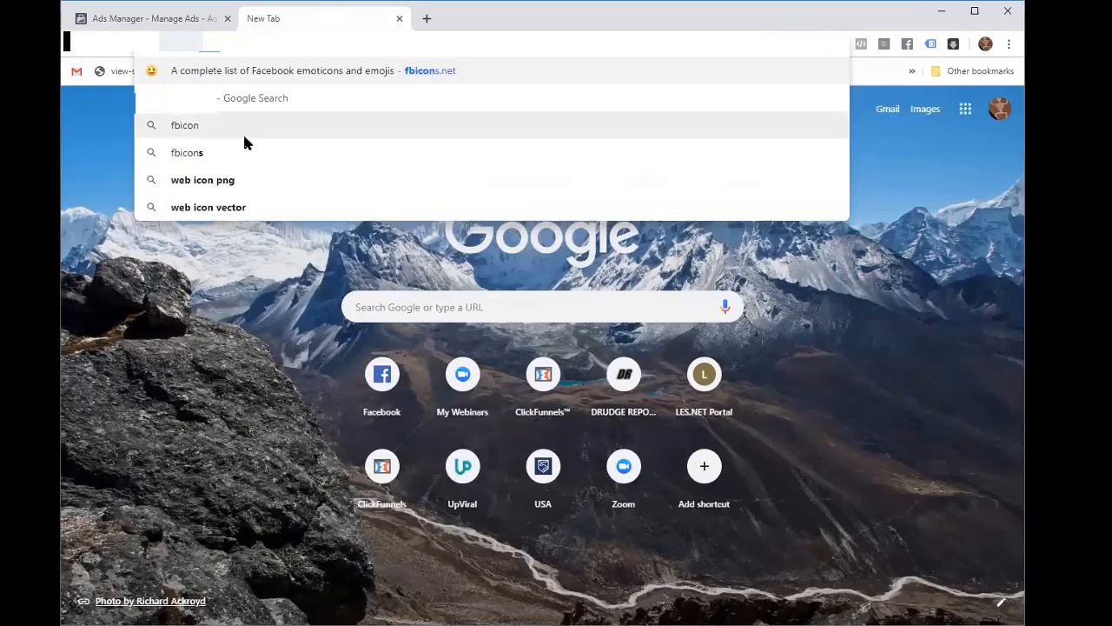
left_click(232, 81)
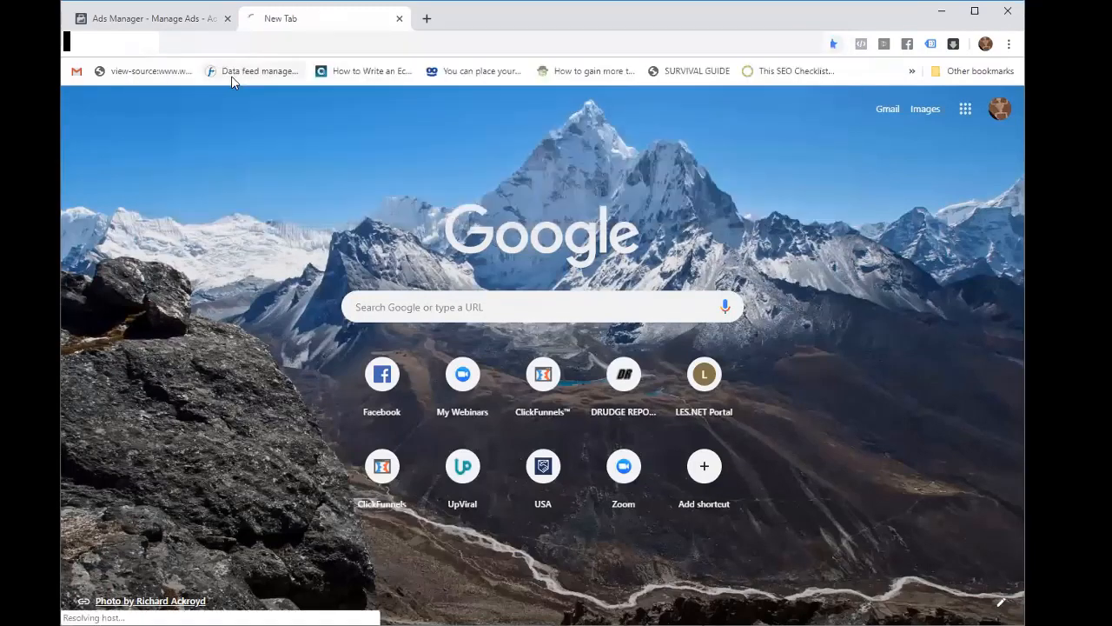
scroll(564, 288, "down", 4)
scroll(558, 291, "down", 15)
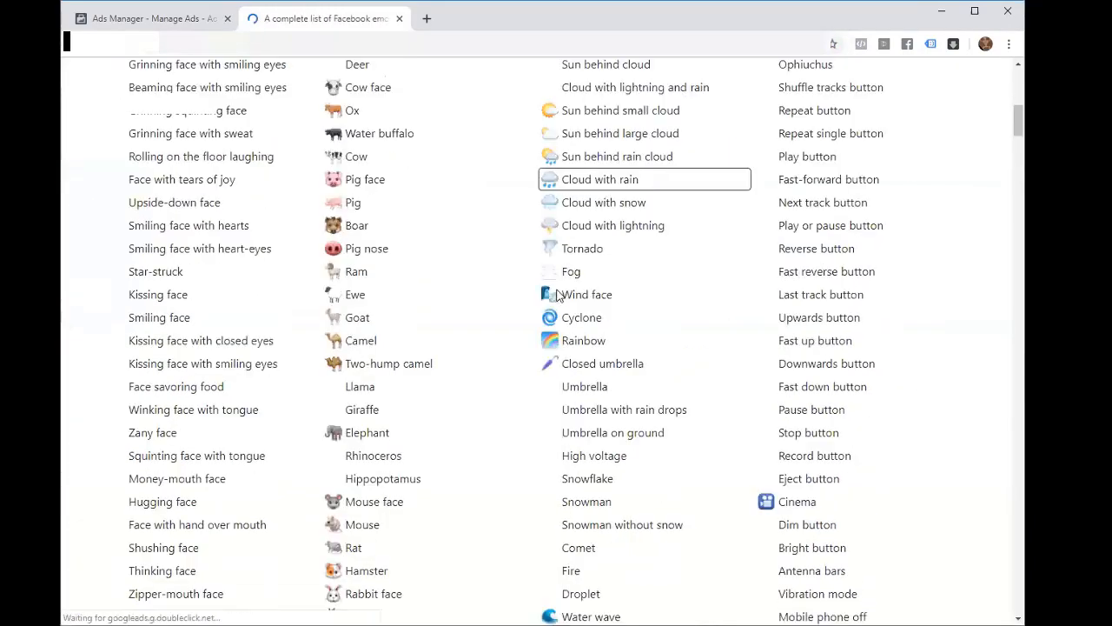
scroll(557, 293, "down", 20)
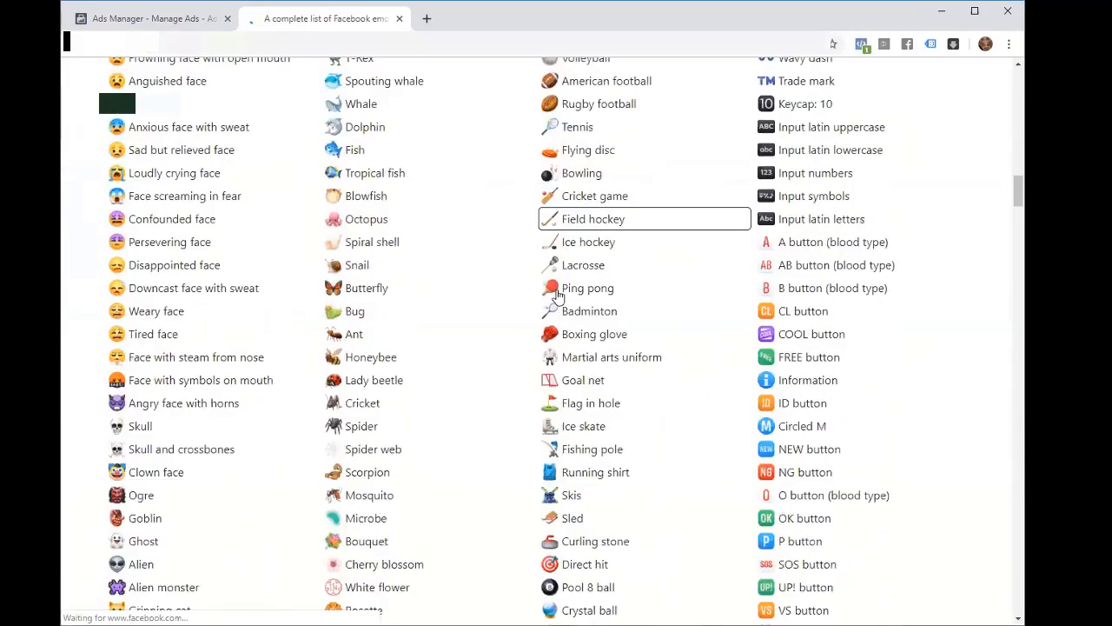
scroll(559, 297, "down", 20)
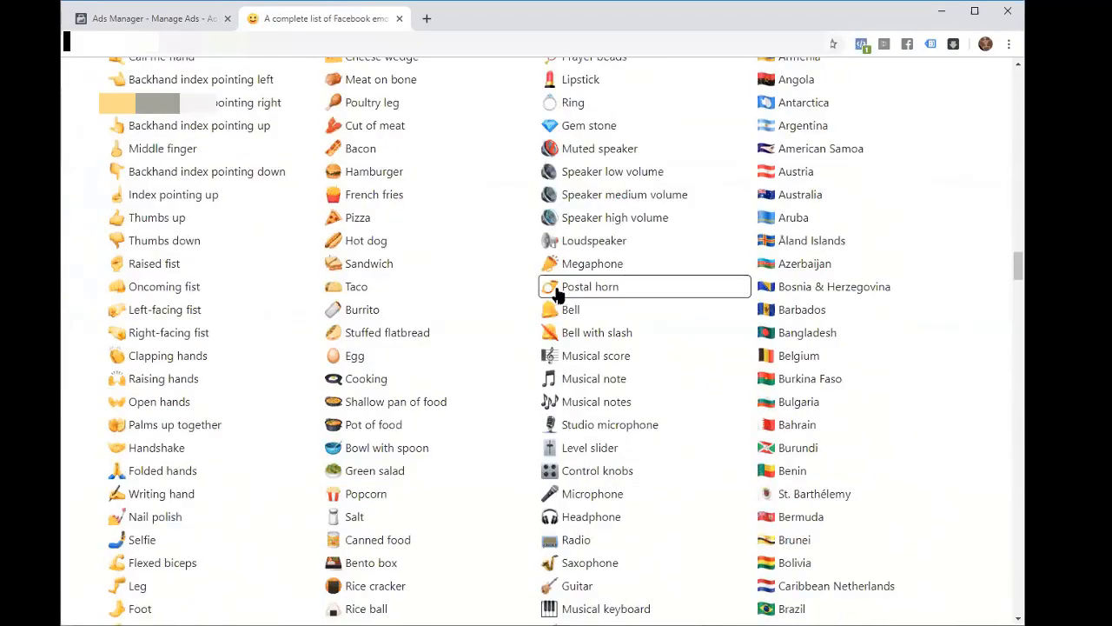
scroll(576, 300, "down", 15)
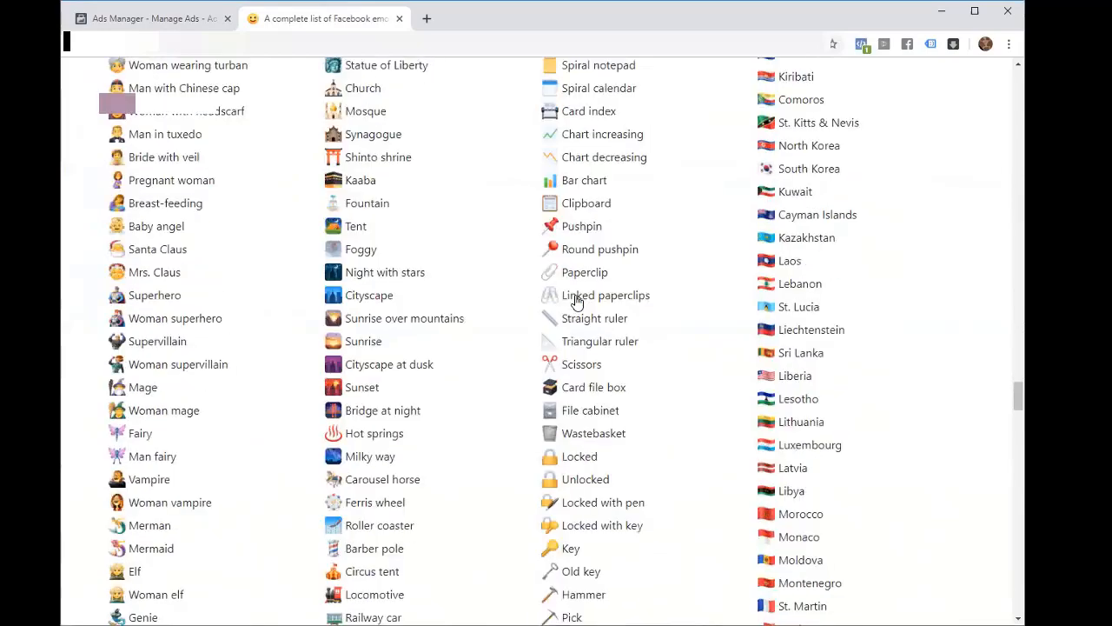
- Look through the categories of the Facebook emoji list for icons suited to the ad text
scroll(576, 301, "down", 20)
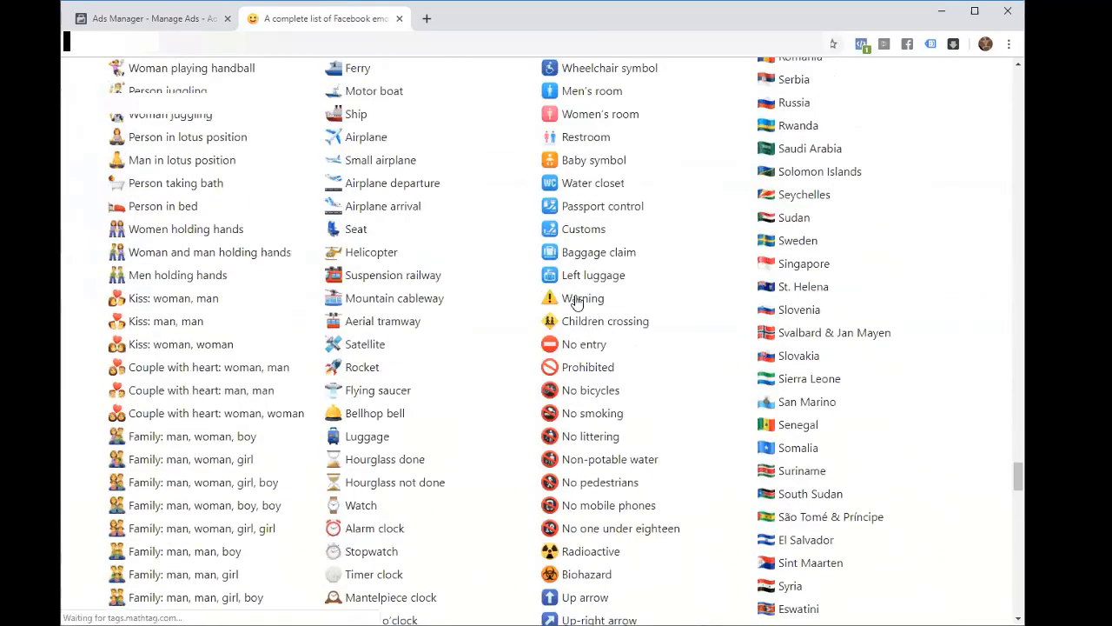
scroll(576, 301, "up", 20)
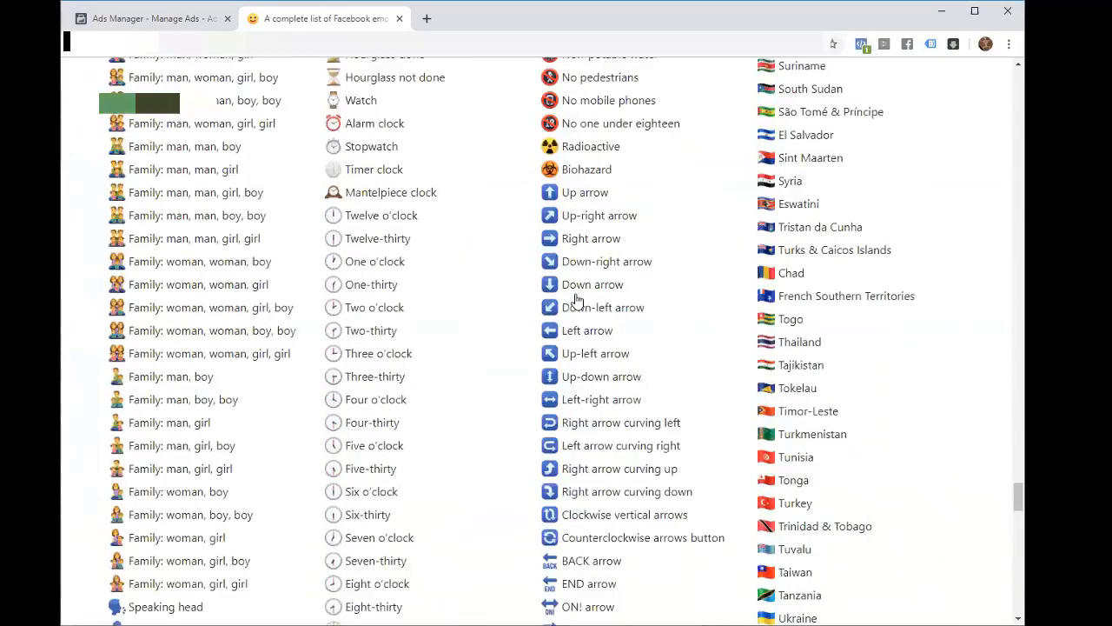
scroll(576, 301, "up", 20)
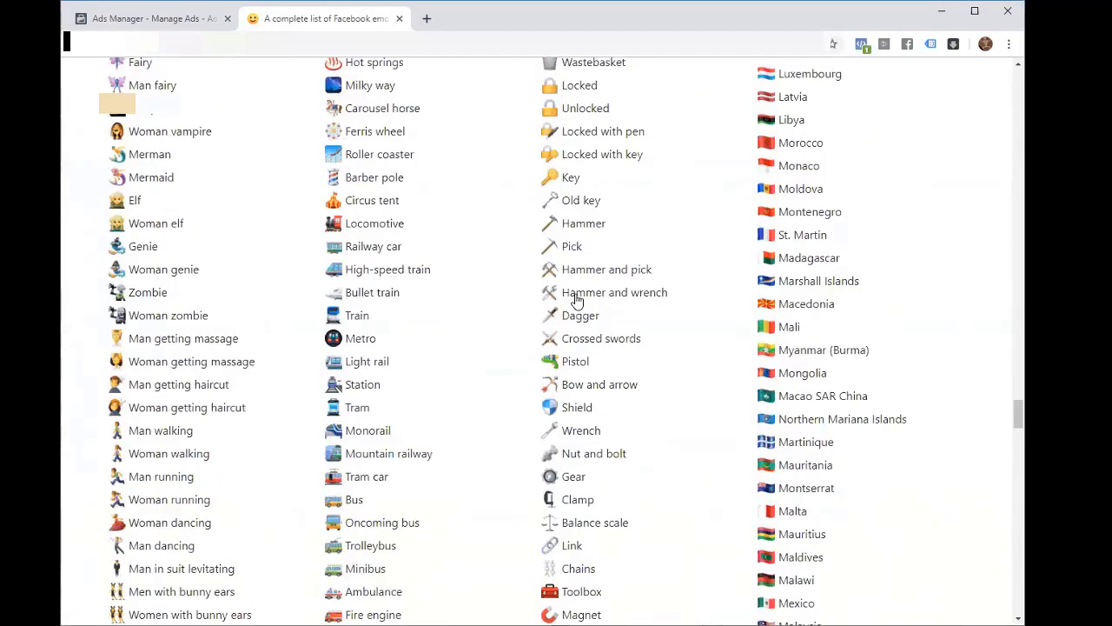
scroll(576, 300, "up", 20)
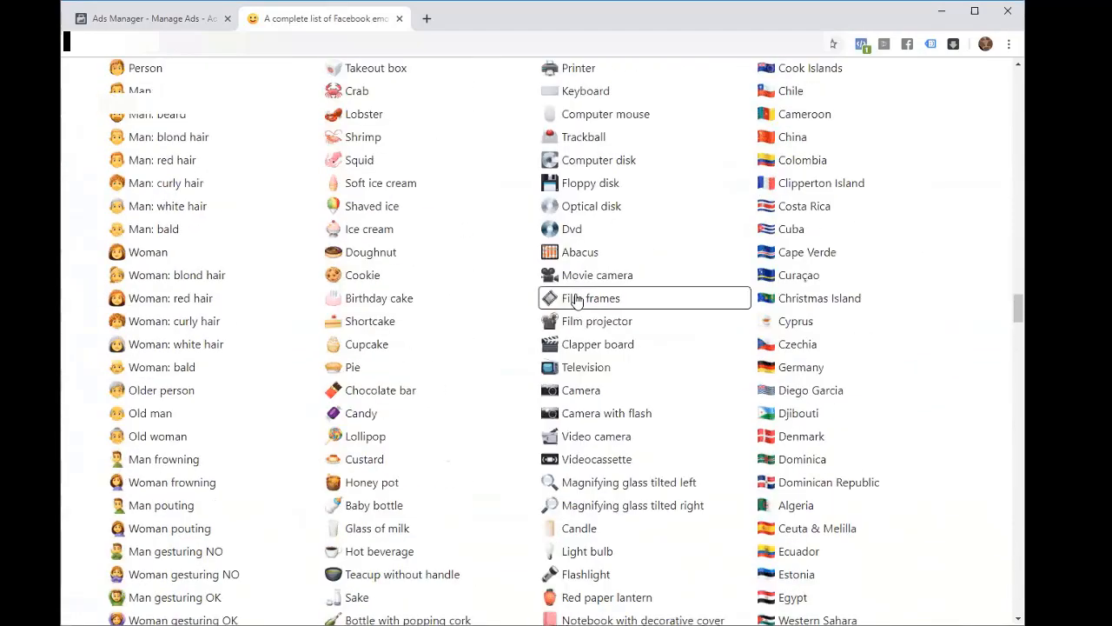
scroll(576, 300, "up", 15)
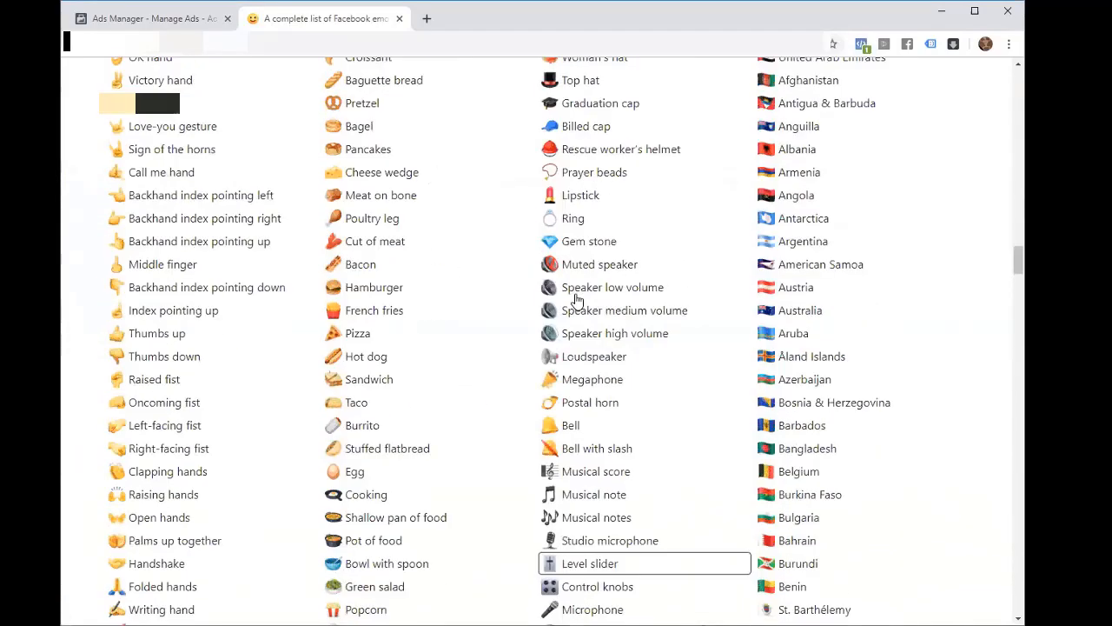
scroll(576, 300, "up", 20)
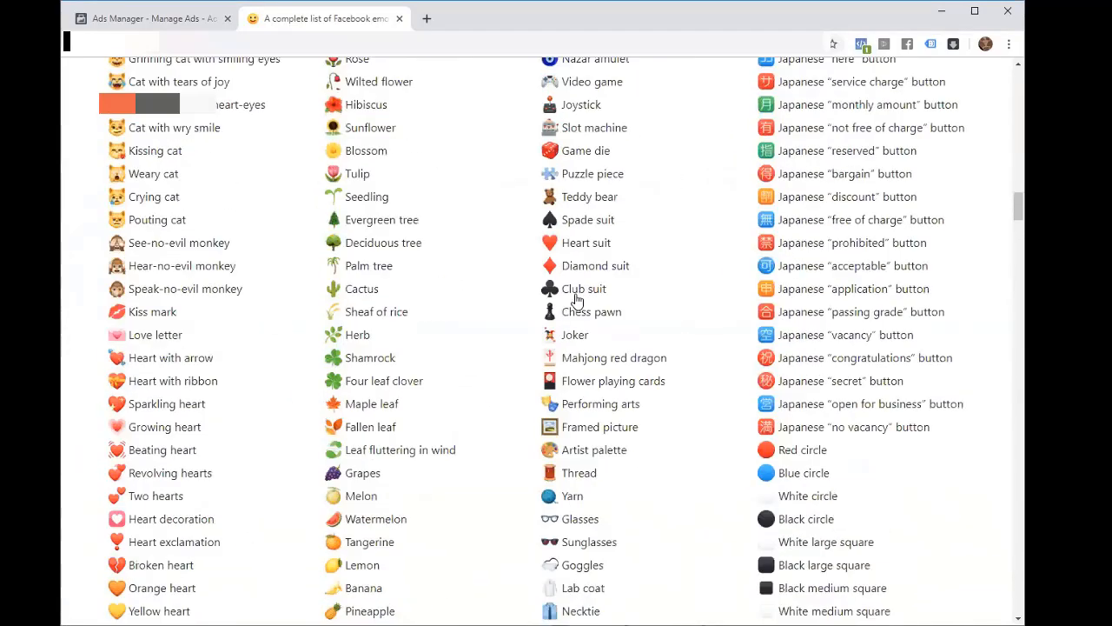
scroll(576, 301, "up", 20)
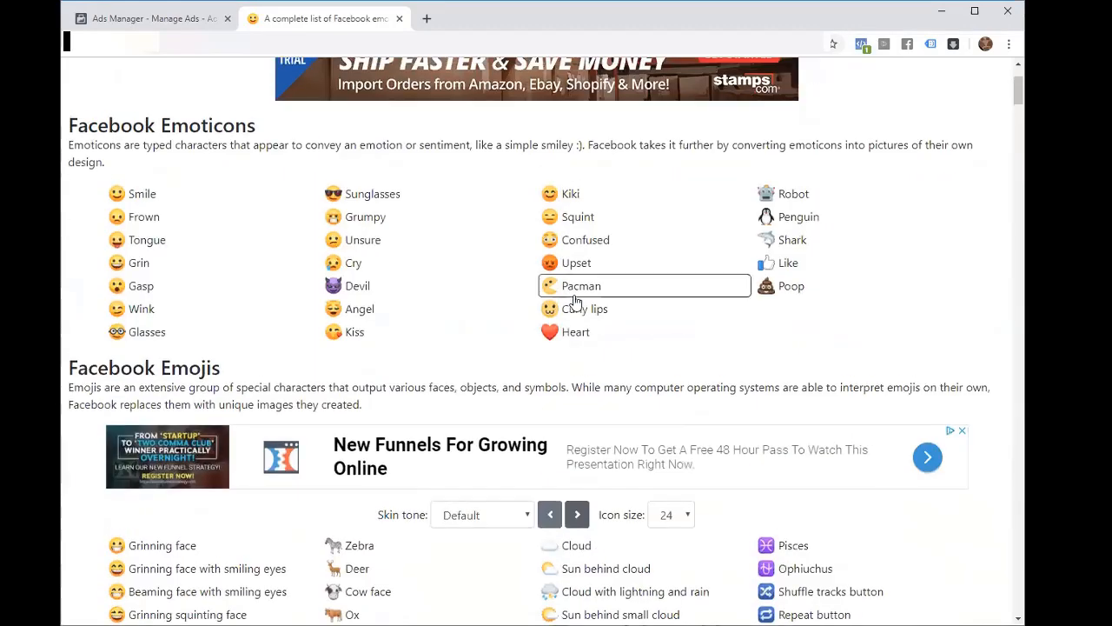
scroll(573, 301, "up", 2)
scroll(573, 301, "down", 3)
- Search the emoji page for "arro" and copy the "Mobile phone with arrow" emoji
key("ctrl+f")
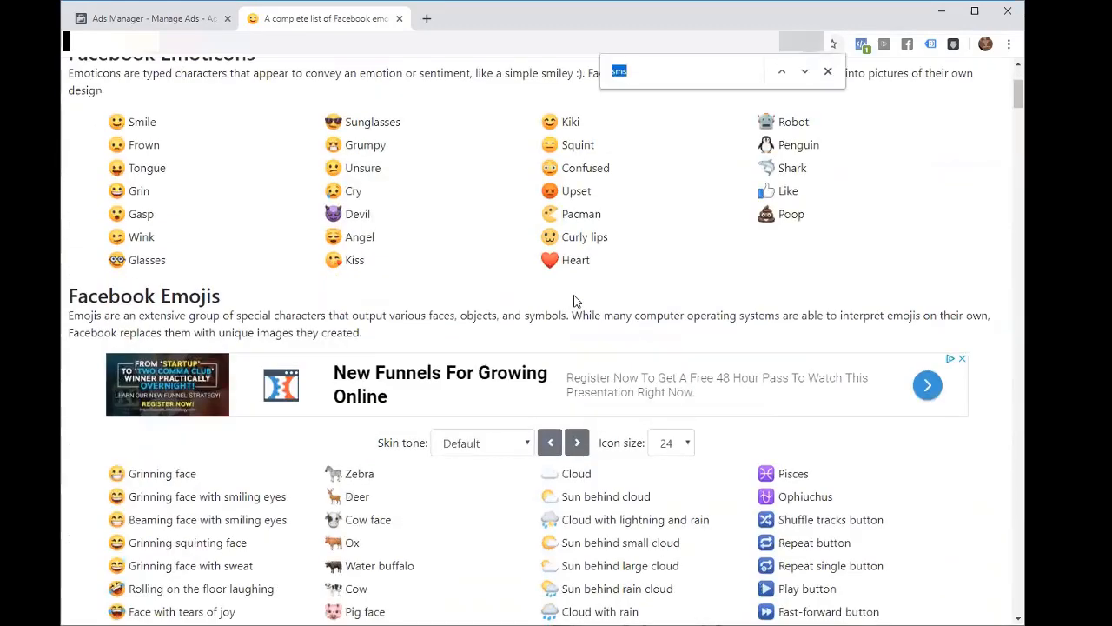
type("arr")
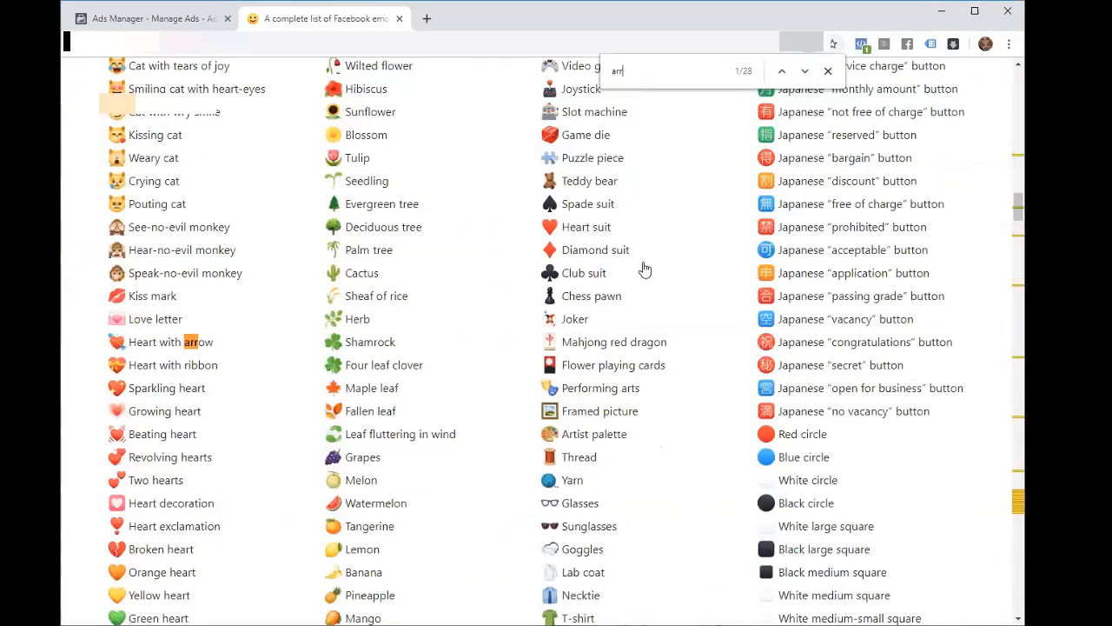
left_click(805, 72)
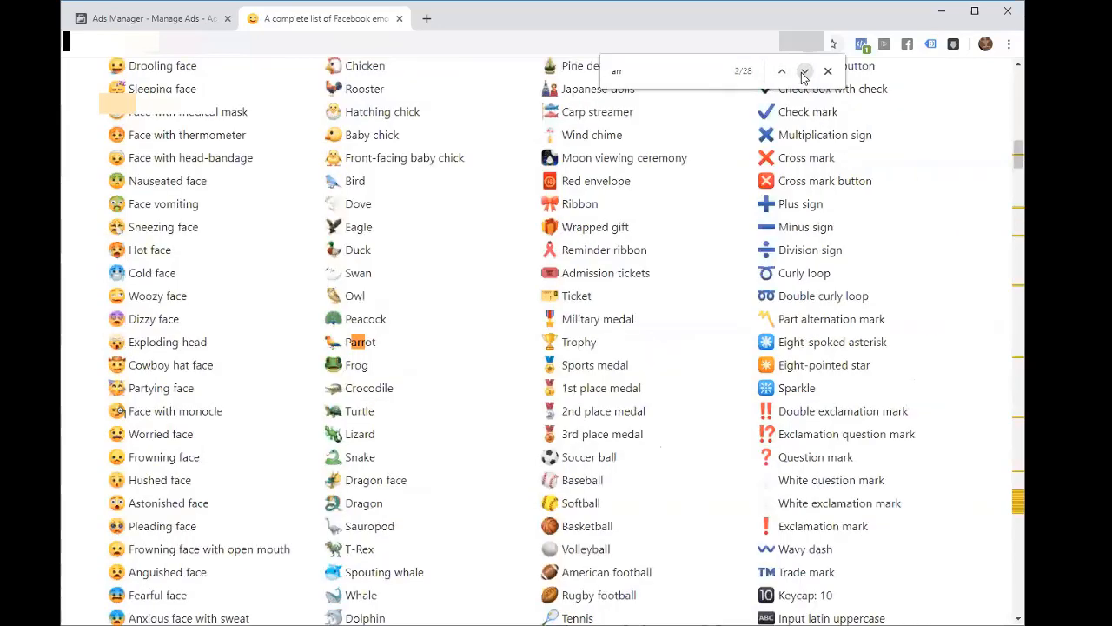
type("o")
left_click(804, 73)
left_click(805, 73)
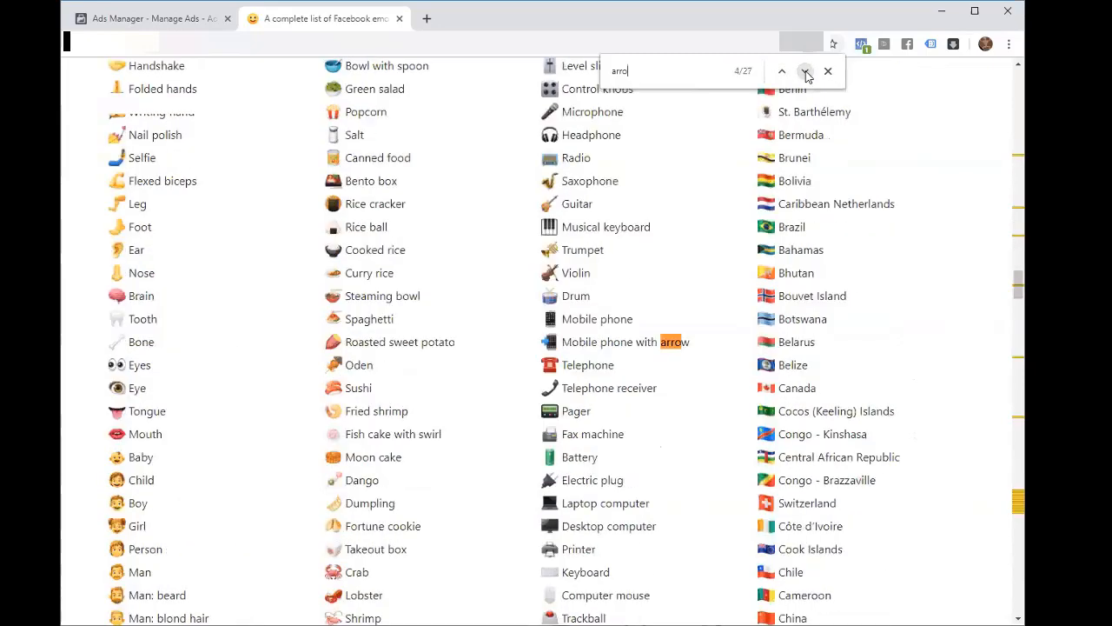
left_click(567, 343)
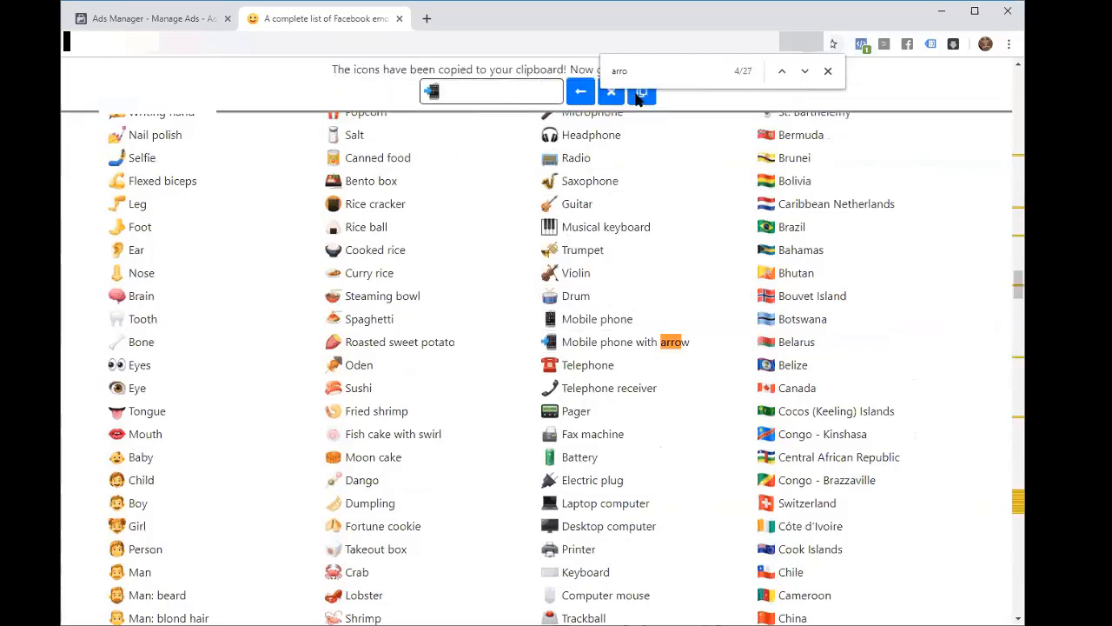
left_click(827, 71)
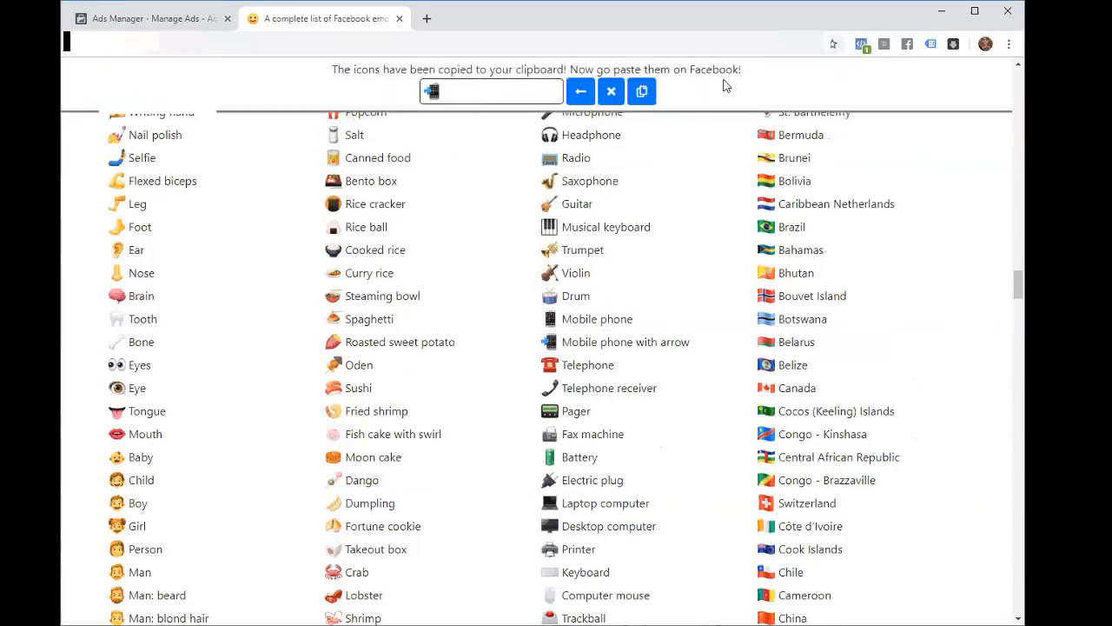
- Replace the "????" after "Adventures..." in the ad text in Ads Manager with the copied phone emoji
left_click(198, 19)
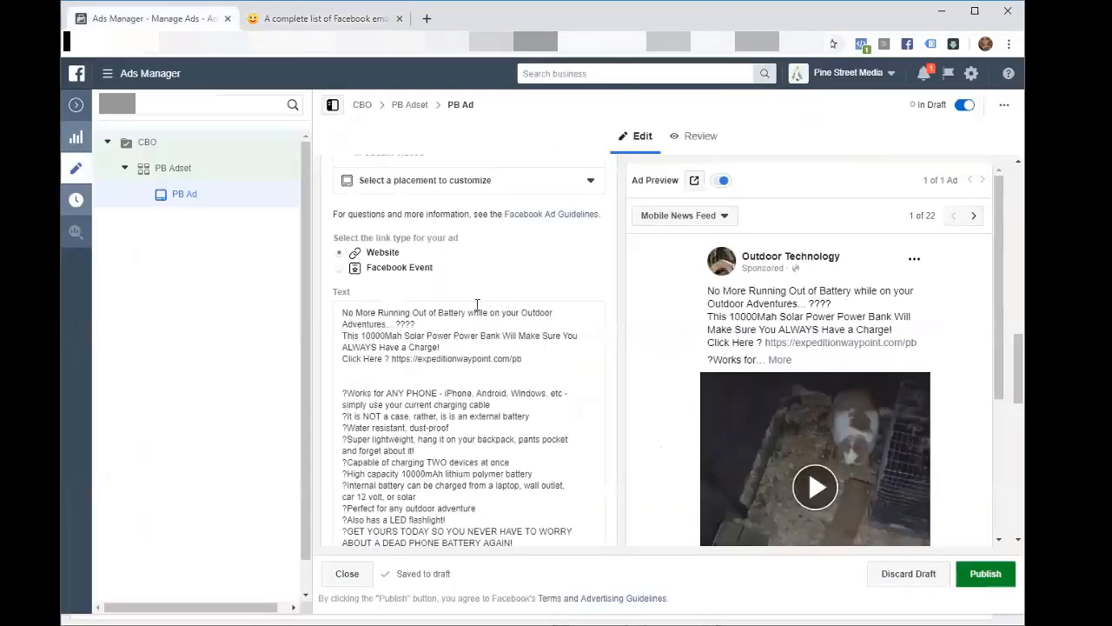
mouse_move(417, 323)
left_mouse_down()
mouse_move(397, 323)
mouse_move(418, 322)
left_mouse_up()
left_click(416, 322)
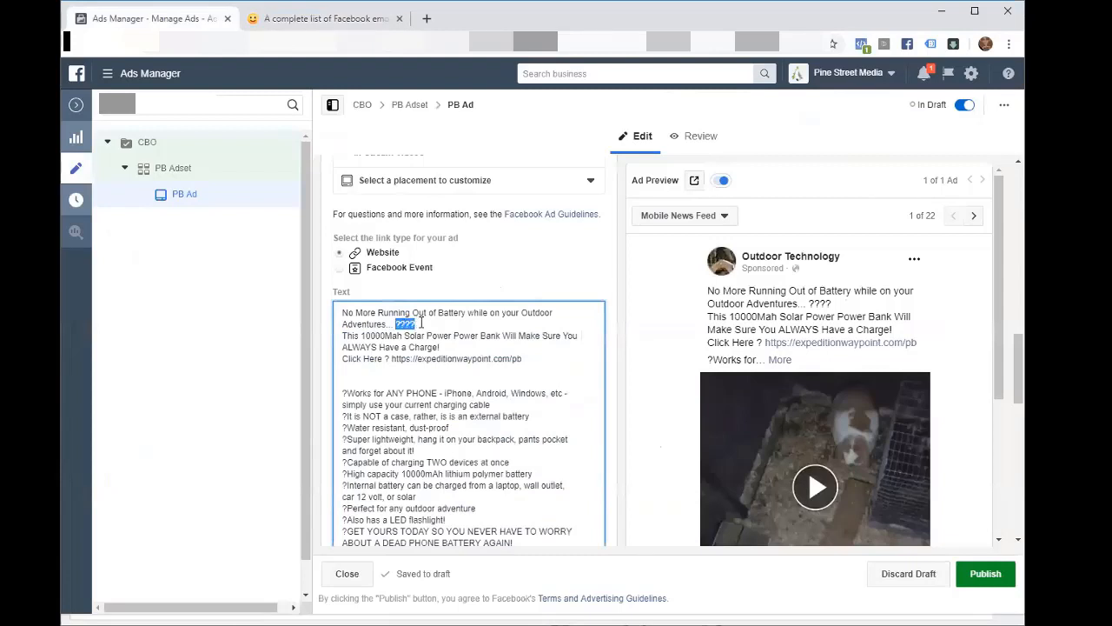
key("ctrl+v")
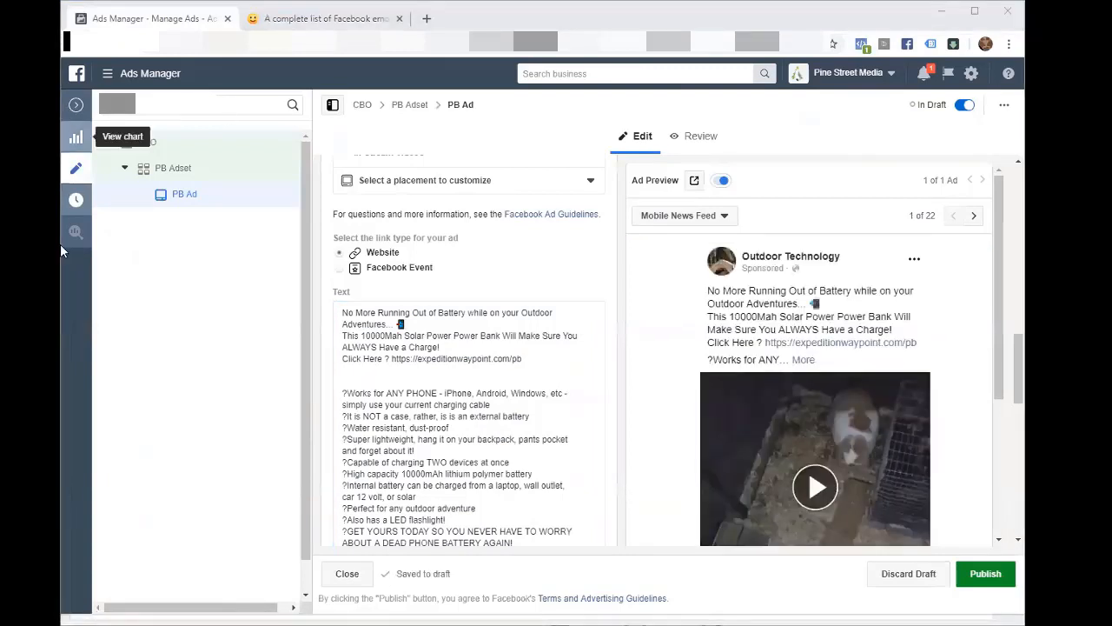
- Return to the emoji list page and clear the phone emoji from its collected icons
left_click(389, 359)
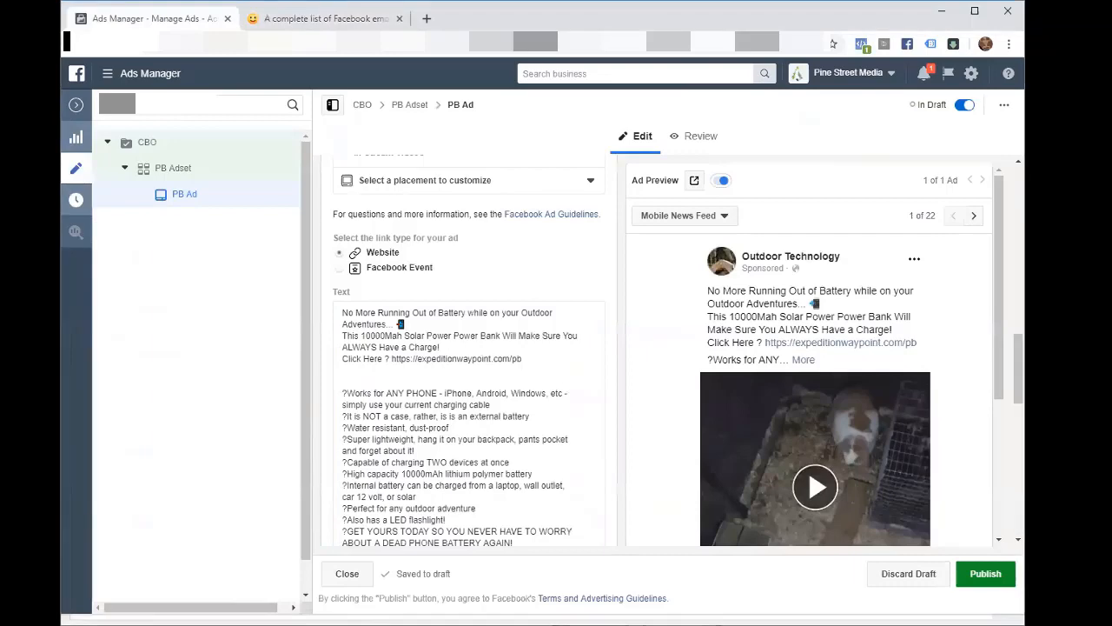
key("alt+Tab")
left_click(301, 22)
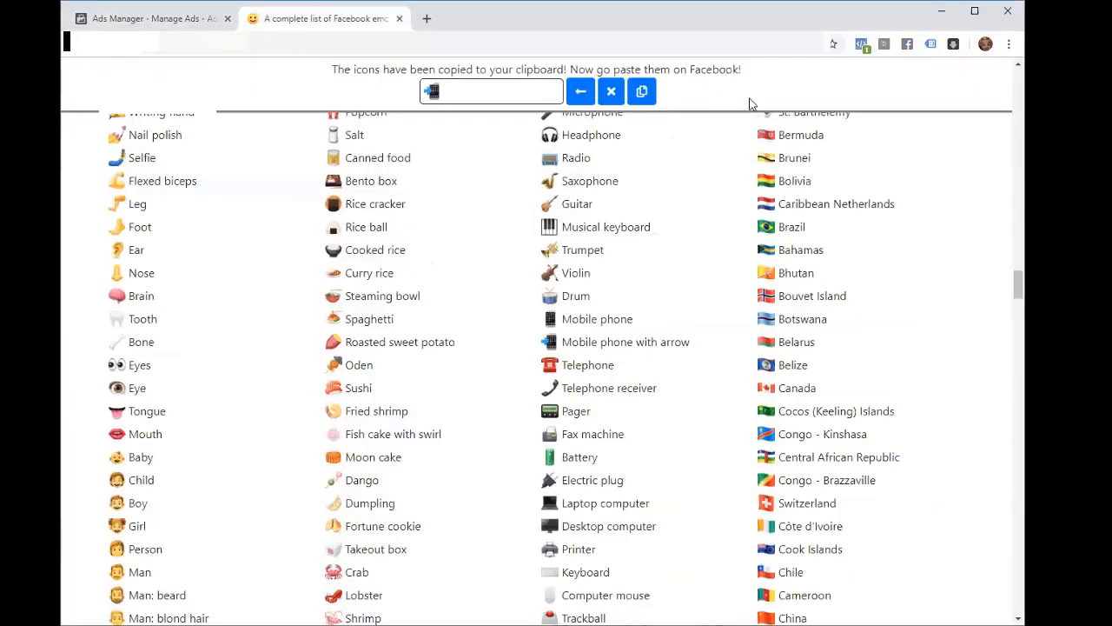
left_click(610, 93)
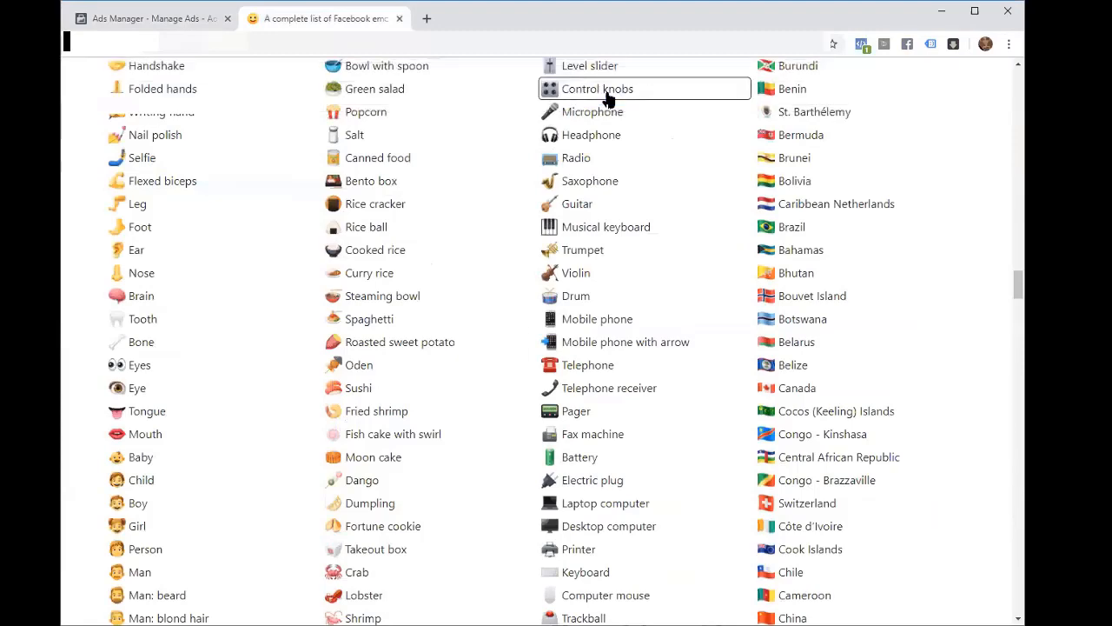
- Search the emoji page for "arrow" and copy the "Right arrow" emoji
key("ctrl+f")
type("arr")
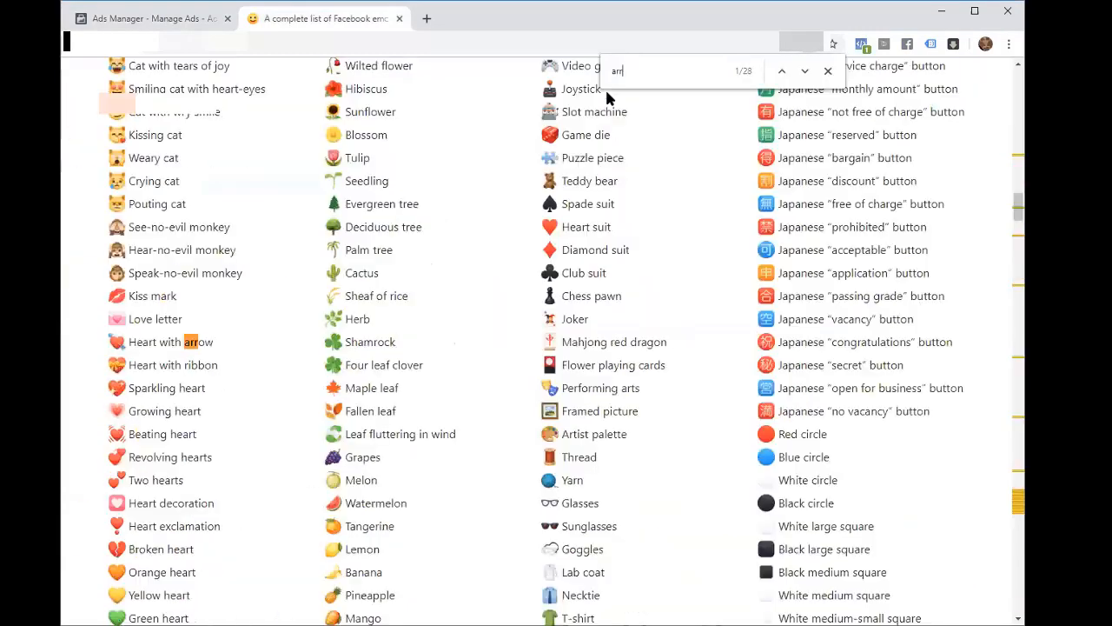
type("ow")
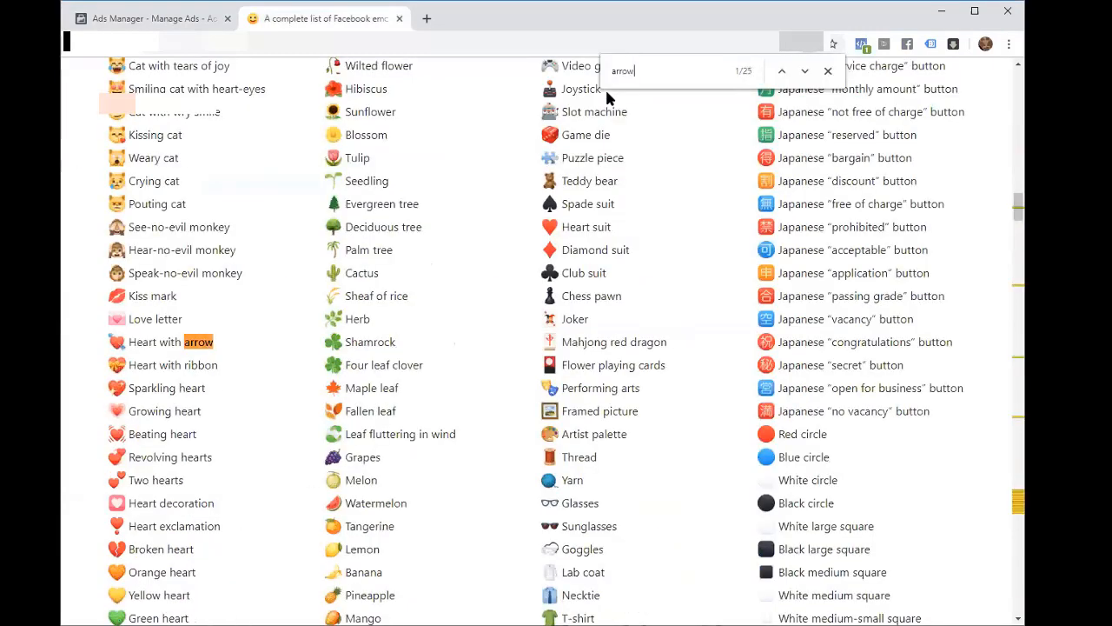
left_click(805, 73)
left_click(808, 74)
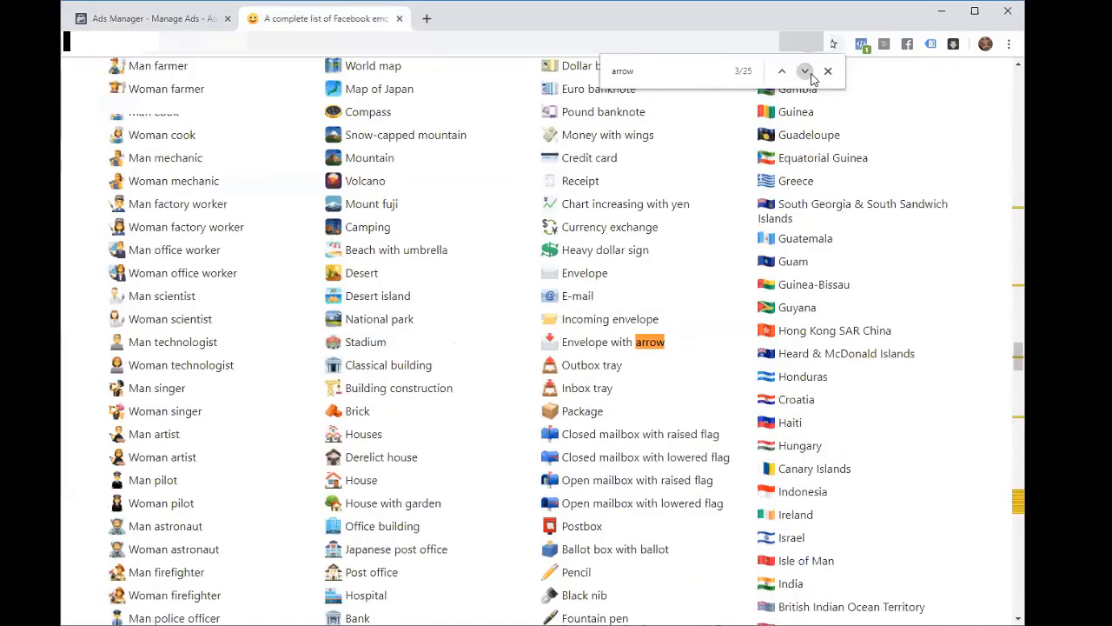
left_click(806, 73)
left_click(806, 73)
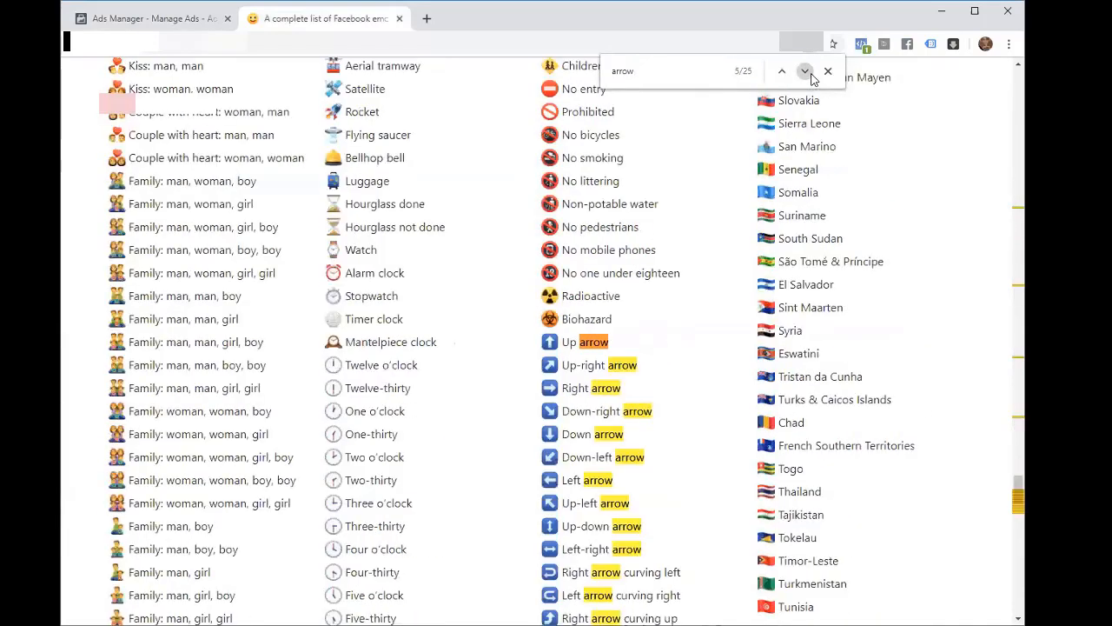
scroll(626, 209, "down", 3)
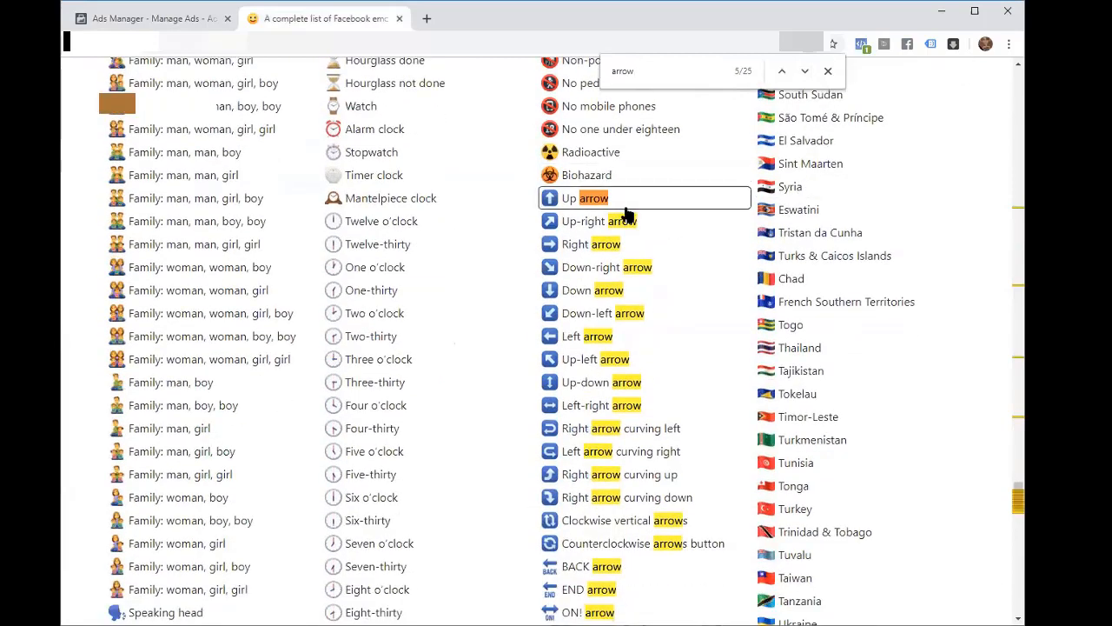
scroll(626, 208, "down", 3)
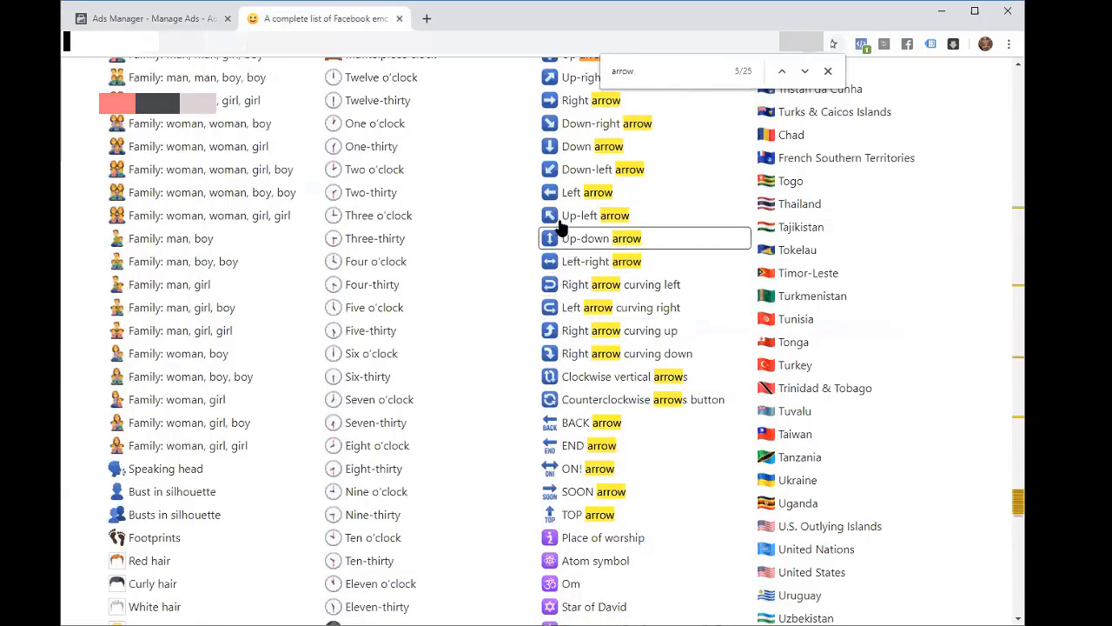
left_click(554, 102)
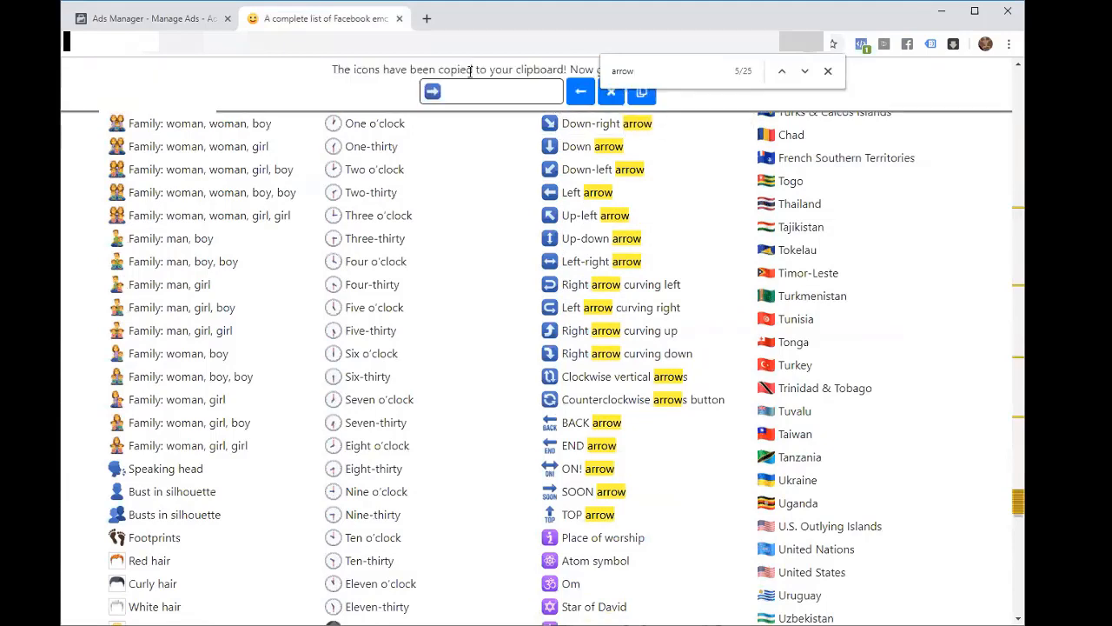
left_click(828, 72)
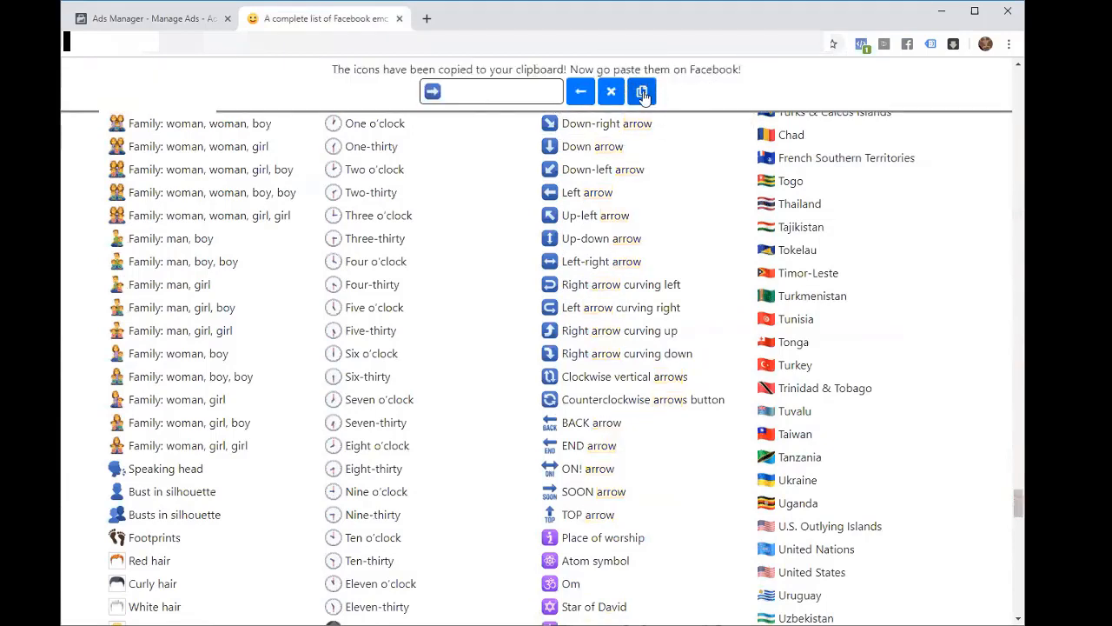
- Replace the question mark after "Click Here" with the copied right arrow emoji in both link lines of the ad text in Ads Manager
left_click(147, 18)
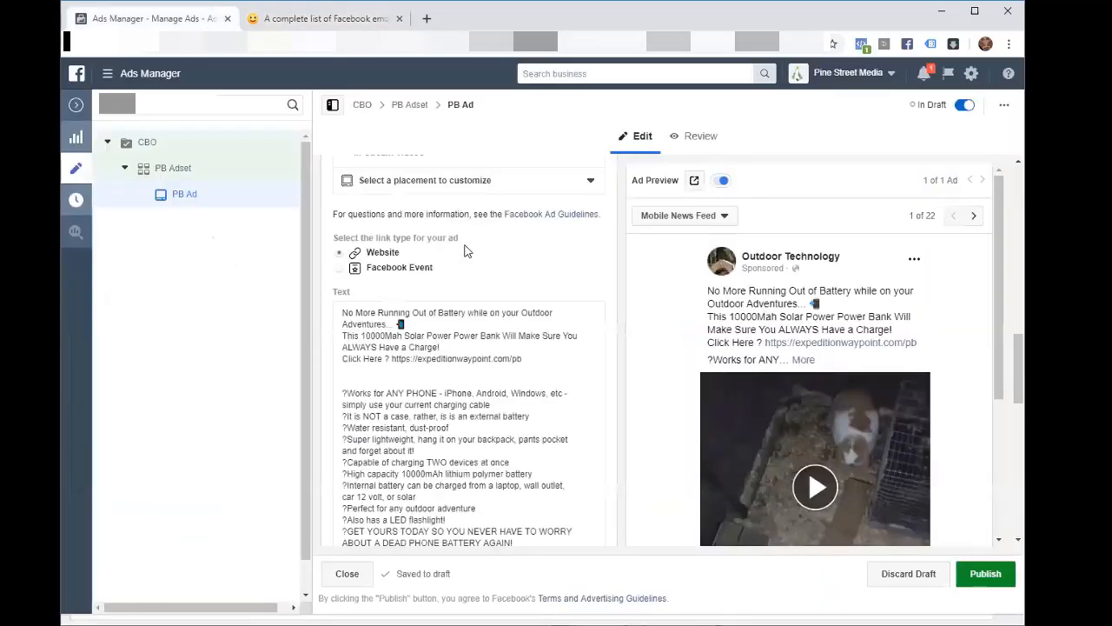
double_click(385, 358)
type("➡")
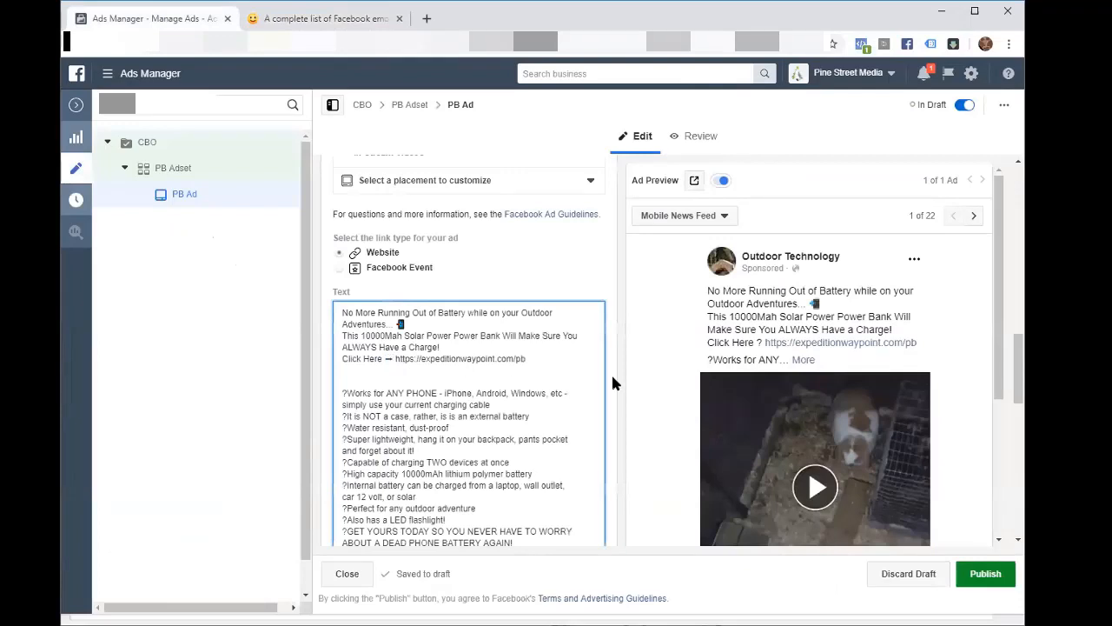
scroll(610, 374, "down", 3)
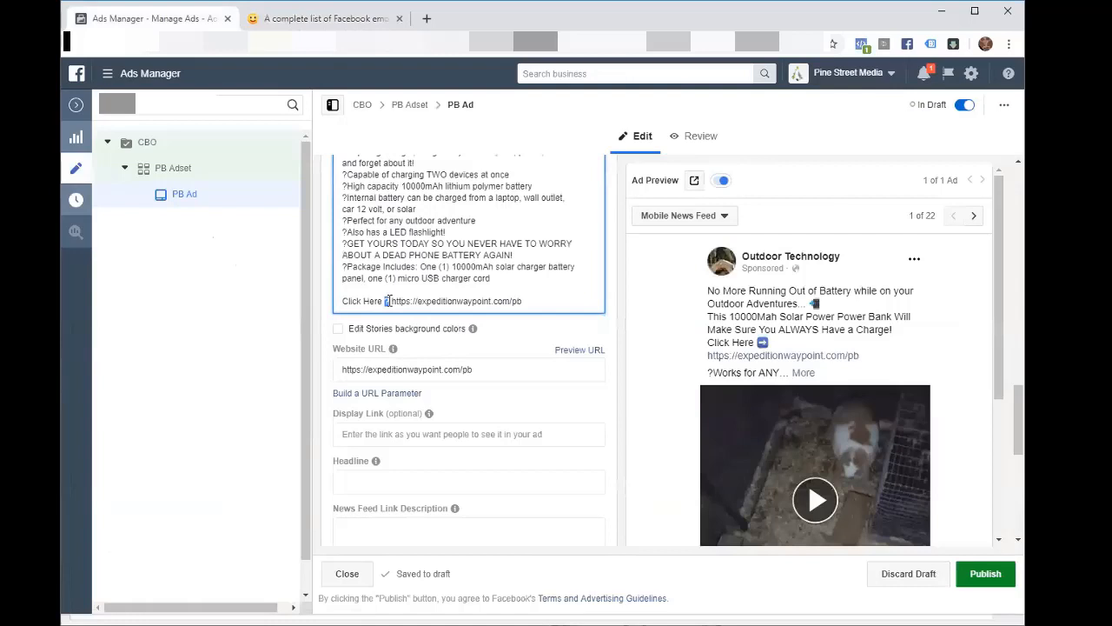
type("➡")
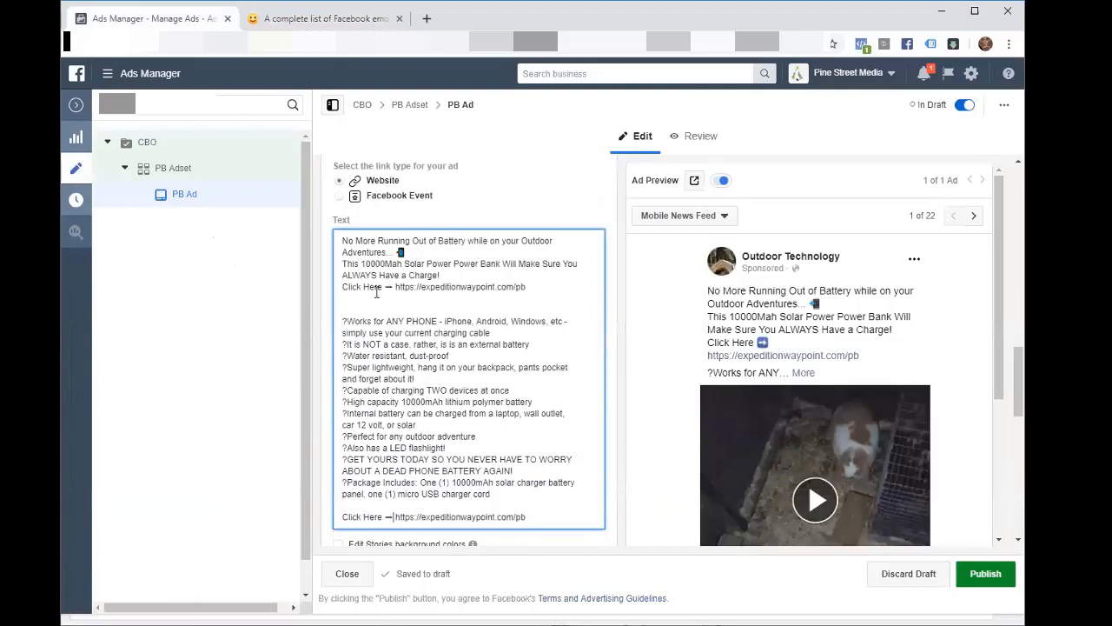
- Shorten "Click Here" to "Click" in the first link line of the ad text
key("BackSpace")
key("BackSpace")
key("BackSpace")
key("BackSpace")
key("BackSpace")
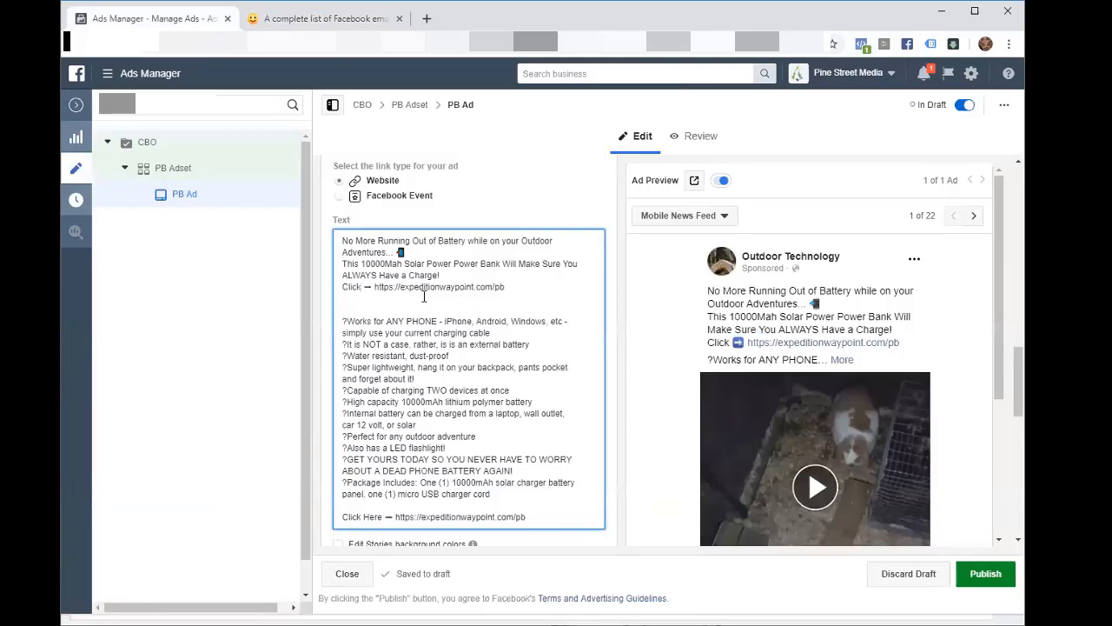
- Reduce the gap between the first link line and the feature list in the ad text to a single blank line
left_click(508, 287)
key("Return")
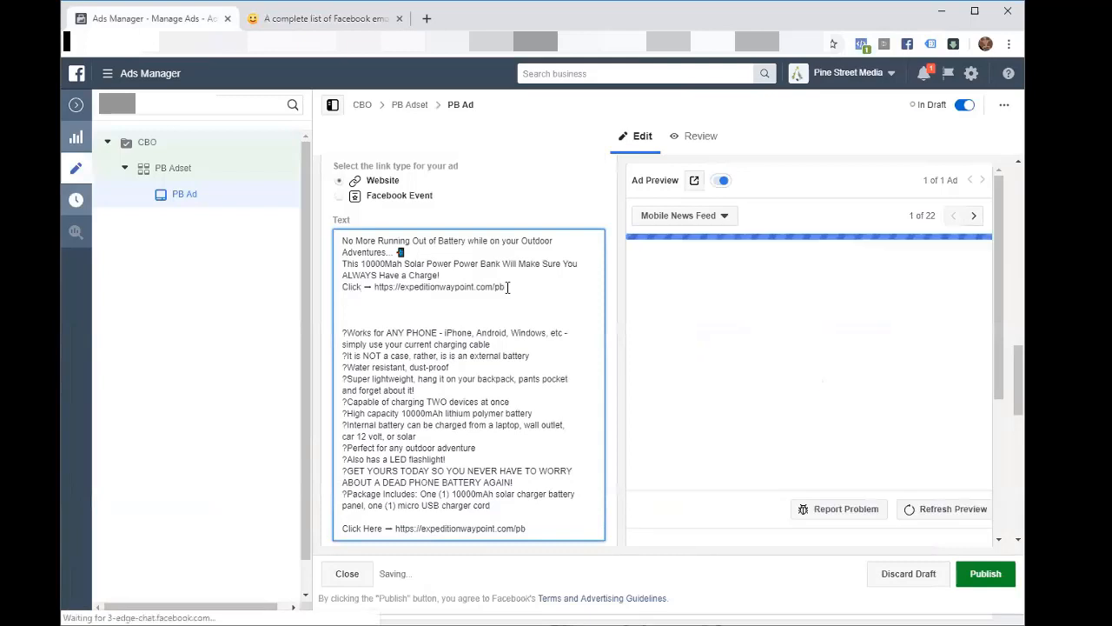
key("Delete")
key("Delete")
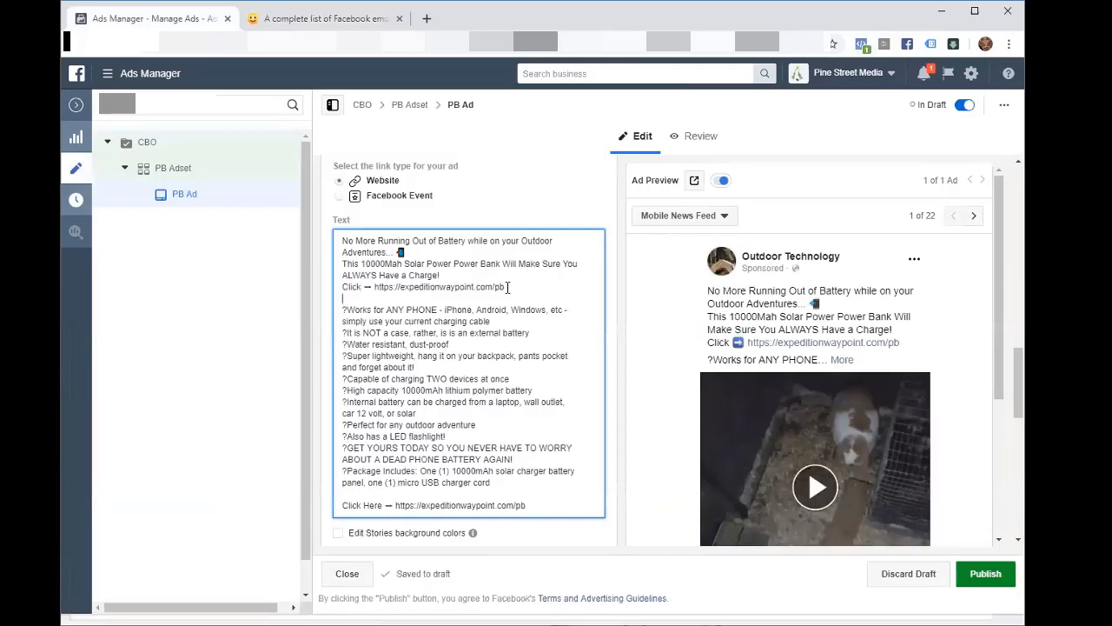
key("alt+Tab")
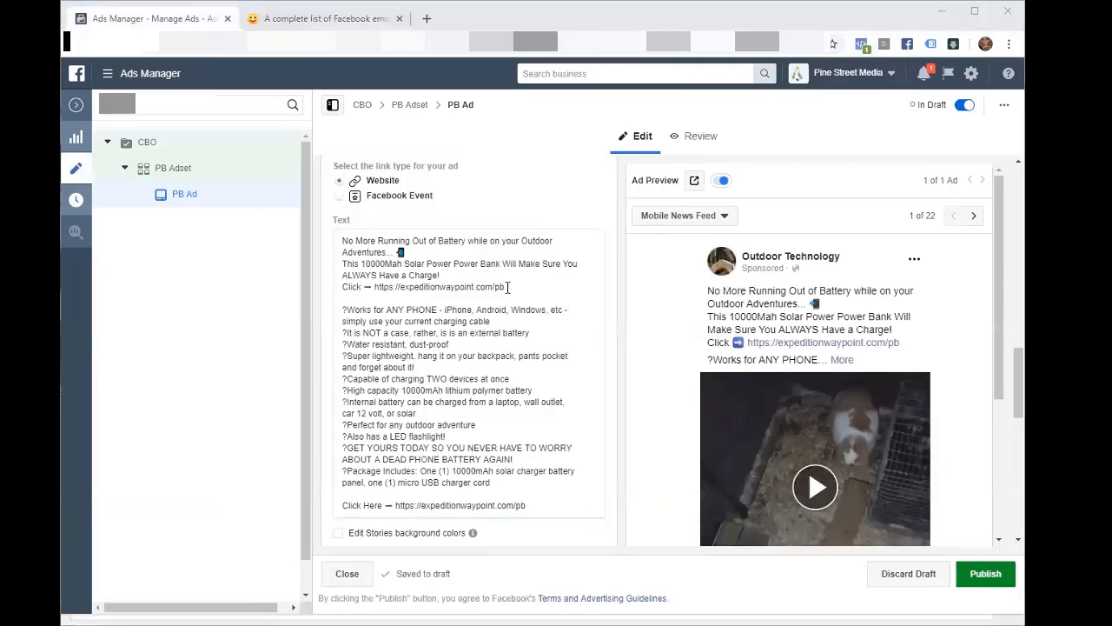
- Switch to the emoji page and look through the emoji list for symbols suitable as bullets for the ad's feature list
left_click(322, 19)
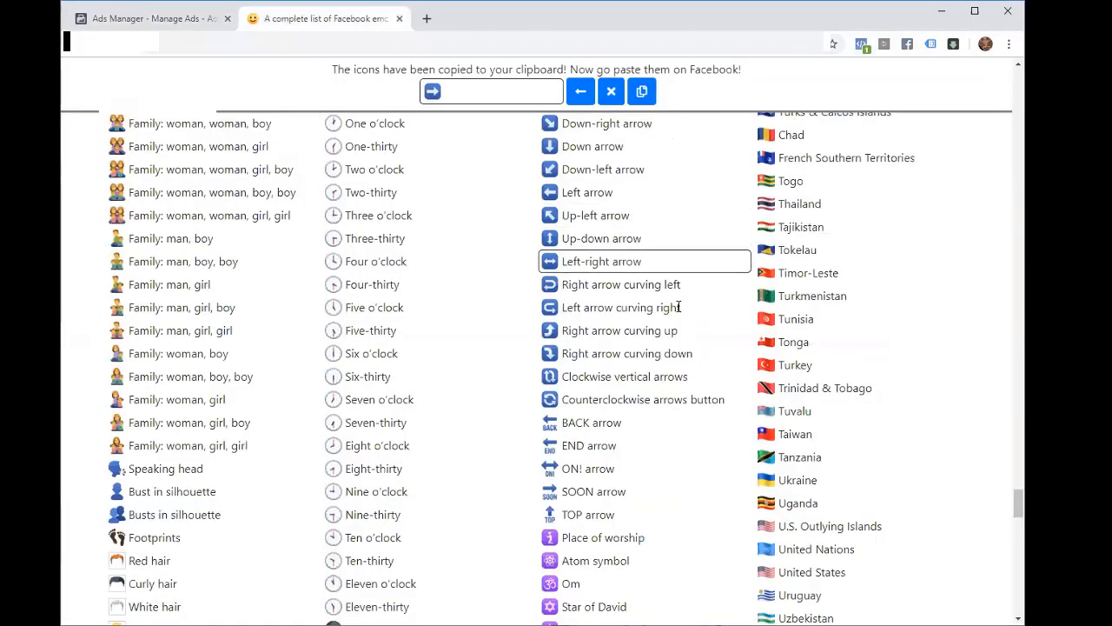
scroll(686, 343, "down", 8)
scroll(688, 346, "down", 5)
scroll(688, 346, "up", 20)
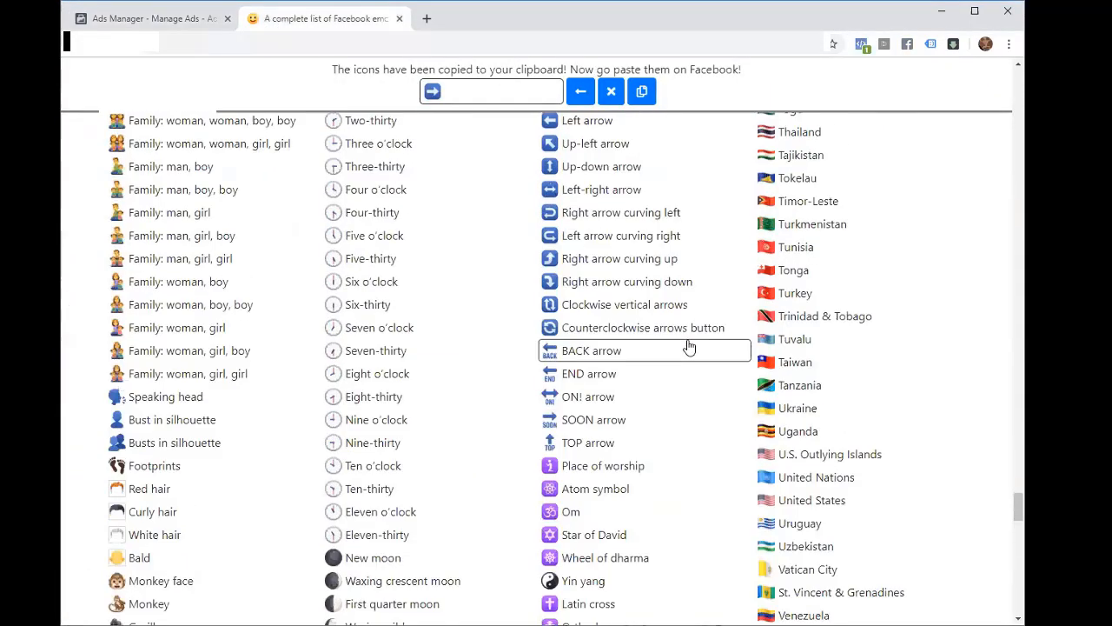
scroll(688, 345, "up", 15)
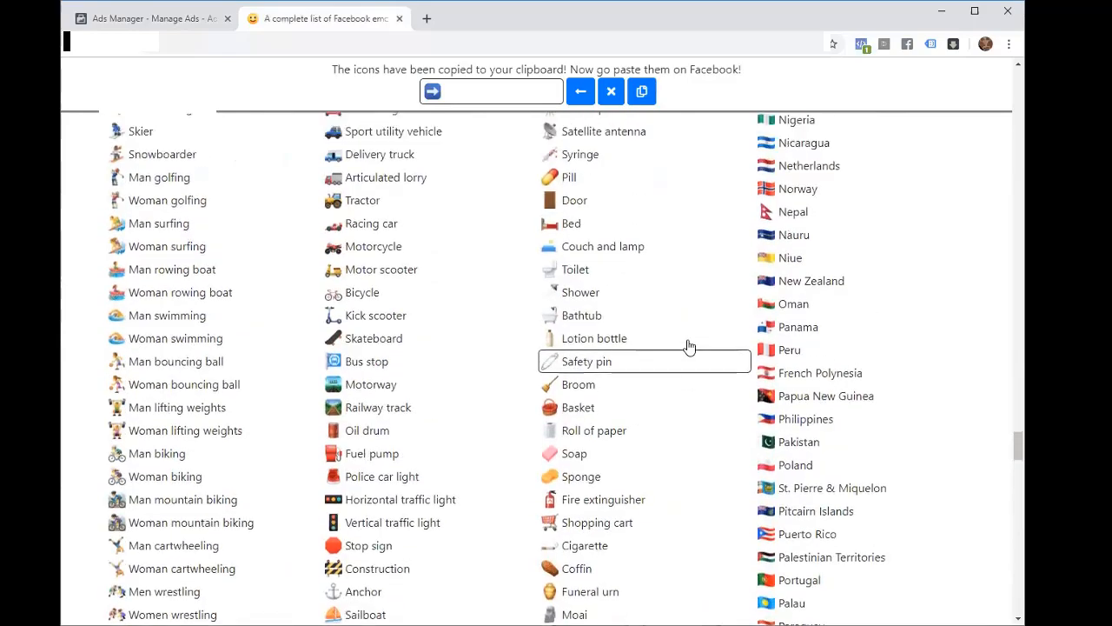
scroll(688, 346, "up", 18)
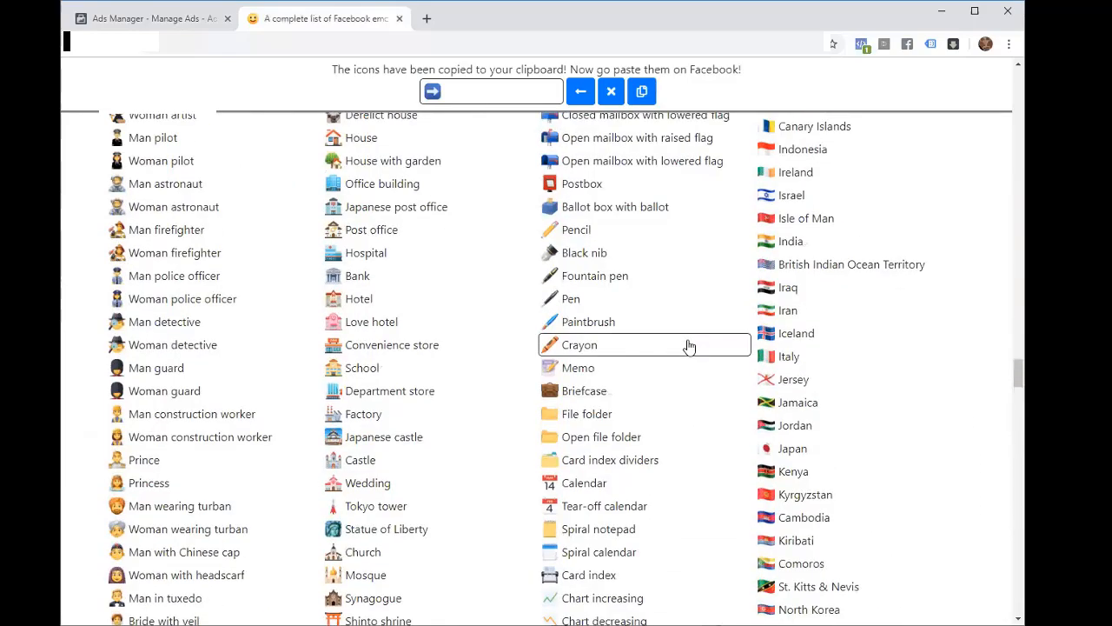
scroll(688, 346, "up", 18)
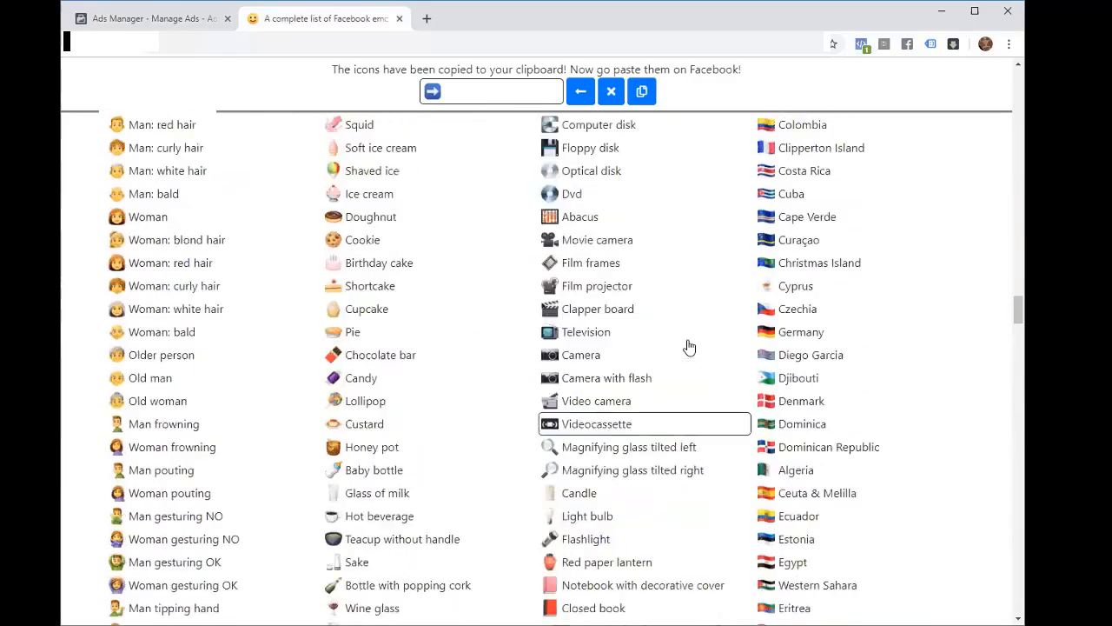
scroll(688, 346, "up", 18)
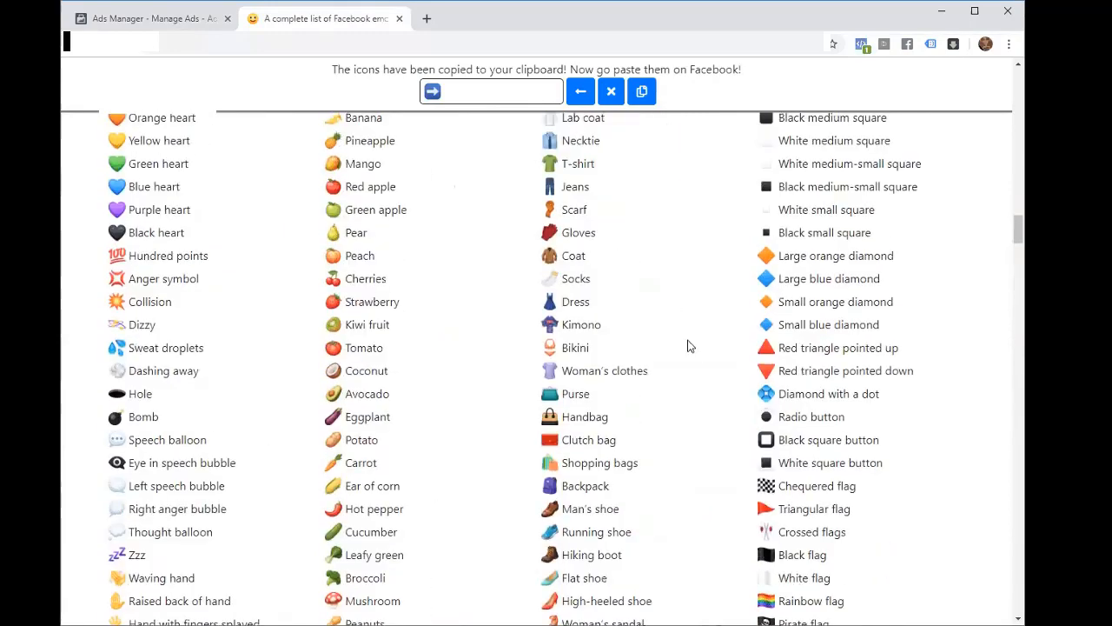
scroll(688, 345, "down", 5)
scroll(704, 345, "up", 1)
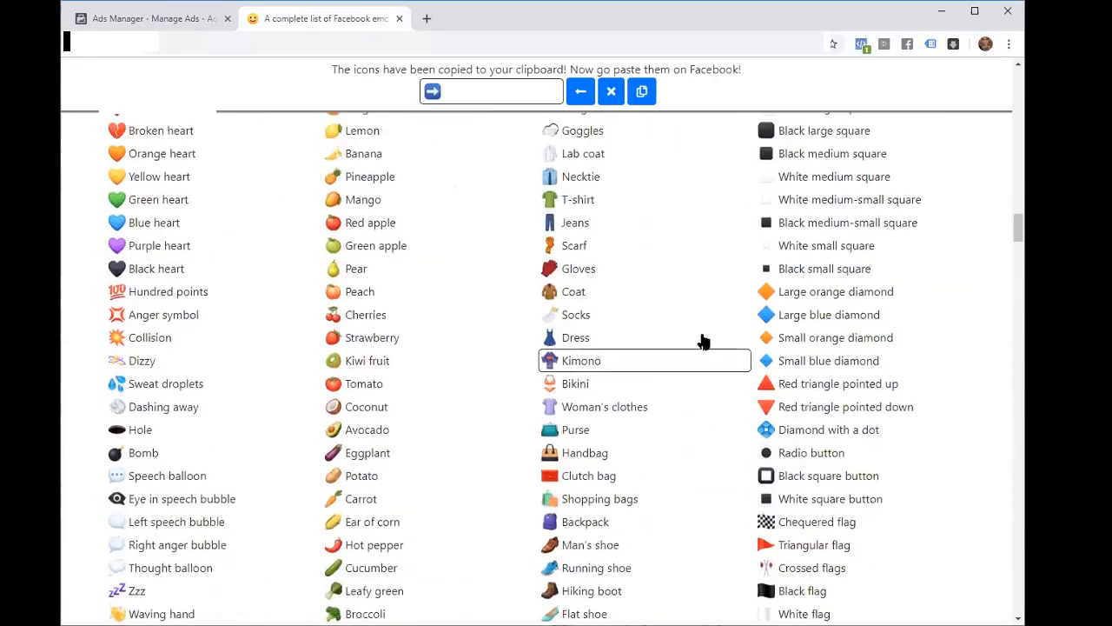
scroll(703, 341, "up", 7)
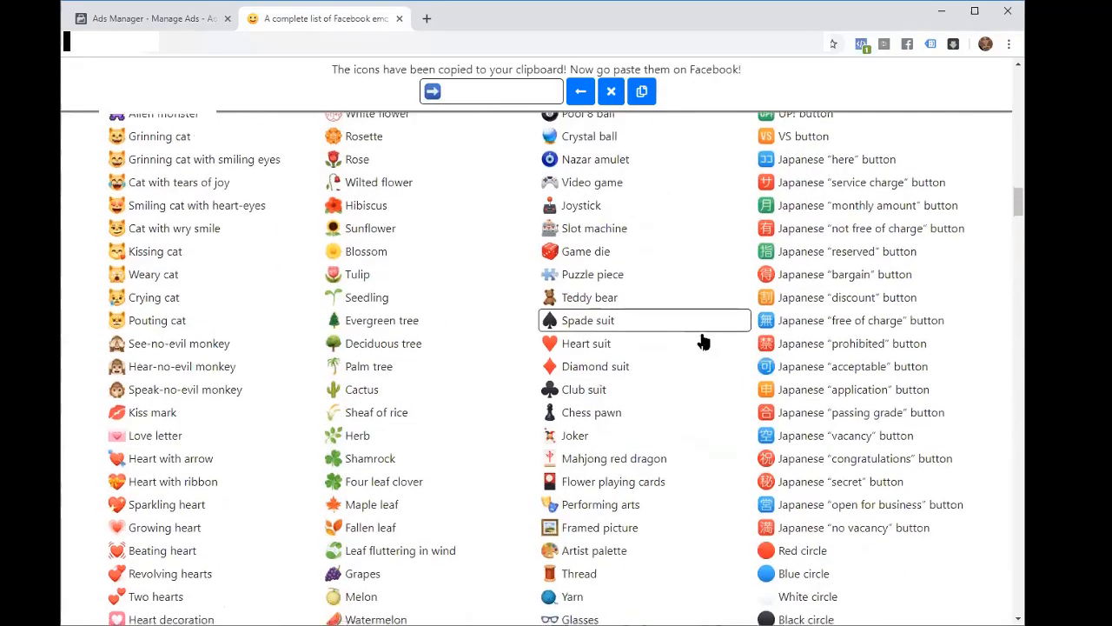
scroll(704, 340, "down", 6)
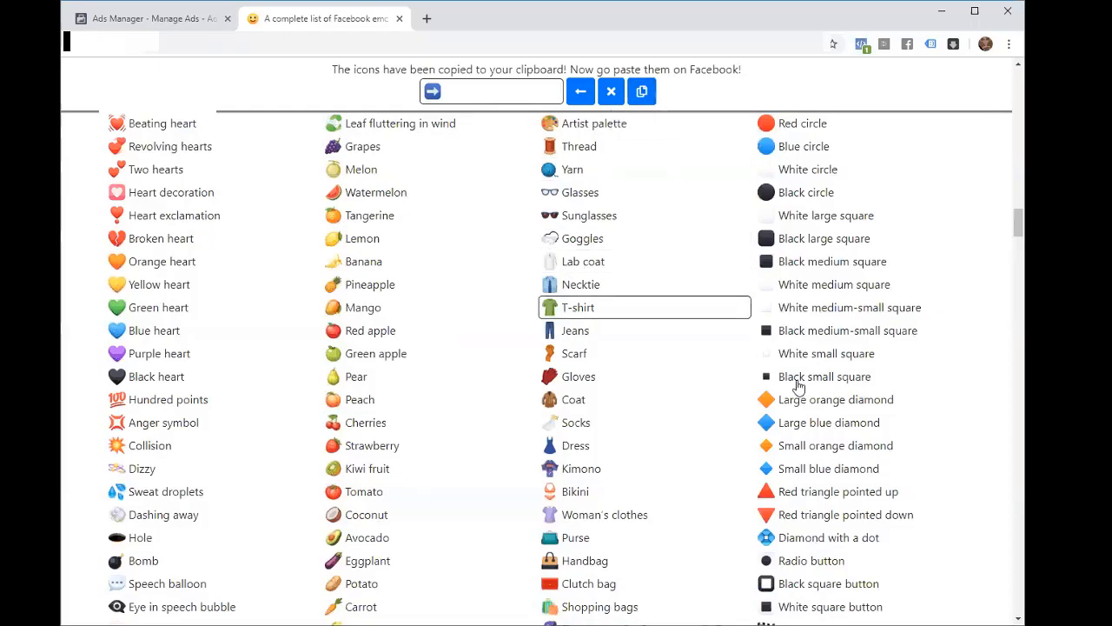
scroll(800, 397, "down", 4)
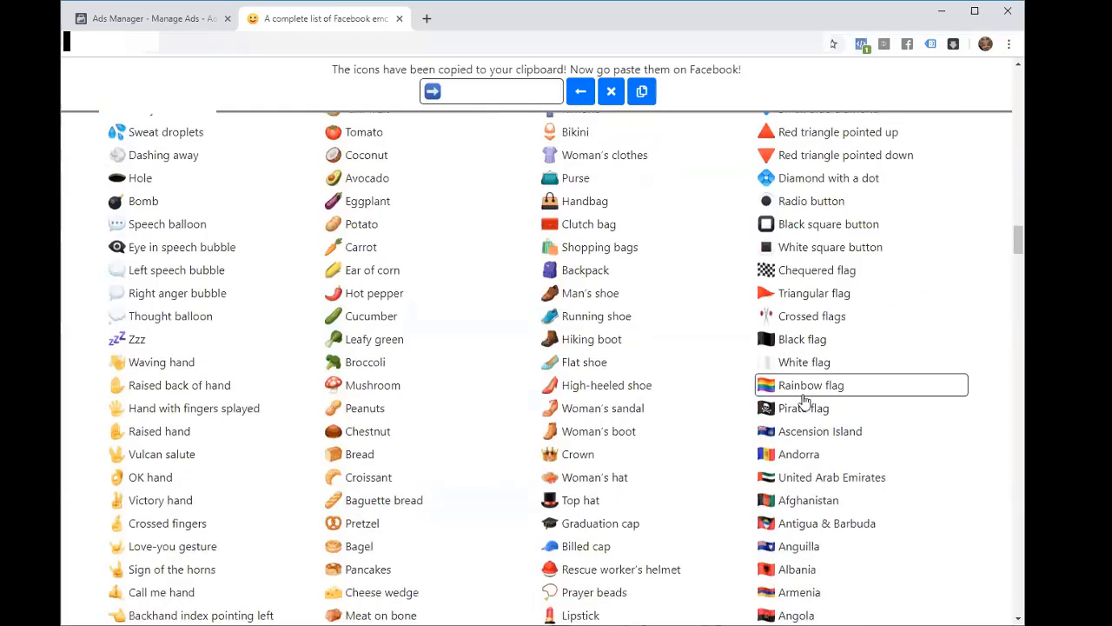
scroll(803, 399, "down", 18)
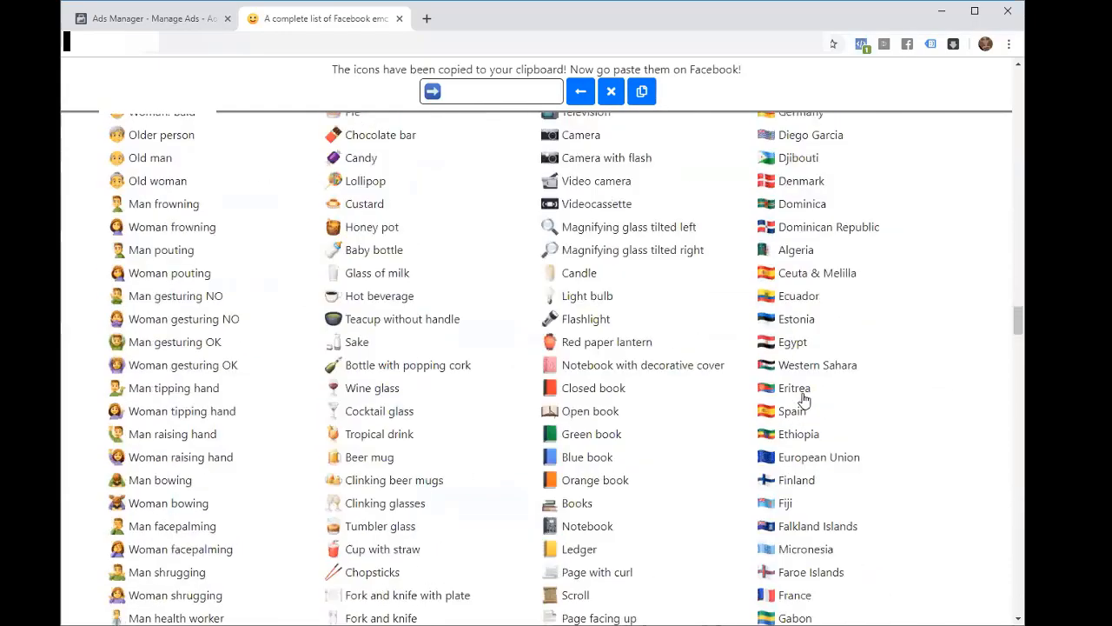
scroll(804, 400, "down", 20)
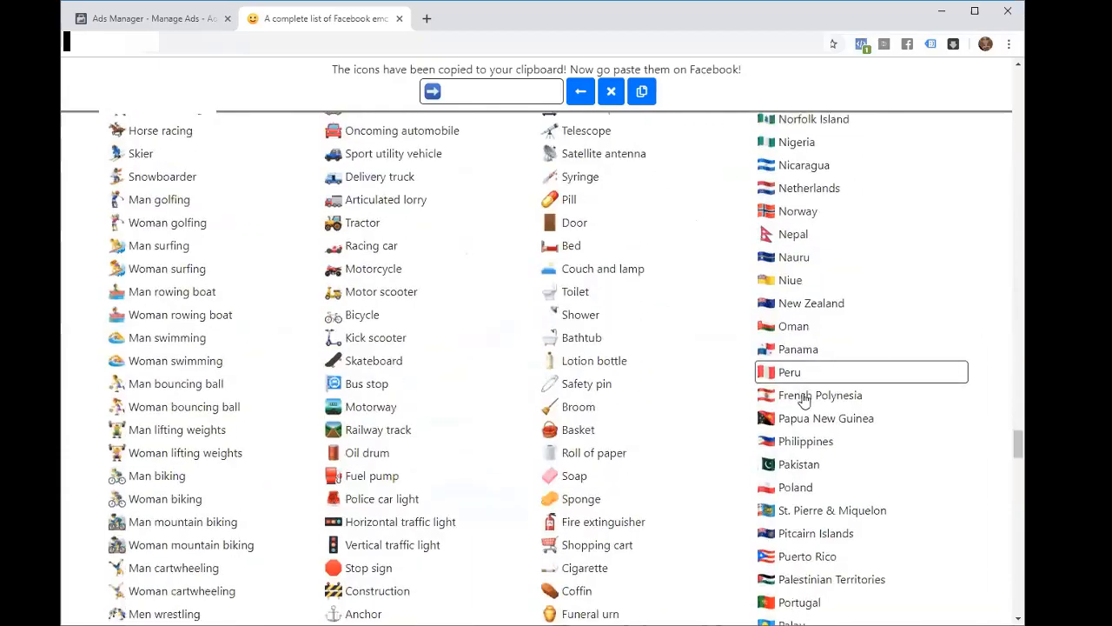
scroll(803, 400, "down", 20)
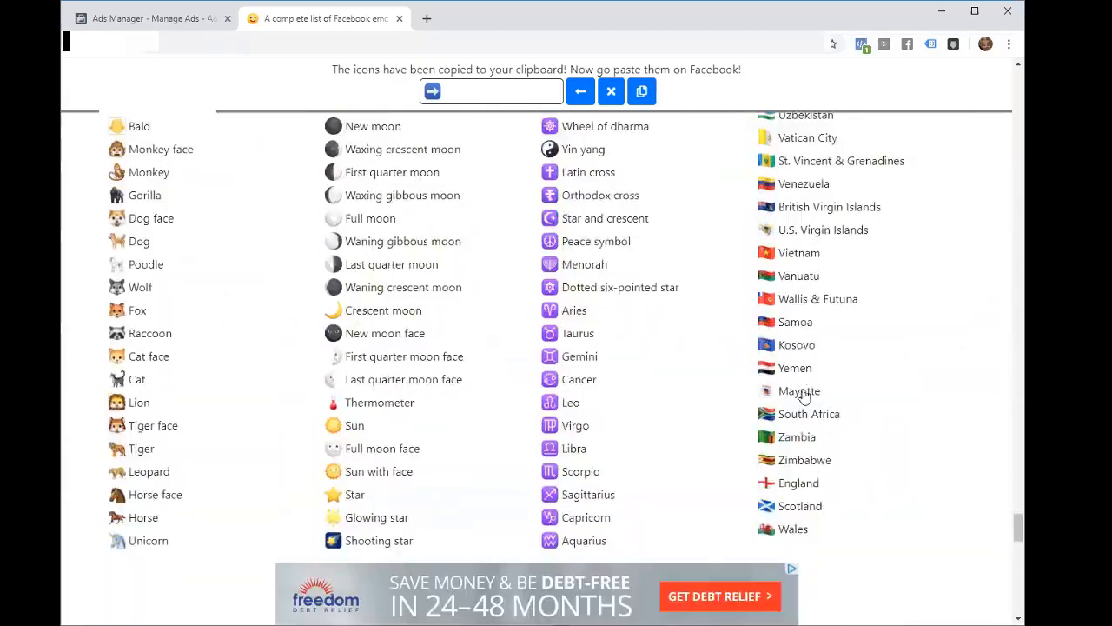
scroll(803, 395, "down", 6)
scroll(803, 395, "up", 16)
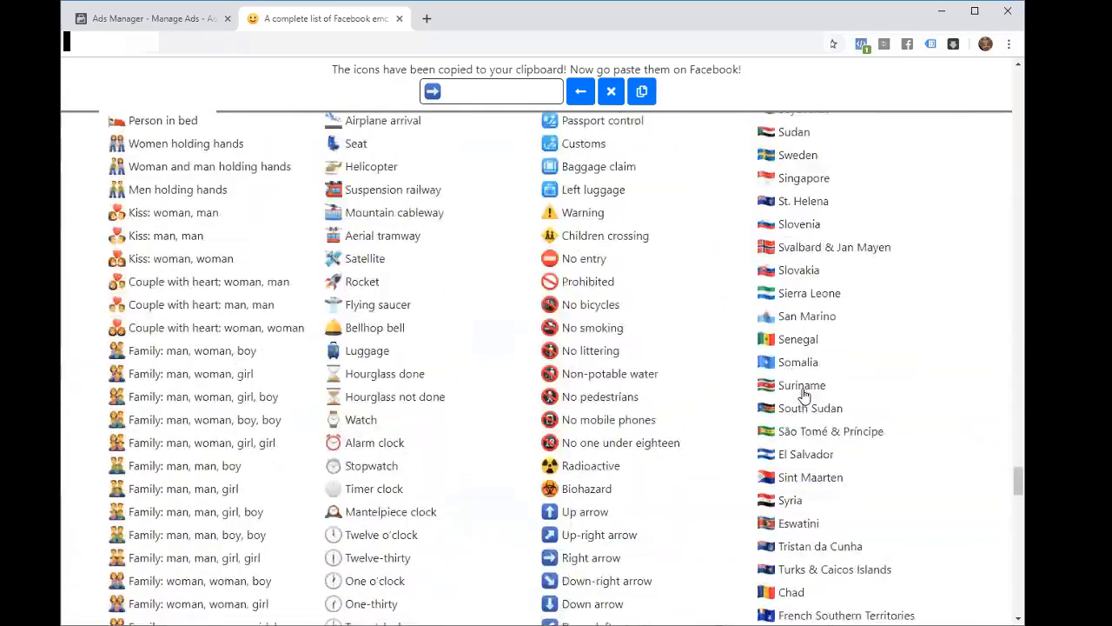
scroll(803, 396, "up", 15)
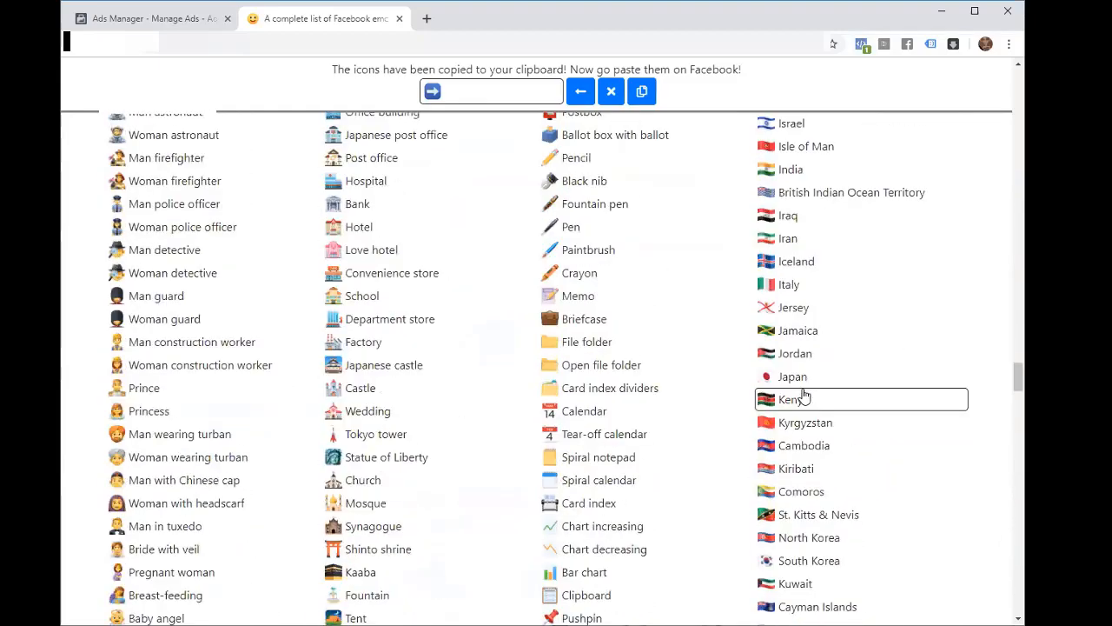
scroll(804, 395, "up", 20)
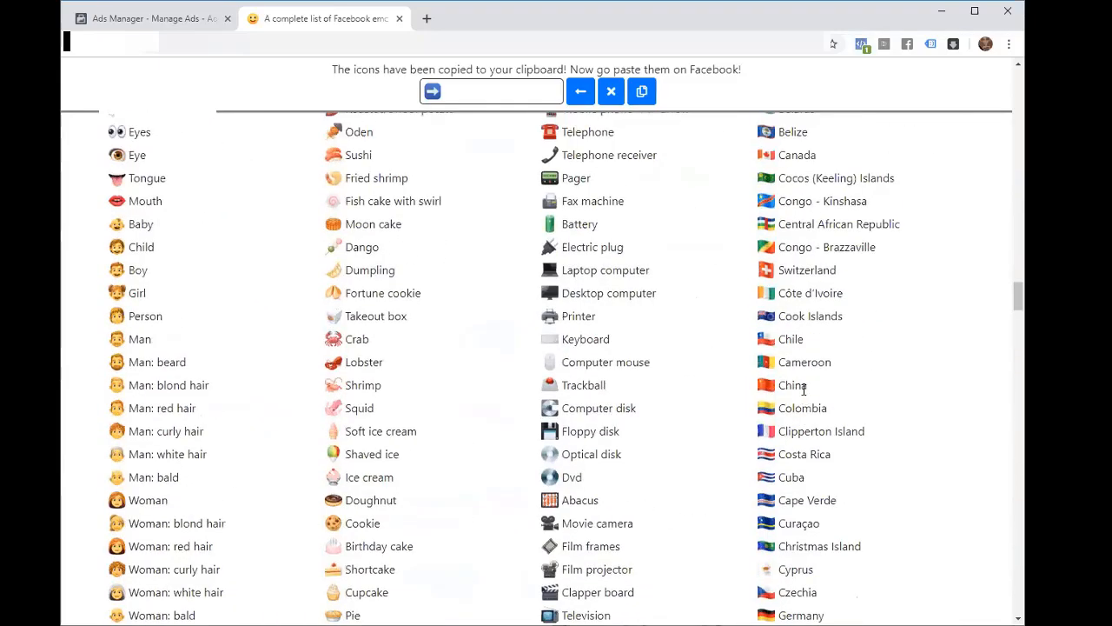
scroll(803, 389, "up", 10)
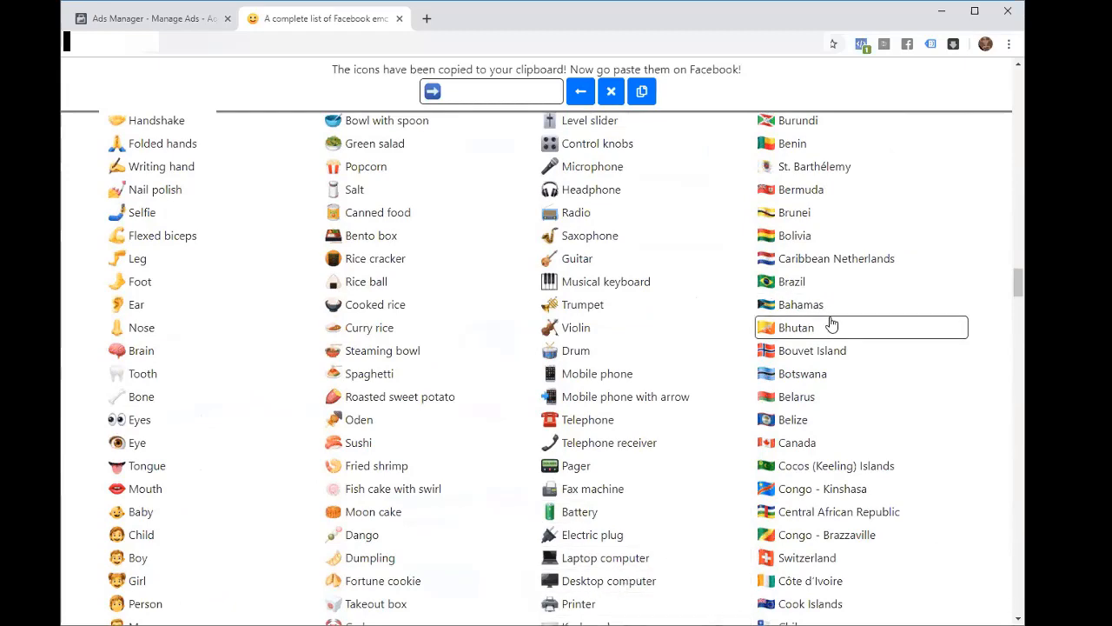
scroll(831, 324, "up", 15)
scroll(834, 335, "down", 3)
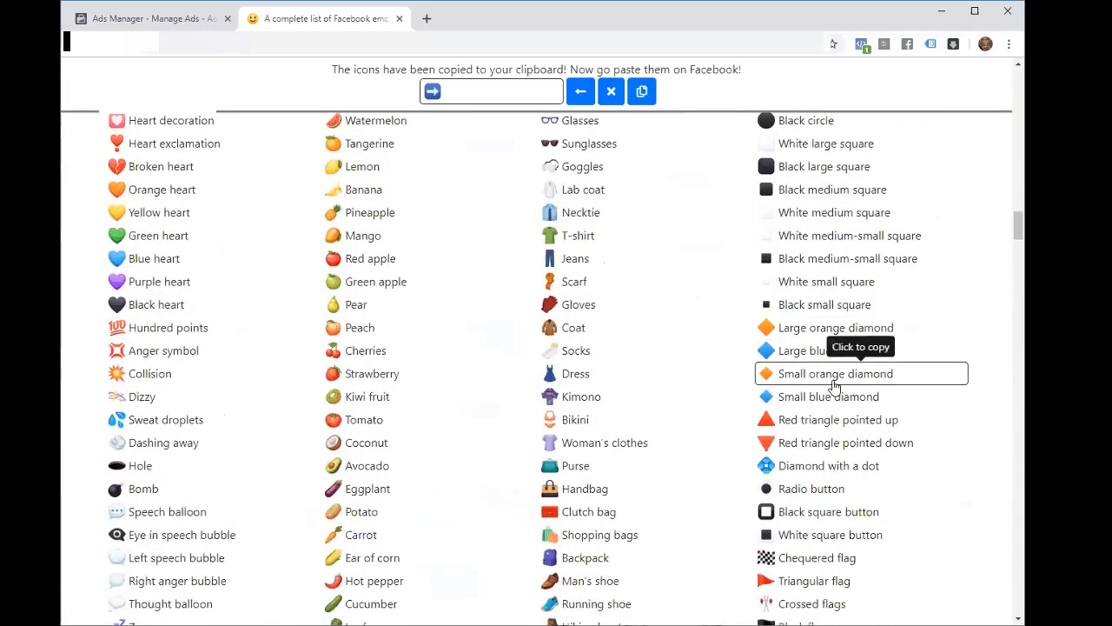
- Clear the emoji selection and copy only the "Small orange diamond" emoji
left_click(768, 378)
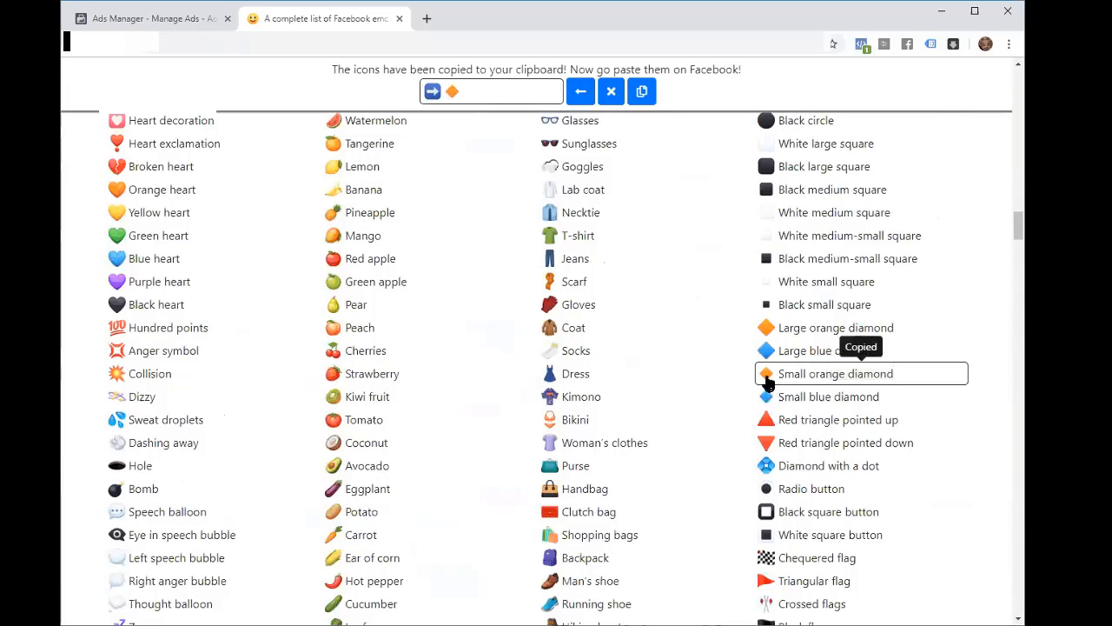
left_click(612, 91)
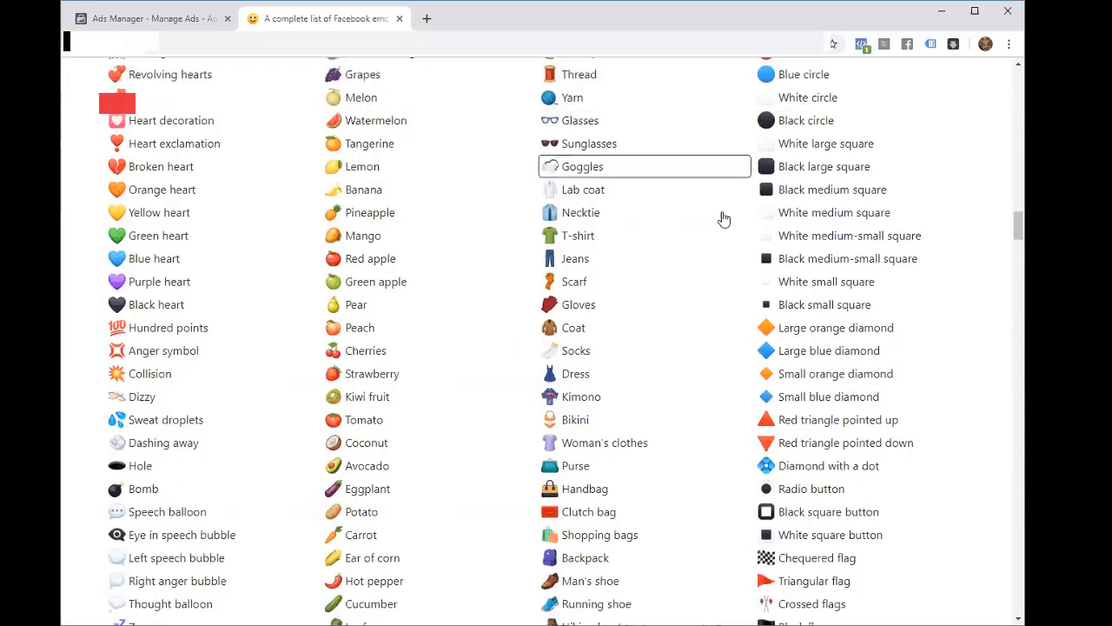
left_click(779, 381)
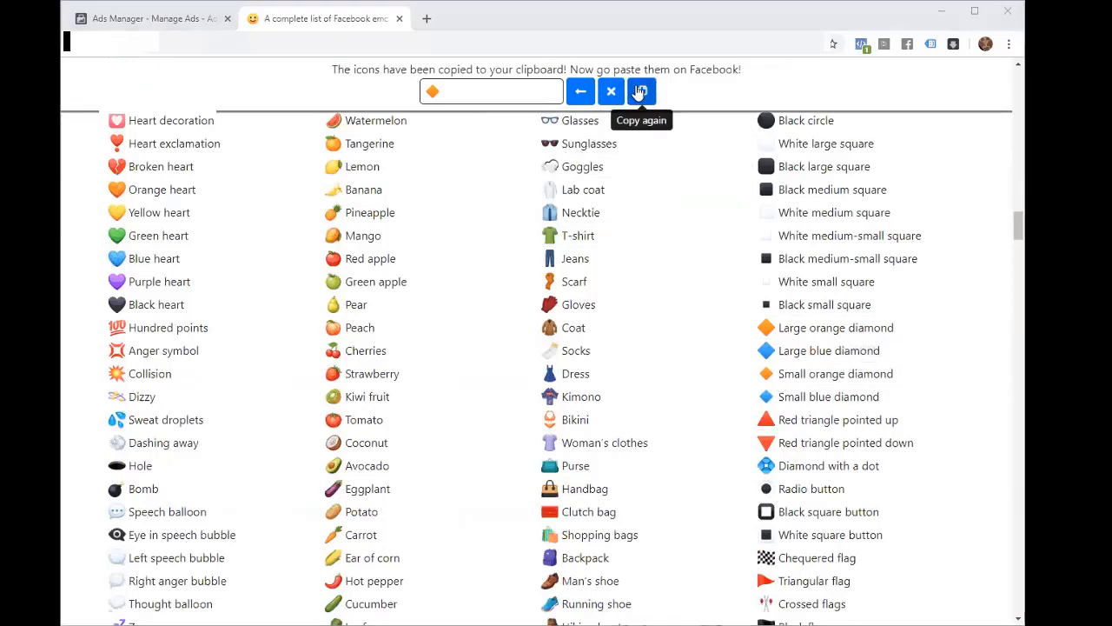
- In the Ads Manager ad text, replace the question mark with the orange diamond on every other feature line, from "Works for ANY PHONE" to "Package Includes"
key("ctrl+Tab")
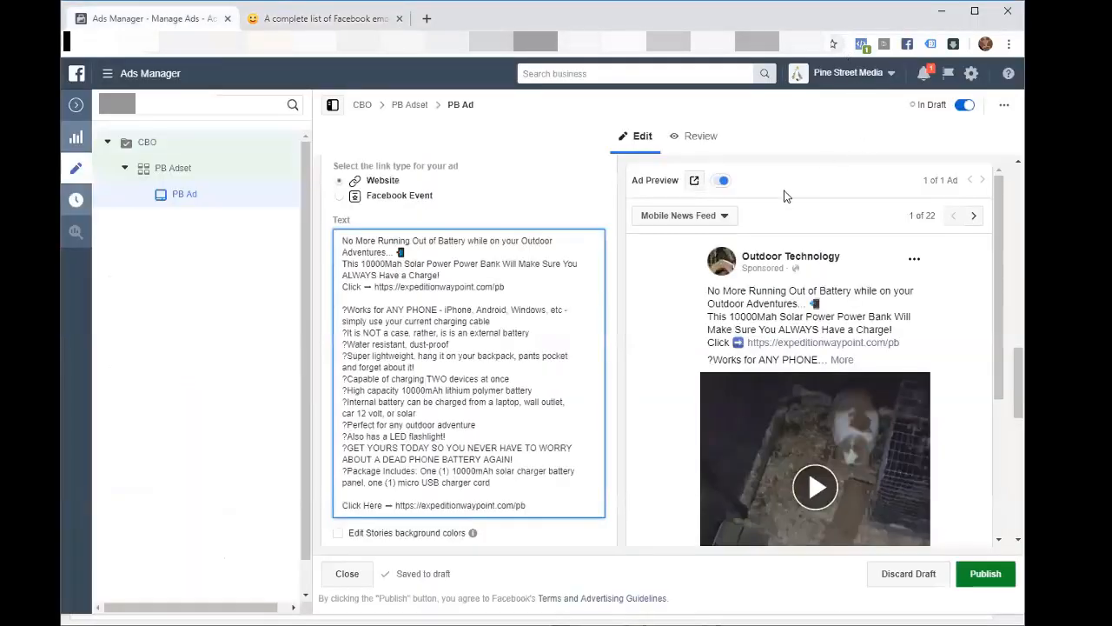
left_click(342, 310)
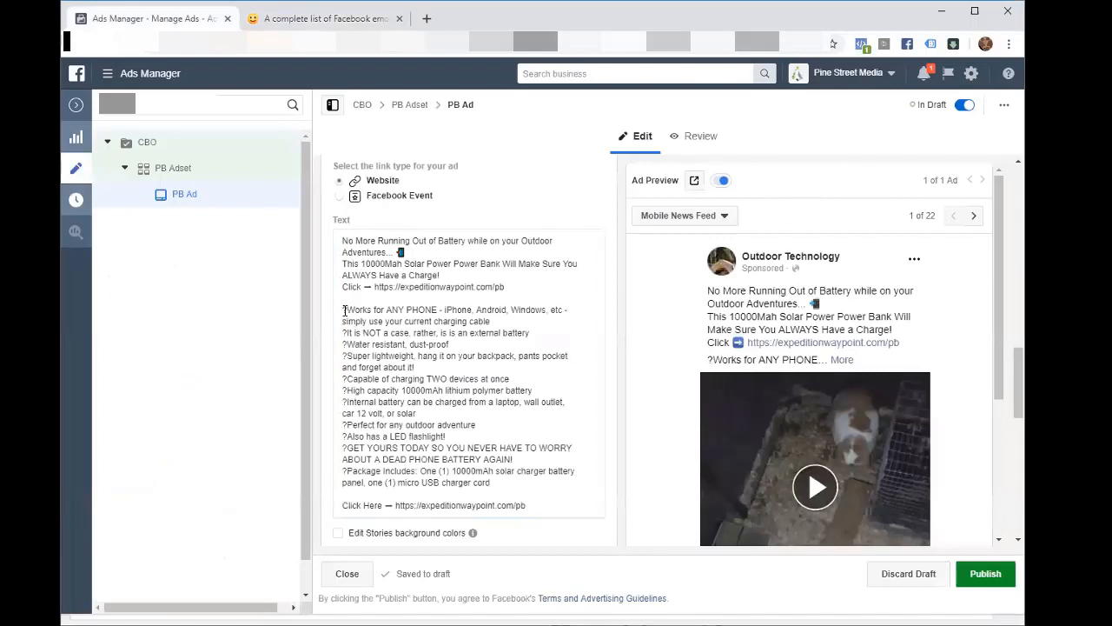
left_click(344, 308)
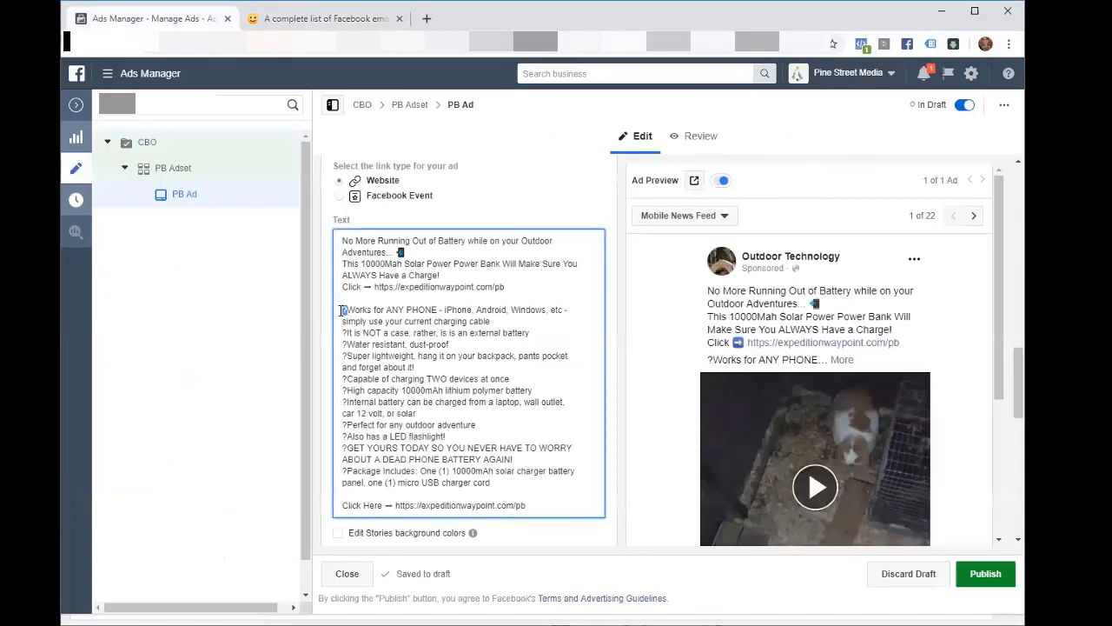
key("ctrl+v")
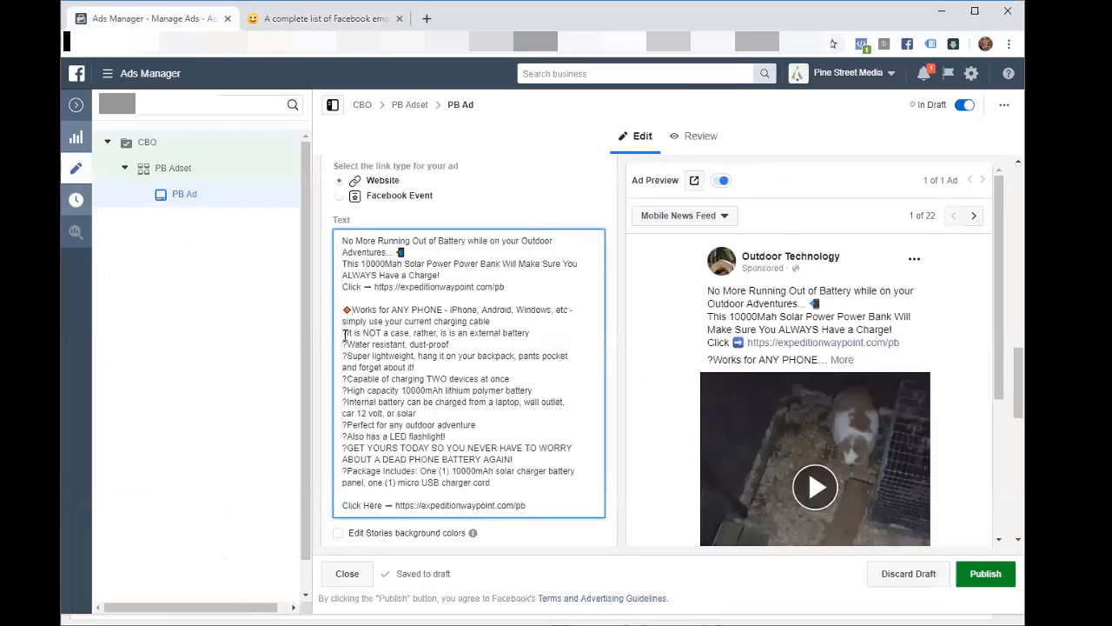
left_click_drag(343, 343, 348, 343)
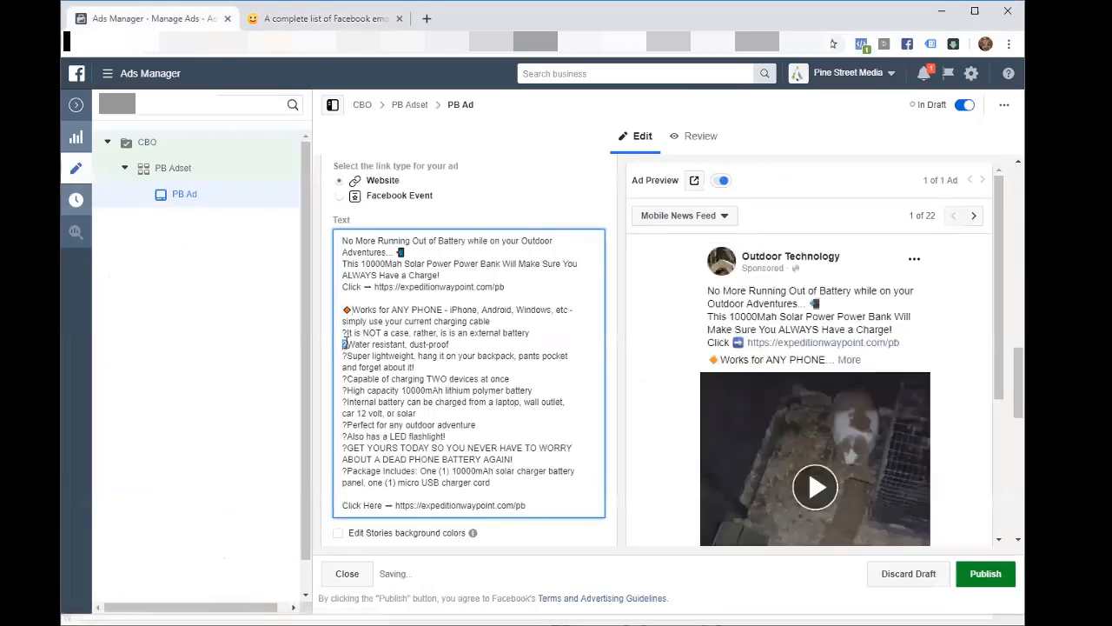
key("ctrl+v")
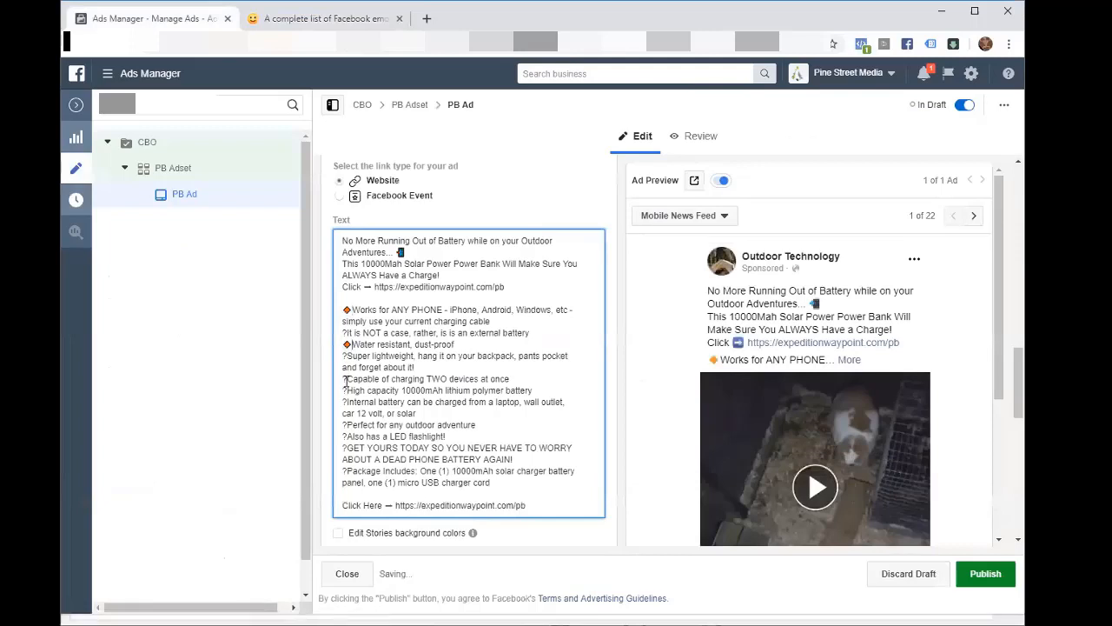
key("ctrl+v")
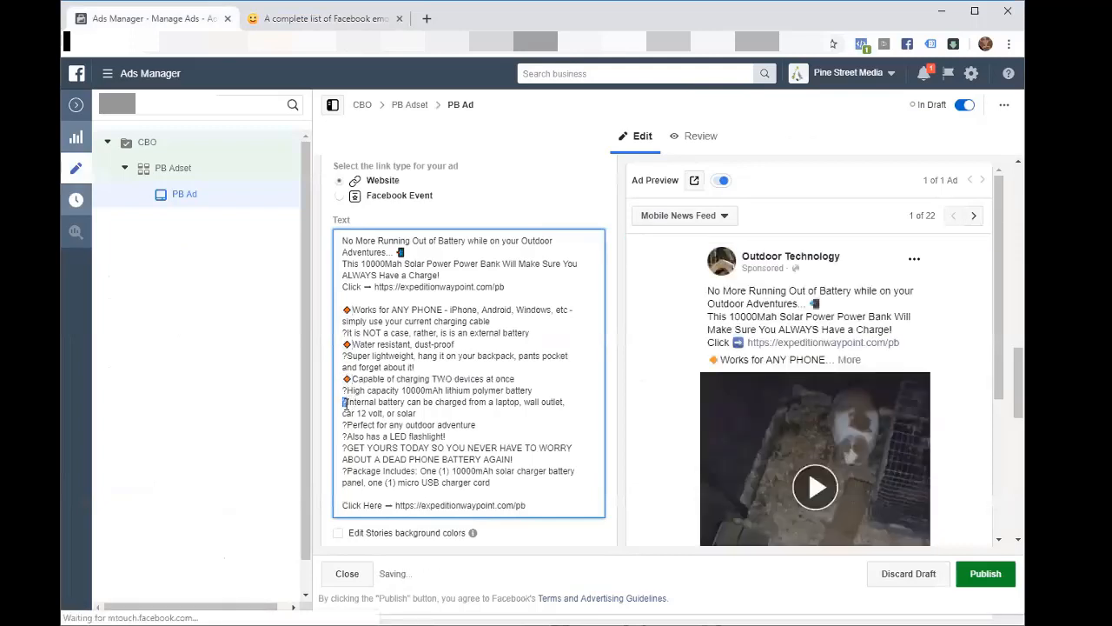
left_click_drag(341, 401, 348, 402)
key("ctrl+v")
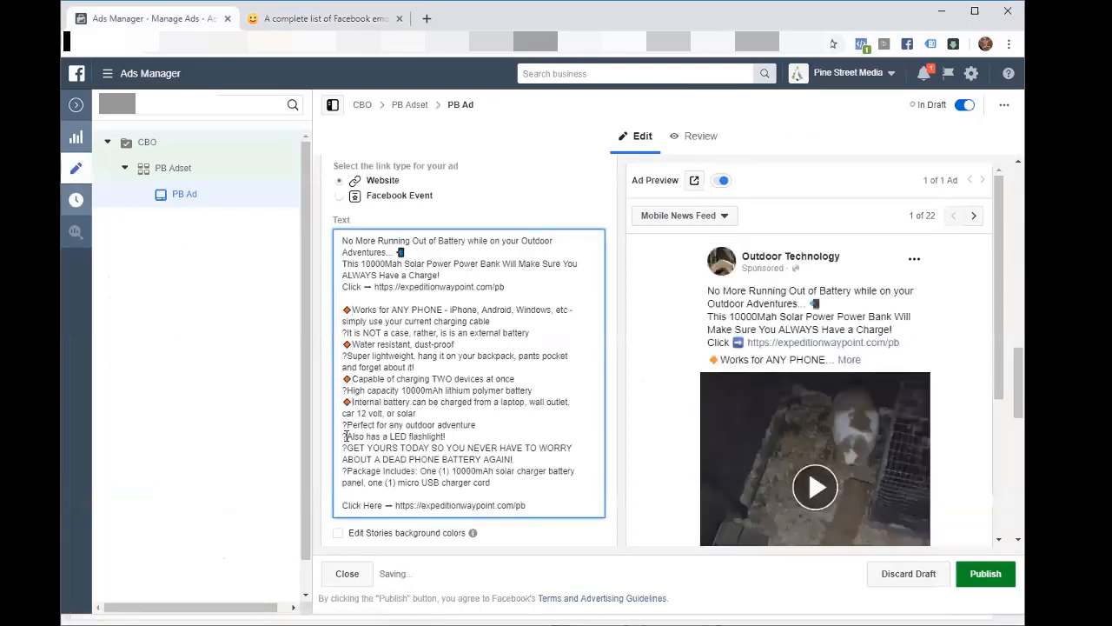
key("ctrl+v")
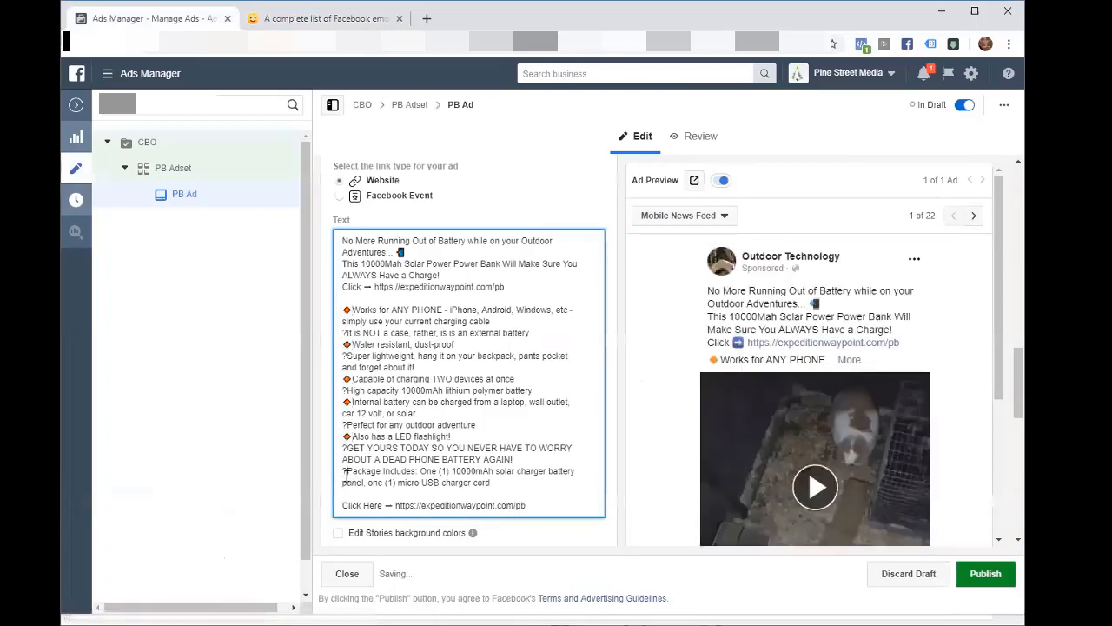
left_click_drag(341, 471, 347, 471)
key("ctrl+v")
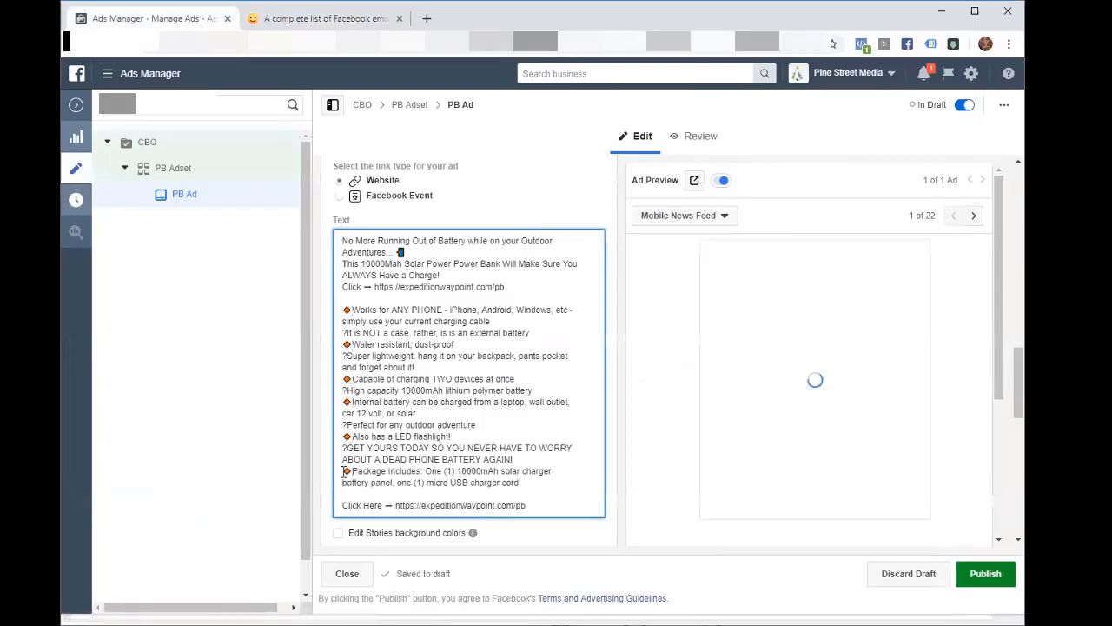
- Clear the selection on the emoji page, copy the "Small blue diamond" emoji and return to the ad text in Ads Manager
left_click(326, 18)
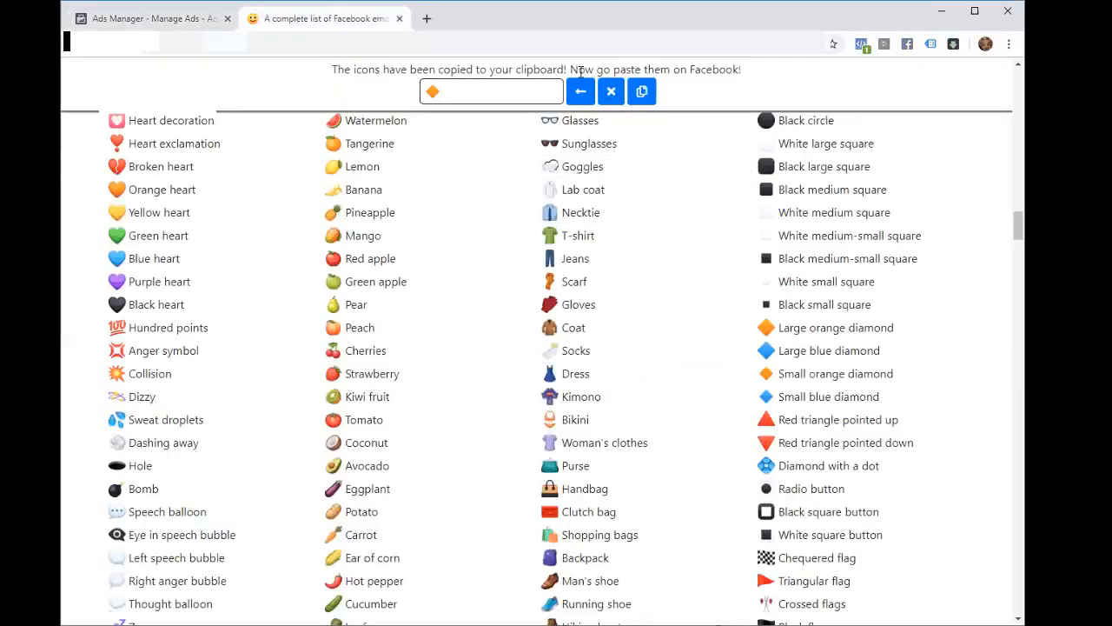
left_click(618, 94)
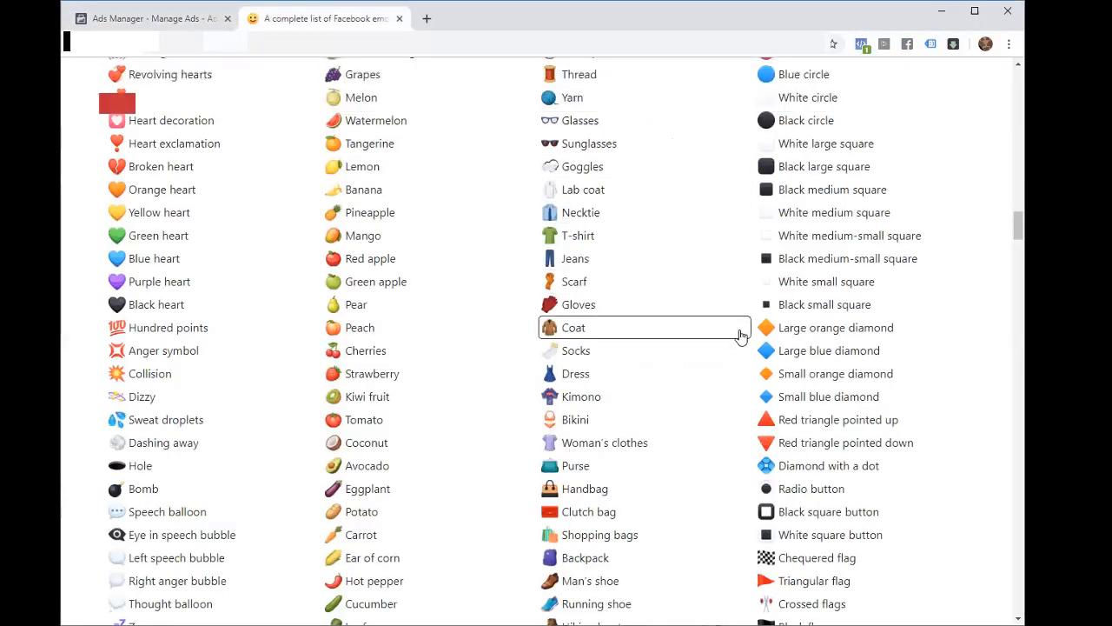
left_click(770, 395)
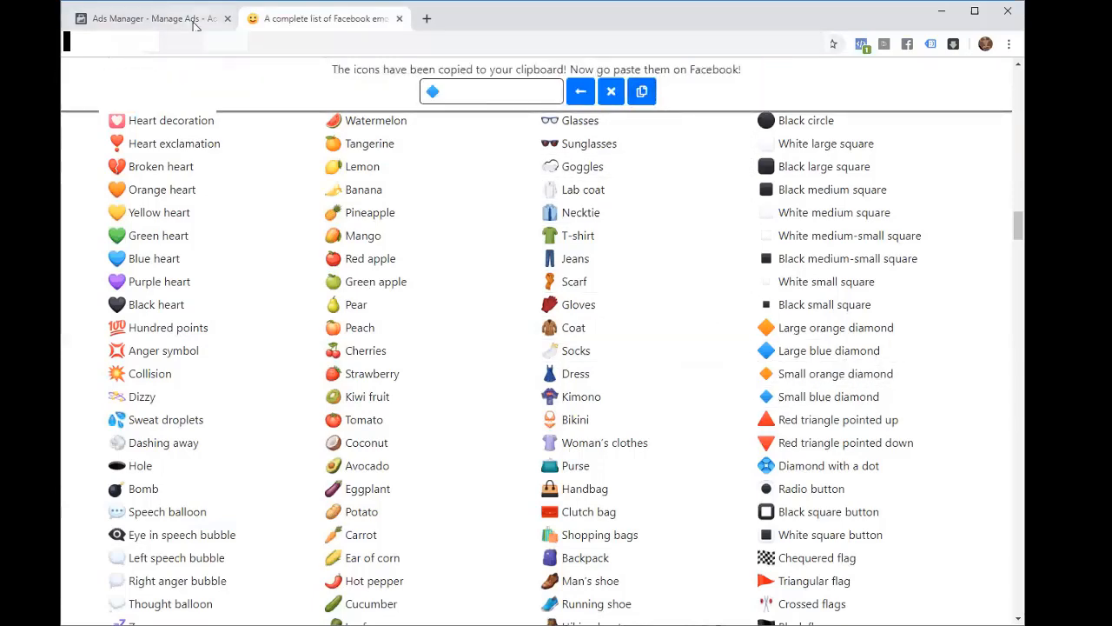
left_click(148, 18)
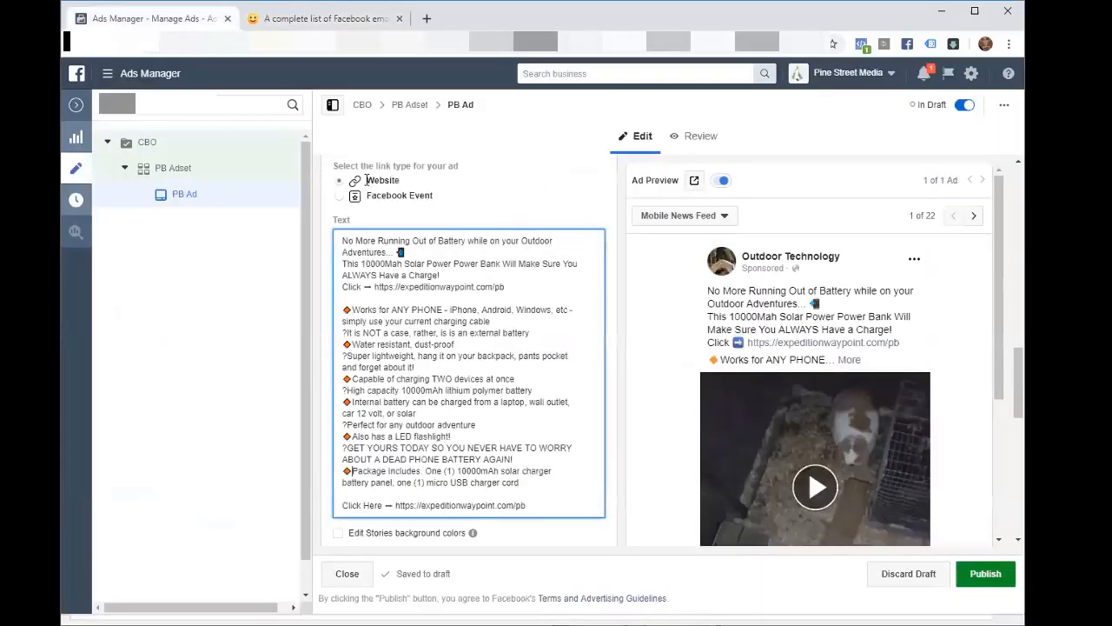
- Replace each remaining question mark in the ad text's feature list with the blue diamond, from "It is NOT a case" to "GET YOURS TODAY"
left_click(345, 332)
left_click(345, 332)
key("ctrl+v")
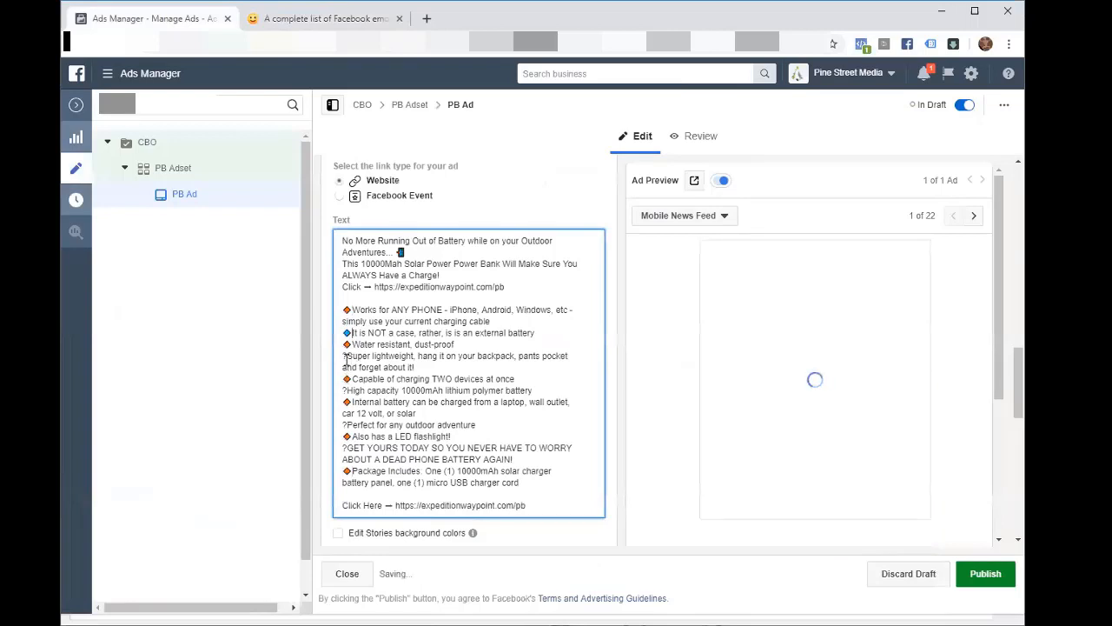
left_click_drag(349, 356, 343, 356)
key("ctrl+v")
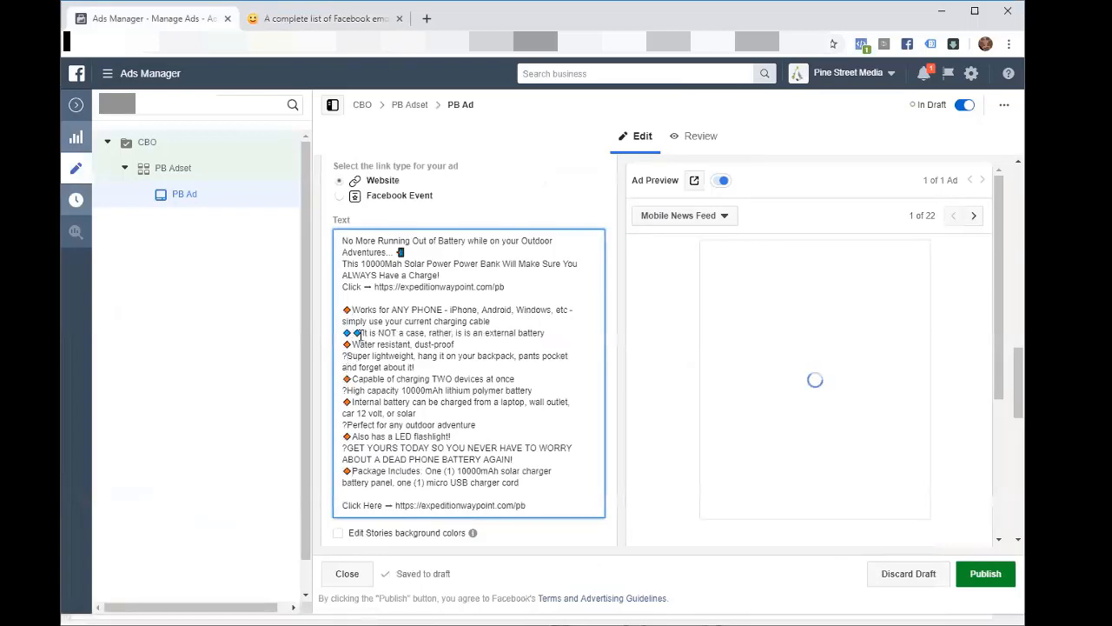
key("BackSpace")
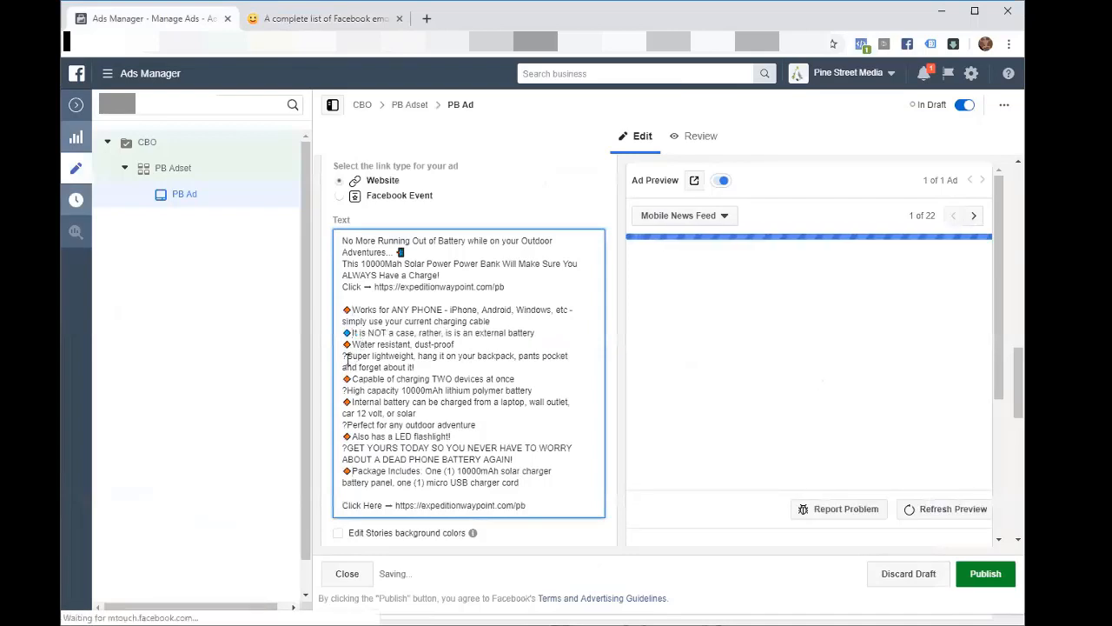
left_click_drag(347, 359, 343, 392)
key("ctrl+v")
key("ctrl+v")
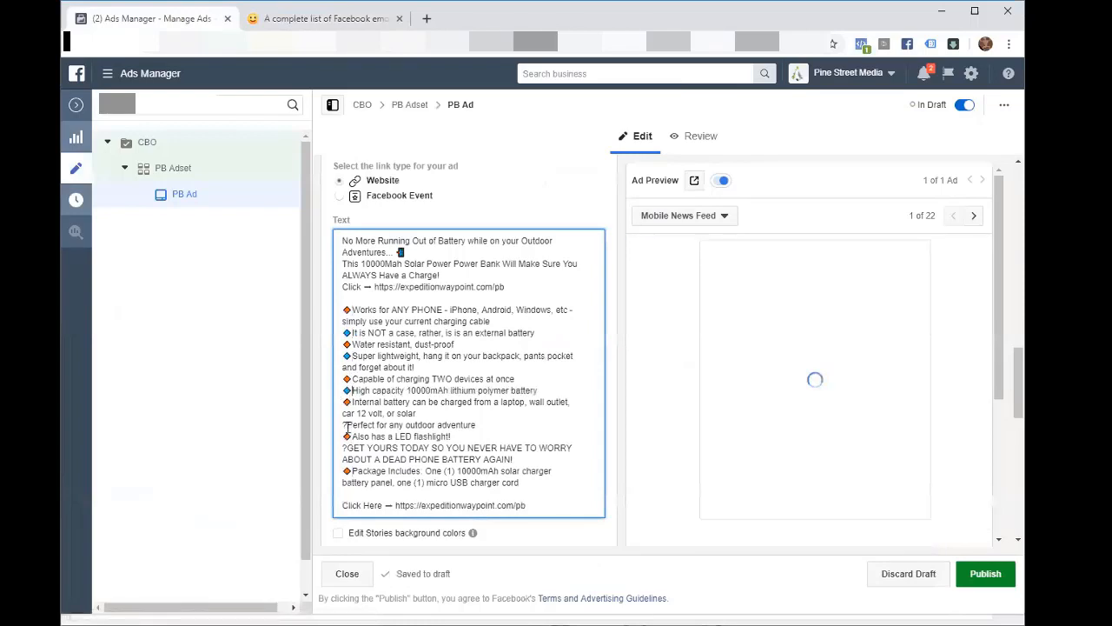
left_click_drag(347, 424, 342, 425)
key("ctrl+v")
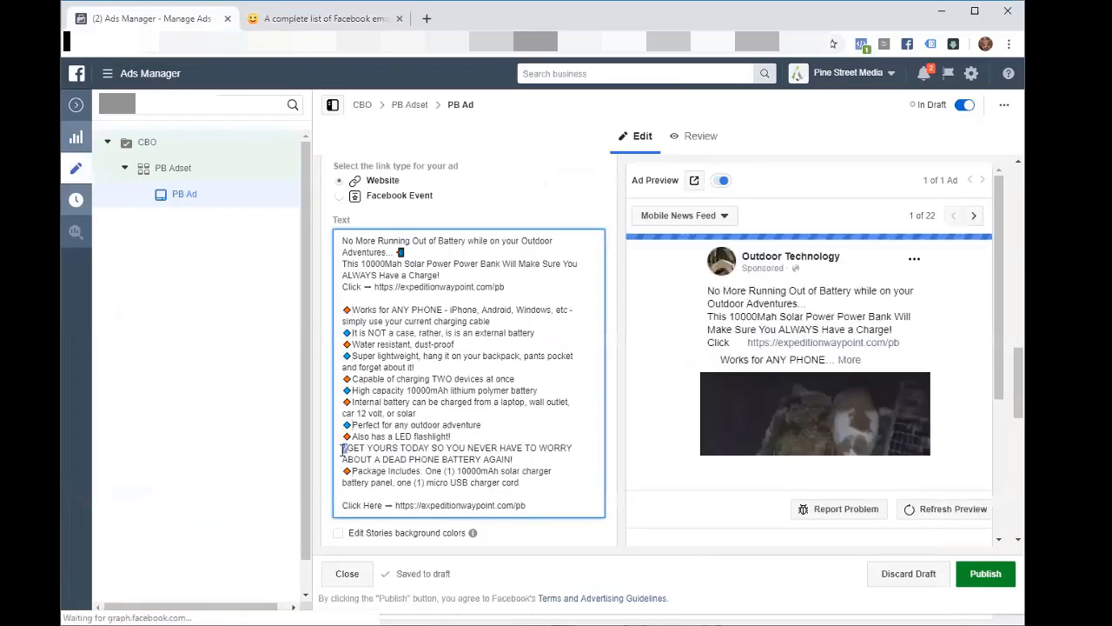
key("ctrl+v")
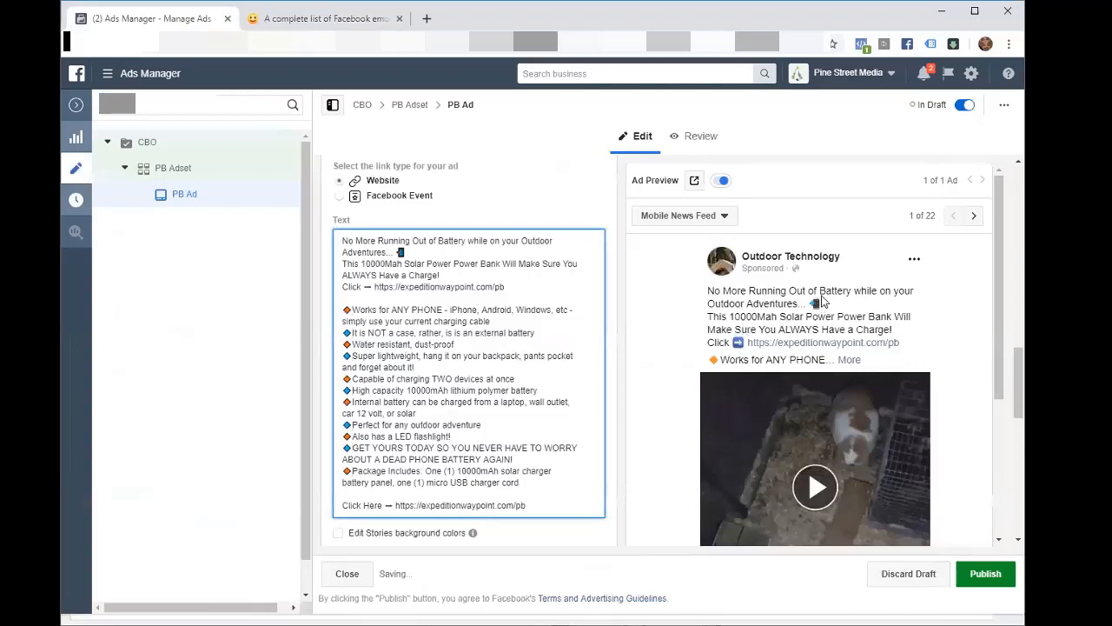
- Switch to the emoji page, clear the previous selection, search for "tent" and add the "Tent" emoji to the selection
left_click(323, 18)
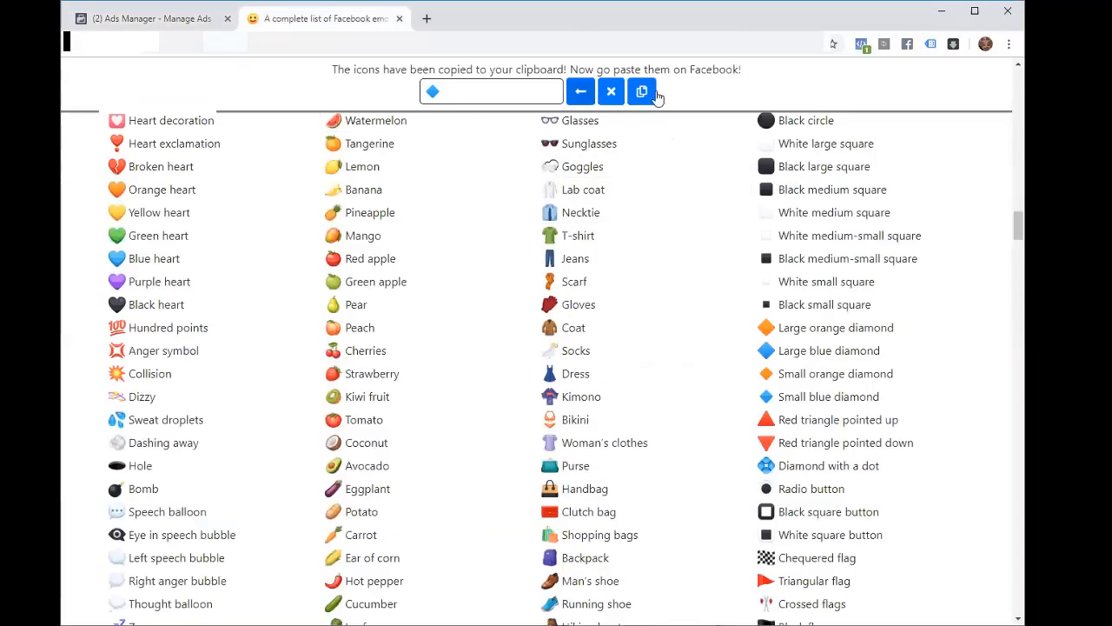
left_click(611, 91)
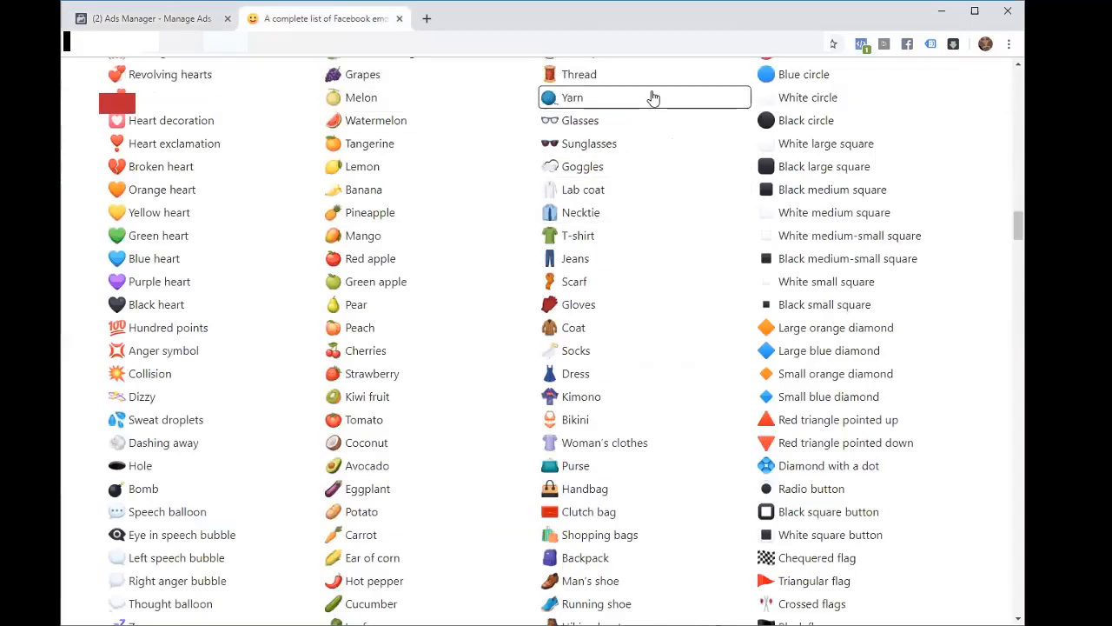
key("ctrl+f")
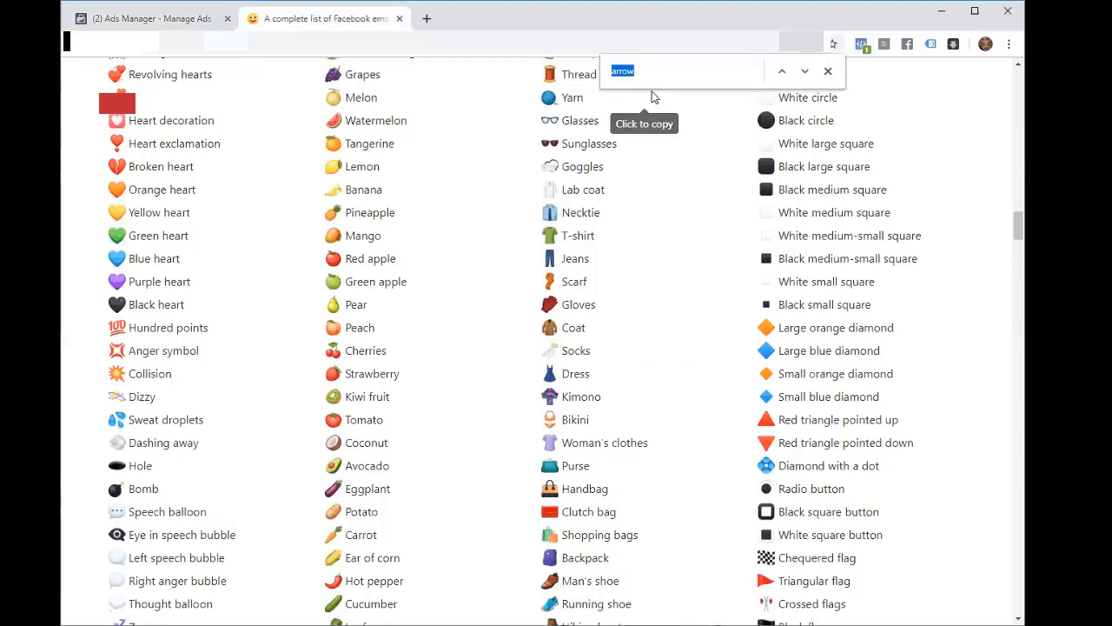
type("tent")
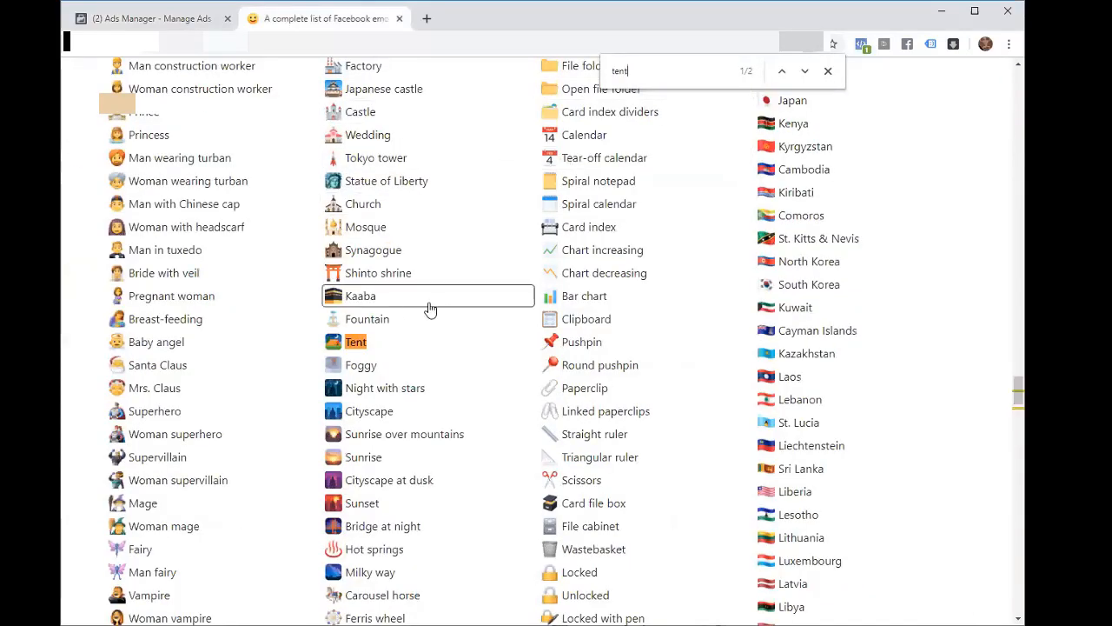
left_click(345, 341)
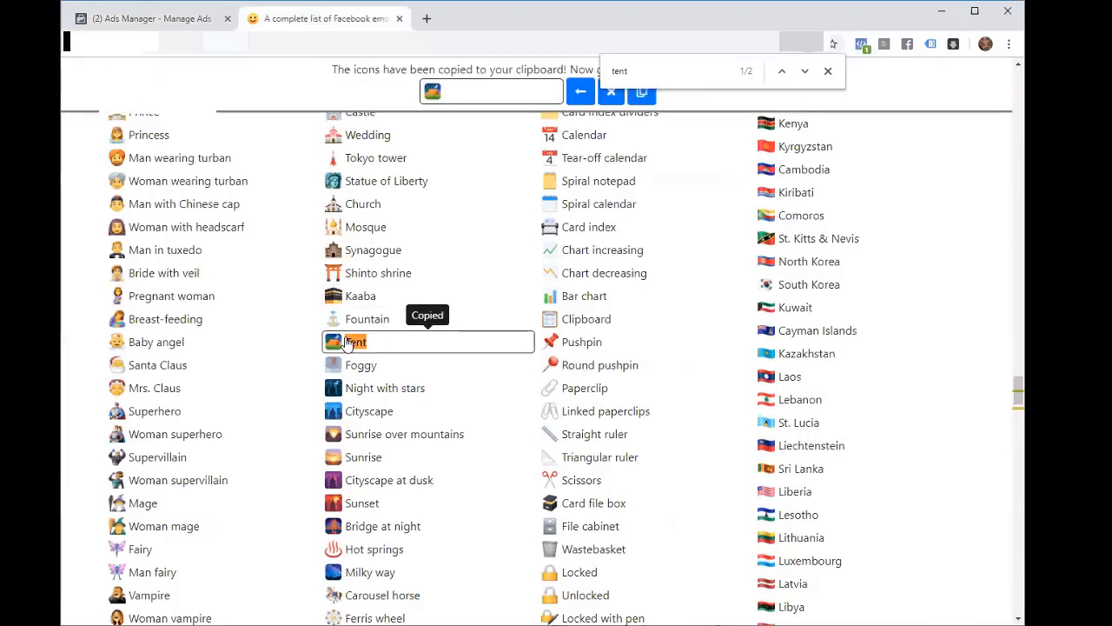
left_click(805, 71)
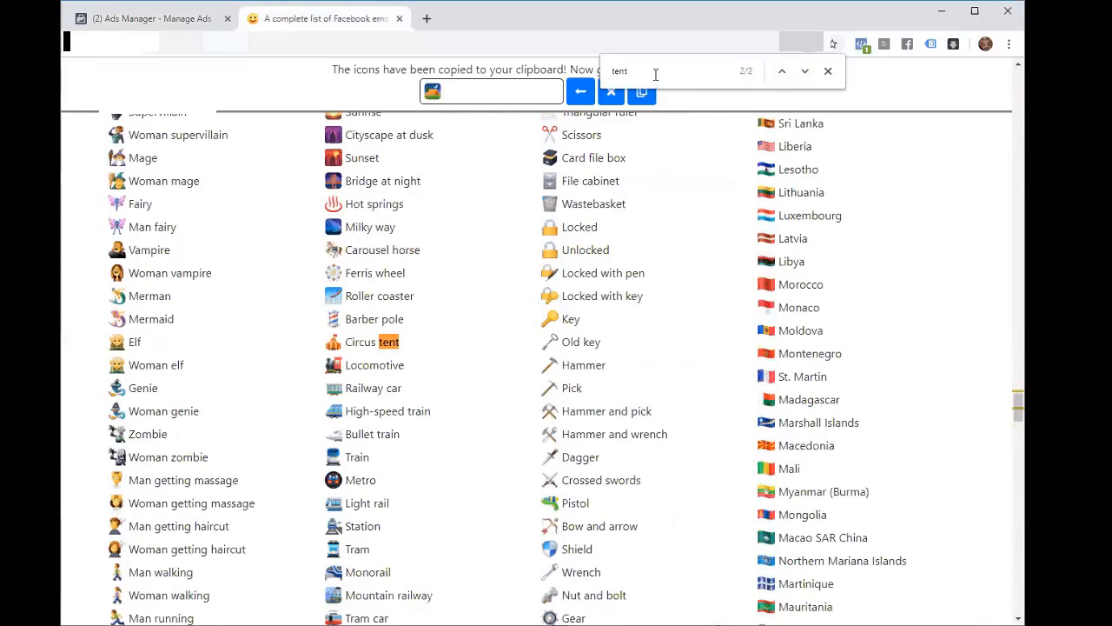
- Search the emoji page for "tree", add the "Evergreen tree" emoji beside the tent and copy both symbols
type("t")
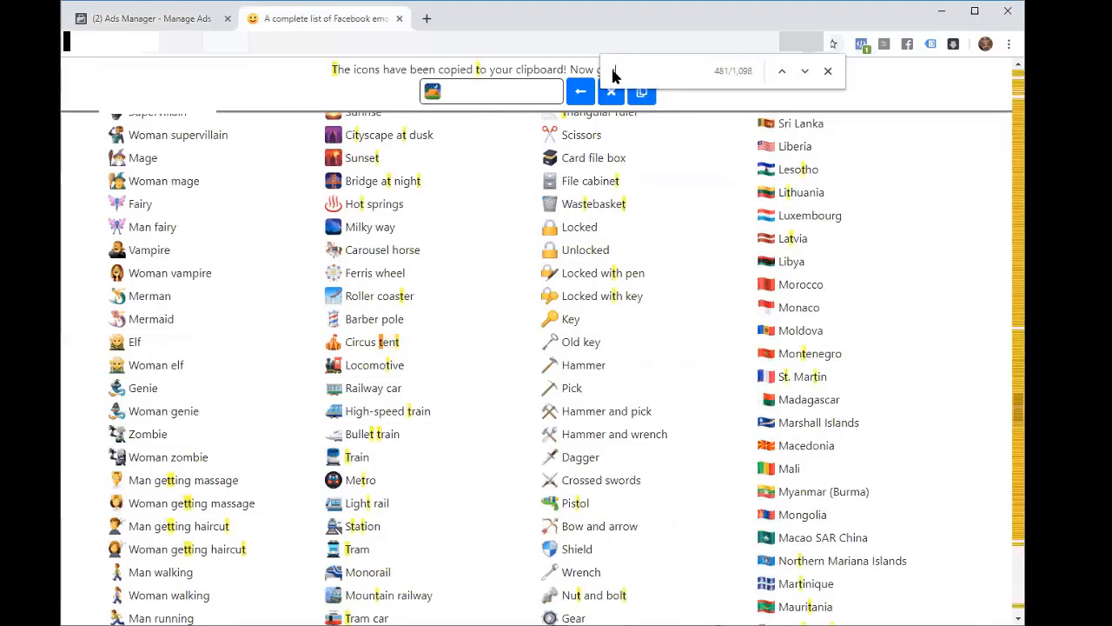
type("ree")
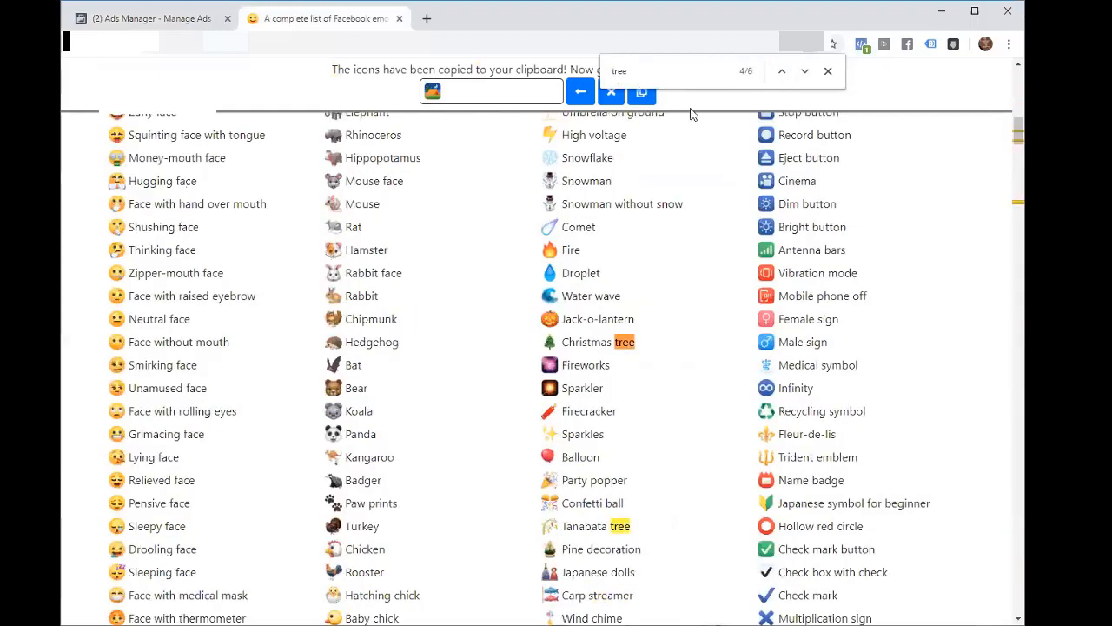
left_click(803, 72)
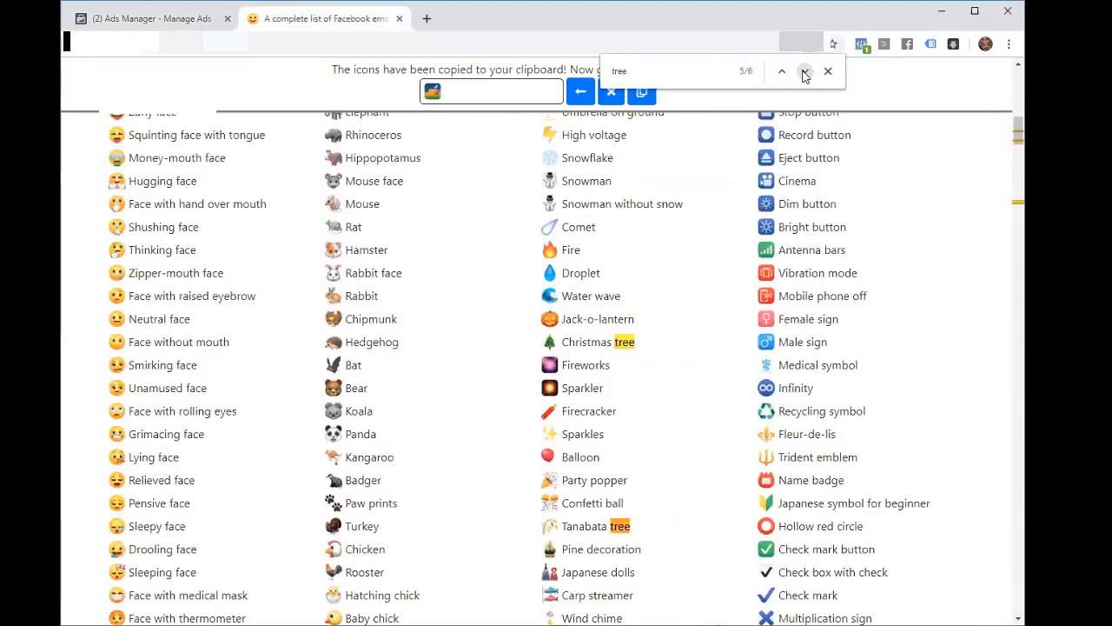
left_click(805, 72)
left_click(805, 72)
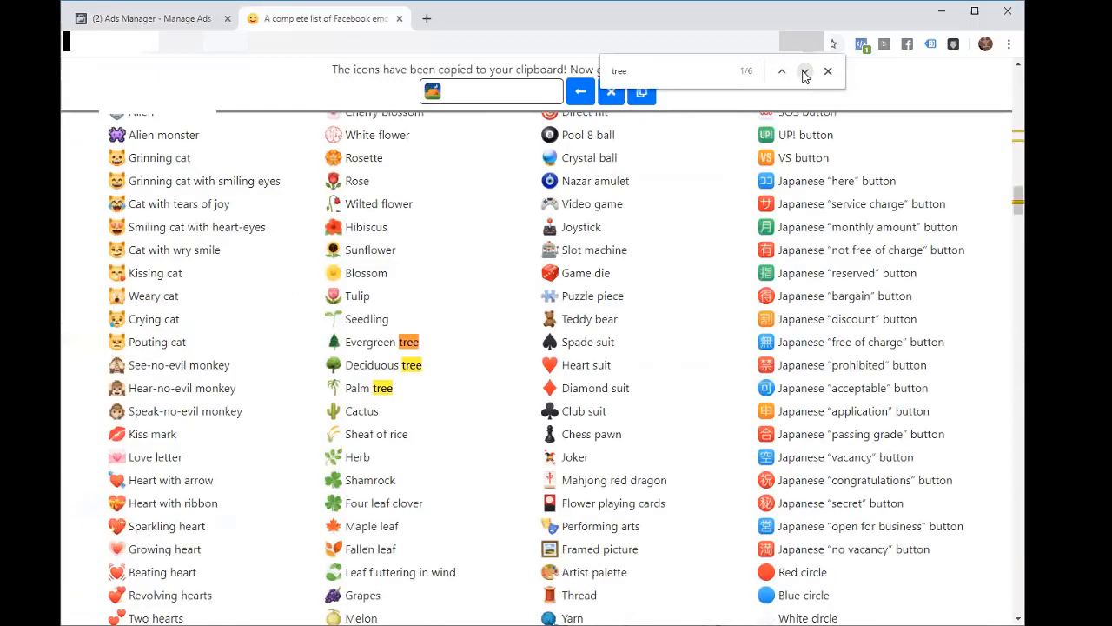
left_click(363, 344)
left_click(829, 71)
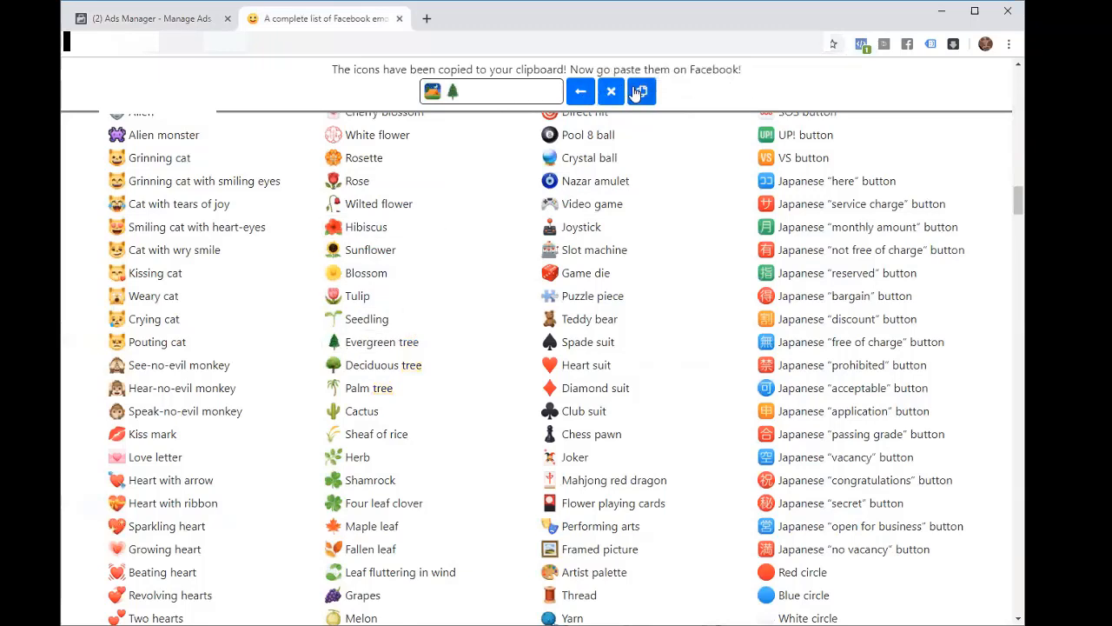
- Back in Ads Manager, paste the tent and tree emojis after the phone emoji and delete "10000Mah" from the second sentence
left_click(198, 21)
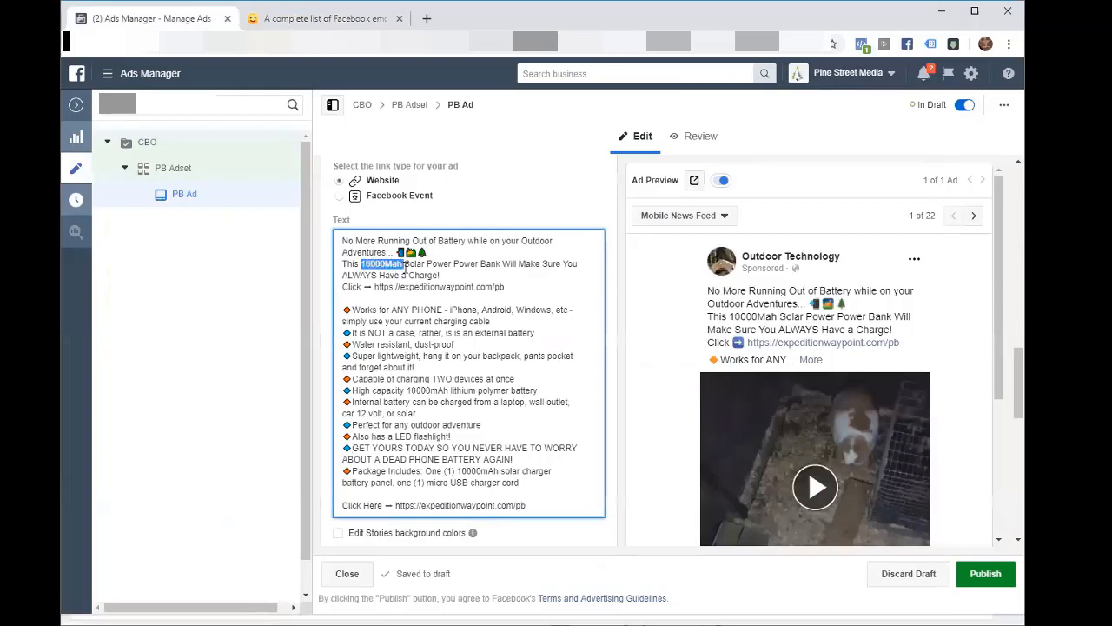
key("BackSpace")
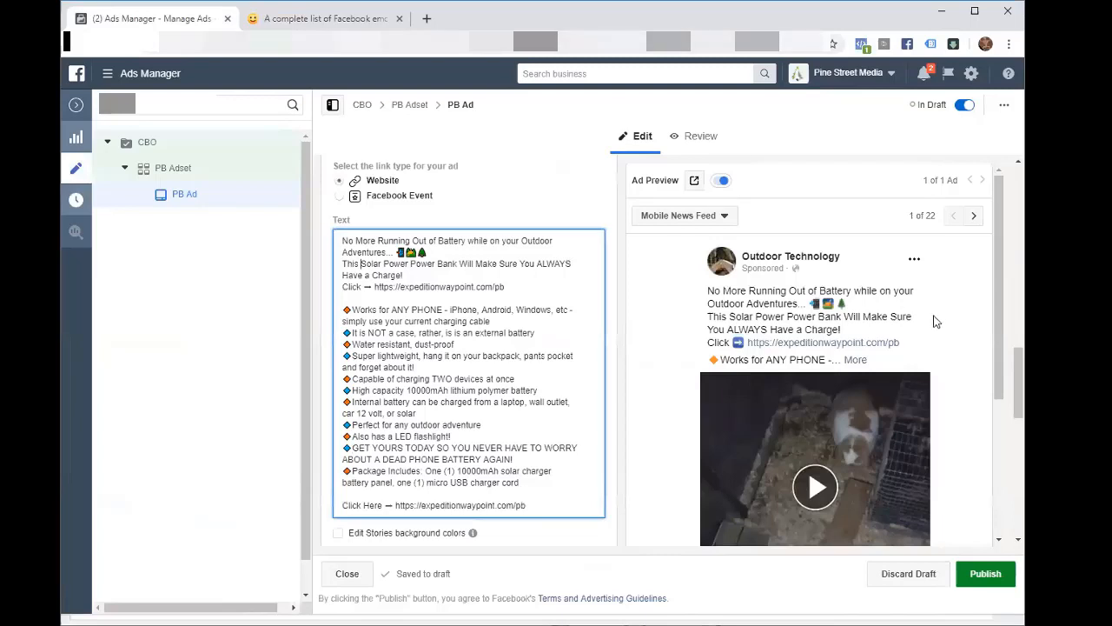
- Look through the ad's placement previews from Mobile News Feed up to Instagram Feed, checking how the text and video appear
left_click(972, 217)
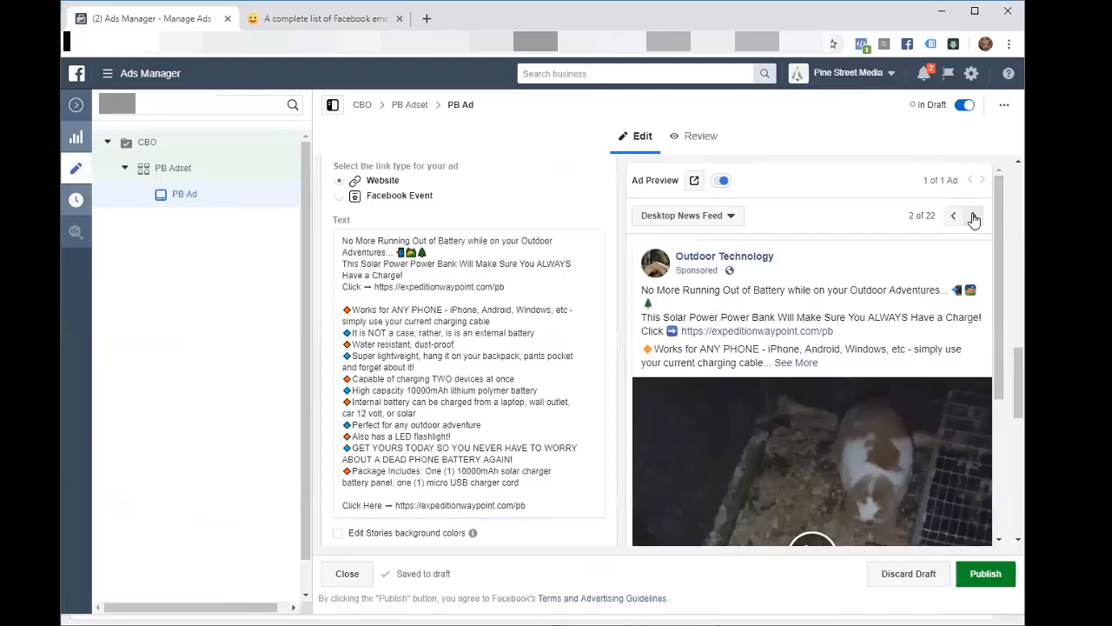
left_click(974, 216)
left_click(974, 216)
left_click(974, 216)
left_click(974, 216)
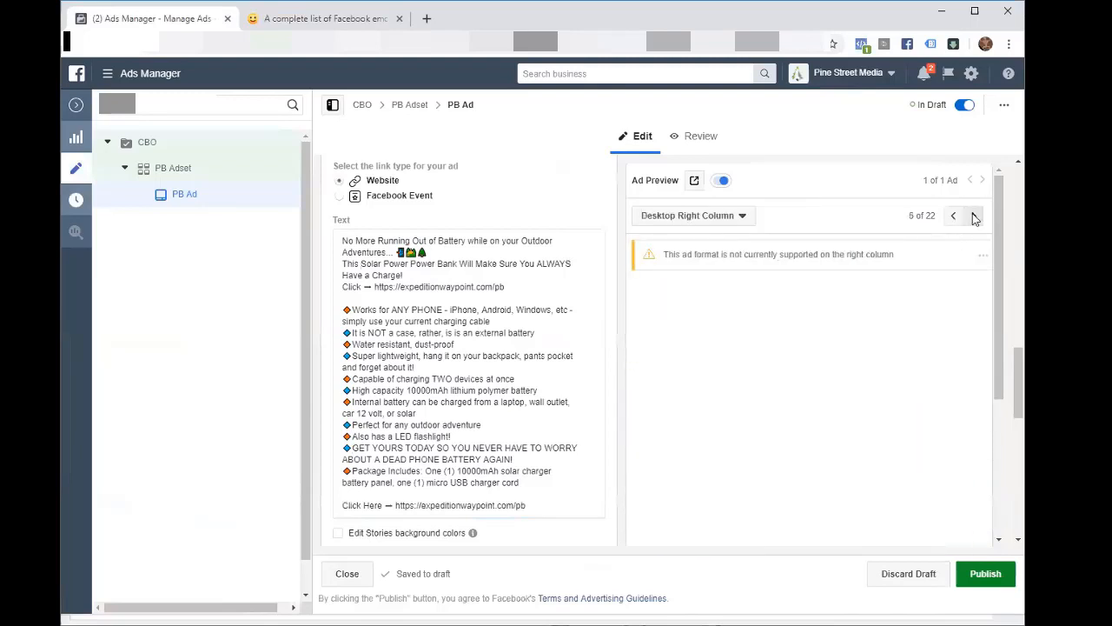
left_click(974, 216)
left_click(974, 216)
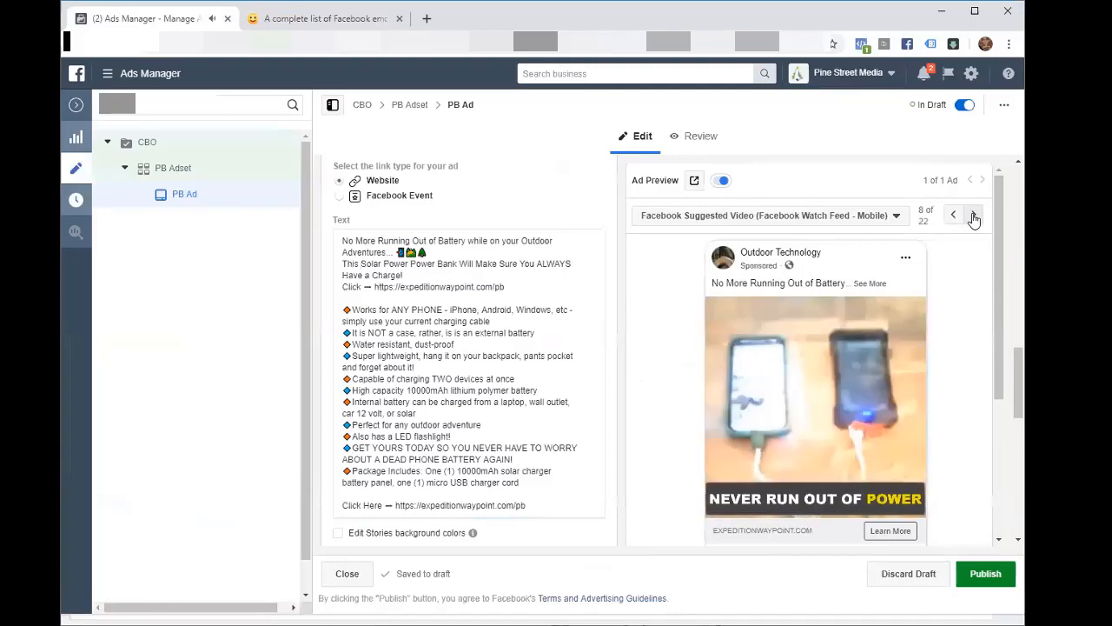
left_click(974, 216)
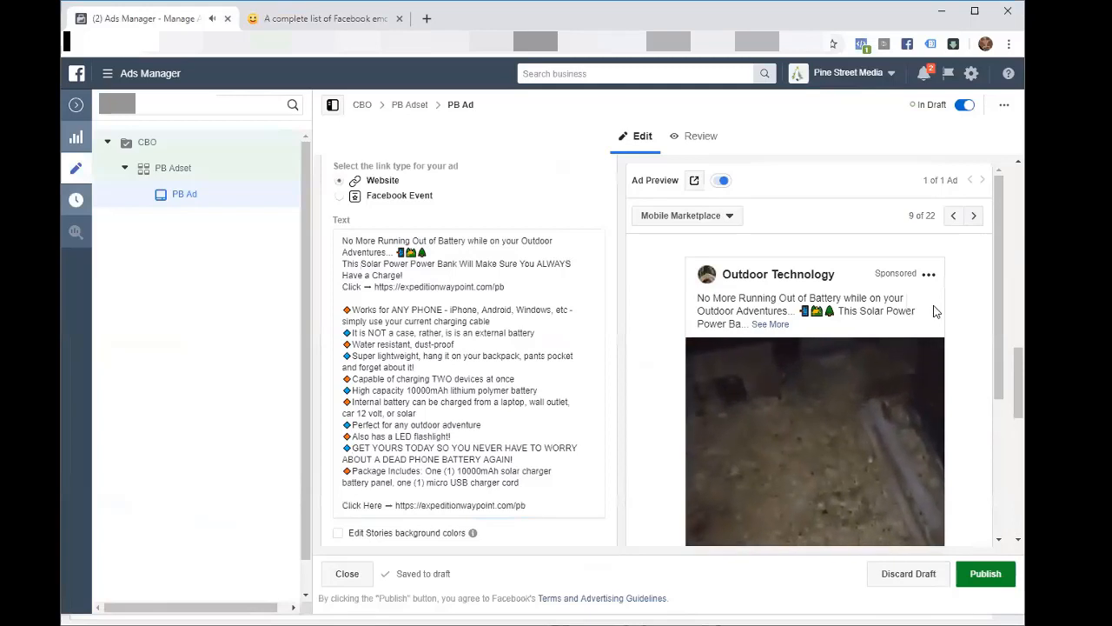
left_click(973, 218)
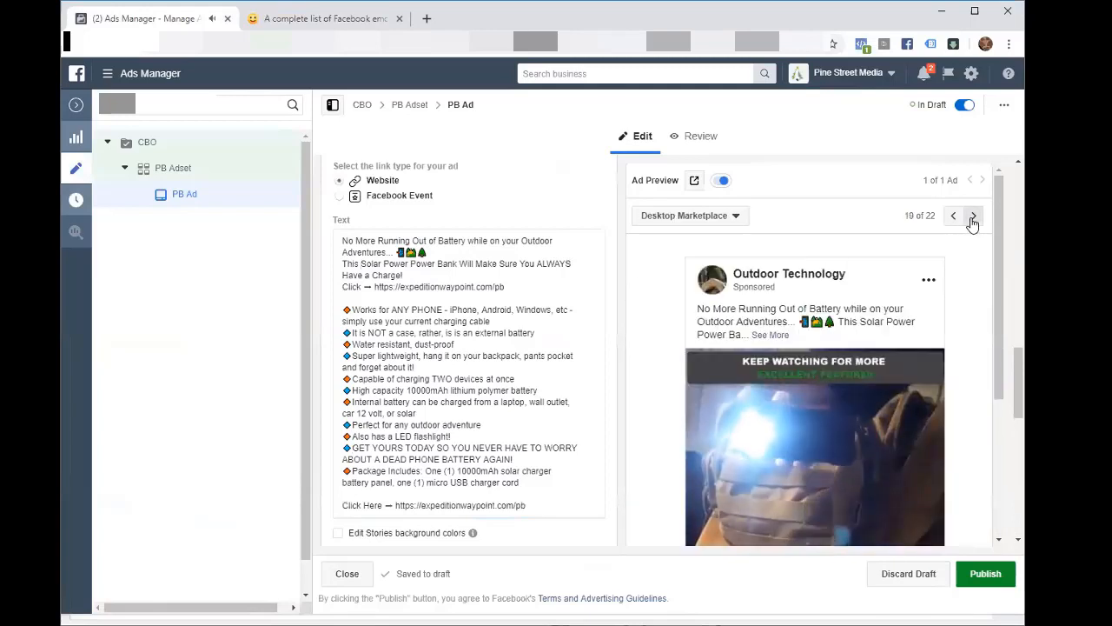
left_click(973, 217)
left_click(973, 217)
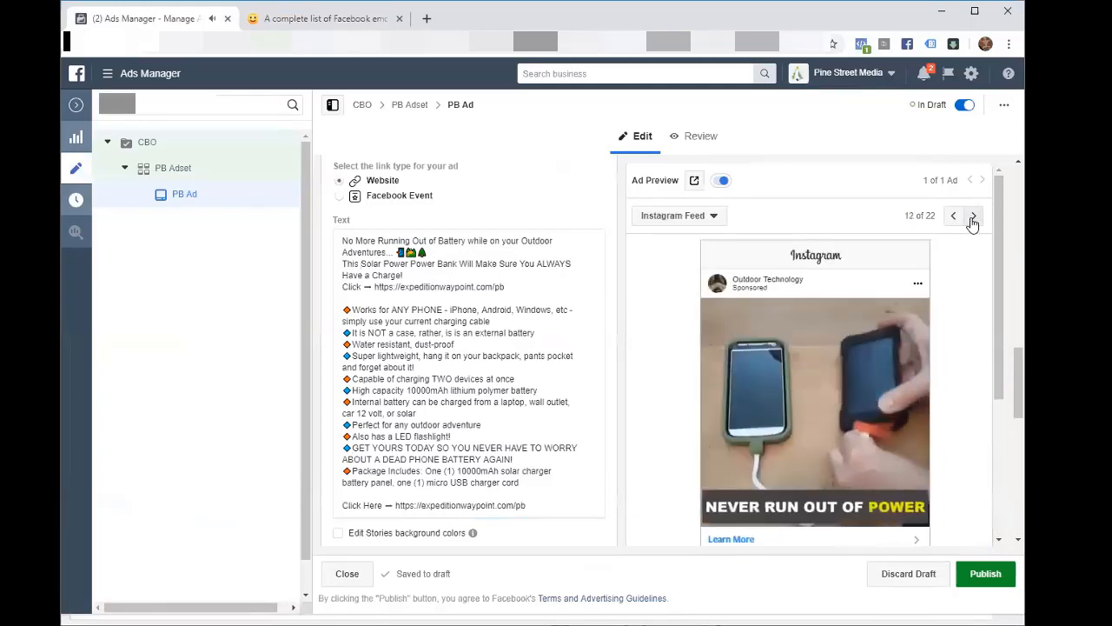
- Examine the full Instagram Feed preview, including the video, the Learn More link and the caption beneath it
scroll(997, 346, "down", 1)
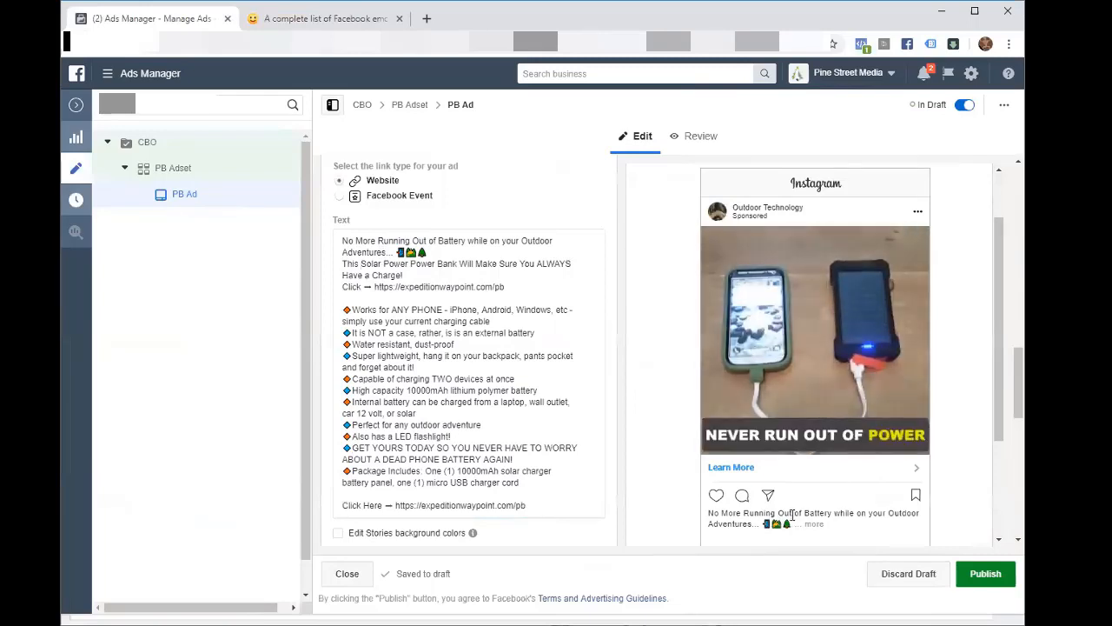
scroll(790, 517, "down", 1)
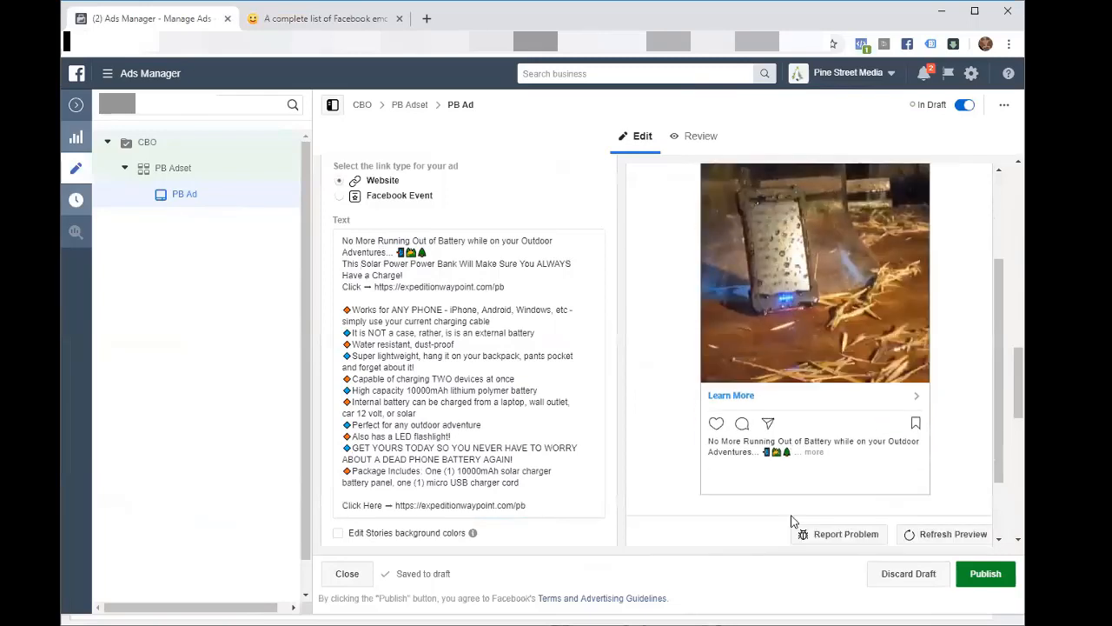
scroll(792, 520, "up", 1)
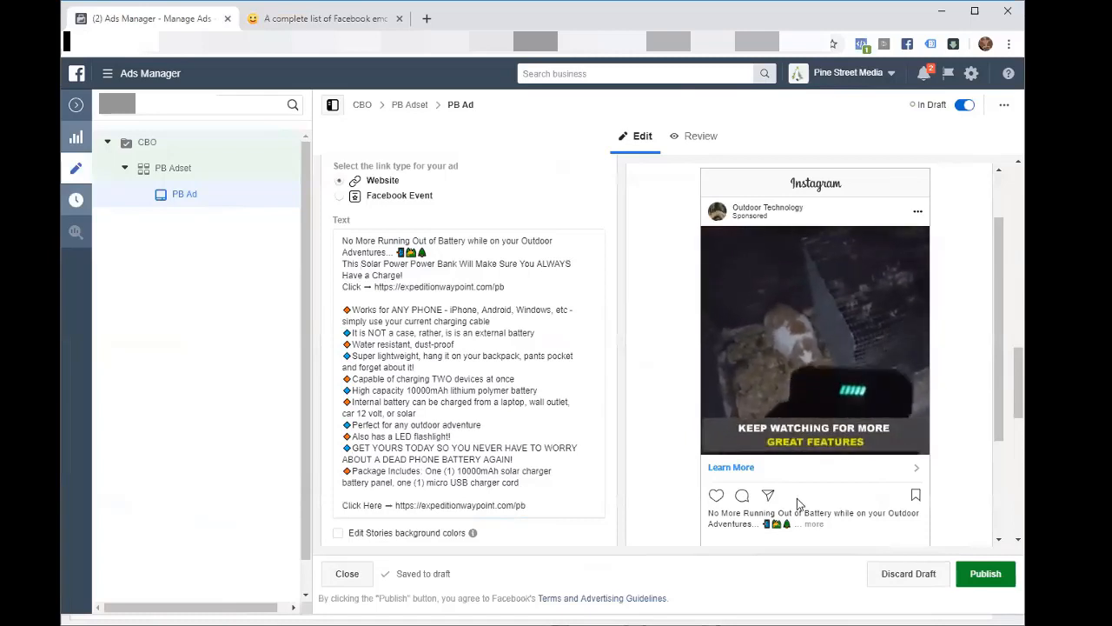
scroll(808, 521, "down", 1)
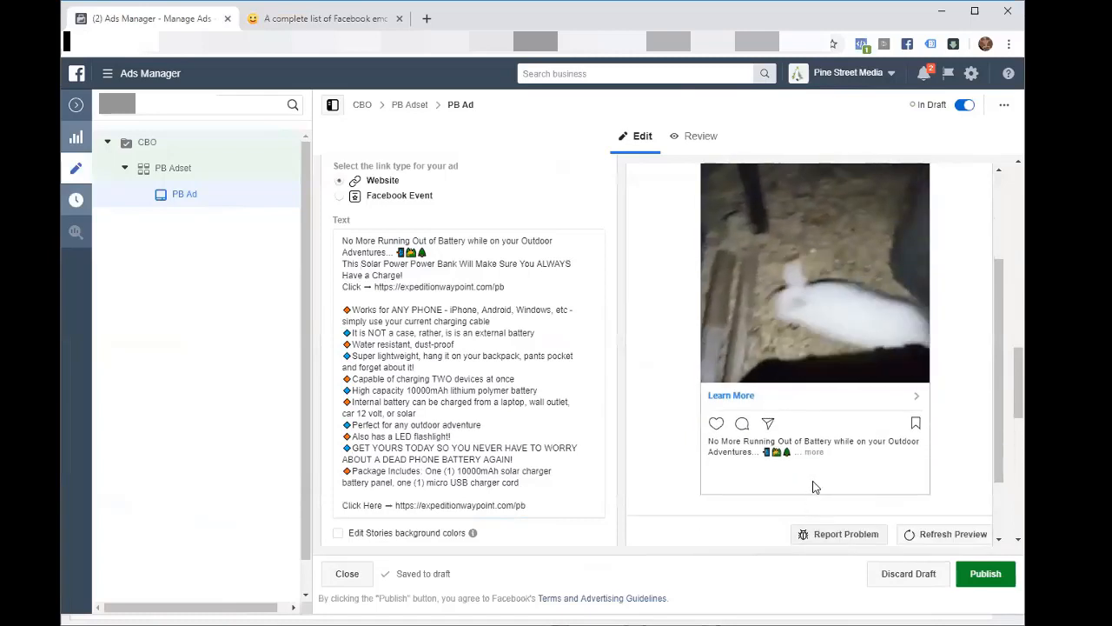
scroll(808, 417, "up", 1)
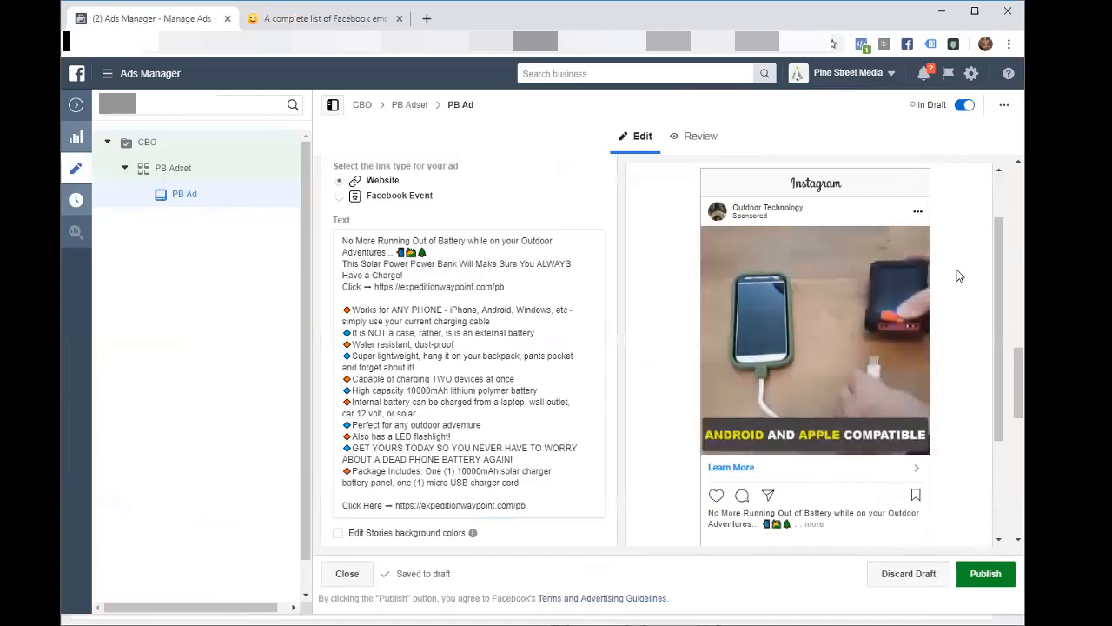
- Go back through the placement previews to Mobile News Feed and show the Desktop News Feed preview
scroll(1001, 221, "up", 3)
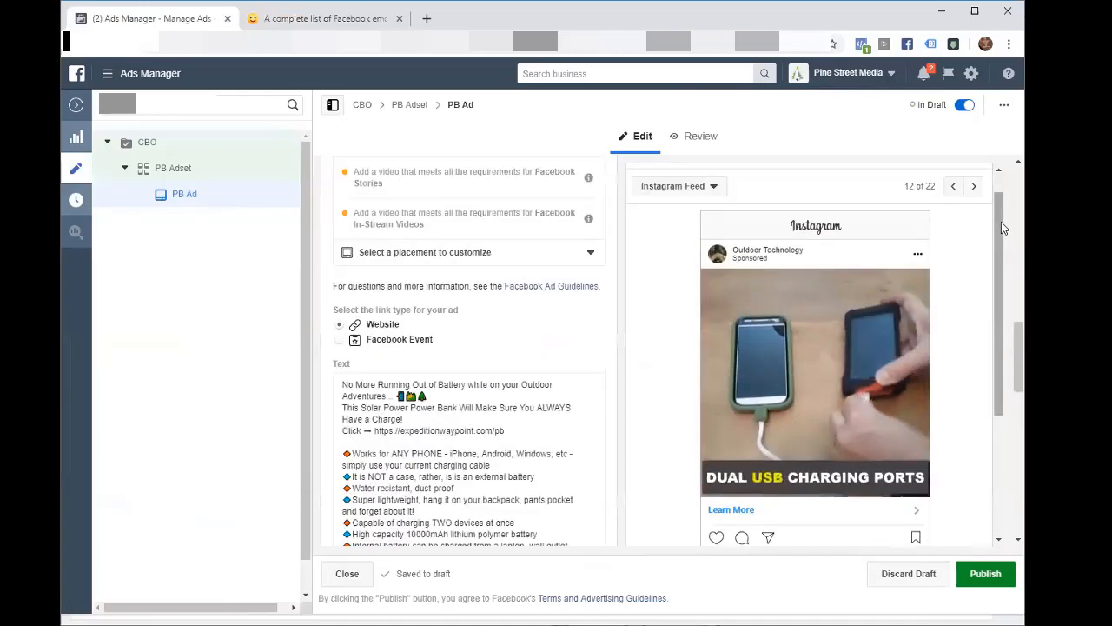
left_click(953, 216)
left_click(953, 216)
left_click(953, 216)
left_click(953, 217)
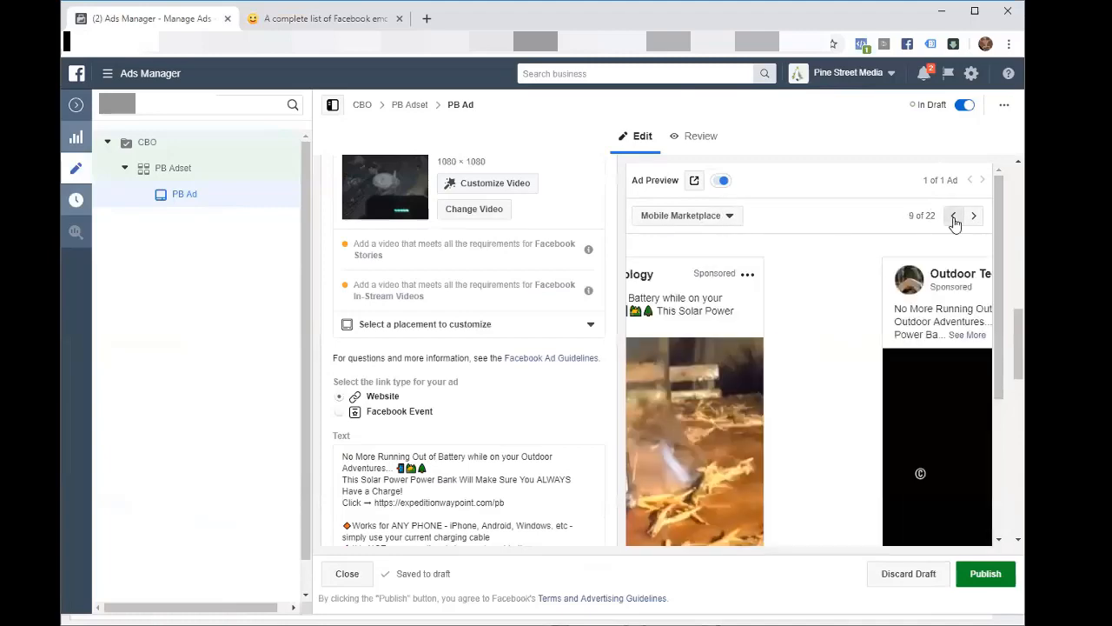
left_click(953, 216)
left_click(953, 216)
left_click(953, 217)
left_click(953, 217)
left_click(953, 216)
left_click(953, 216)
left_click(953, 217)
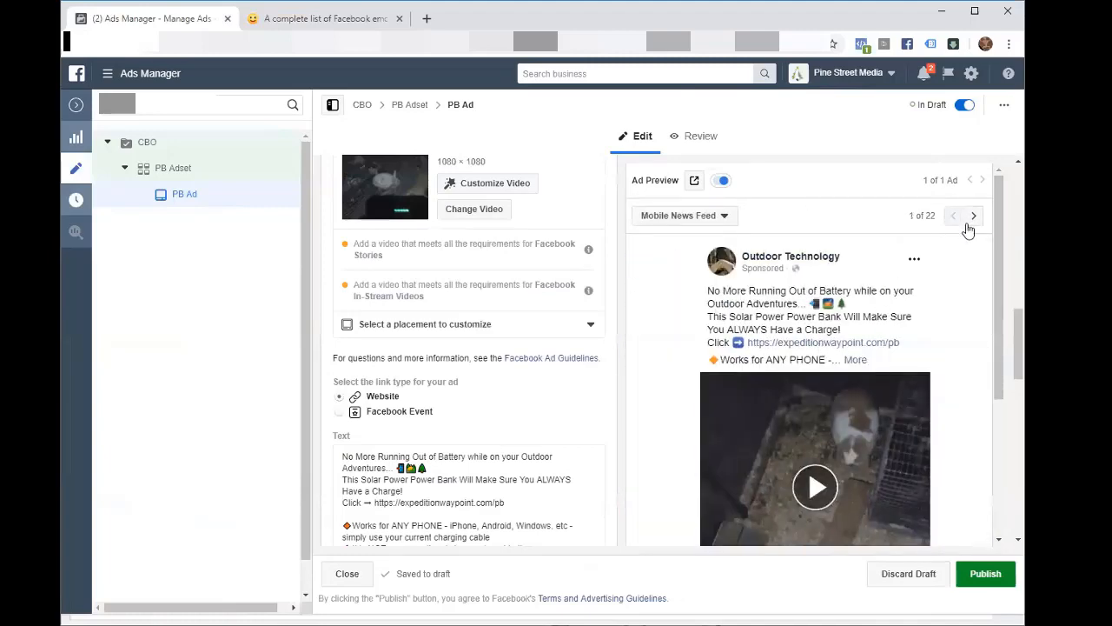
left_click(973, 218)
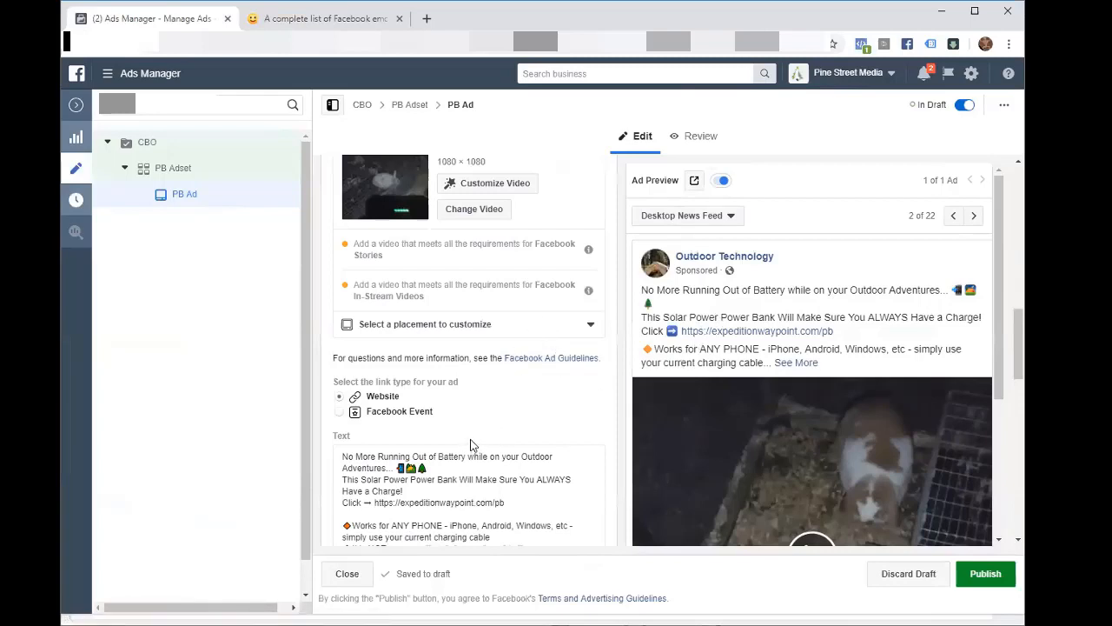
- Shorten "Adventures..." to "Adventure.." in the ad text and check the wording in the Mobile and Desktop News Feed previews
left_click(390, 466)
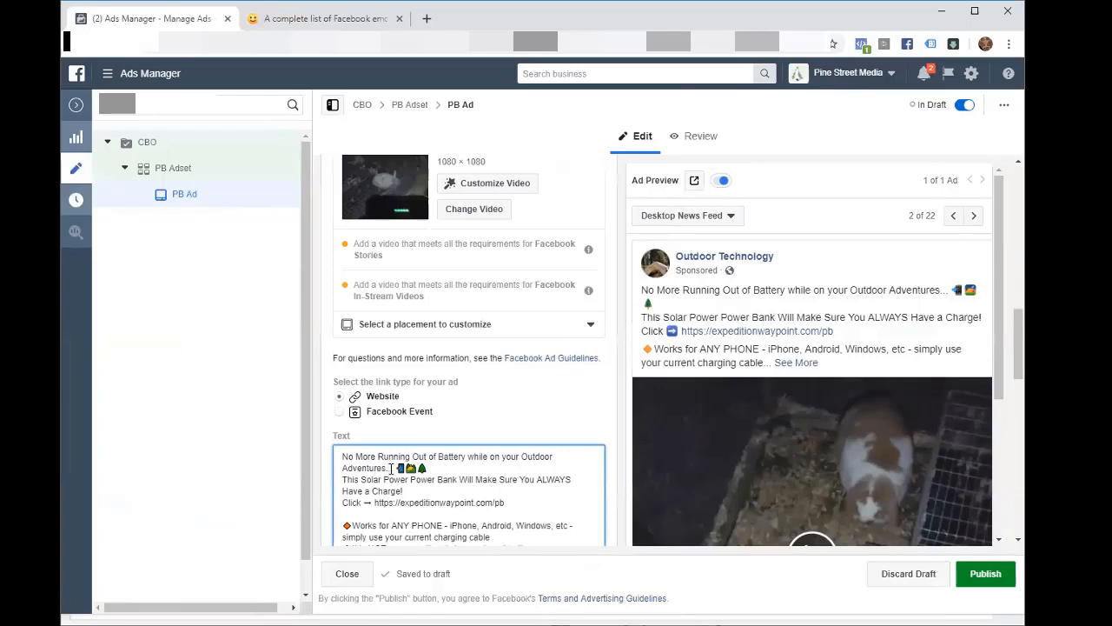
key("BackSpace")
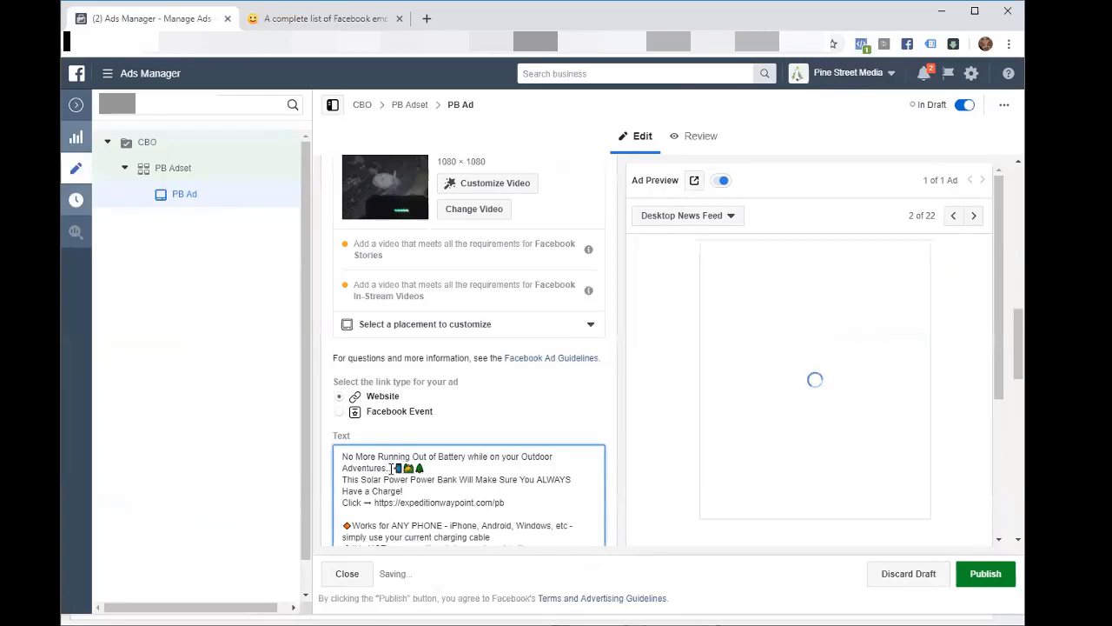
type(".")
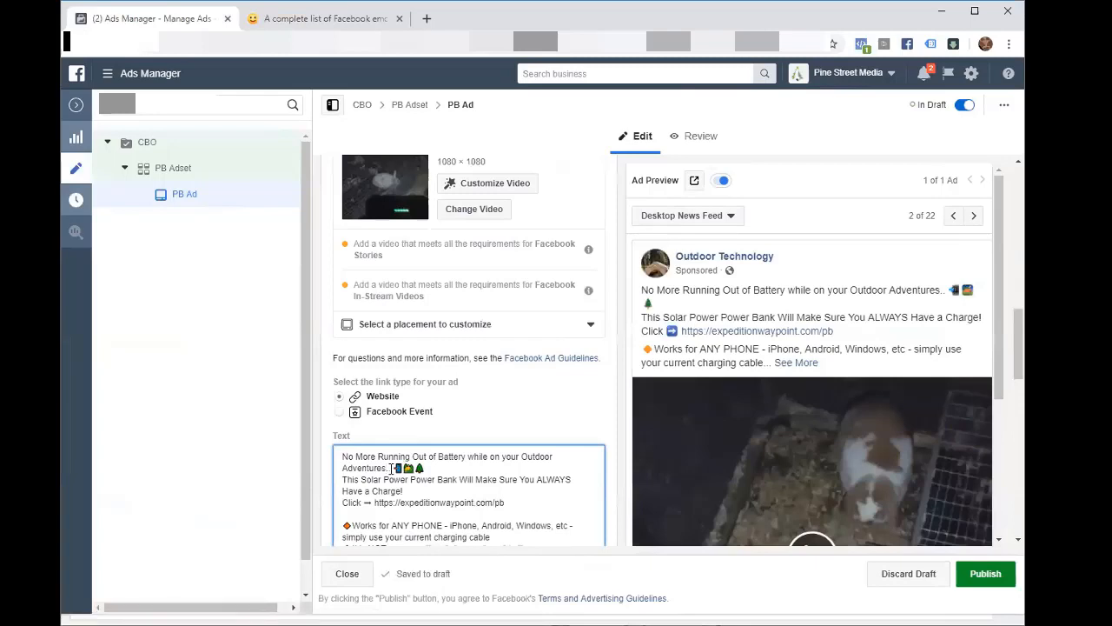
key("BackSpace")
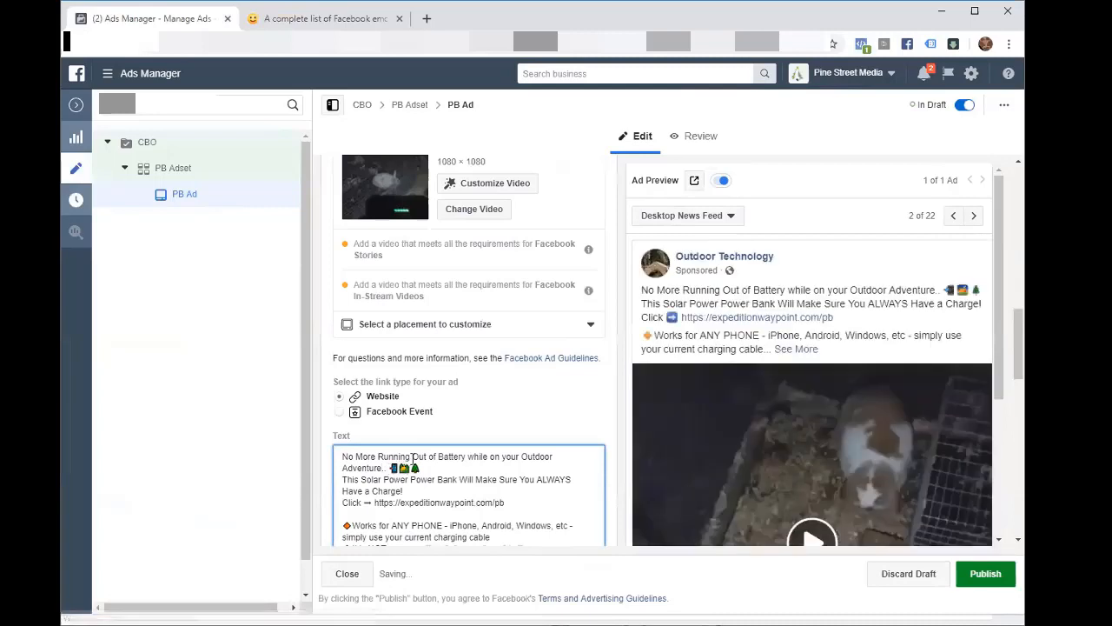
left_click(953, 217)
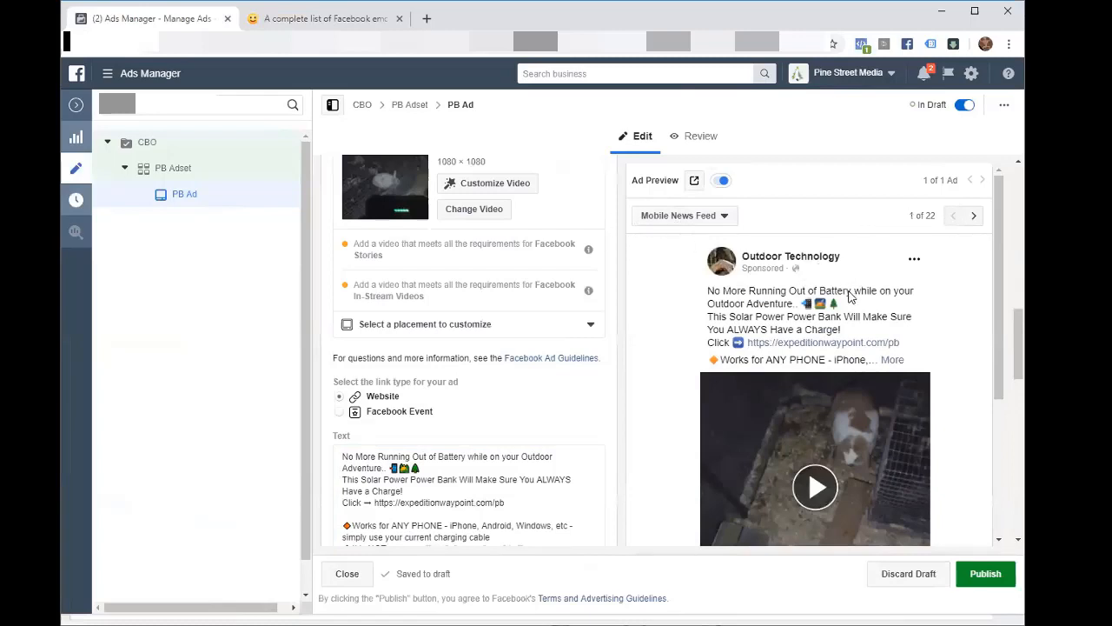
left_click(973, 215)
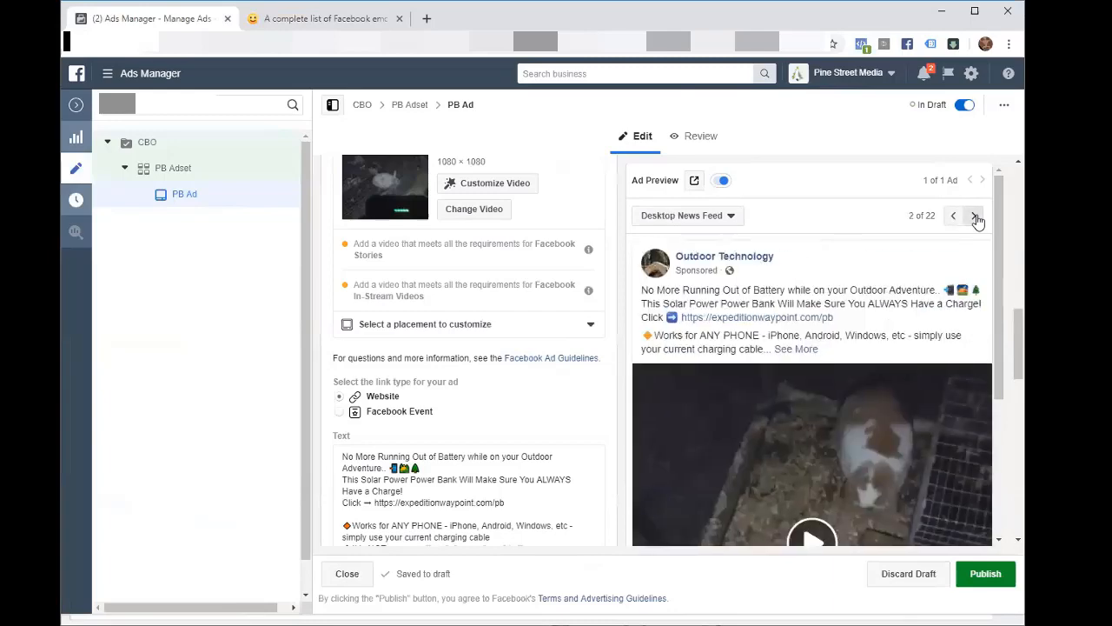
- Advance through the placement previews to Instagram Feed and examine the video, the Learn More link and the caption
left_click(974, 215)
left_click(974, 216)
left_click(974, 215)
left_click(974, 215)
left_click(974, 215)
left_click(975, 216)
left_click(975, 216)
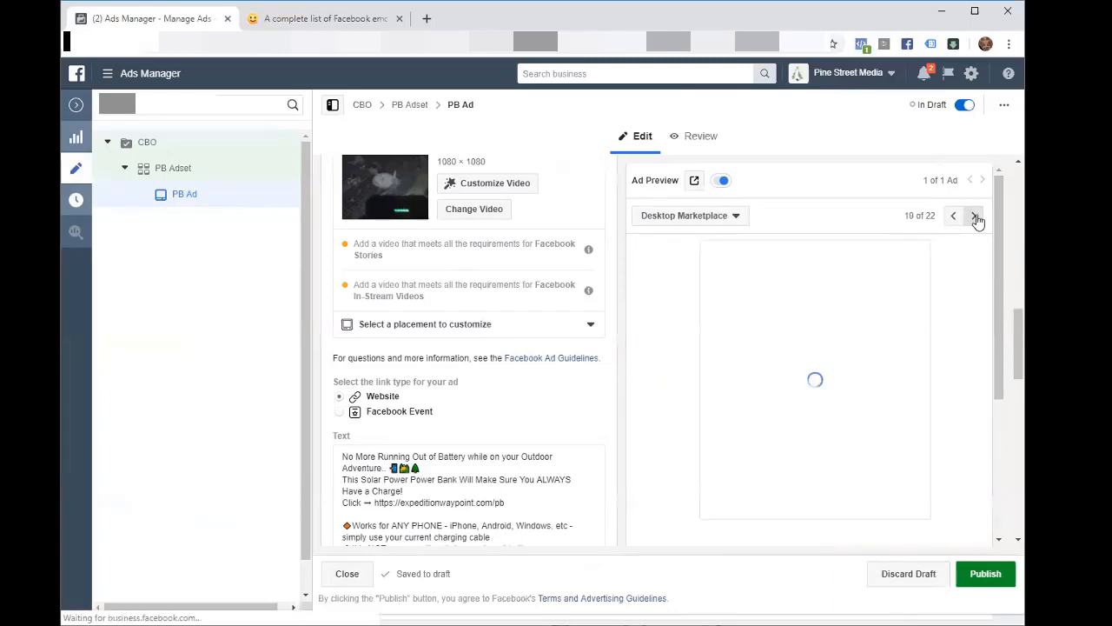
left_click(975, 217)
left_click(974, 217)
left_click(975, 216)
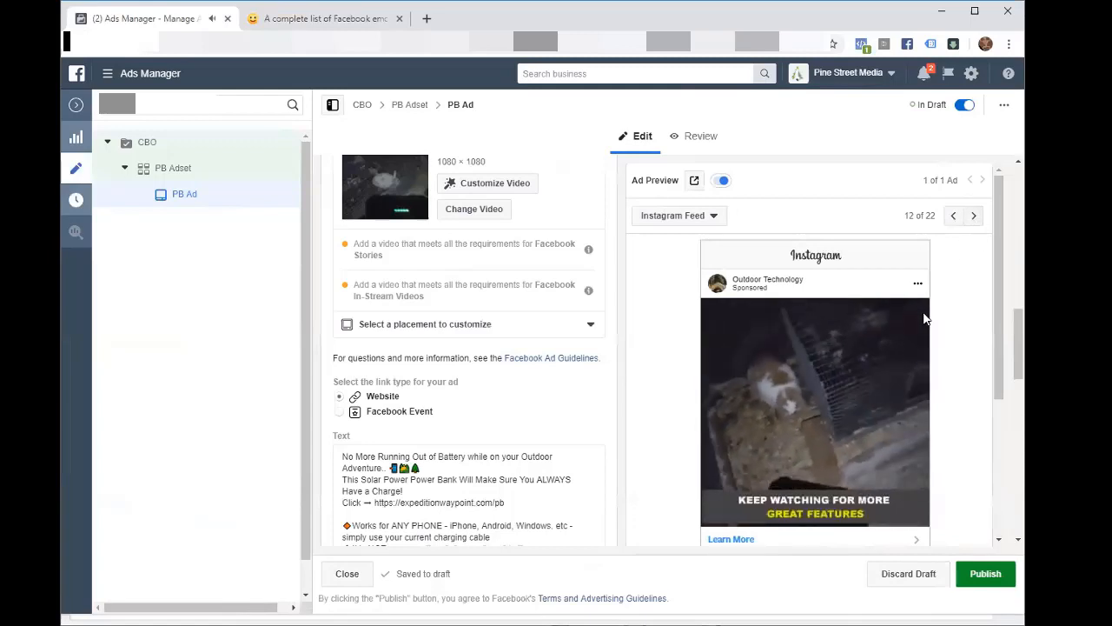
scroll(926, 317, "down", 2)
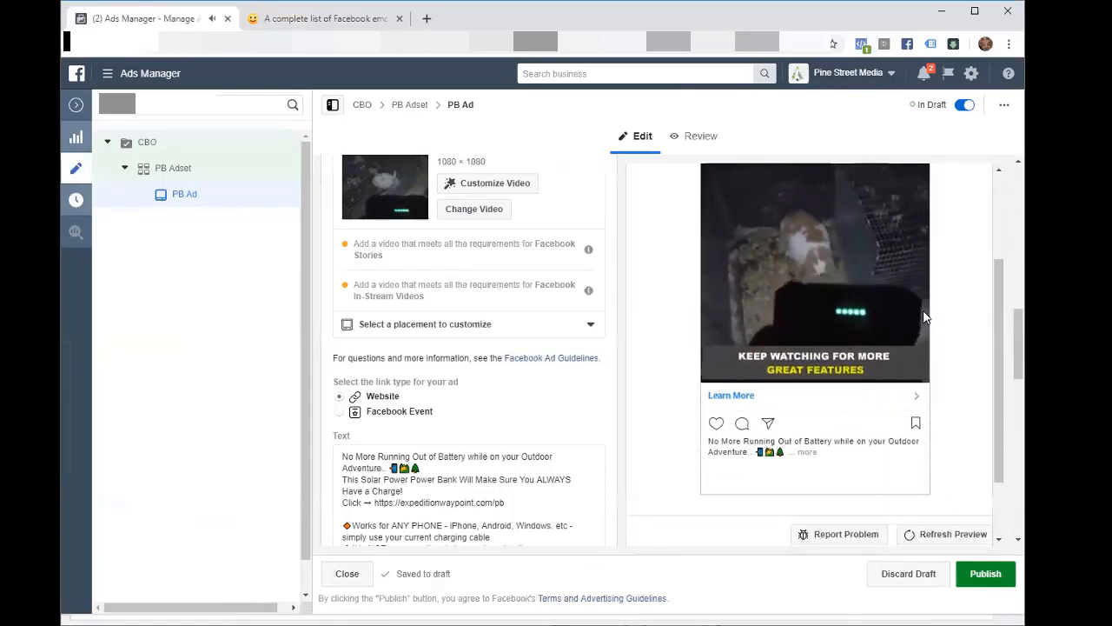
scroll(984, 295, "up", 3)
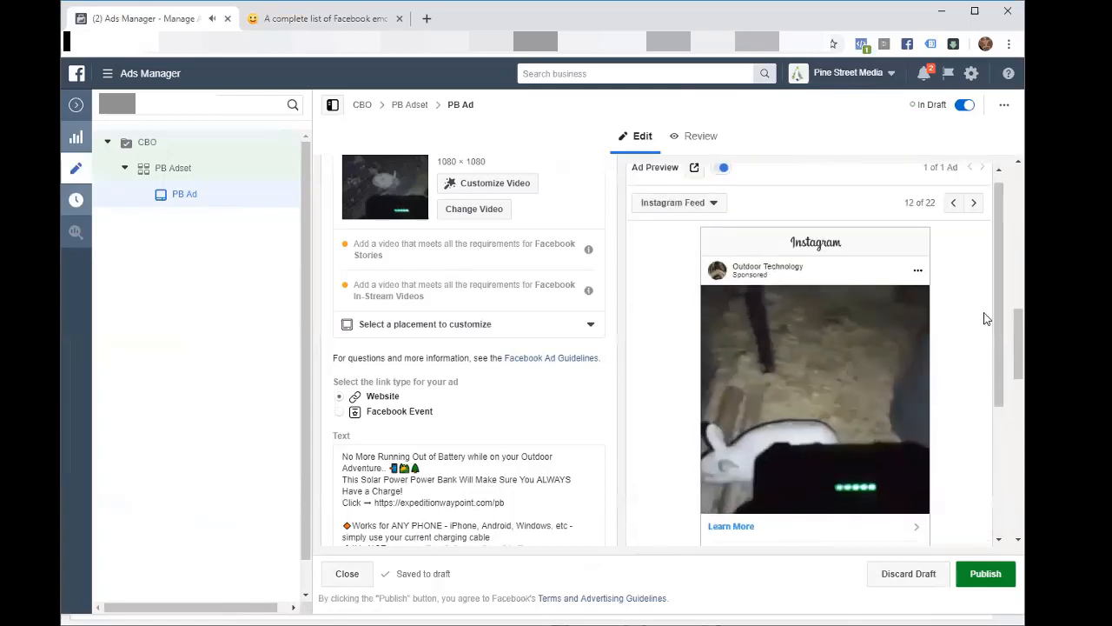
- Show the Instagram Stories preview and examine how the video and the text beneath it appear
left_click(977, 216)
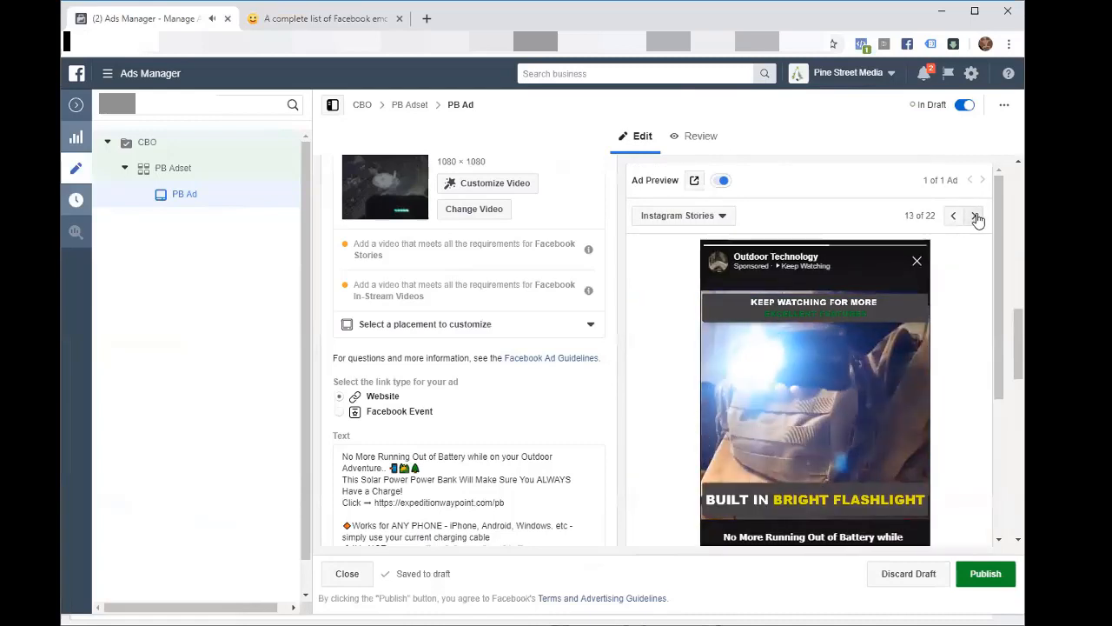
scroll(779, 393, "down", 2)
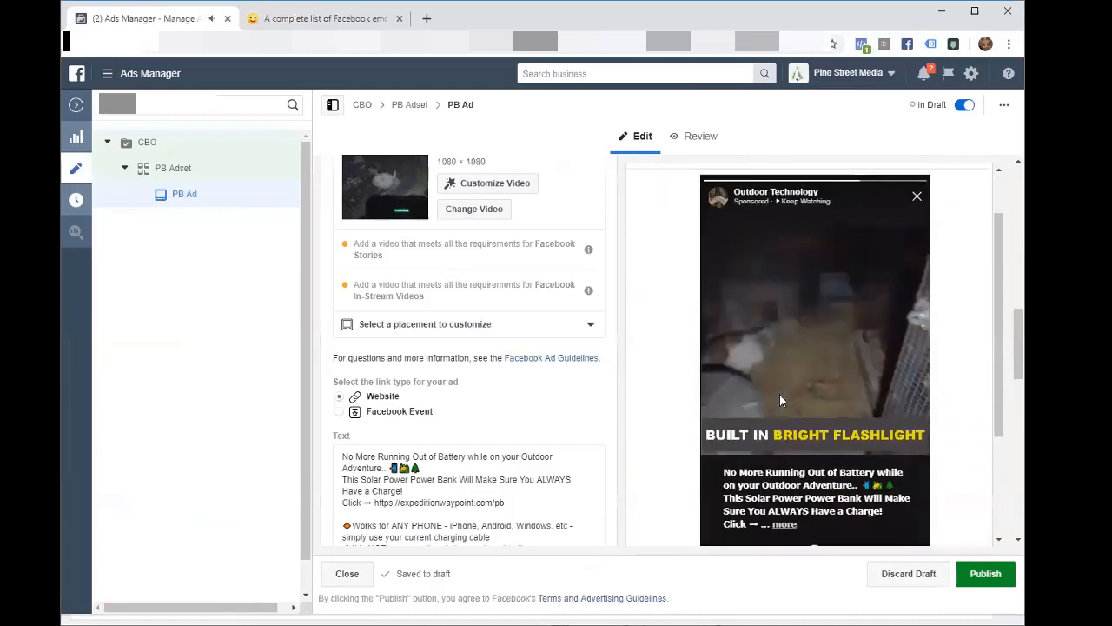
scroll(815, 347, "up", 1)
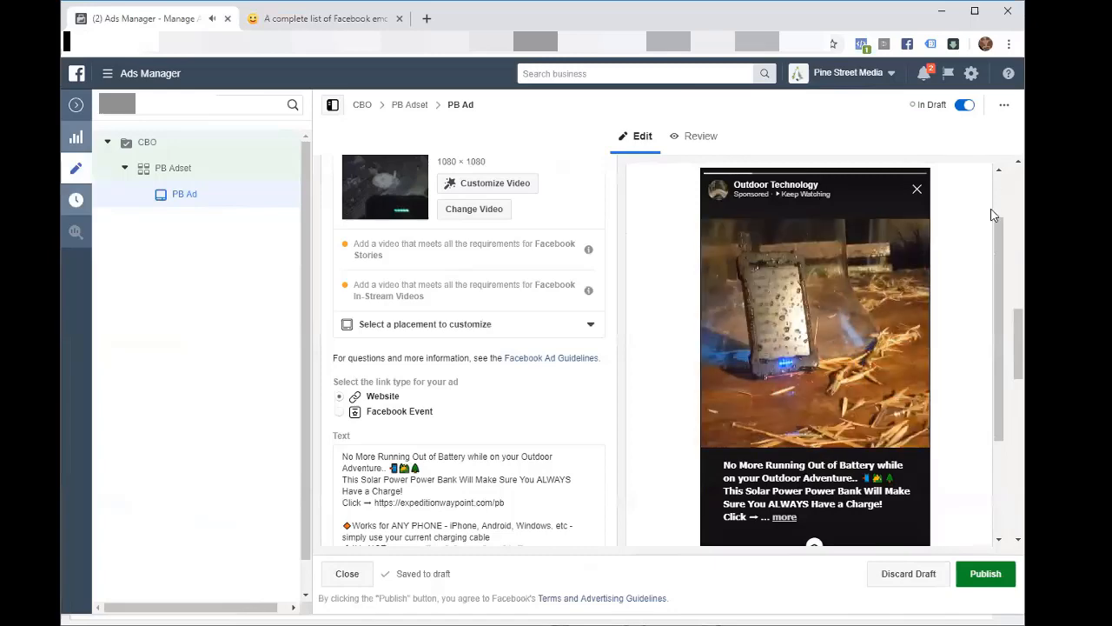
scroll(982, 225, "up", 1)
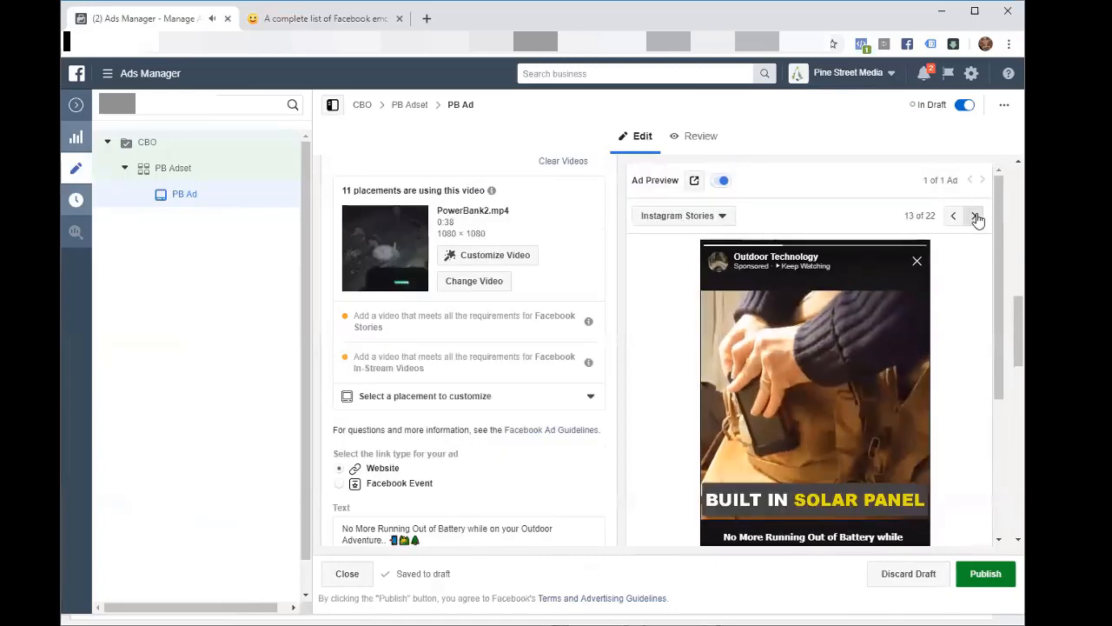
- Look through the remaining placement previews, from the Audience Network formats to Messenger Inbox and Messenger Stories
left_click(974, 215)
left_click(975, 216)
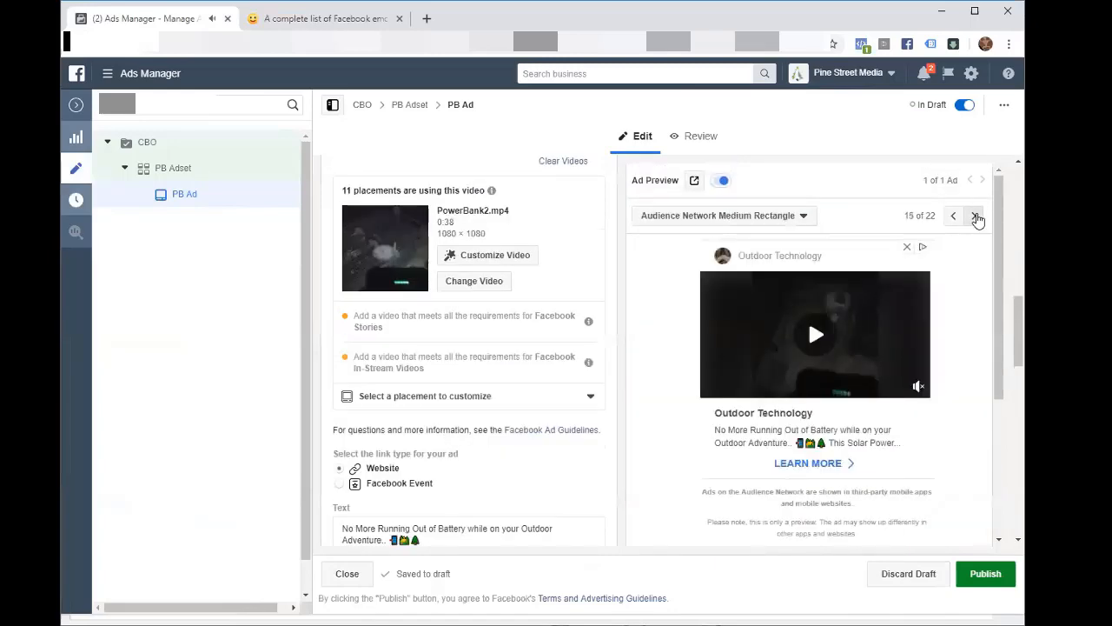
left_click(976, 216)
left_click(975, 217)
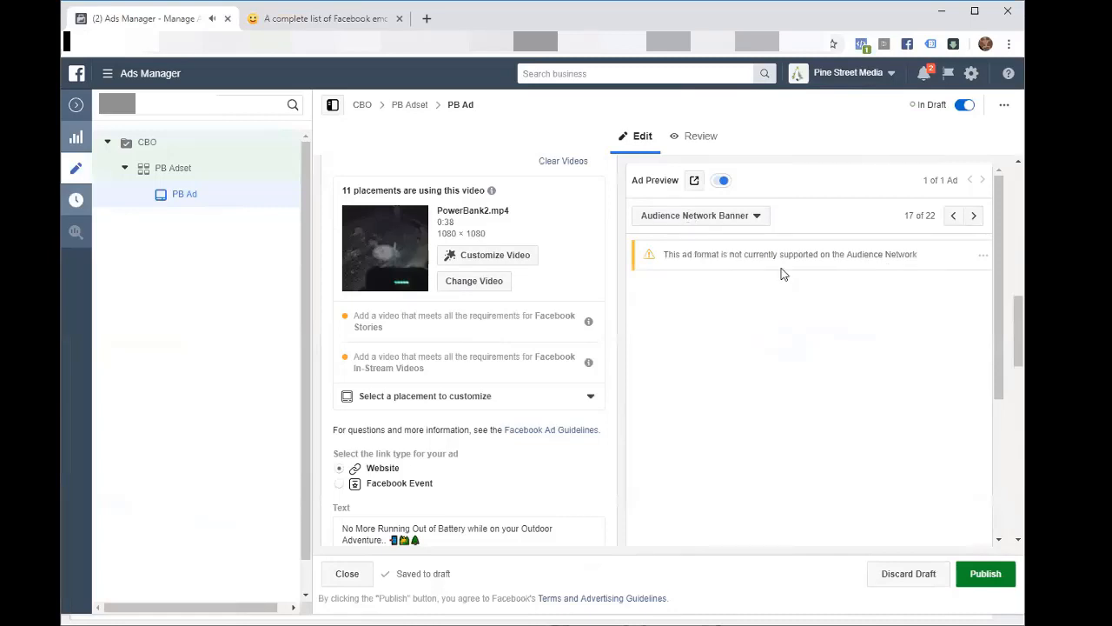
left_click(973, 217)
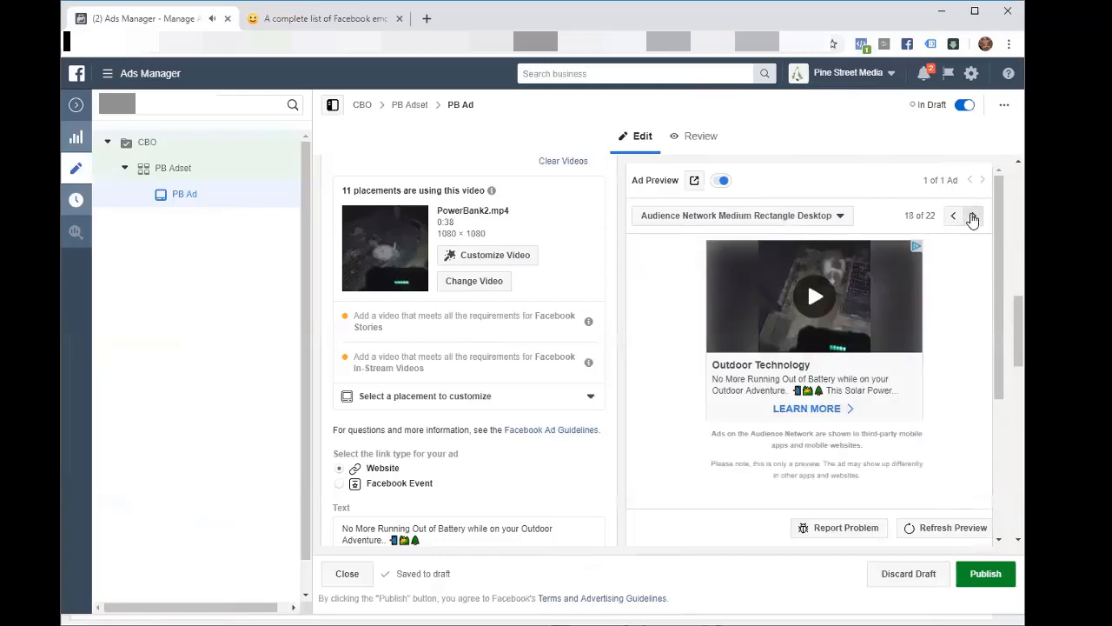
left_click(973, 217)
left_click(974, 217)
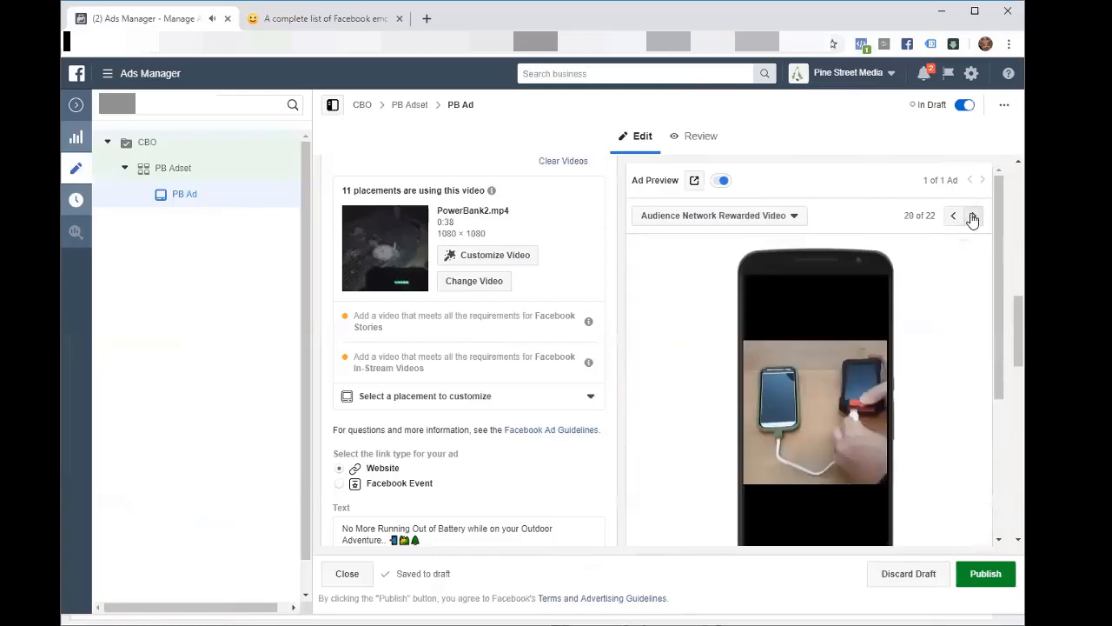
left_click(973, 217)
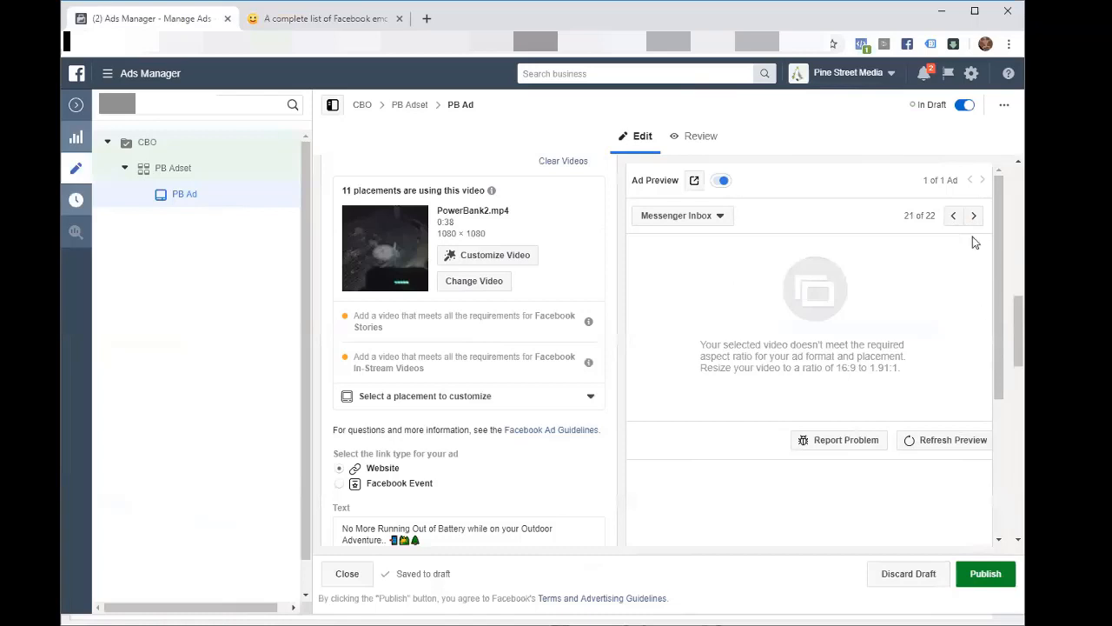
left_click(974, 219)
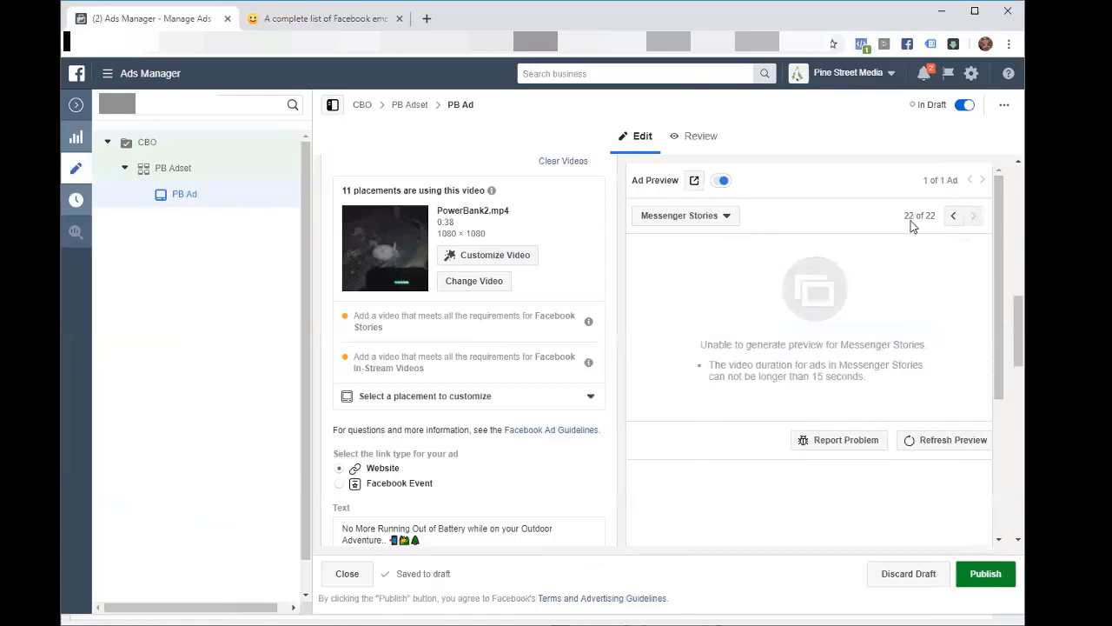
- Go back through the placement previews to Desktop Marketplace and examine the ad's text and video there
left_click(954, 218)
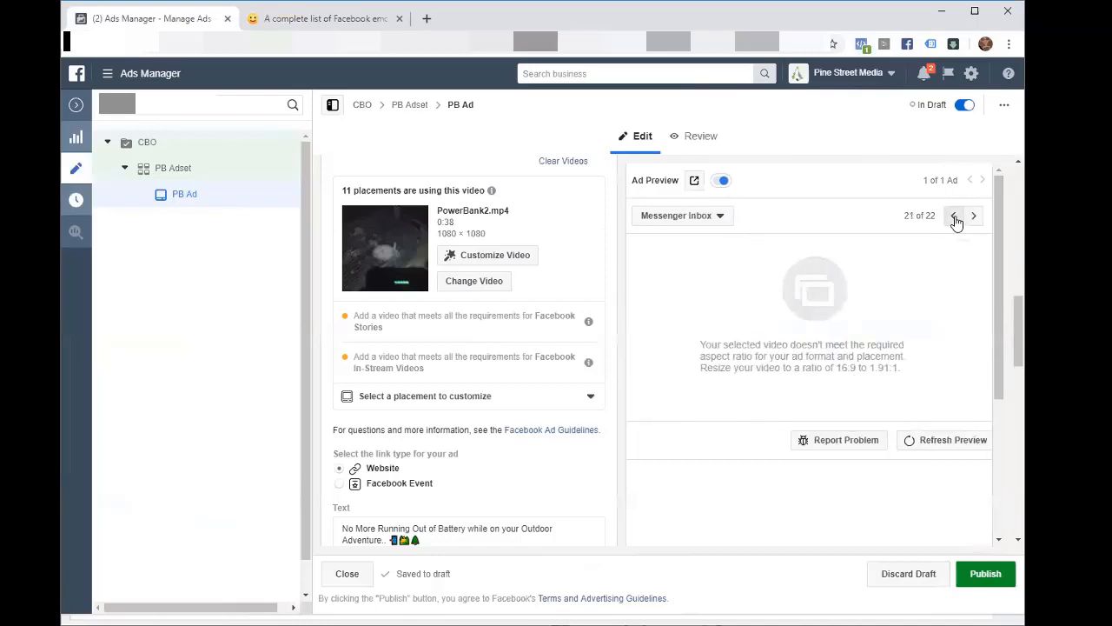
scroll(955, 219, "up", 1)
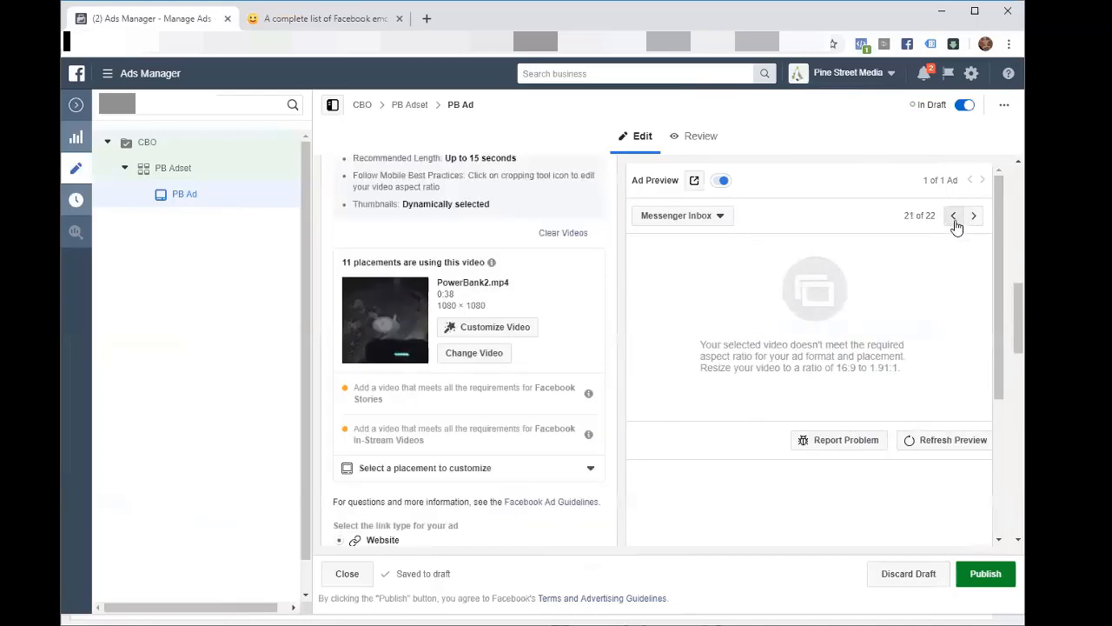
left_click(951, 217)
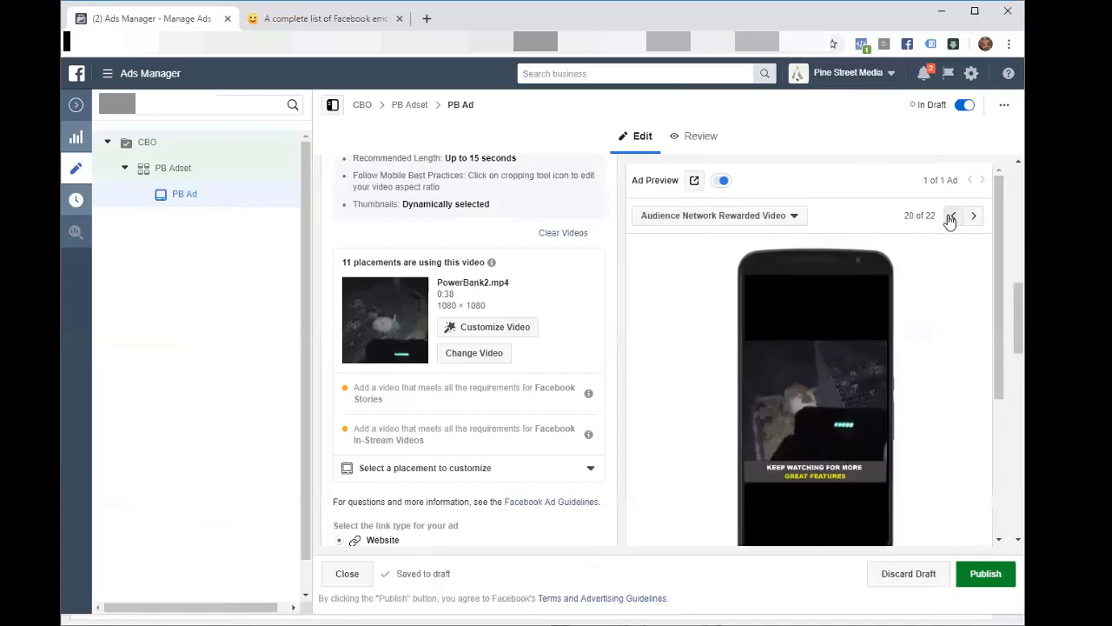
left_click(950, 217)
left_click(951, 217)
left_click(950, 217)
left_click(950, 217)
left_click(951, 217)
left_click(951, 217)
left_click(951, 218)
left_click(952, 217)
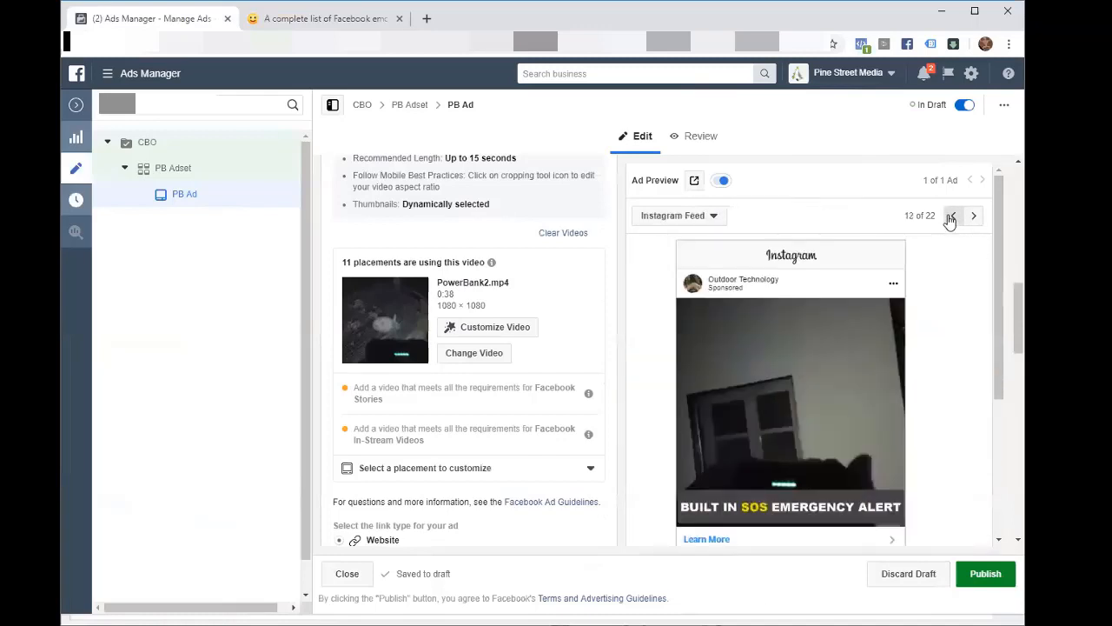
left_click(951, 217)
left_click(951, 217)
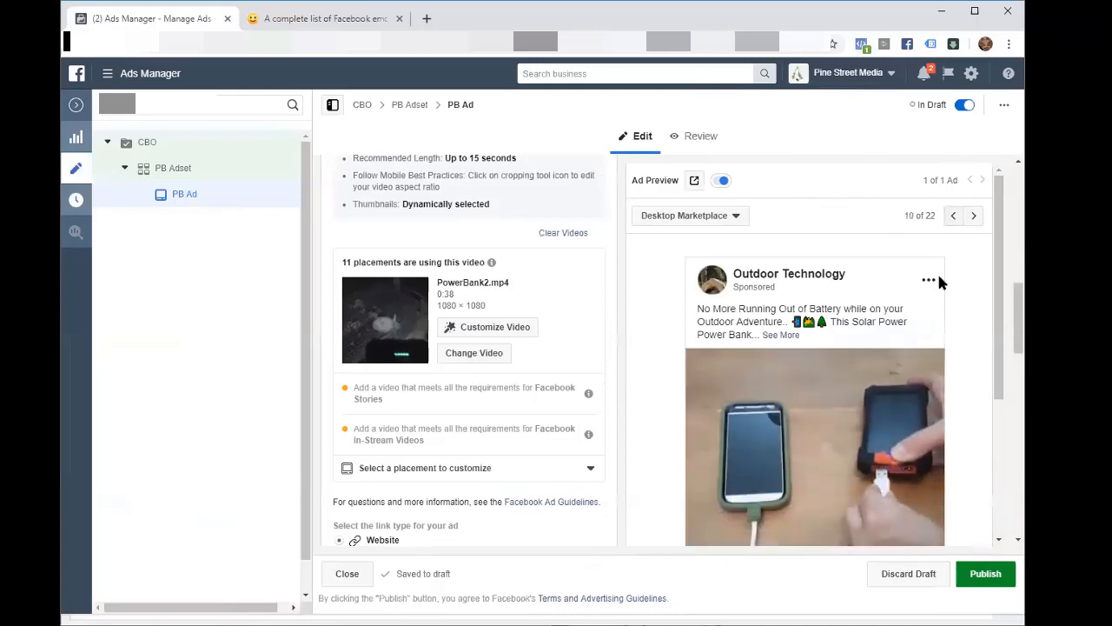
scroll(941, 280, "down", 1)
scroll(938, 283, "up", 1)
scroll(939, 283, "up", 1)
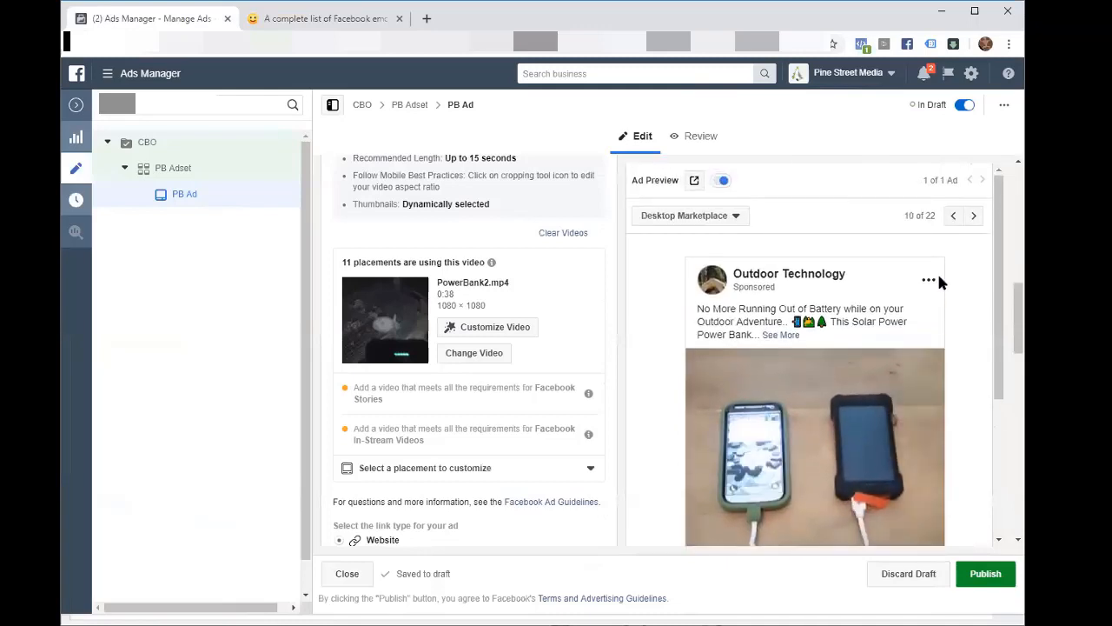
- Review the video recommendations, the uploaded video's details and the video requirements for Facebook In-Stream Videos
scroll(943, 280, "up", 2)
scroll(943, 280, "down", 2)
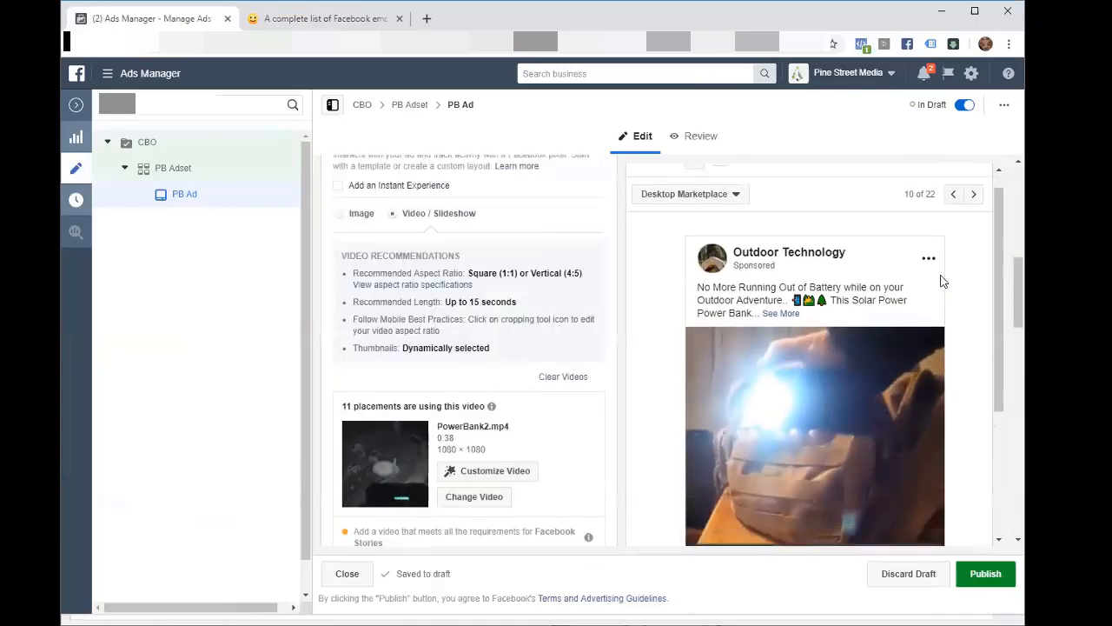
scroll(944, 281, "up", 1)
scroll(943, 280, "down", 1)
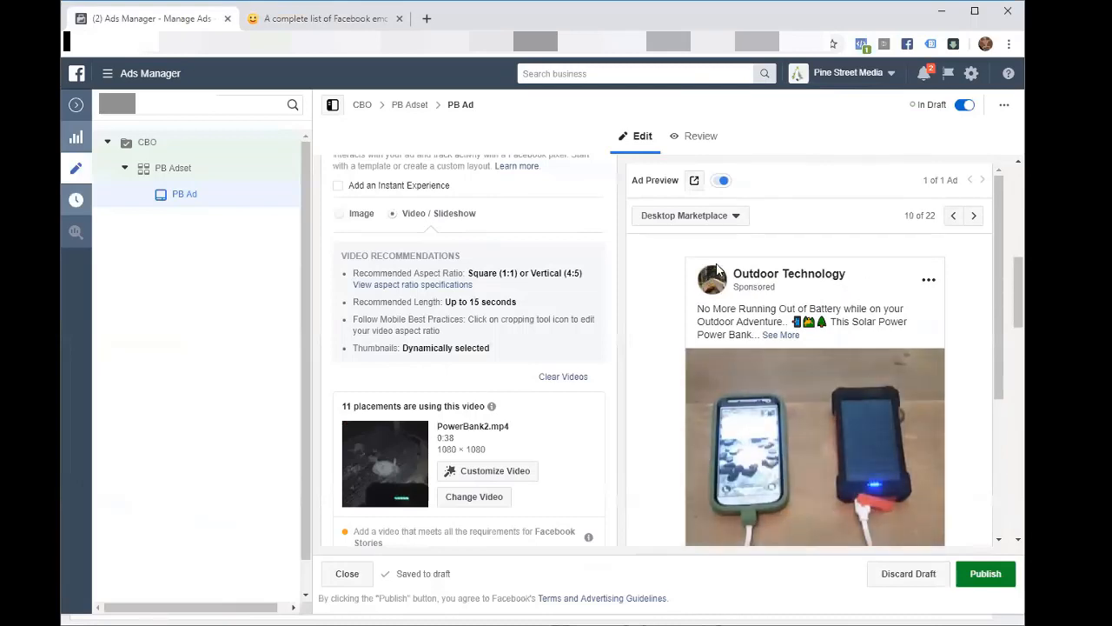
scroll(414, 496, "down", 2)
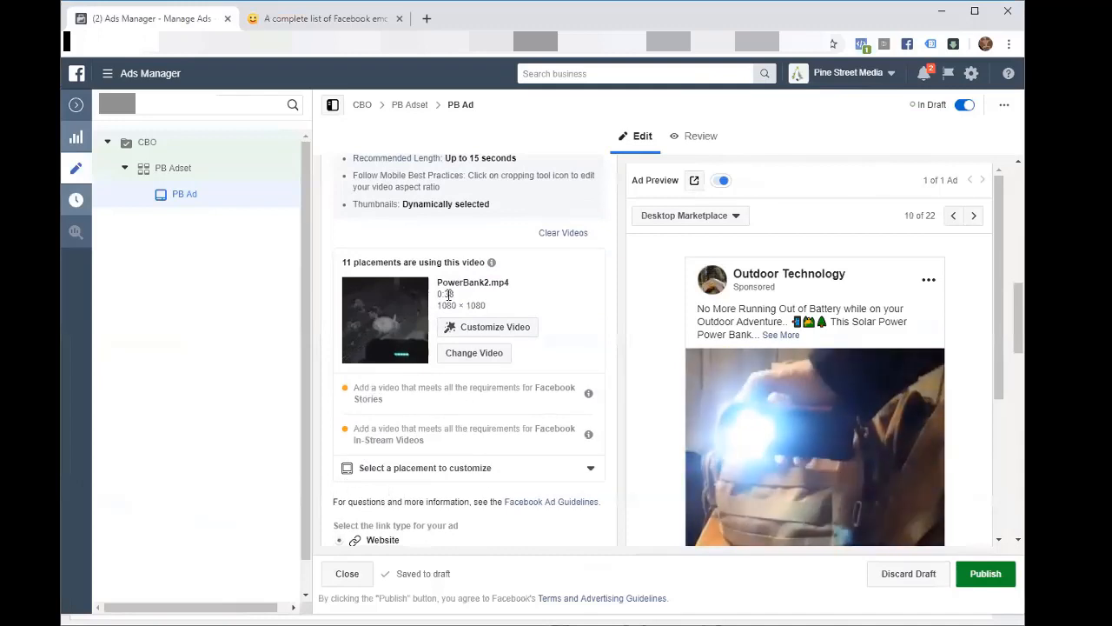
mouse_move(373, 440)
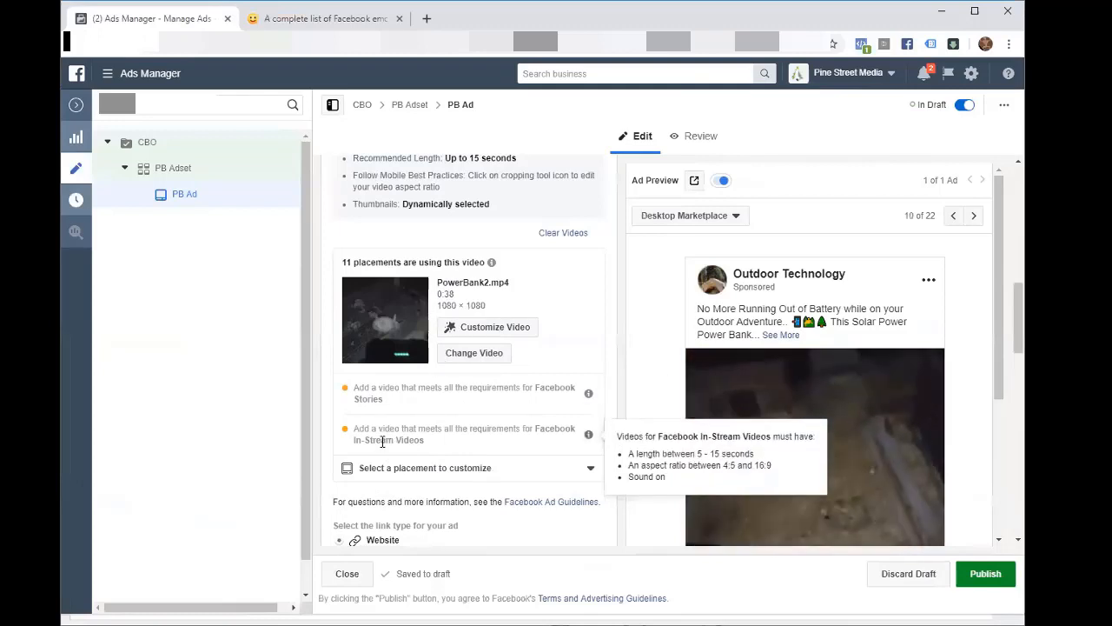
mouse_move(552, 392)
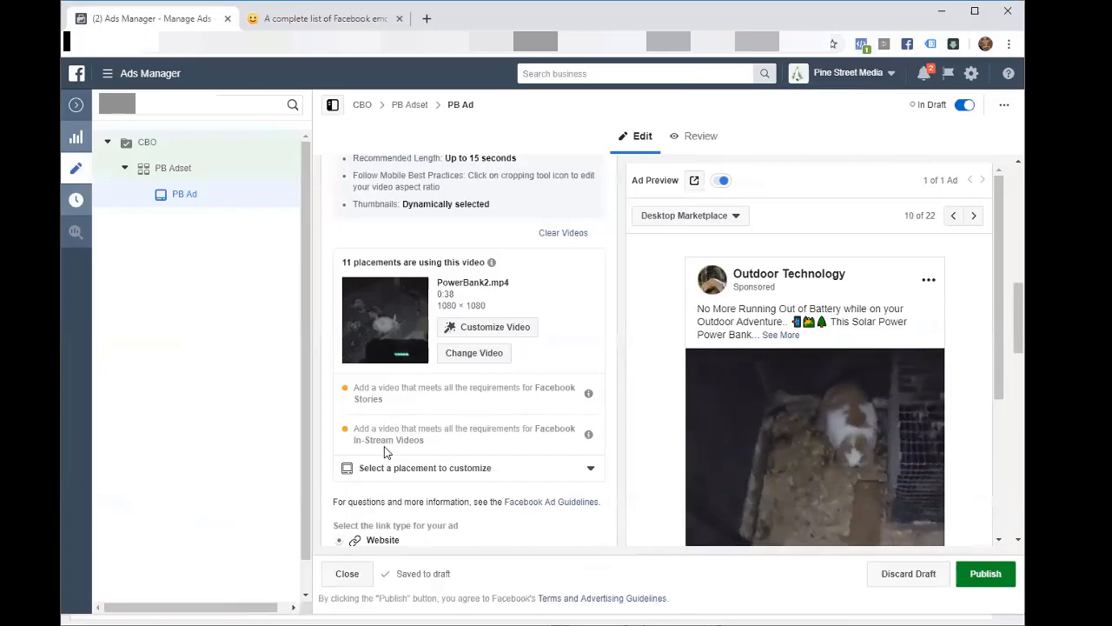
- Look over the ad's link and headline fields and check the previews from Desktop Right Column to Facebook Suggested Video (Facebook Watch Feed - Mobile)
scroll(398, 469, "down", 2)
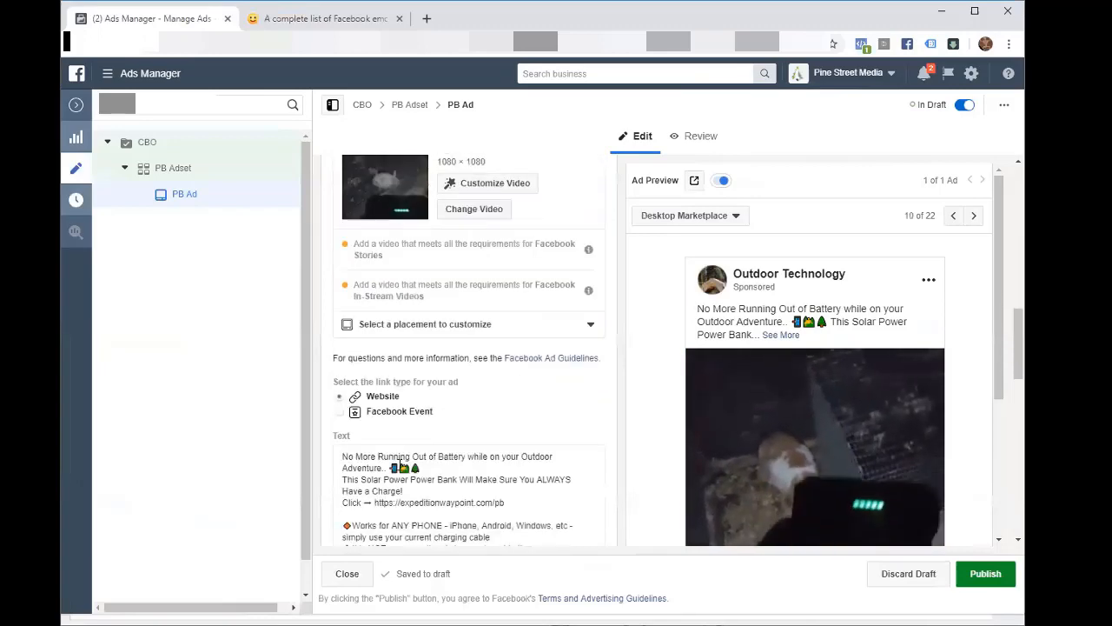
scroll(398, 469, "down", 6)
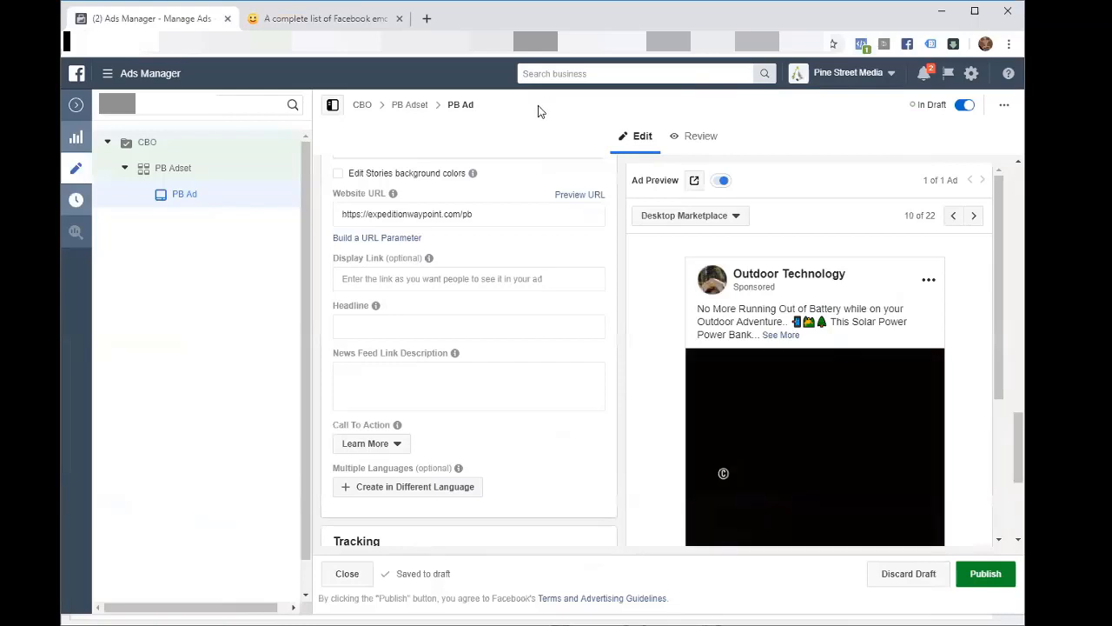
left_click(953, 216)
left_click(953, 215)
left_click(953, 216)
left_click(953, 216)
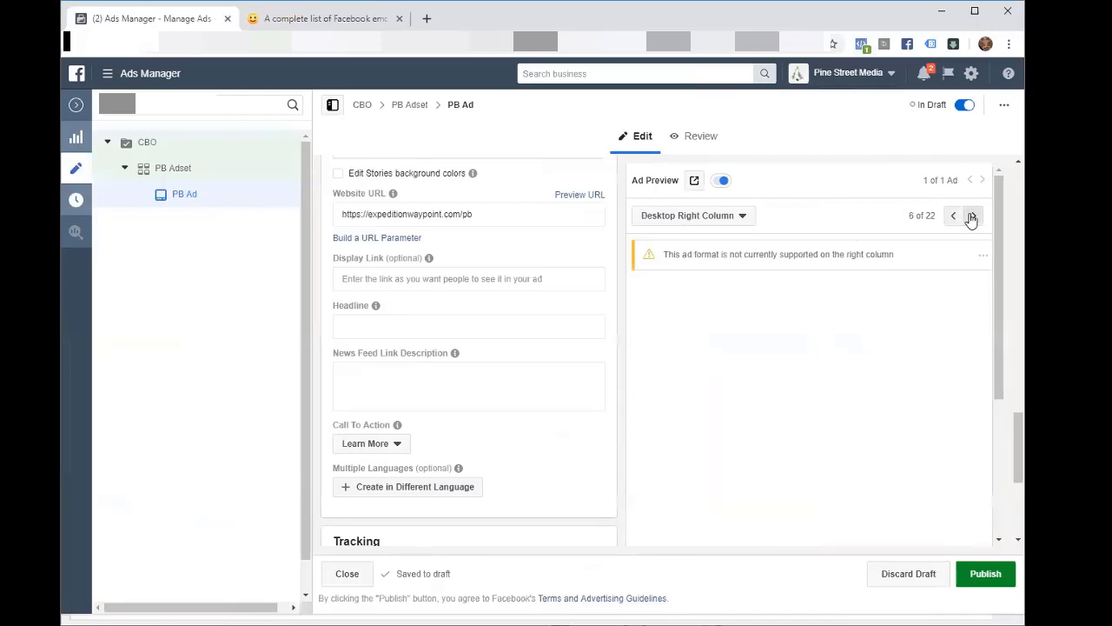
left_click(972, 216)
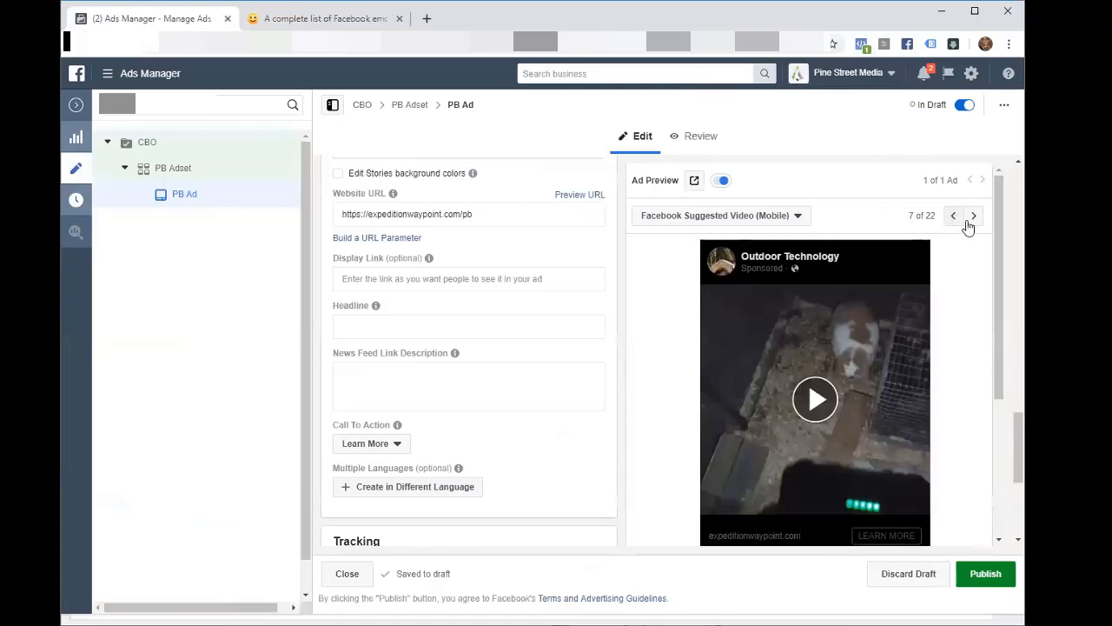
left_click(971, 223)
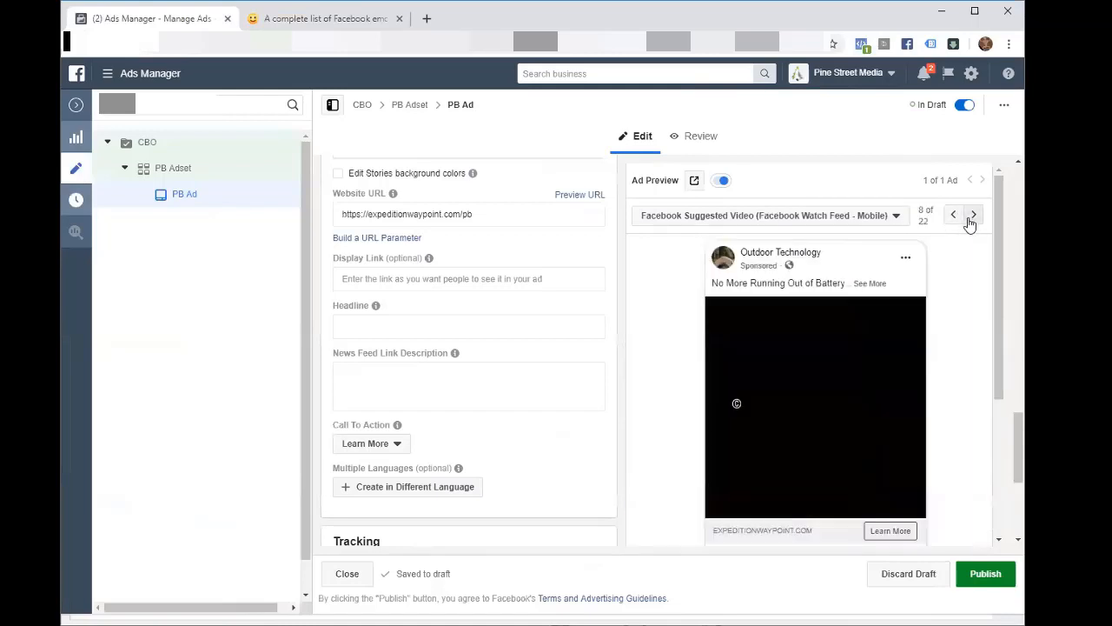
- Page the ad preview back from Facebook Suggested Video to the Mobile News Feed placement
left_click(951, 218)
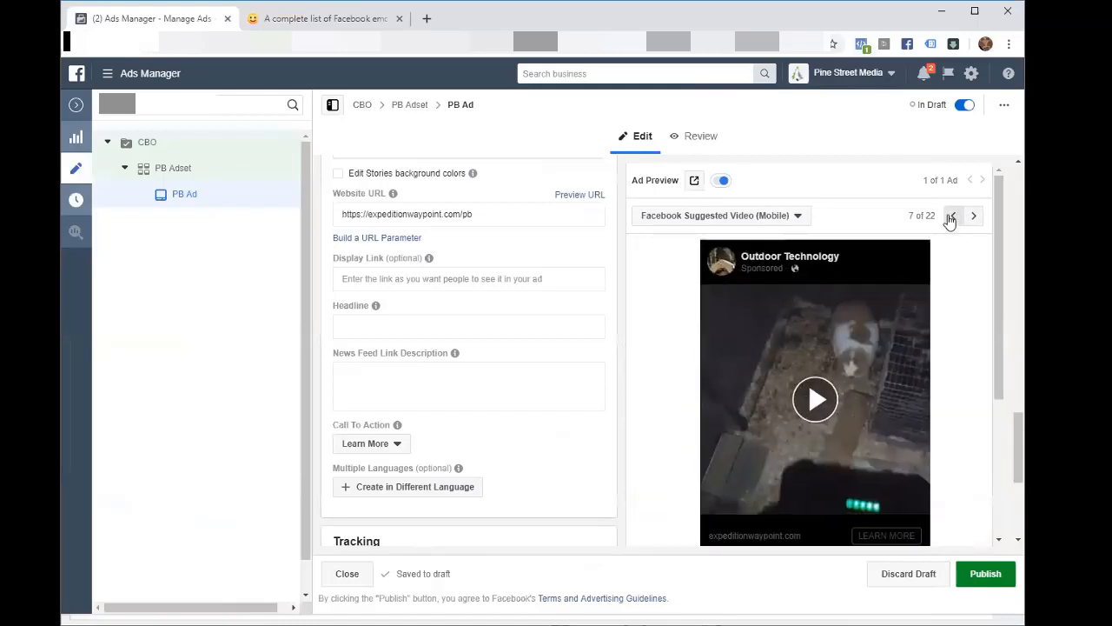
left_click(950, 218)
left_click(950, 217)
left_click(951, 217)
left_click(950, 217)
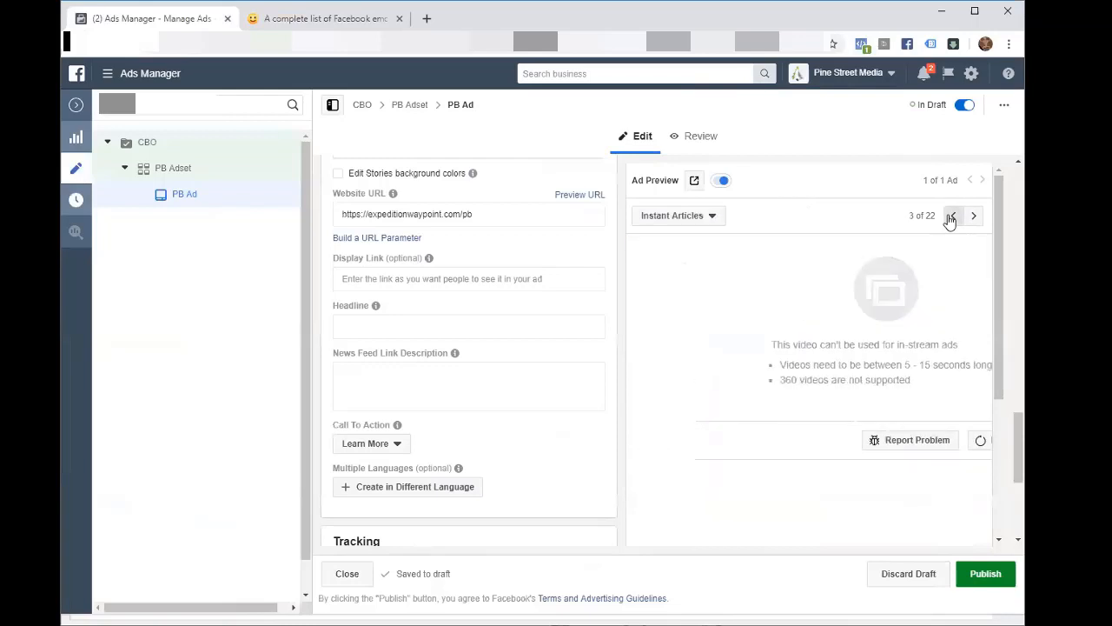
left_click(950, 217)
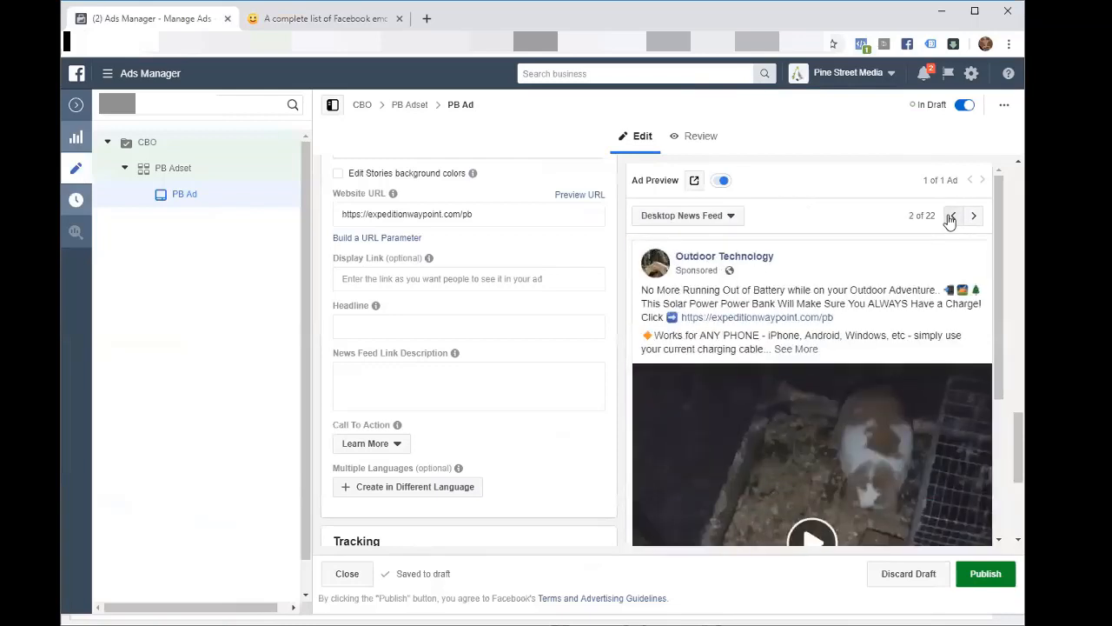
left_click(950, 217)
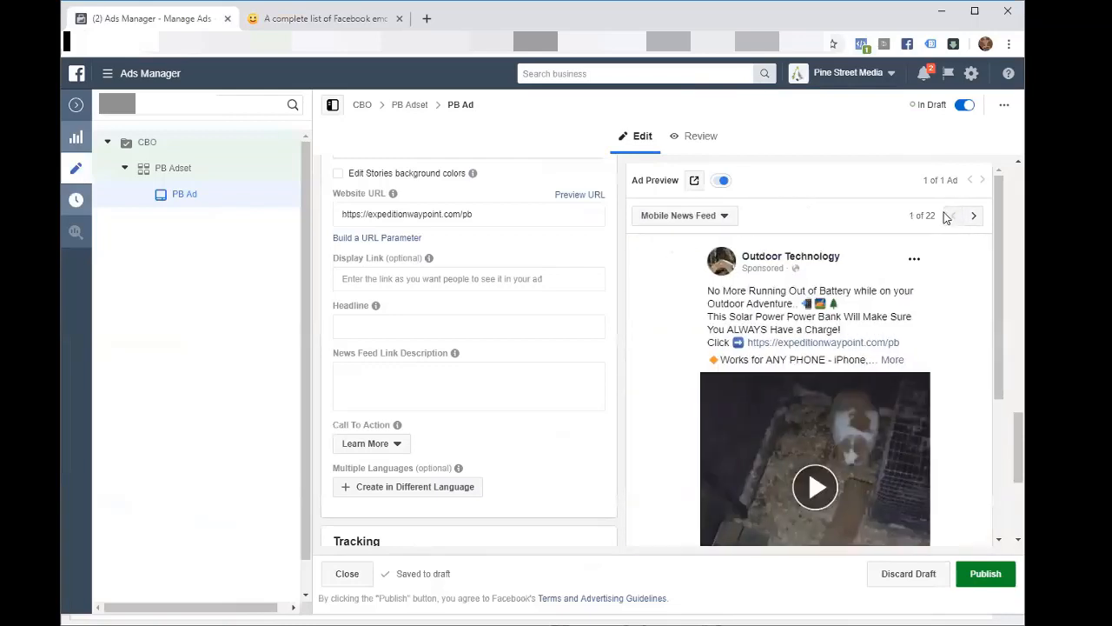
- Set the ad's headline to "No More Running Out of Battery while on your Outdoor Adventures"
scroll(781, 218, "down", 3)
scroll(383, 439, "down", 3)
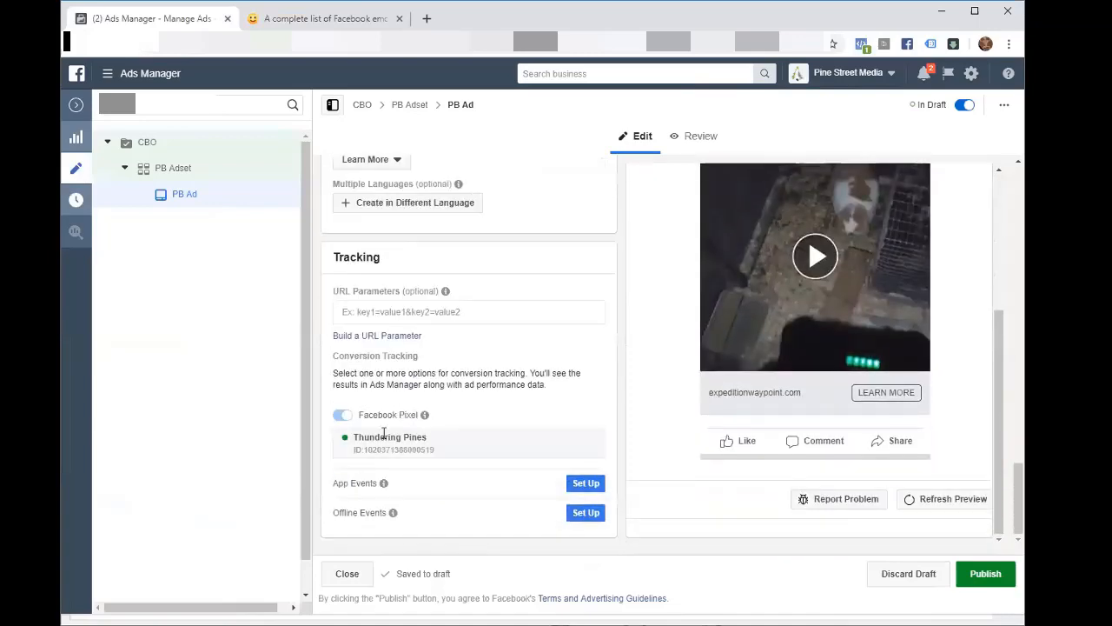
scroll(383, 435, "up", 5)
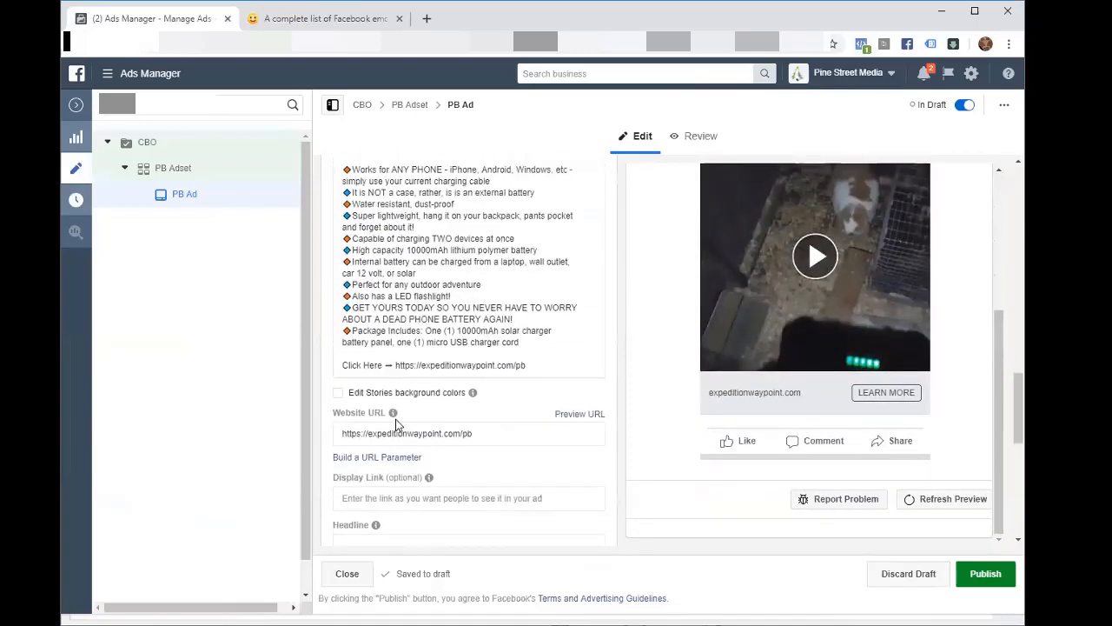
scroll(396, 424, "down", 1)
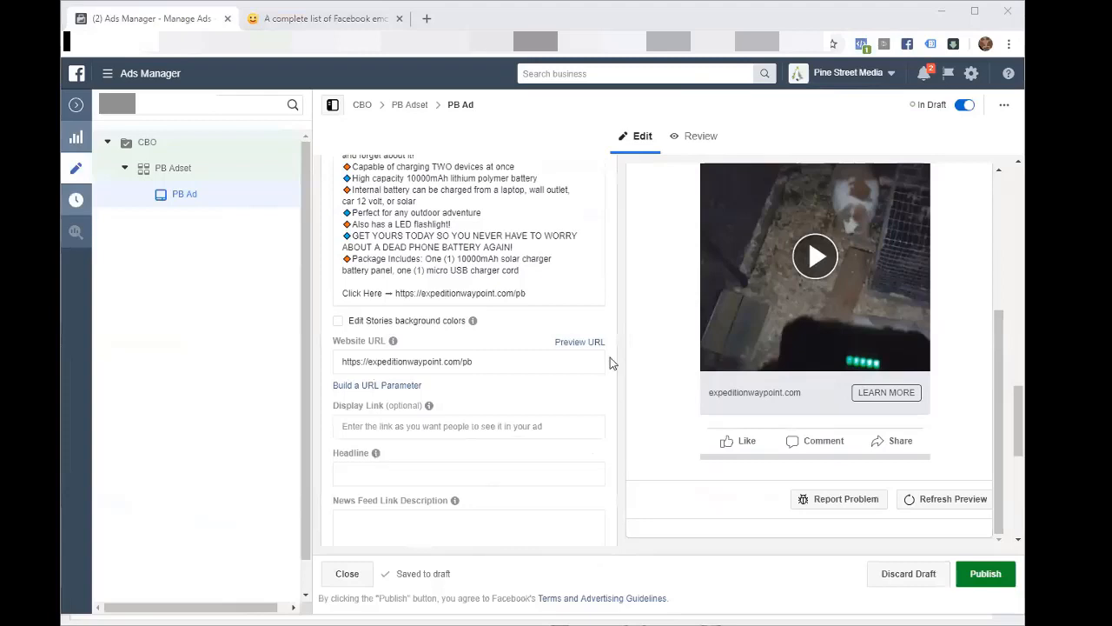
left_click(379, 474)
type("No More Running Out of Battery while on your Outdoor Adventures")
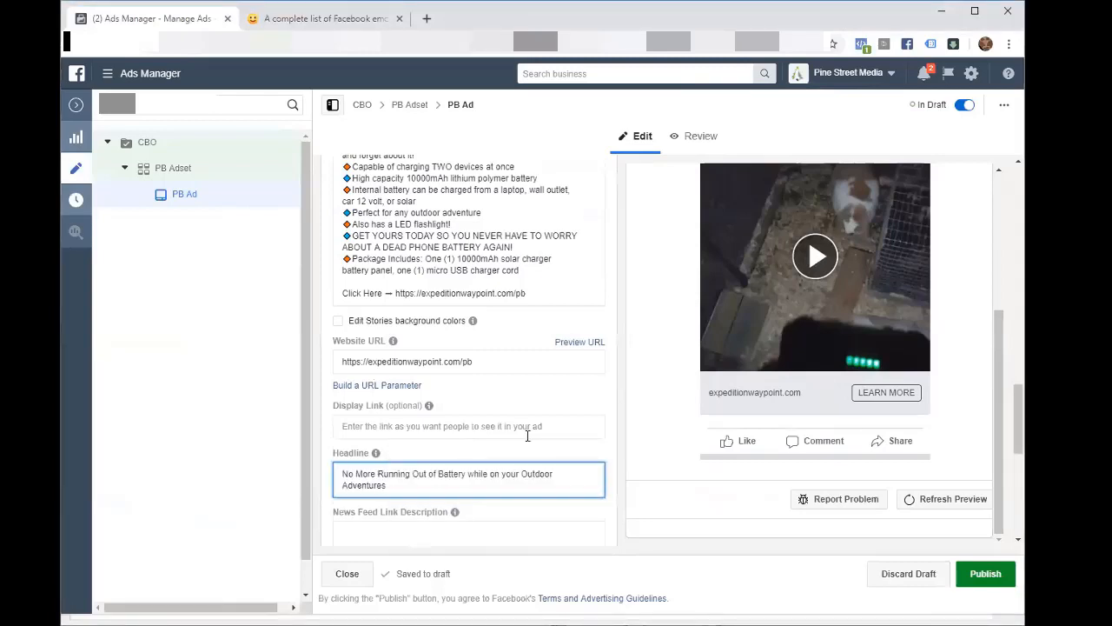
left_click(559, 397)
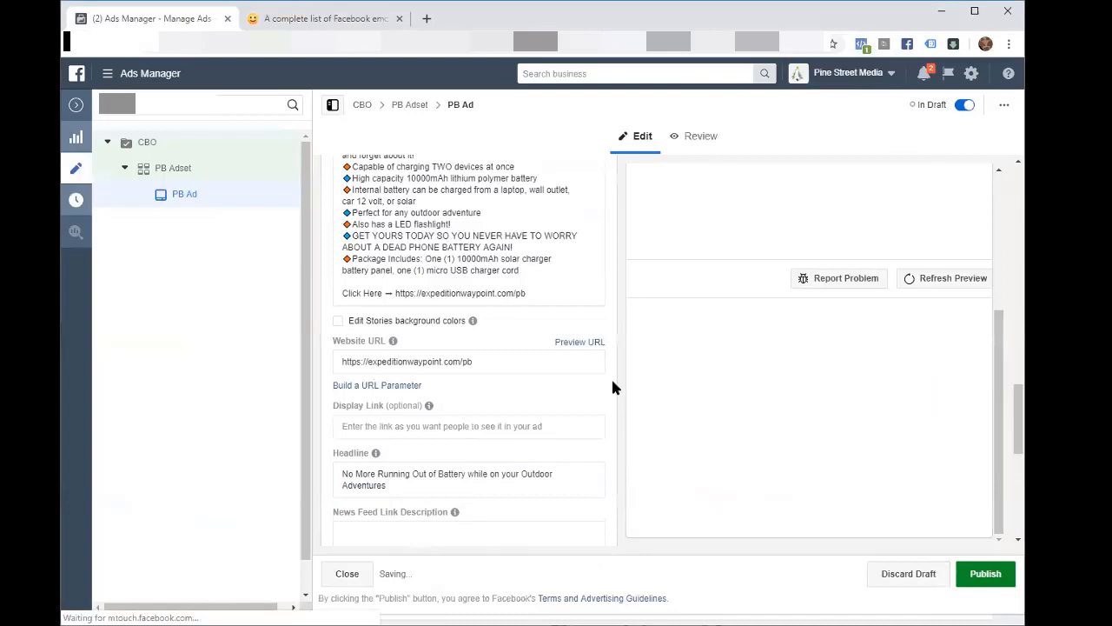
- Check how the headline appears in the Mobile News Feed and Desktop News Feed previews
scroll(611, 376, "up", 3)
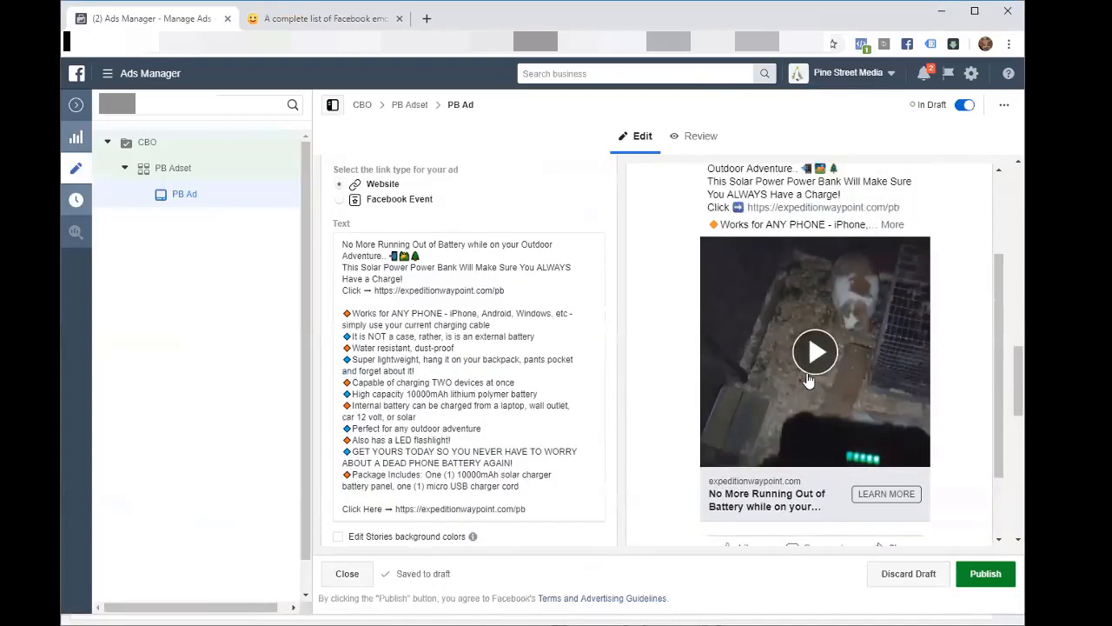
scroll(808, 380, "up", 3)
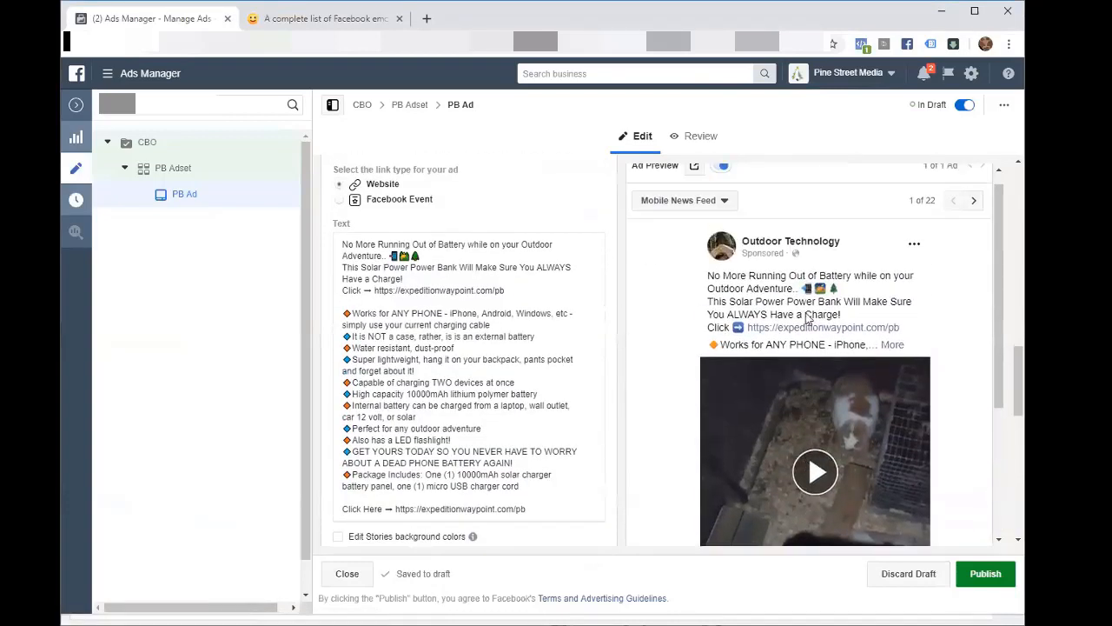
scroll(807, 318, "up", 1)
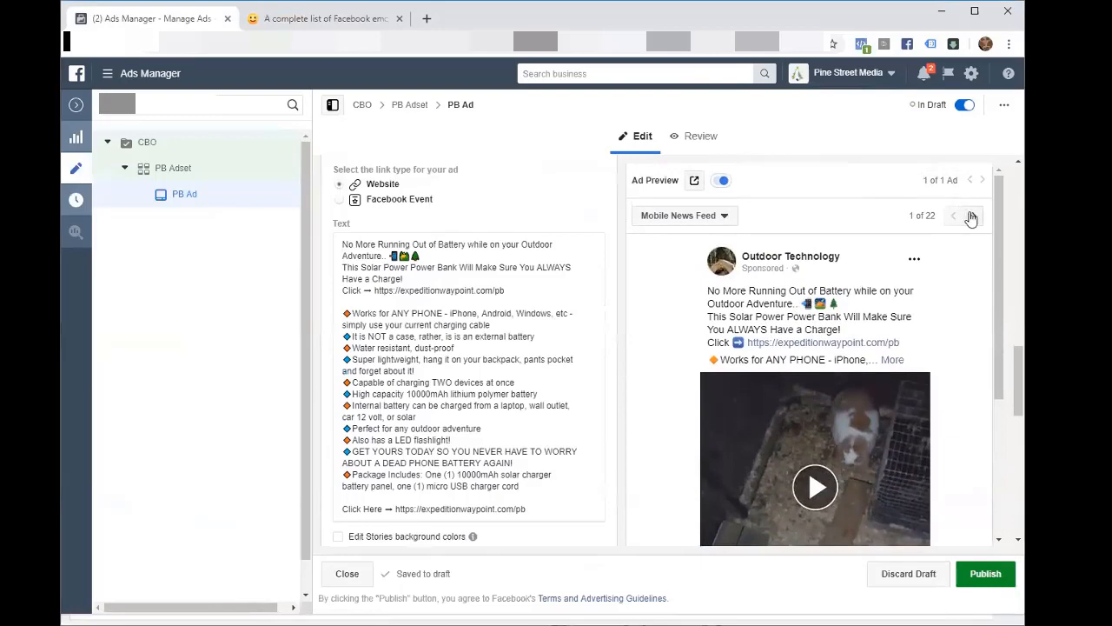
left_click(972, 218)
scroll(833, 287, "down", 2)
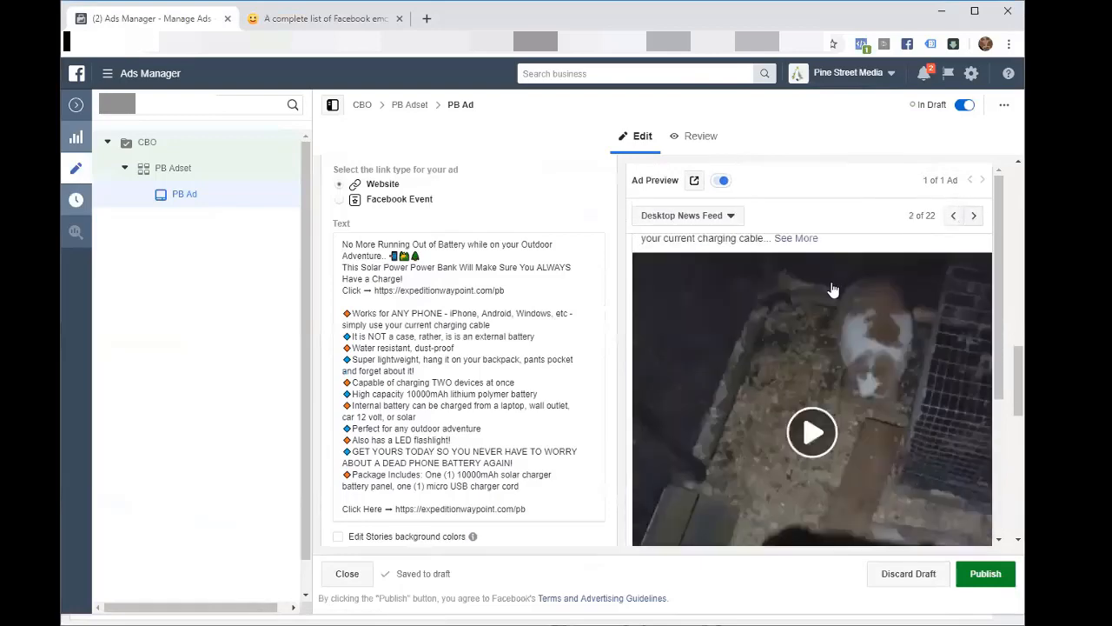
scroll(802, 350, "down", 3)
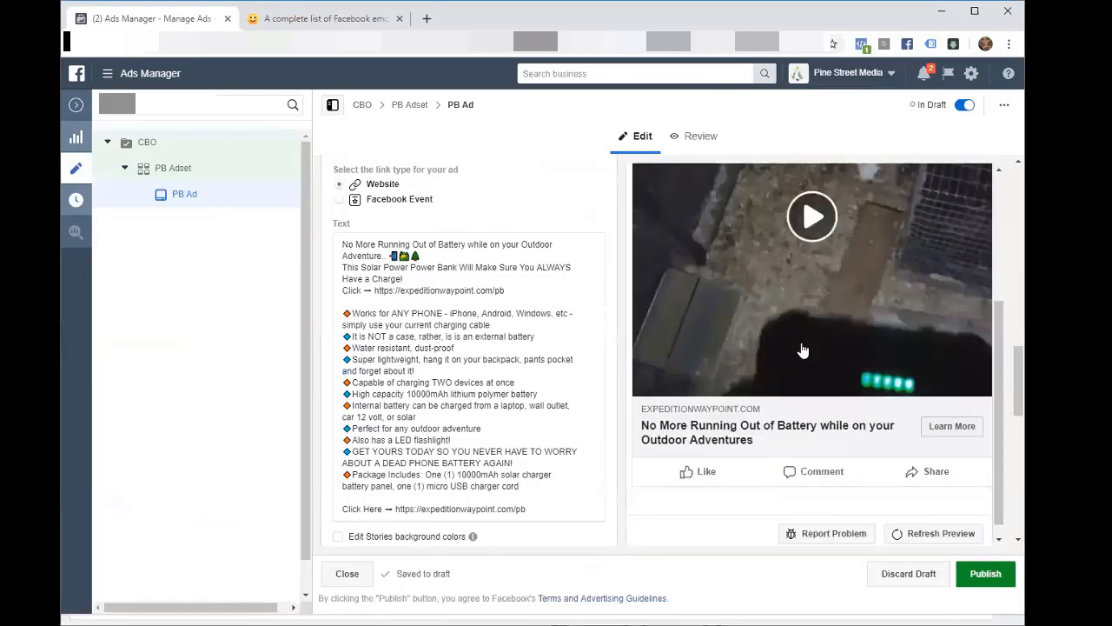
scroll(524, 331, "down", 2)
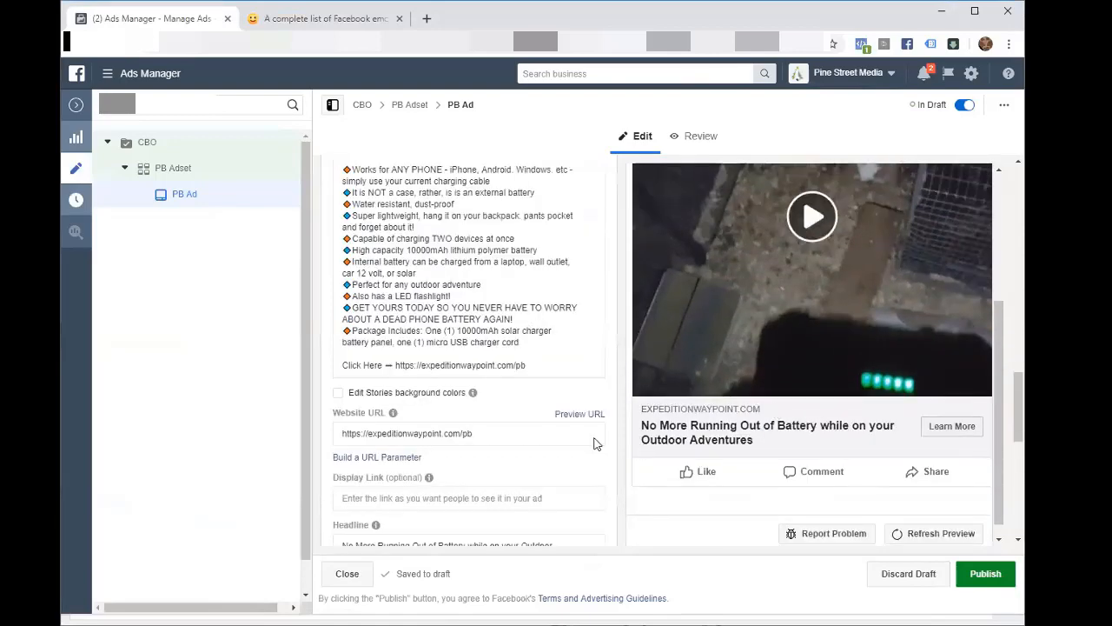
scroll(658, 390, "up", 5)
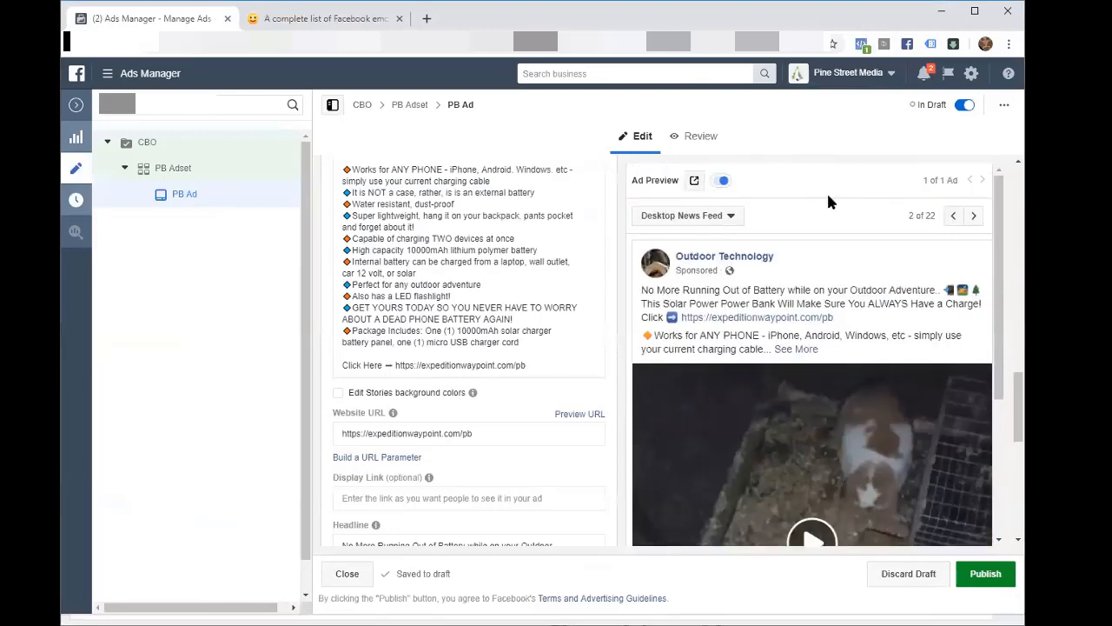
- Compare the ad text and video layout between the Mobile News Feed and Desktop News Feed previews
left_click(950, 217)
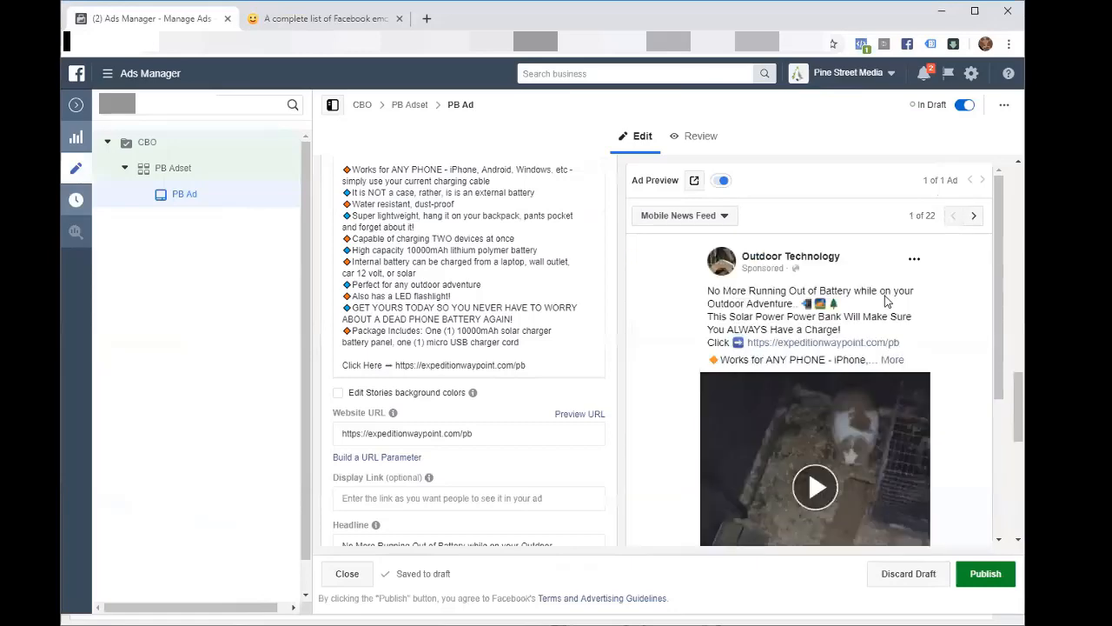
scroll(887, 304, "down", 3)
scroll(888, 304, "up", 2)
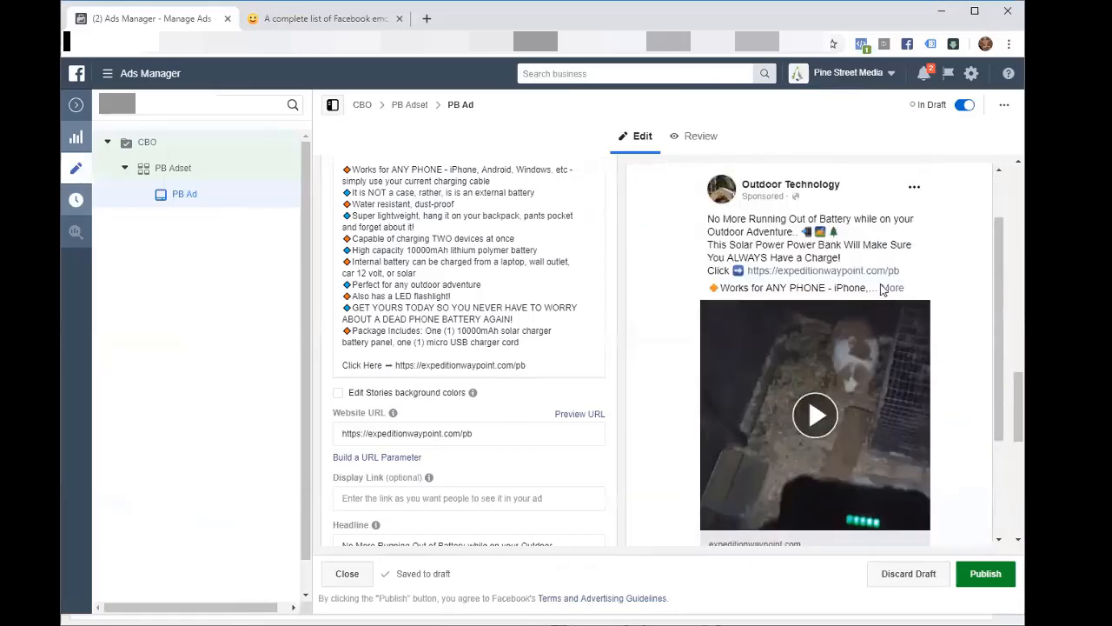
scroll(716, 266, "up", 1)
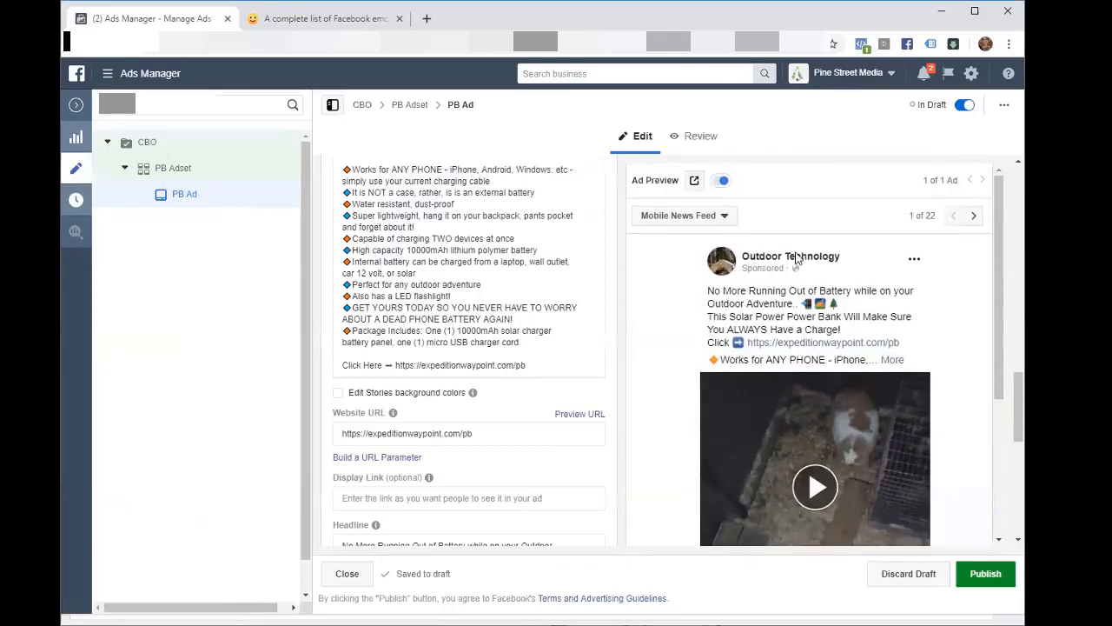
left_click(972, 216)
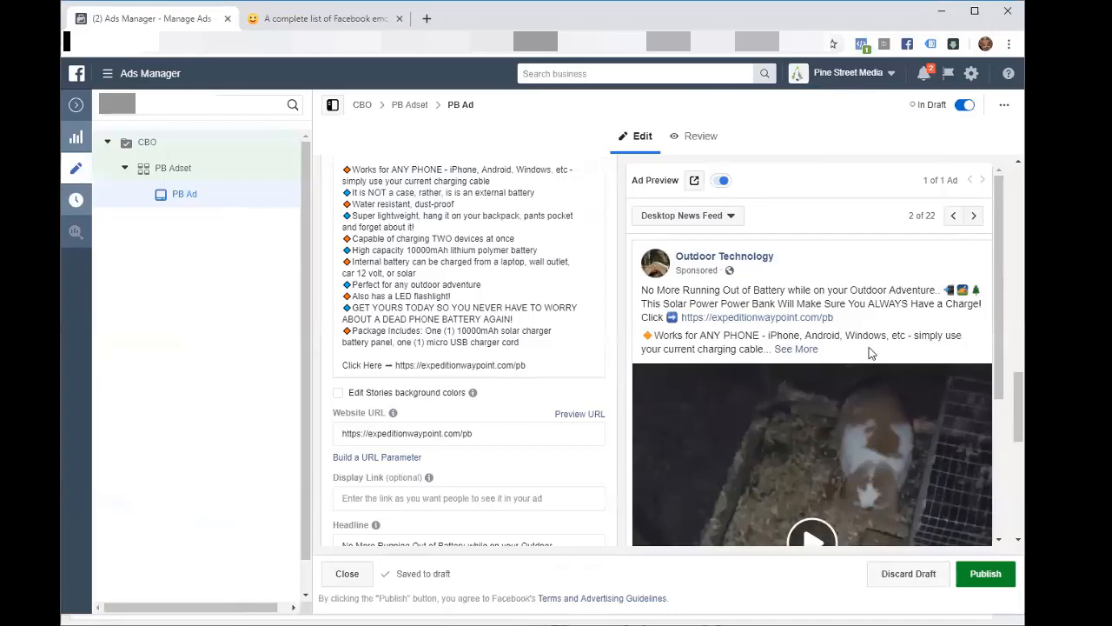
scroll(871, 352, "down", 2)
scroll(871, 355, "up", 5)
scroll(871, 355, "down", 1)
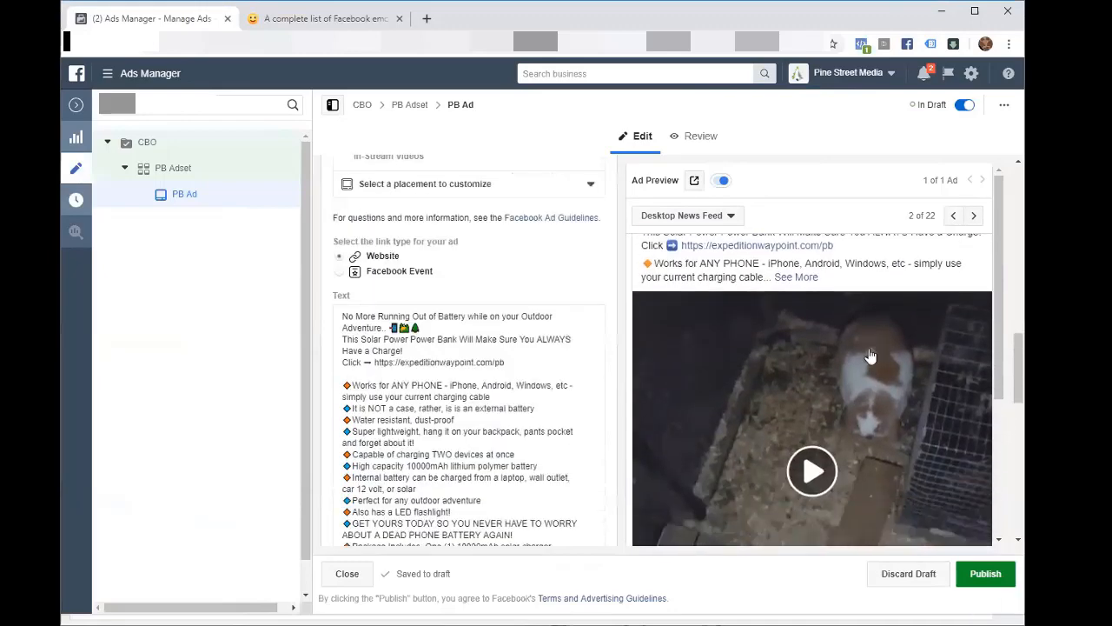
scroll(871, 354, "down", 1)
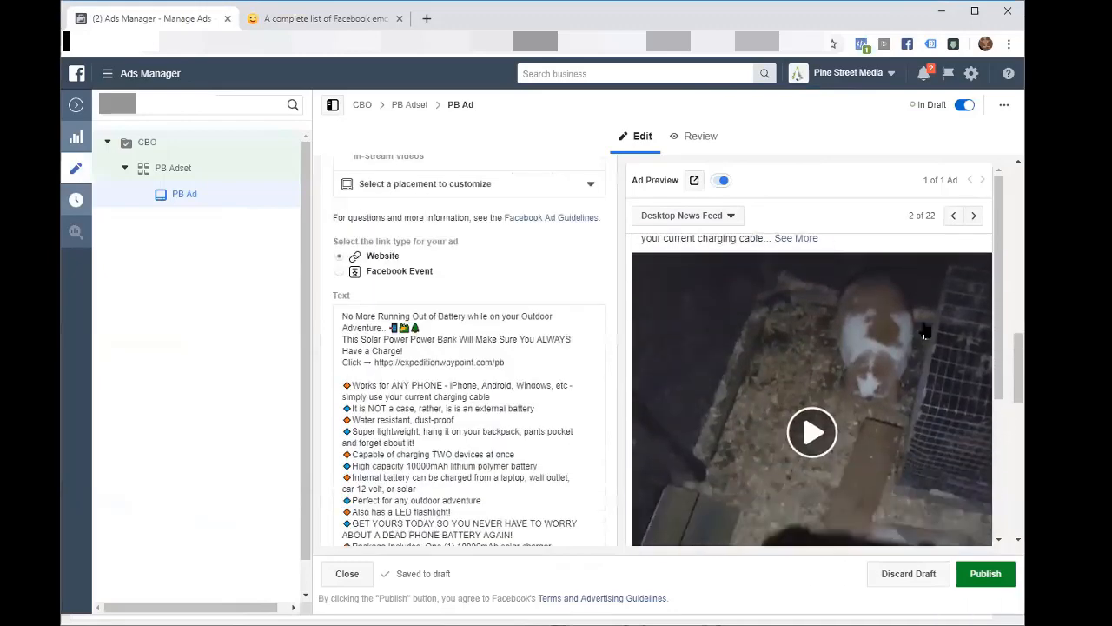
- Page through the remaining placement previews to the Instagram Feed preview
left_click(975, 216)
left_click(976, 216)
left_click(975, 216)
left_click(975, 216)
left_click(975, 216)
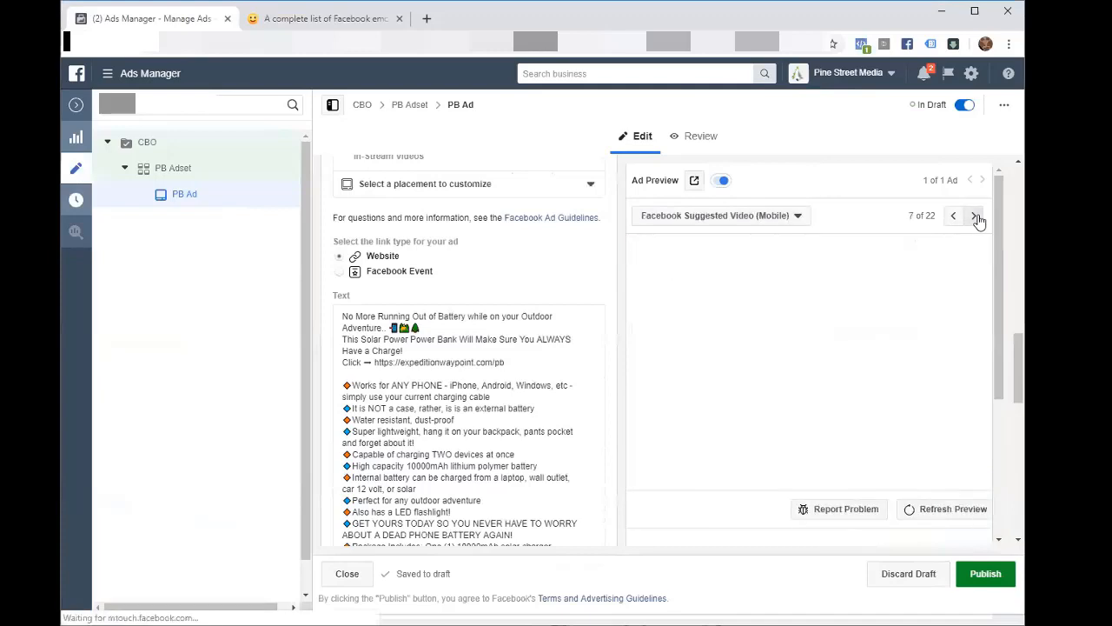
left_click(976, 216)
left_click(975, 216)
left_click(976, 217)
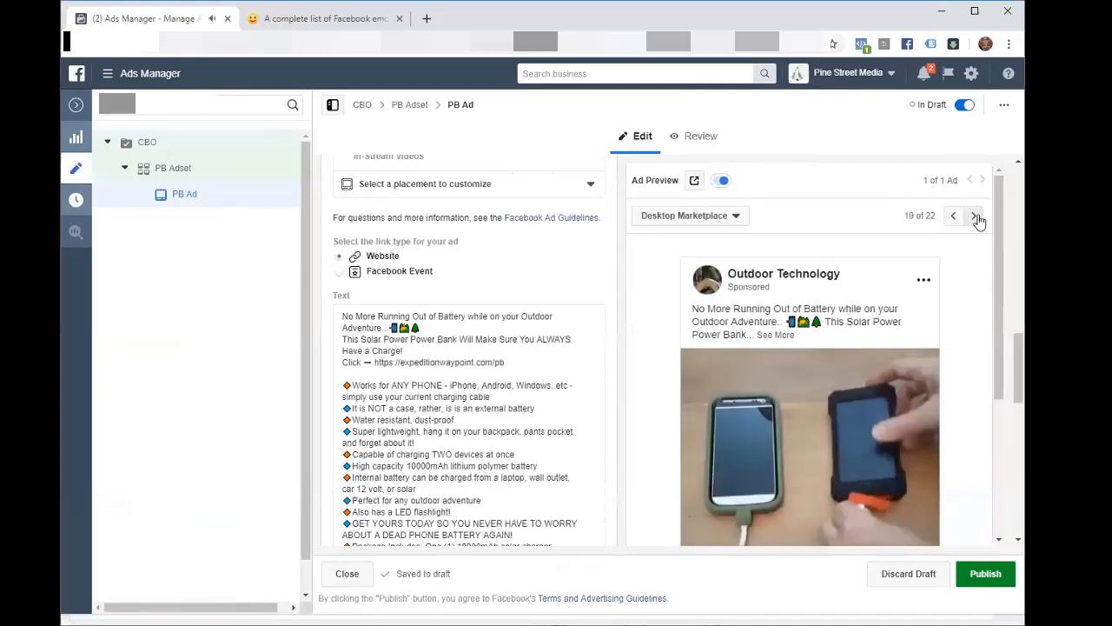
left_click(975, 216)
left_click(976, 217)
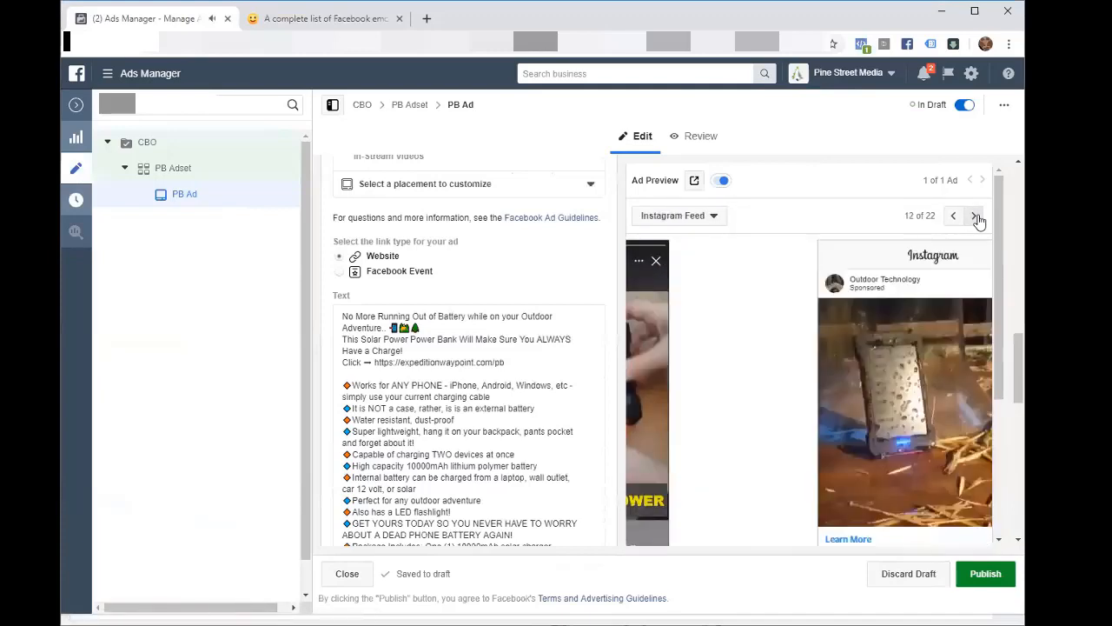
- Examine the video and caption in the Instagram Feed preview and refresh the preview
scroll(979, 220, "down", 1)
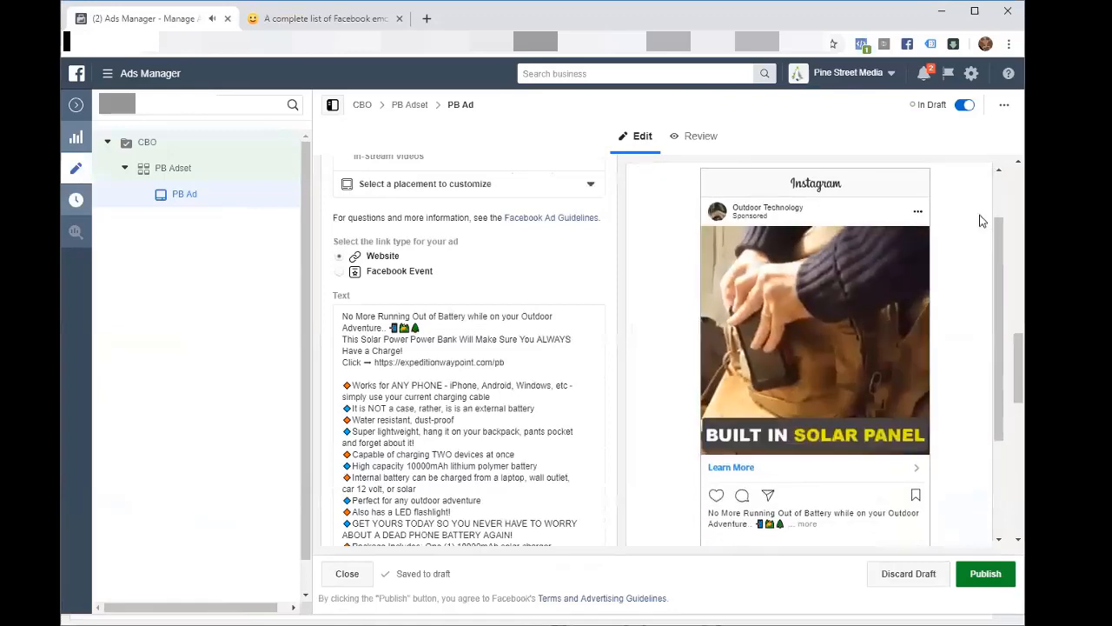
scroll(982, 219, "down", 1)
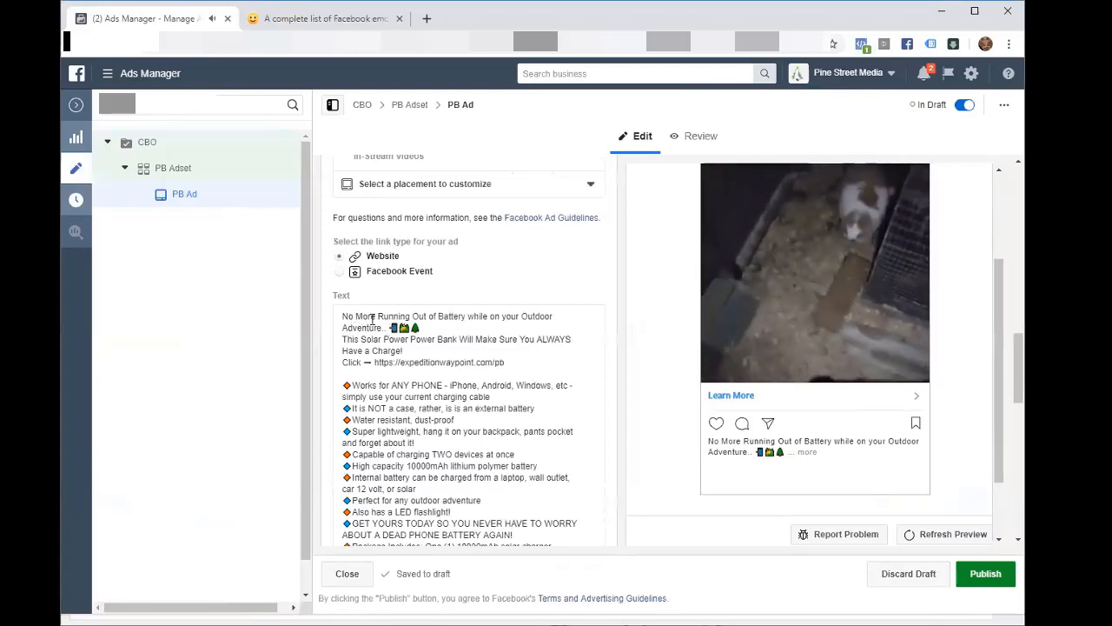
scroll(856, 421, "down", 1)
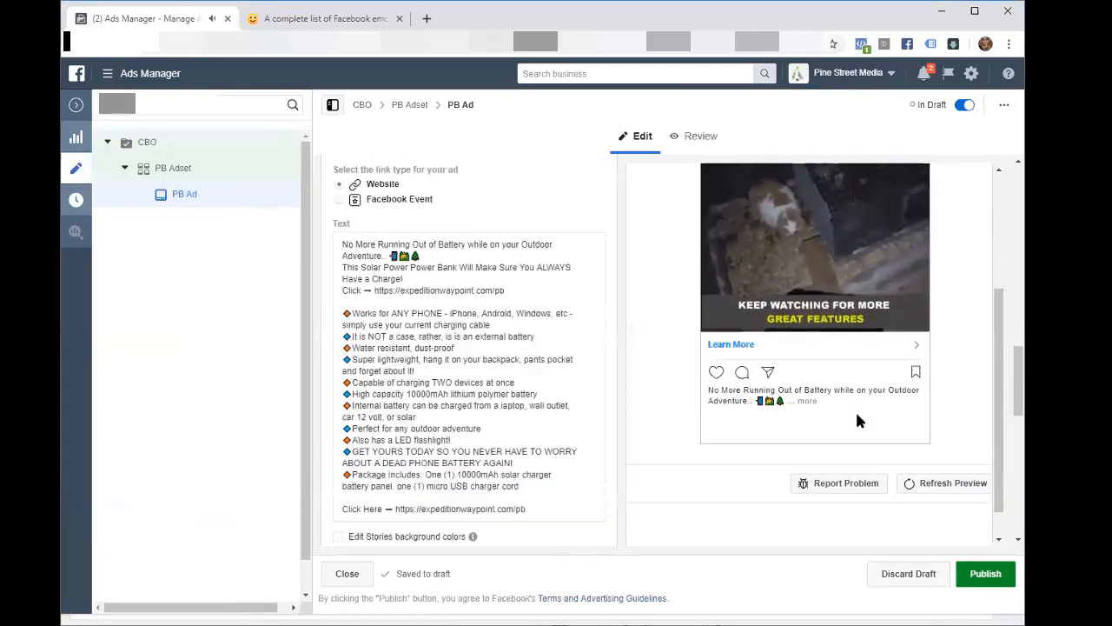
scroll(856, 421, "down", 1)
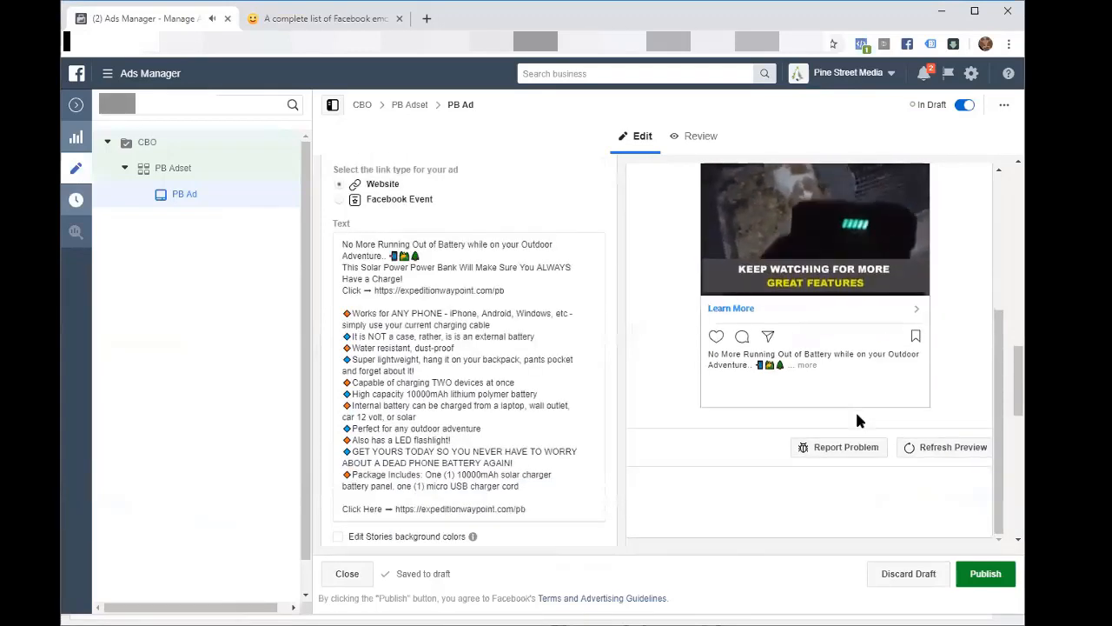
left_click(914, 450)
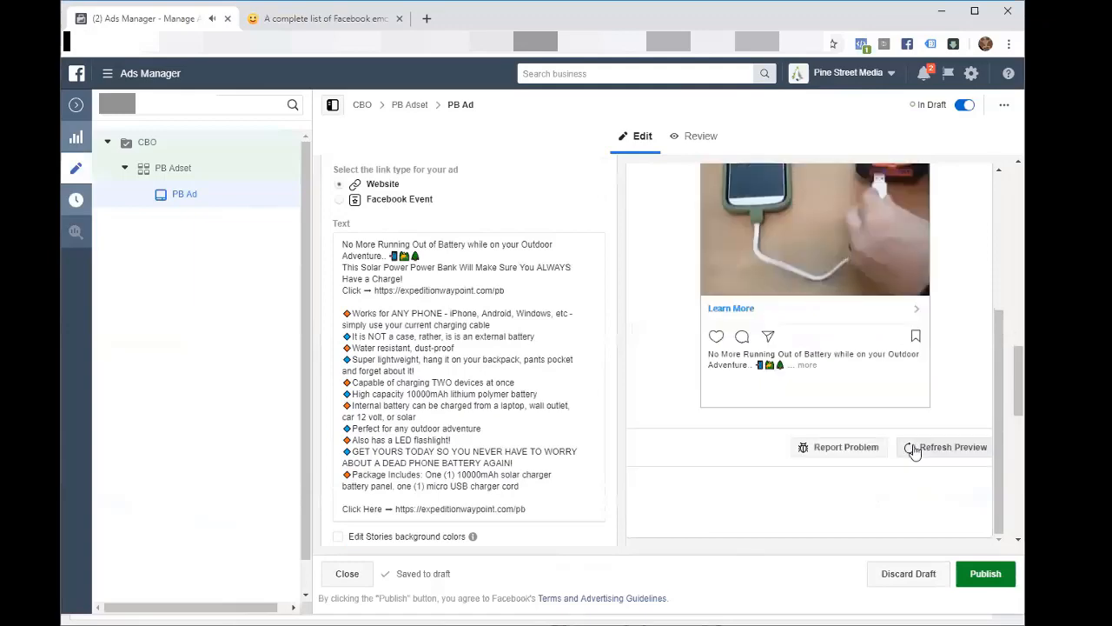
scroll(922, 424, "up", 3)
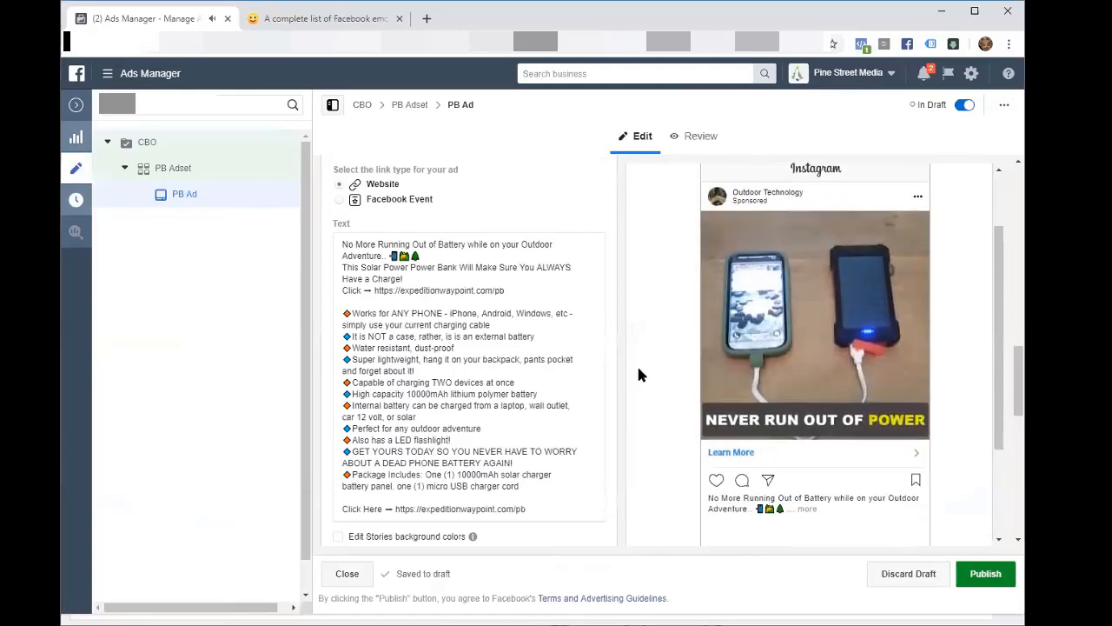
- Review the ad's website URL, headline, call to action and tracking settings, and return to the ad name and identity settings
scroll(455, 277, "down", 4)
scroll(456, 277, "down", 3)
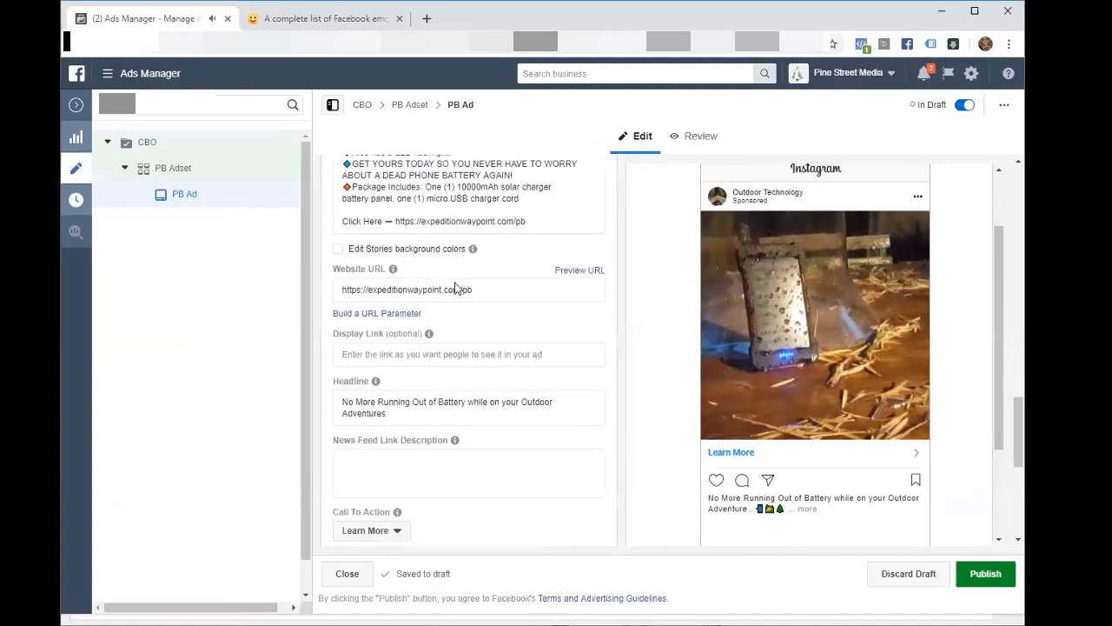
scroll(454, 289, "down", 5)
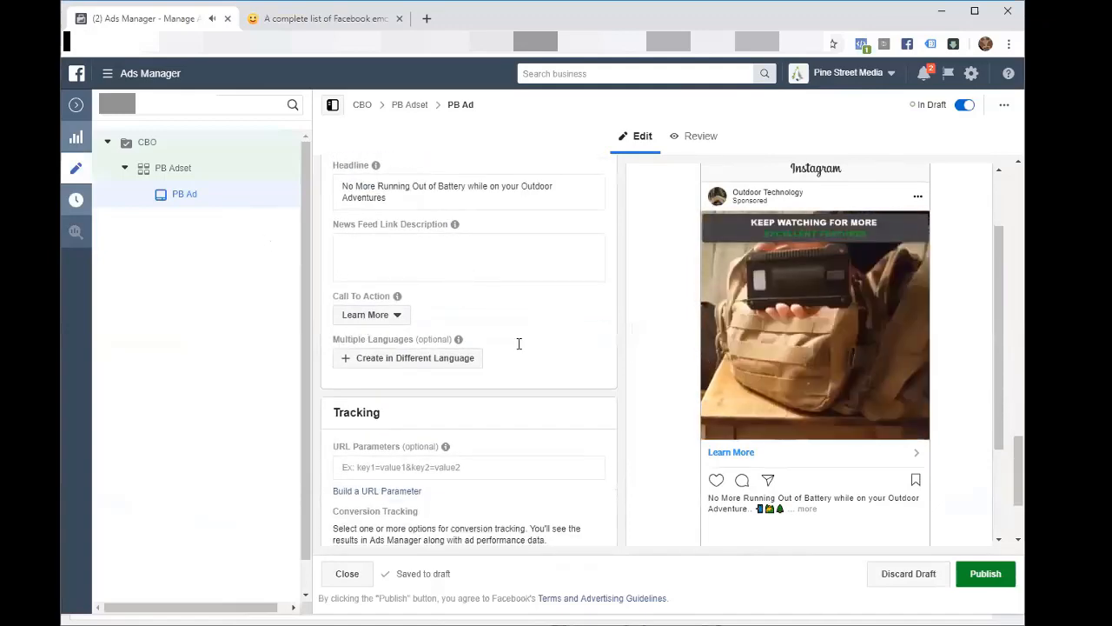
scroll(522, 374, "down", 3)
scroll(522, 379, "down", 1)
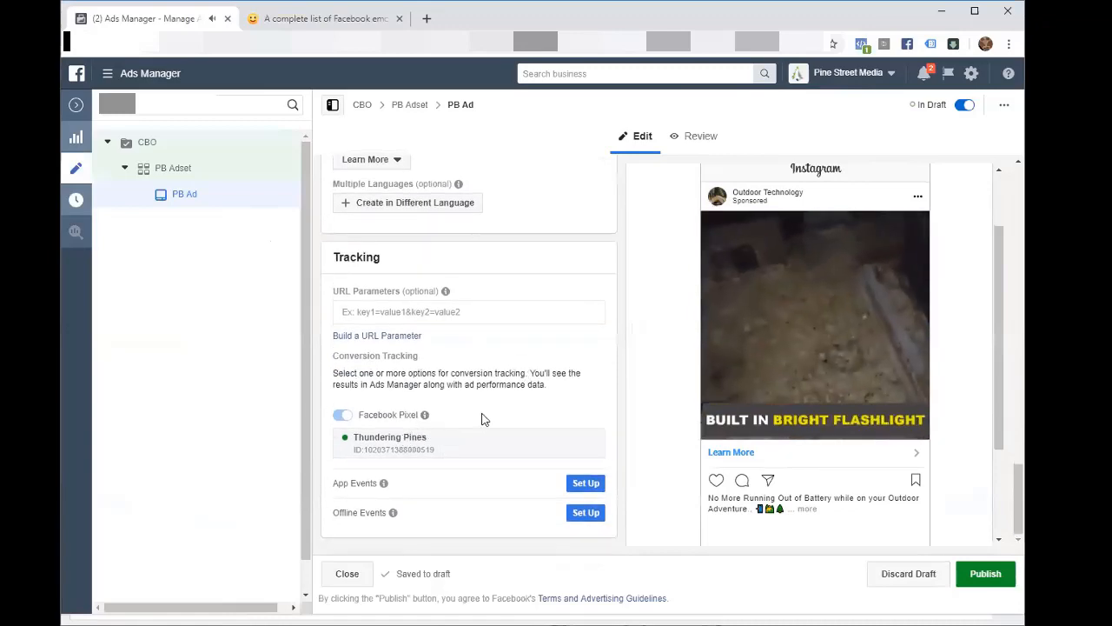
scroll(478, 415, "up", 10)
scroll(483, 413, "up", 10)
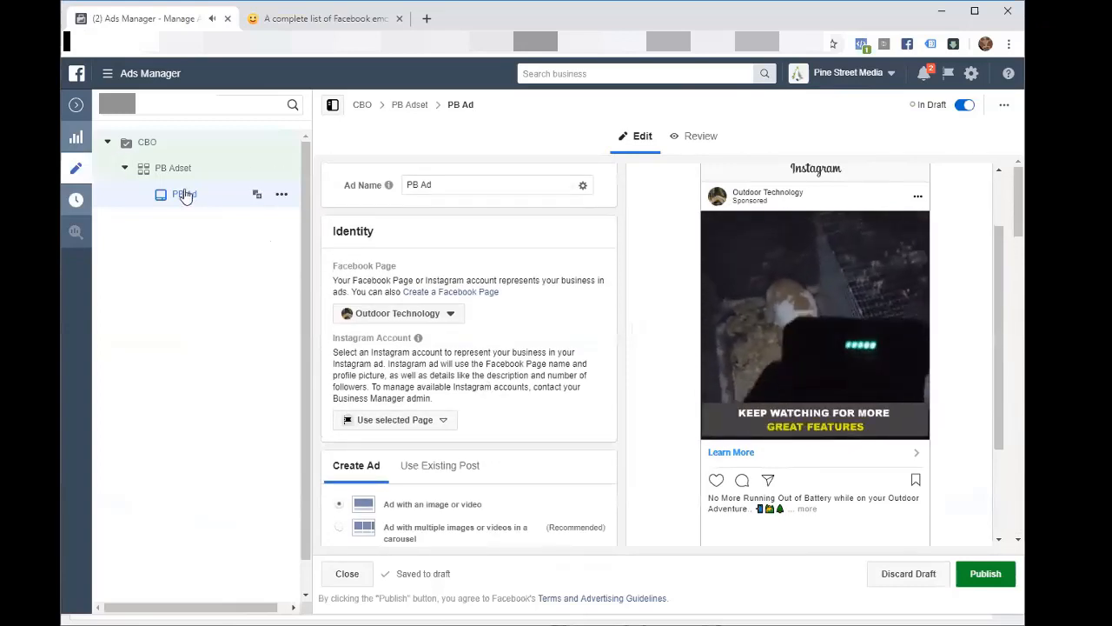
- Open the PB Adset settings and hide the pixel activity message under the Purchase conversion event
left_click(175, 169)
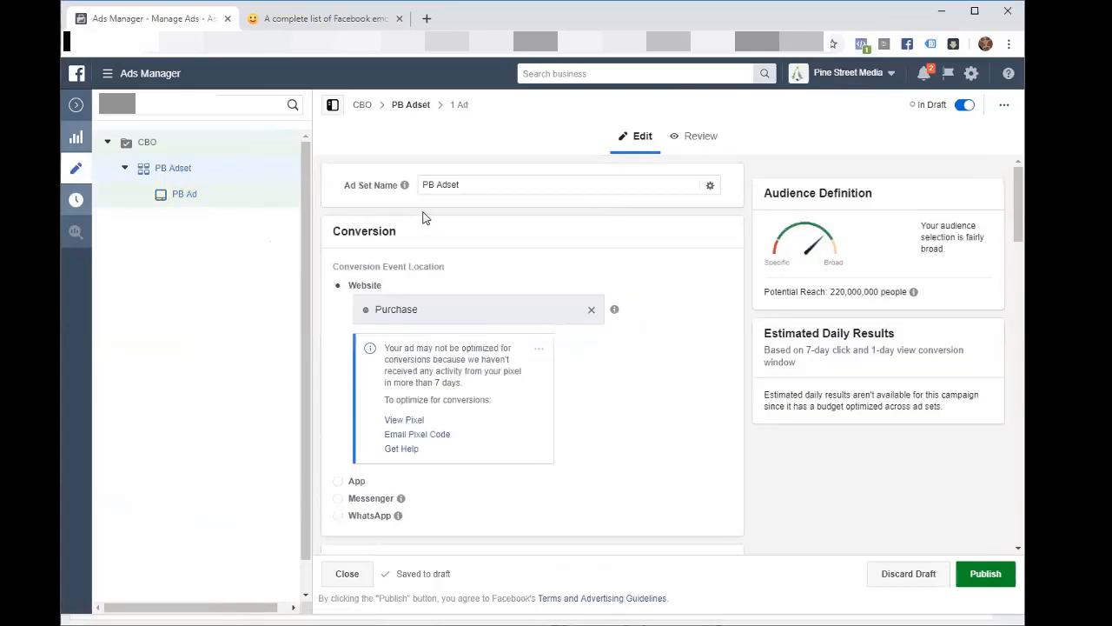
left_click(539, 352)
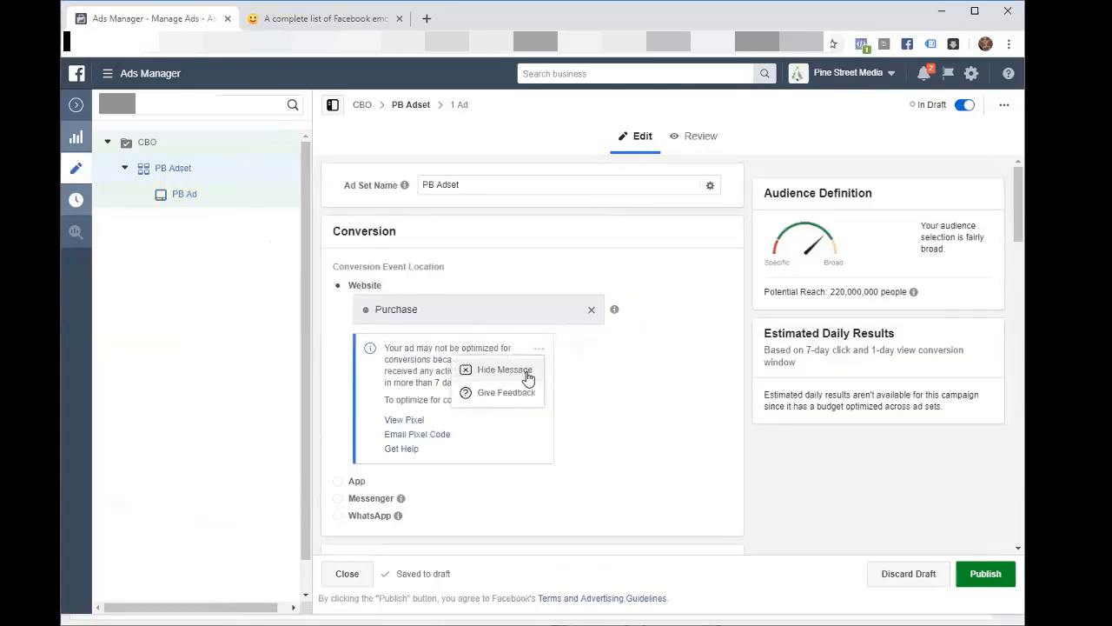
left_click(526, 374)
- Schedule the ad set to start on May 23, 2019 at 1:15 AM
scroll(538, 363, "down", 3)
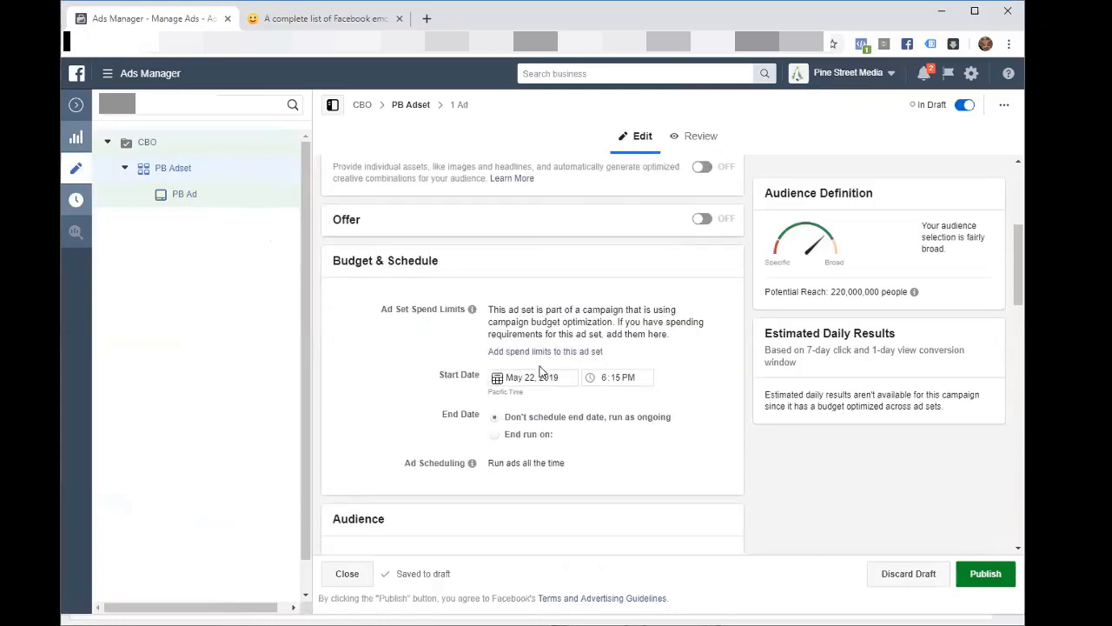
scroll(538, 371, "up", 2)
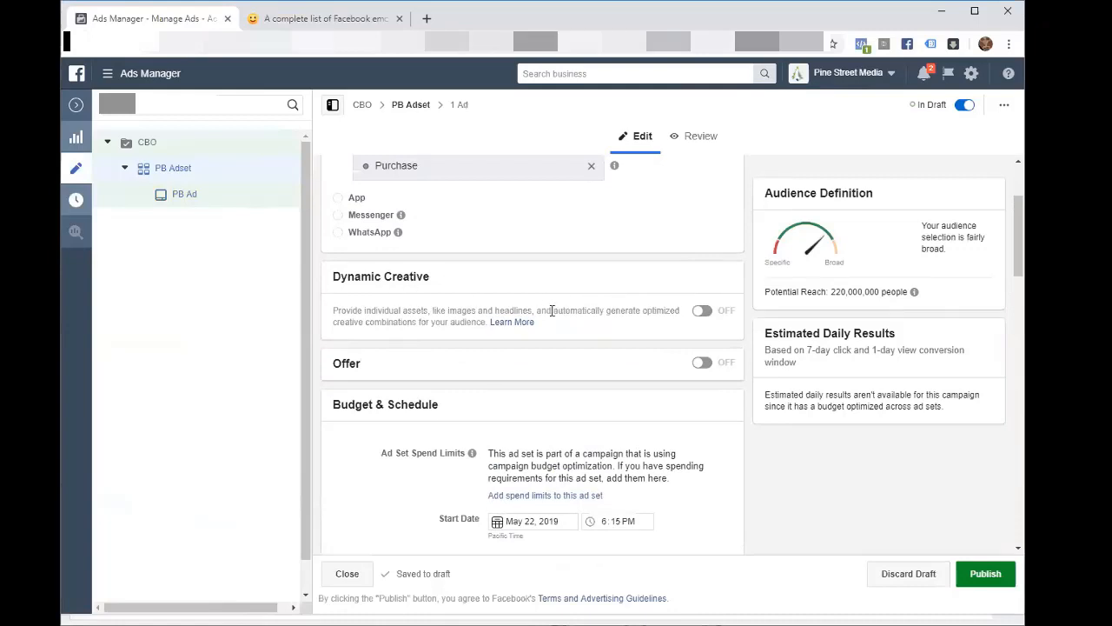
scroll(596, 384, "down", 3)
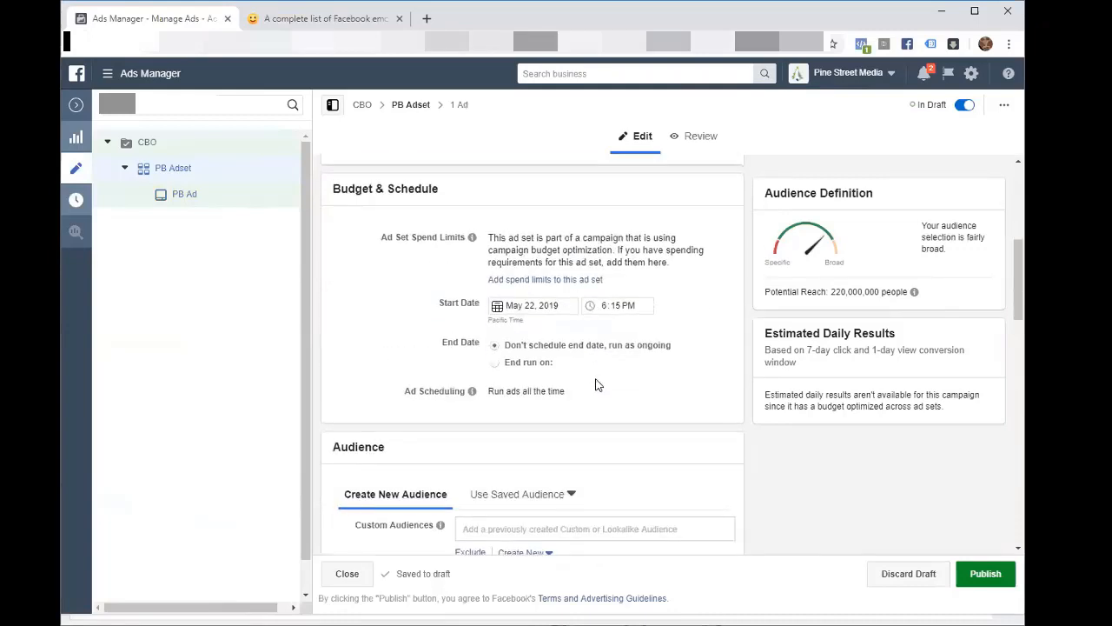
left_click(527, 306)
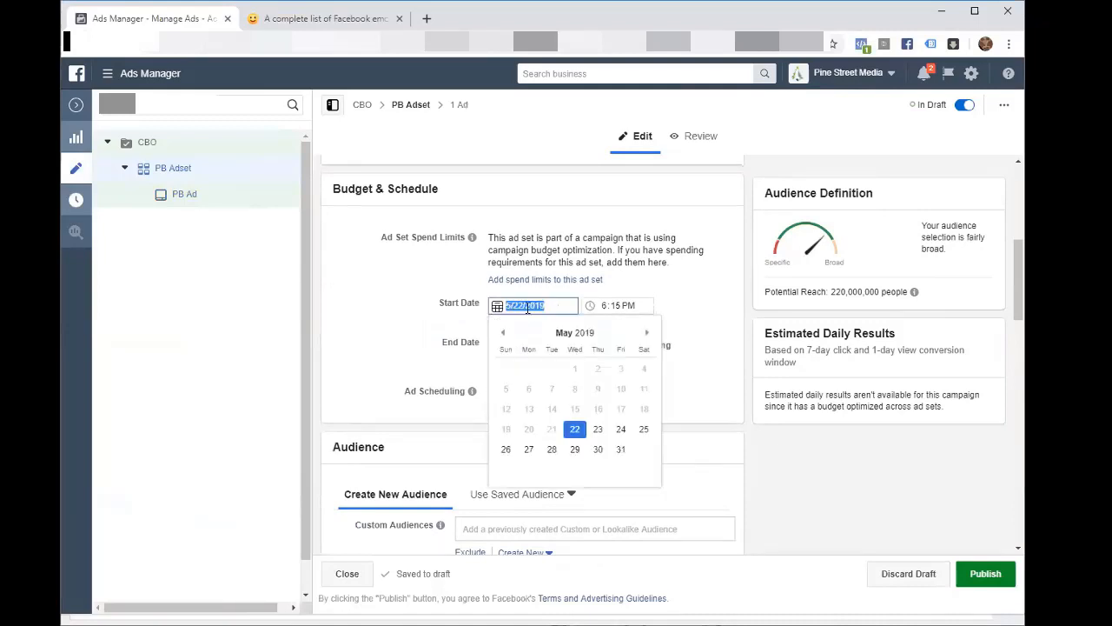
left_click(598, 428)
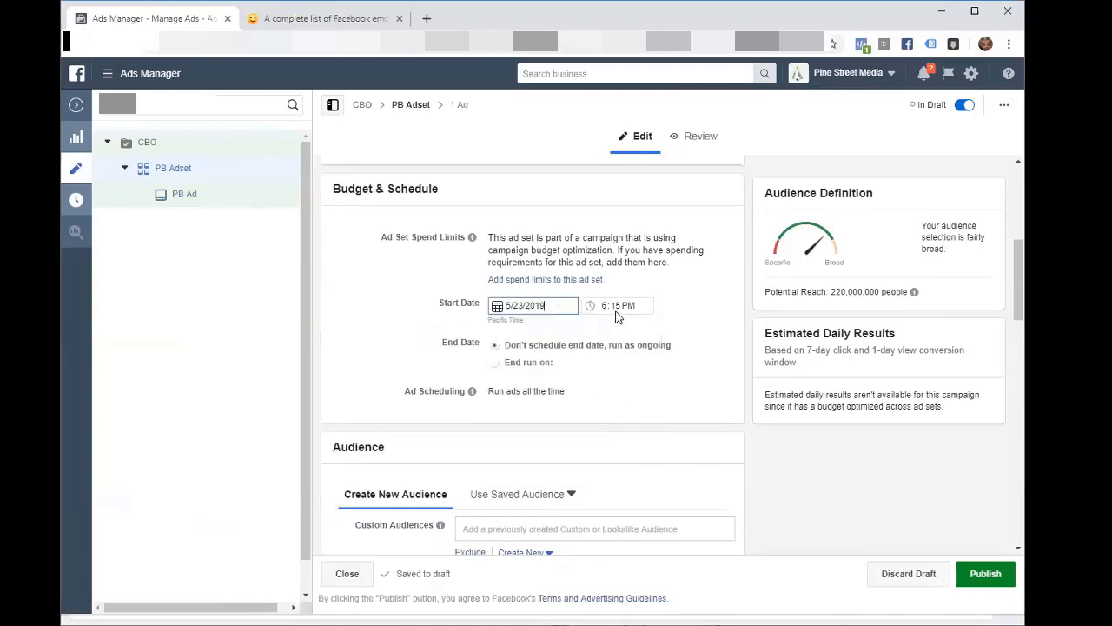
left_click(608, 309)
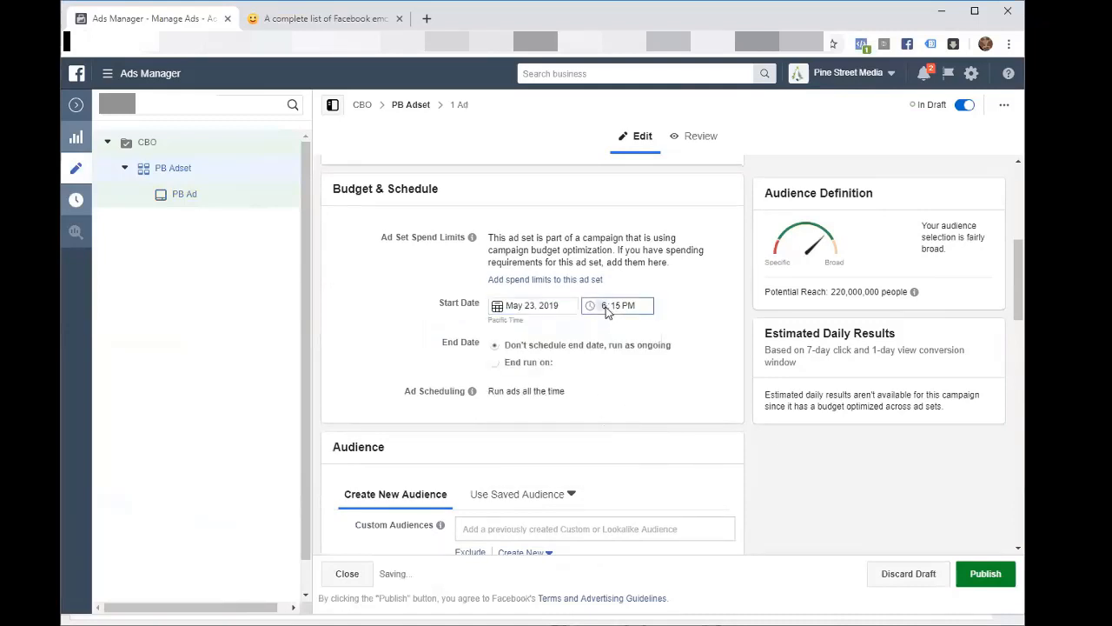
type("1")
left_click(622, 307)
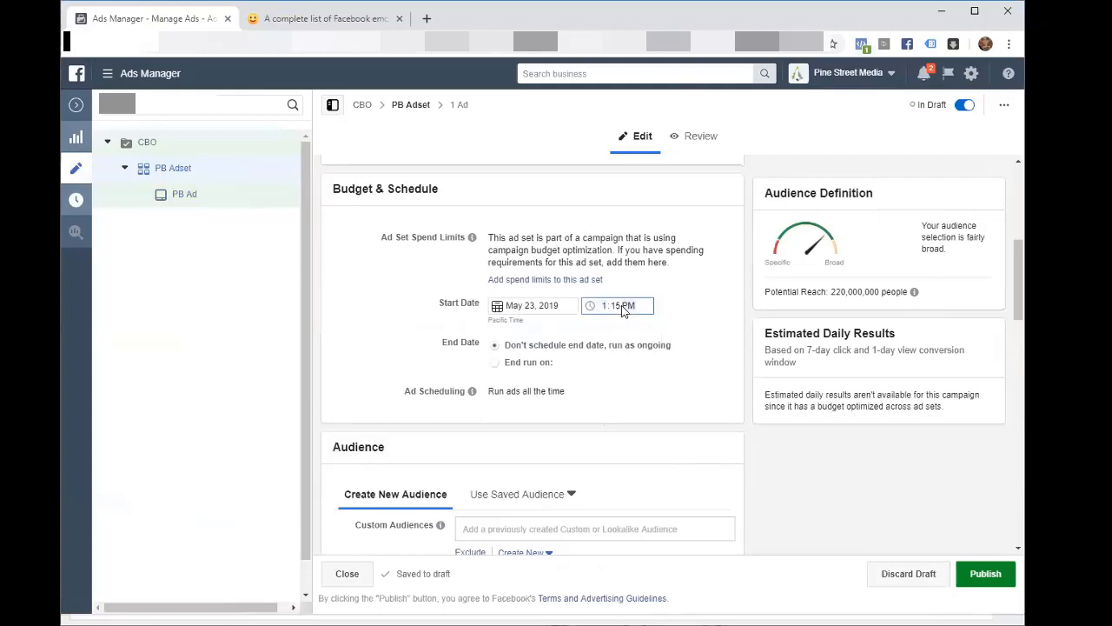
key("a")
left_click(666, 345)
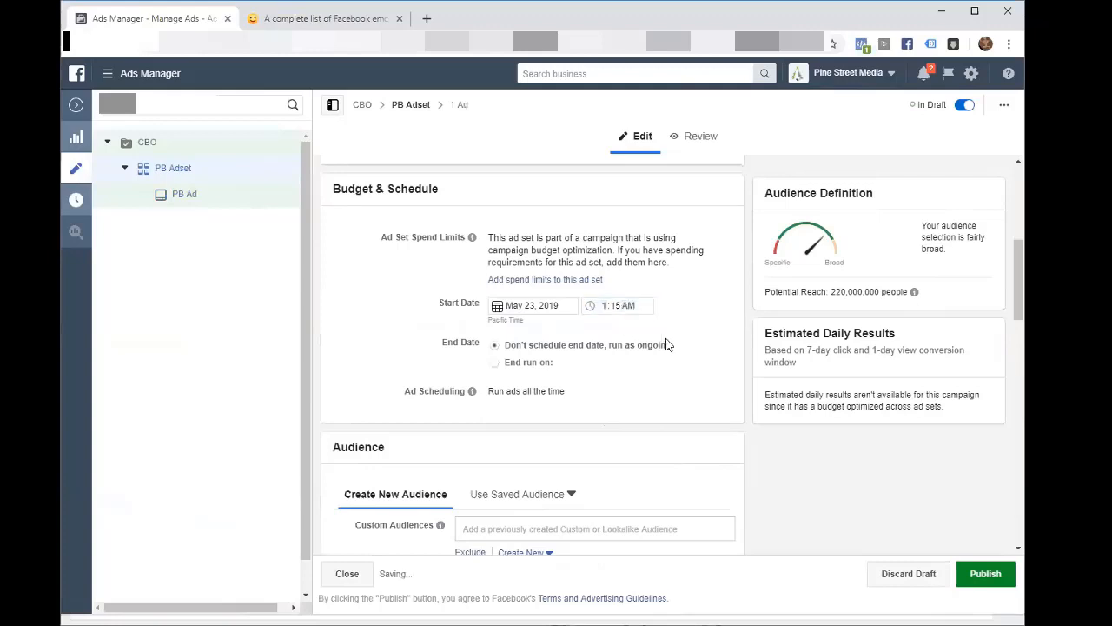
- Set the audience's minimum age to 25
scroll(571, 393, "down", 3)
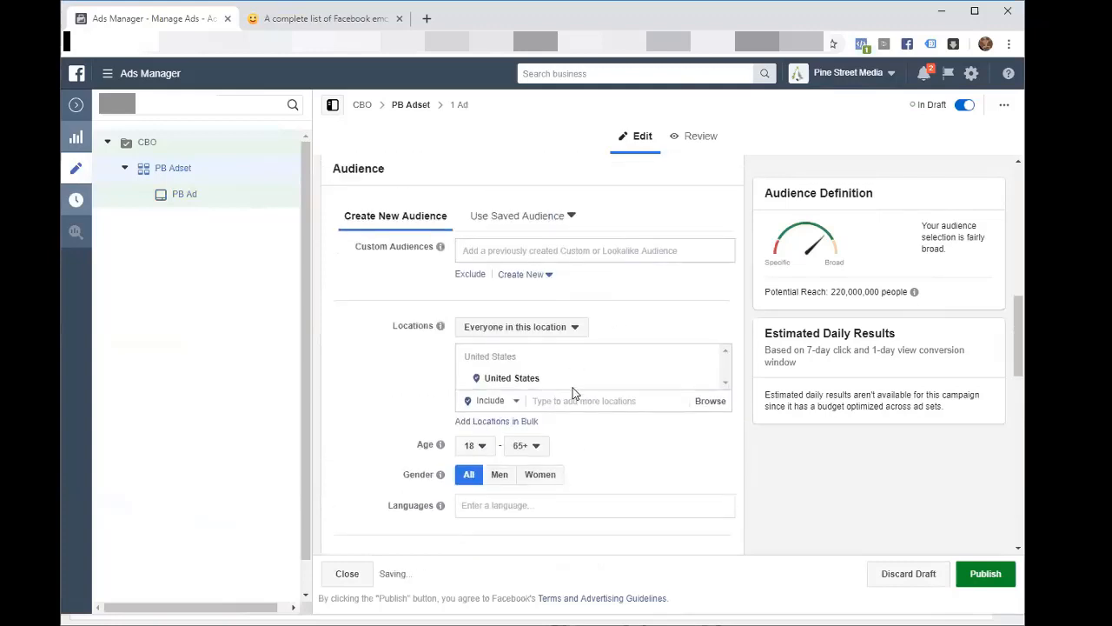
left_click(480, 437)
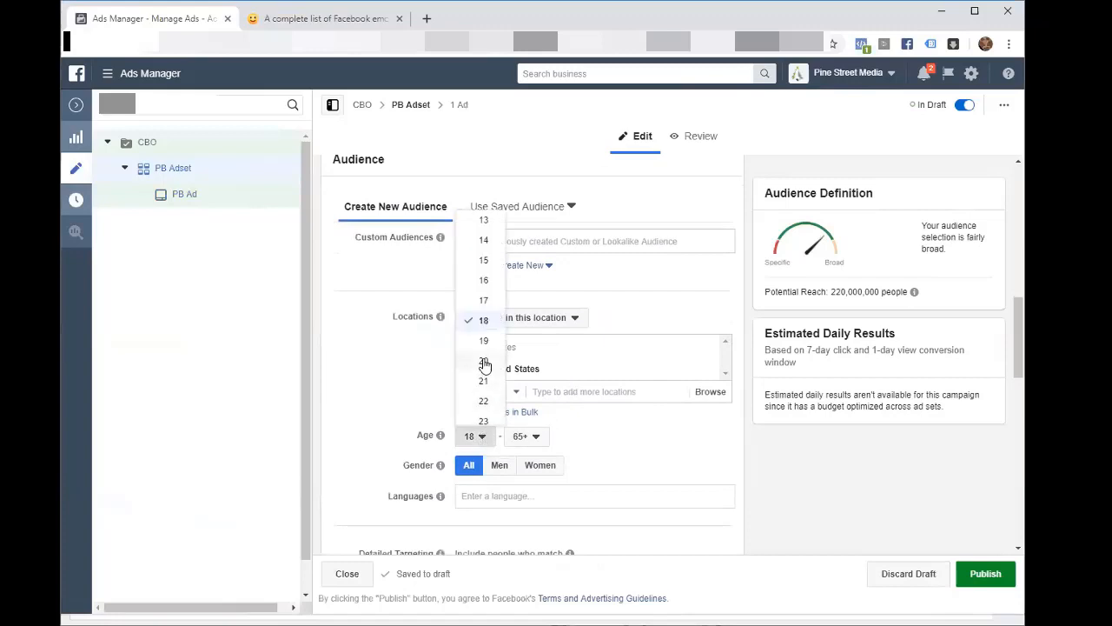
scroll(484, 399, "down", 1)
left_click(485, 395)
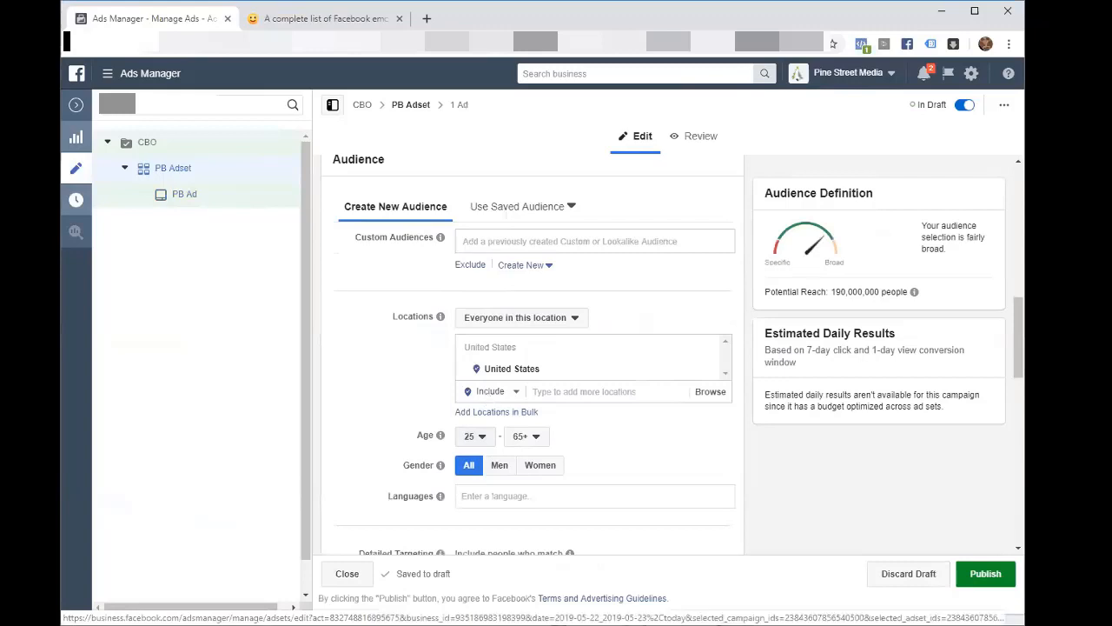
- Switch the ad set to Edit Placements and exclude Facebook's In-Stream Videos and Right Column placements
scroll(359, 194, "down", 4)
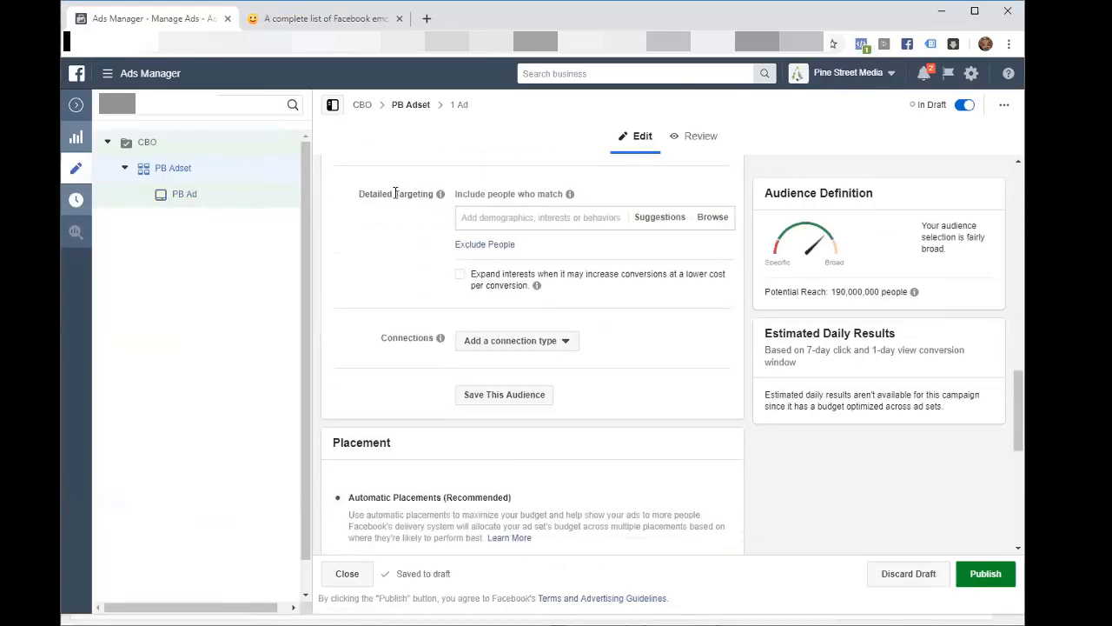
scroll(396, 193, "down", 3)
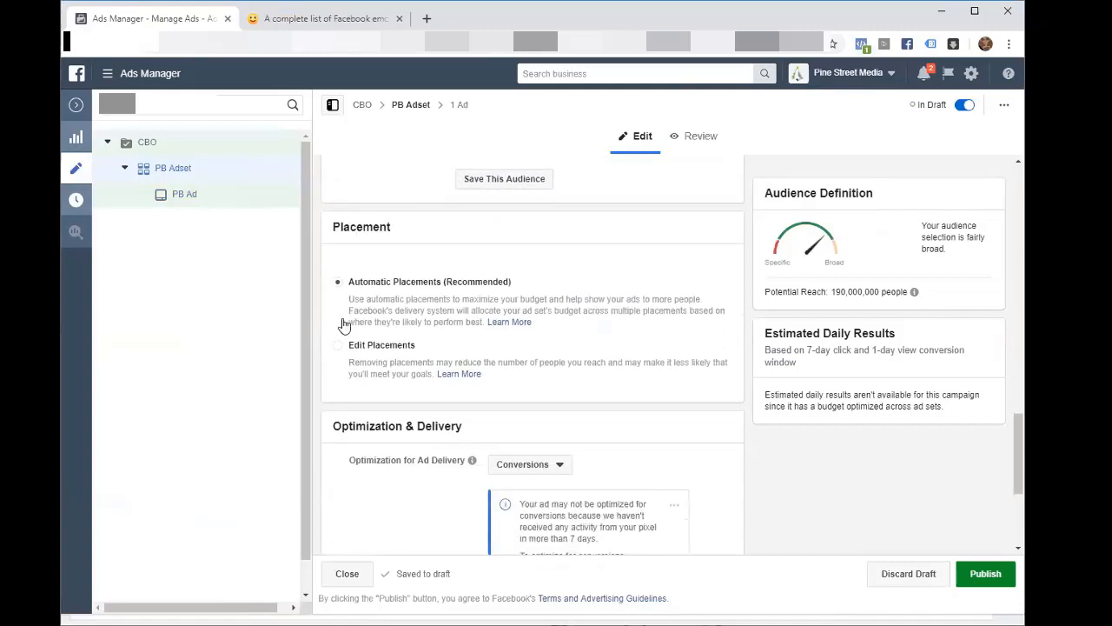
left_click(338, 345)
scroll(483, 304, "down", 3)
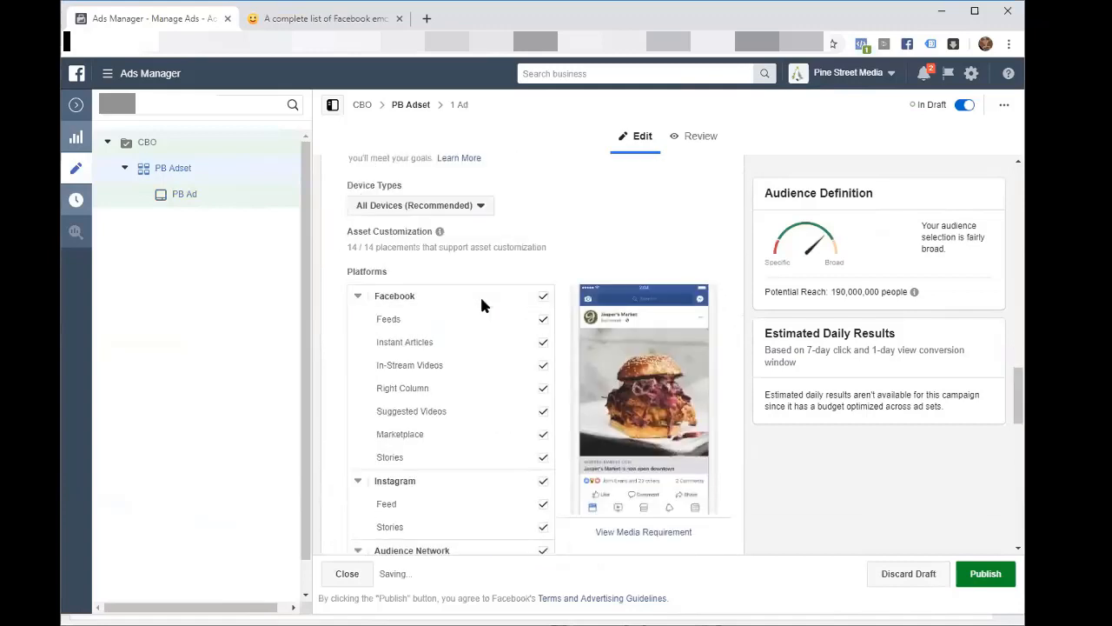
scroll(504, 293, "down", 1)
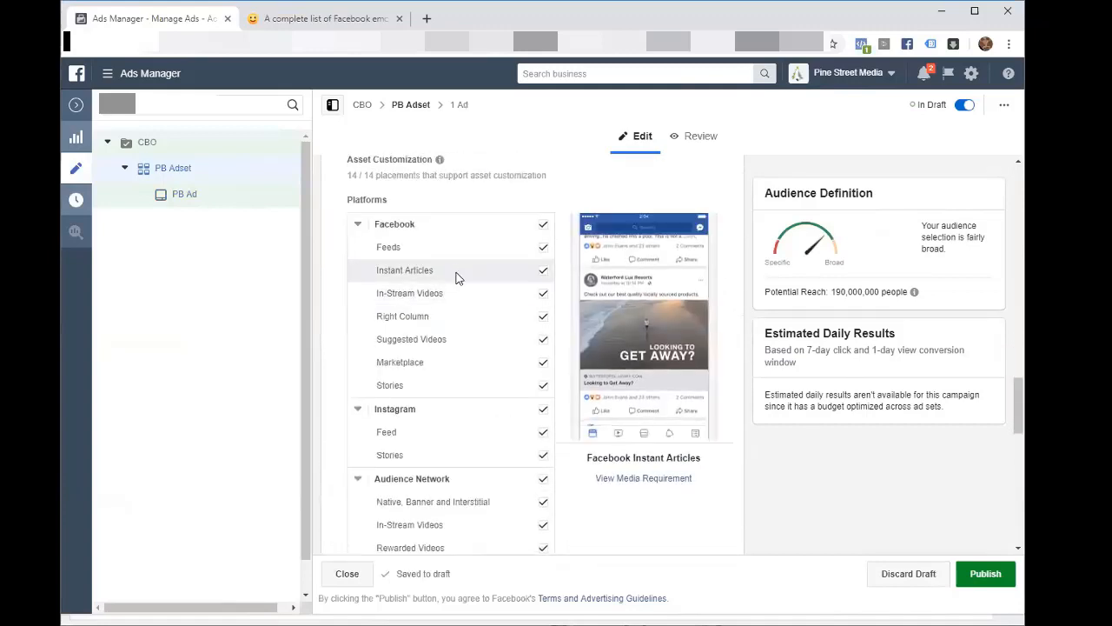
left_click(543, 297)
left_click(543, 329)
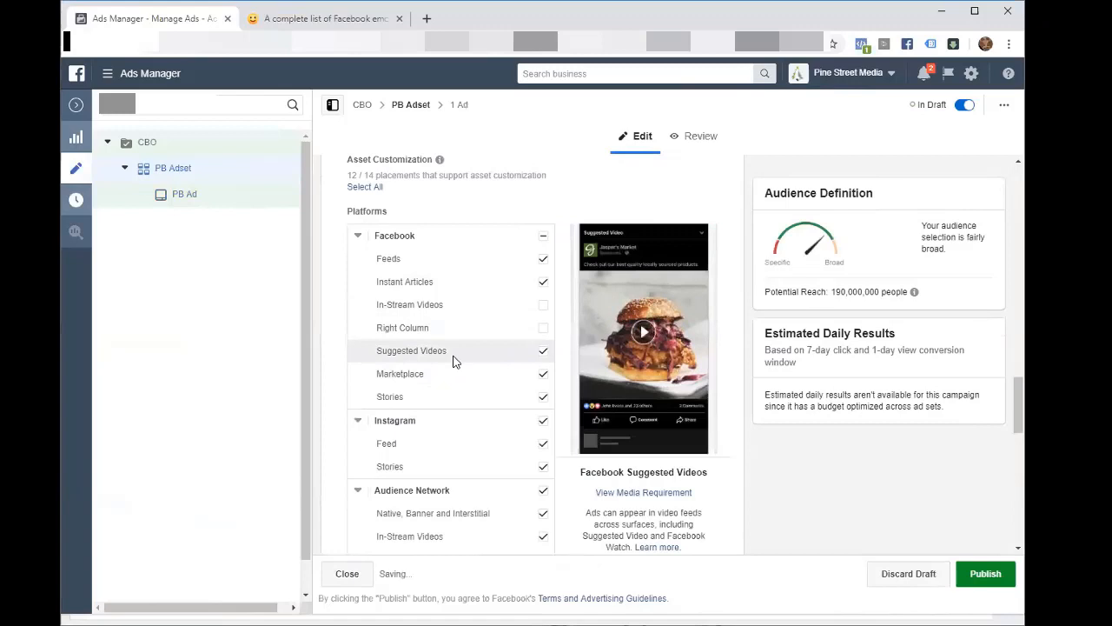
- Expand the inventory filter and review its content options for In-Stream Video, Instant Articles and Audience Network
scroll(441, 405, "down", 3)
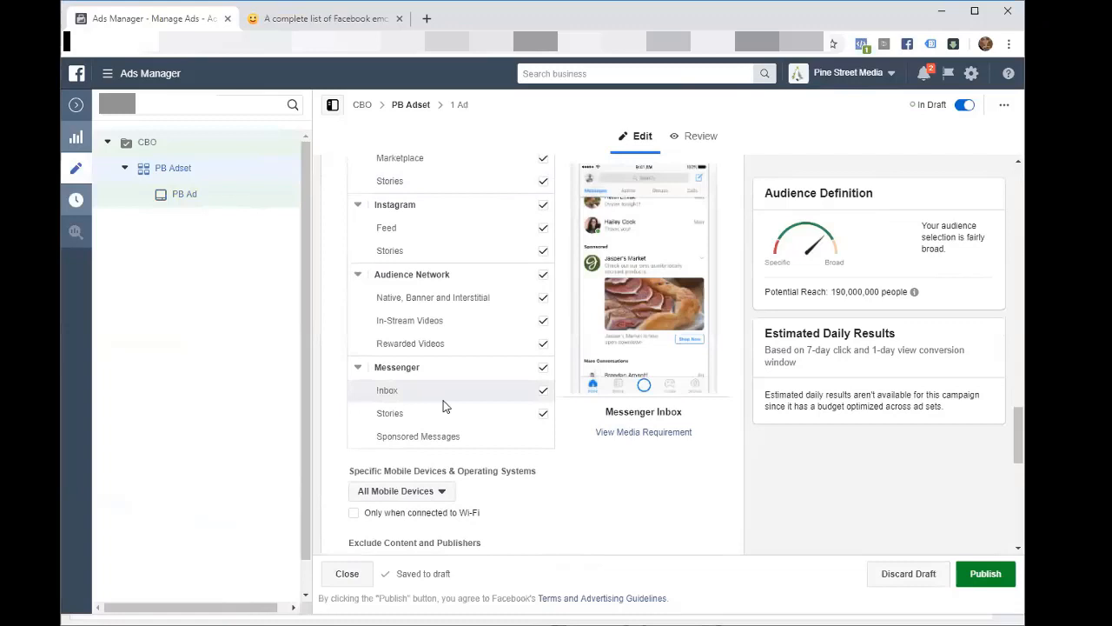
scroll(442, 405, "down", 3)
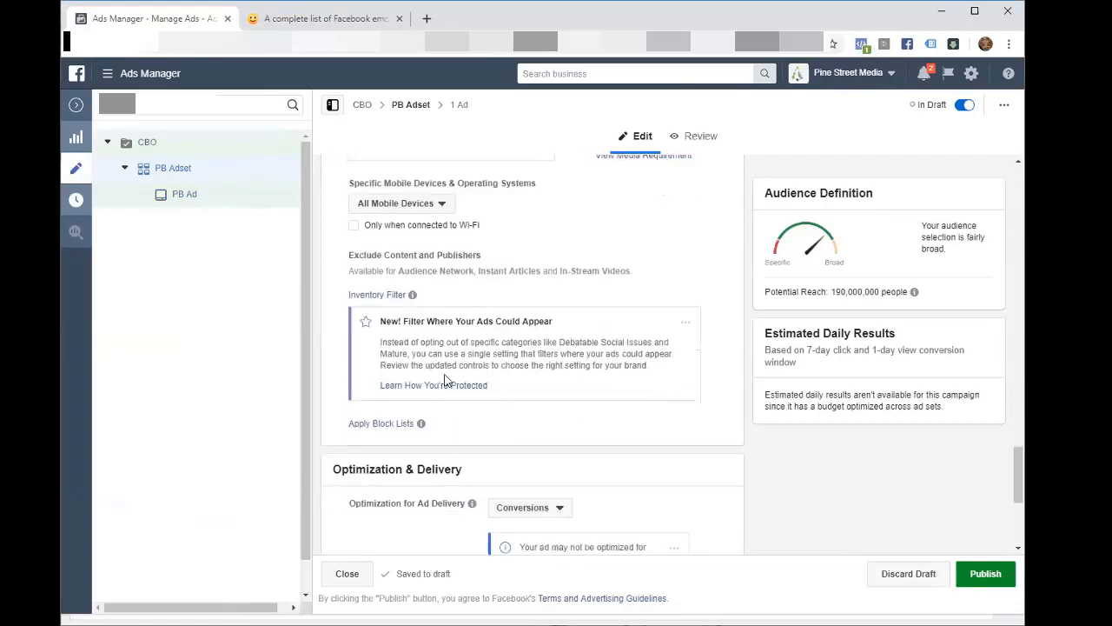
left_click(392, 295)
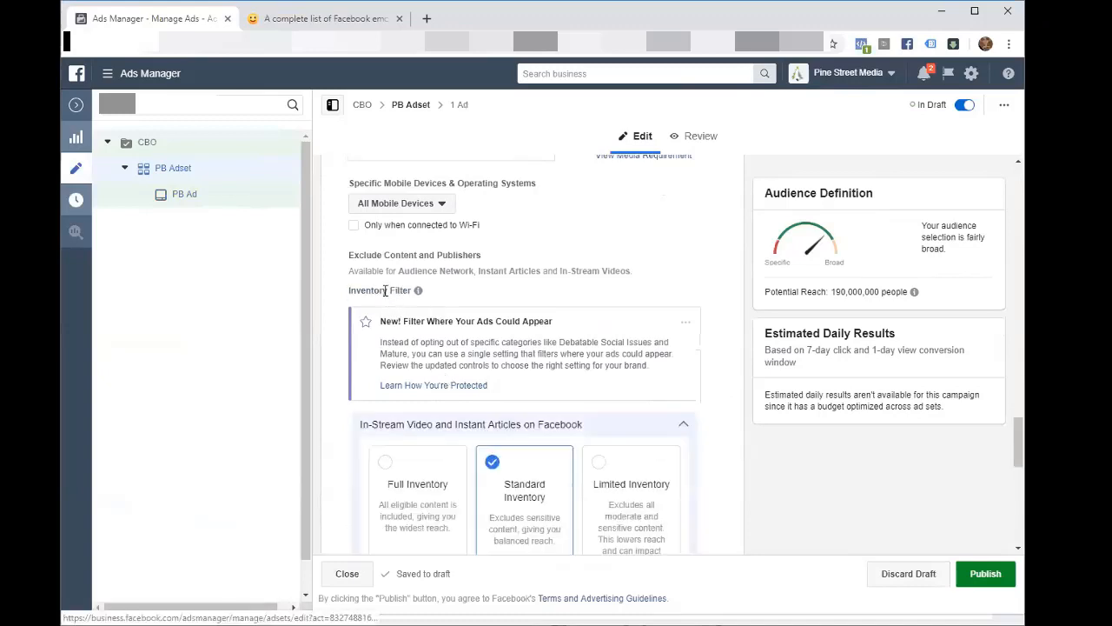
scroll(477, 333, "down", 3)
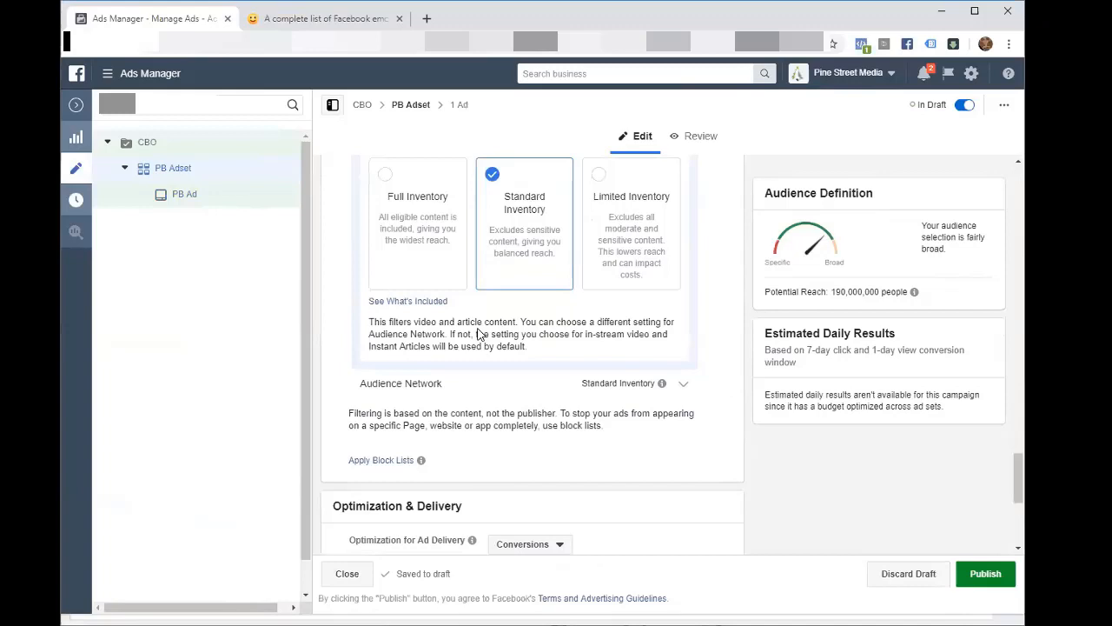
- Hide the pixel activity message in the Optimization & Delivery section
scroll(477, 335, "down", 3)
scroll(435, 322, "up", 1)
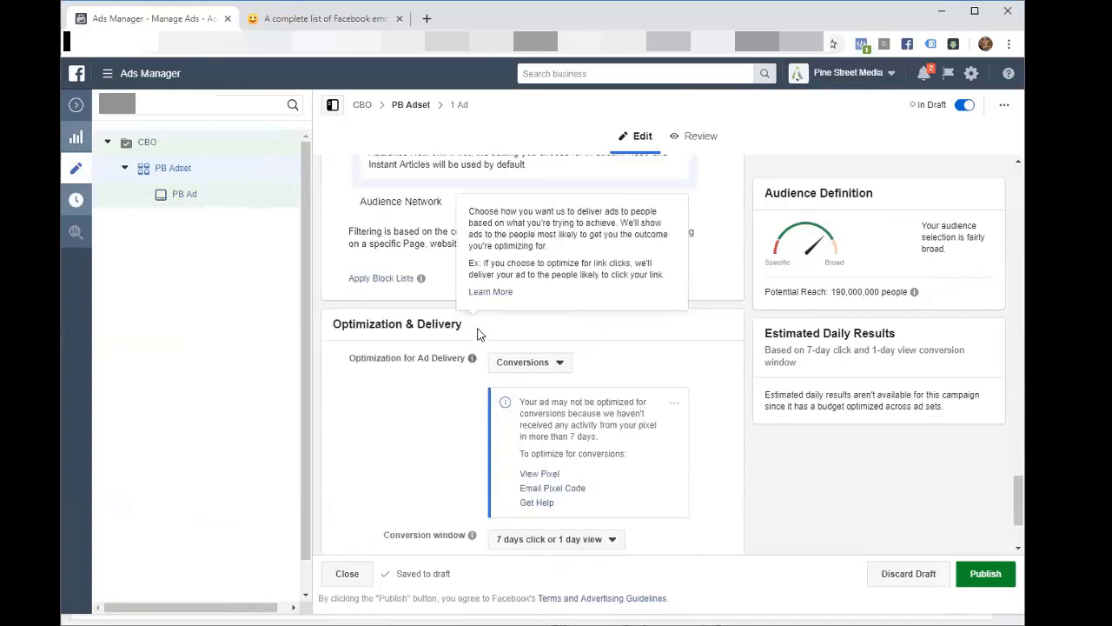
scroll(408, 316, "down", 2)
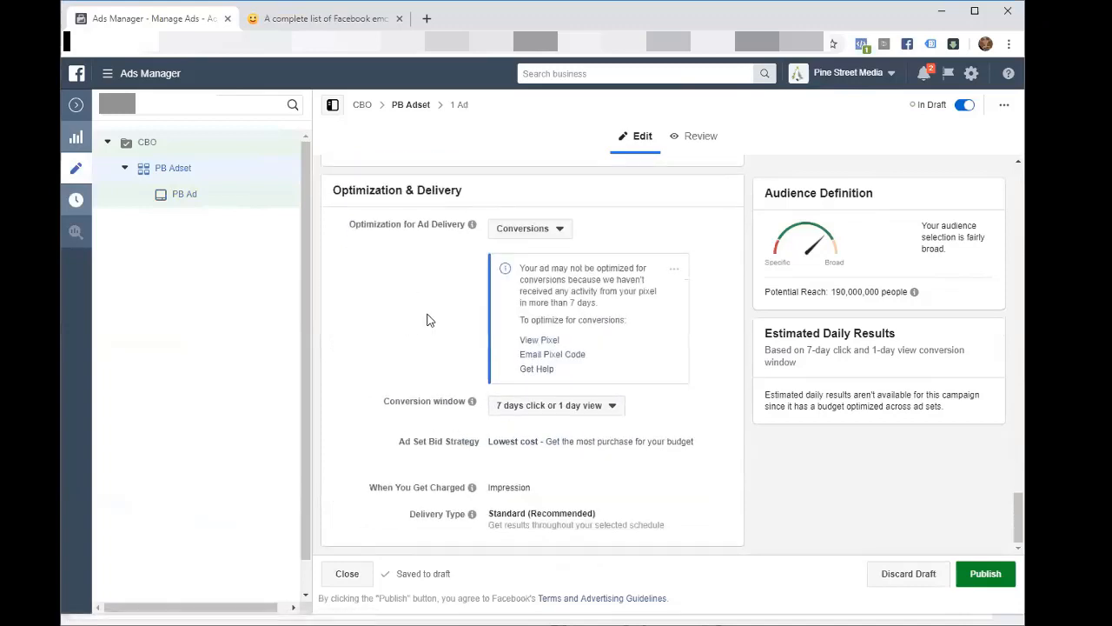
left_click(677, 274)
left_click(654, 295)
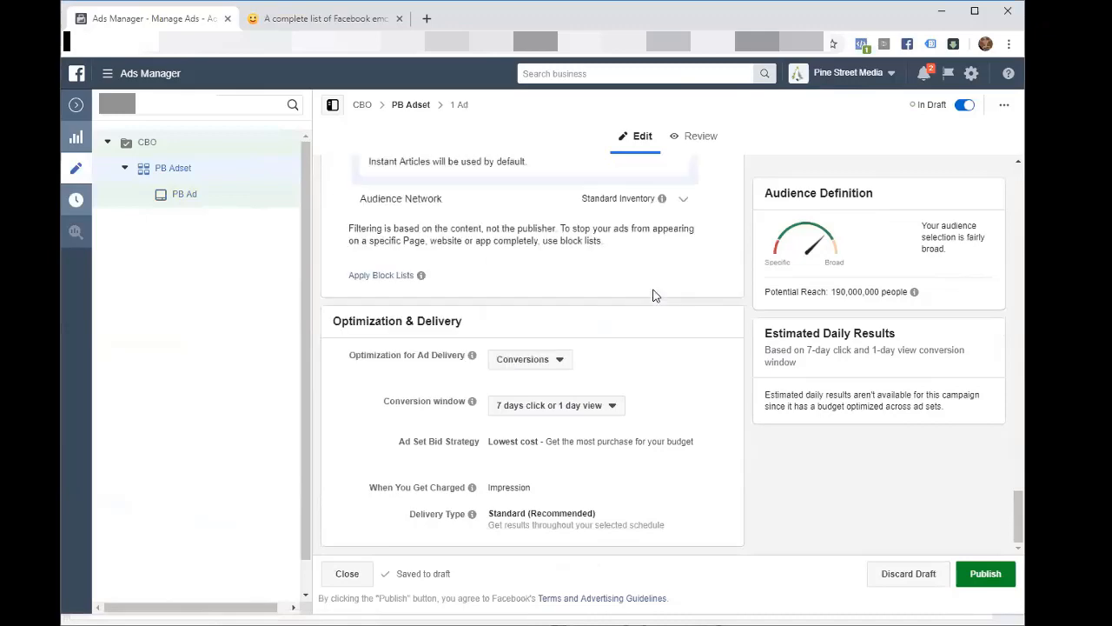
- Exclude In-Stream Videos from the Audience Network placements
scroll(605, 366, "up", 8)
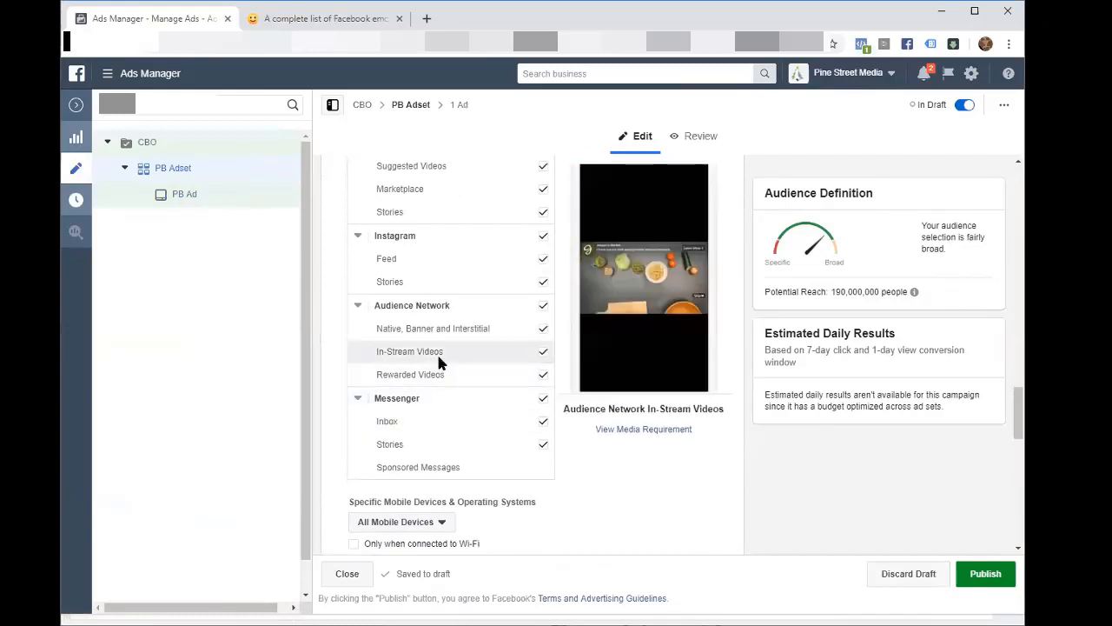
left_click(543, 356)
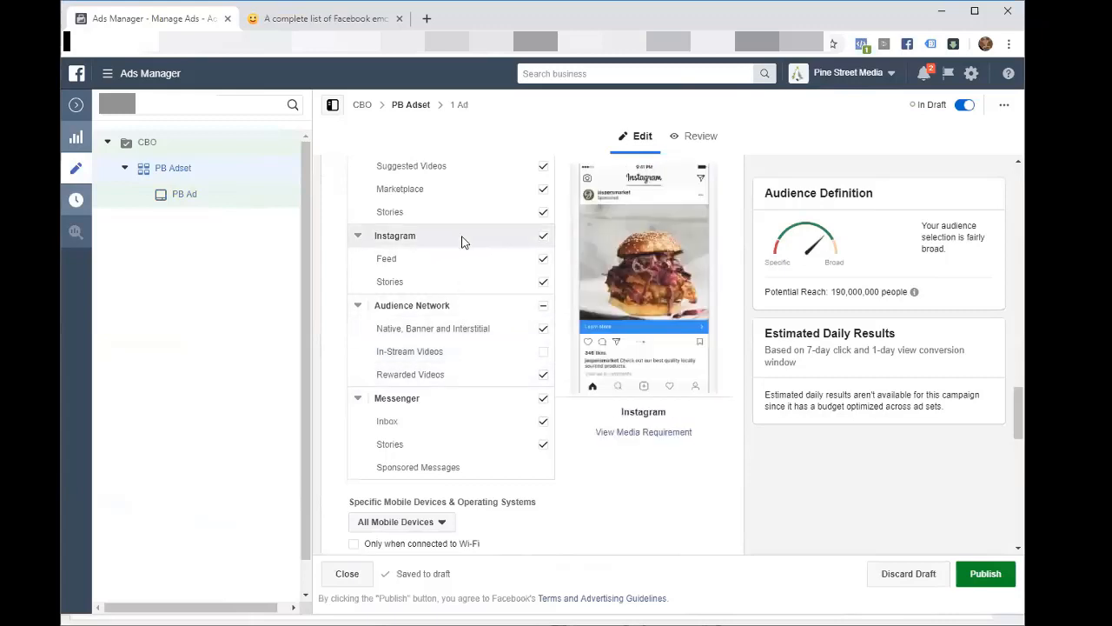
- Review the selected platform placements and the ad set's age, gender and detailed targeting settings
scroll(461, 240, "up", 1)
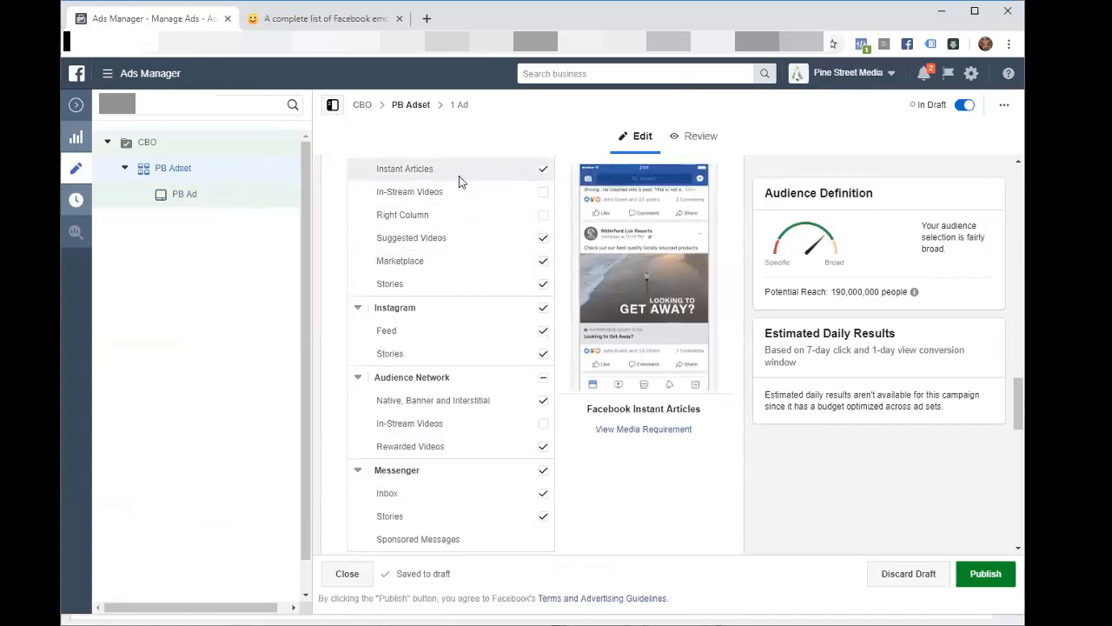
scroll(458, 177, "up", 2)
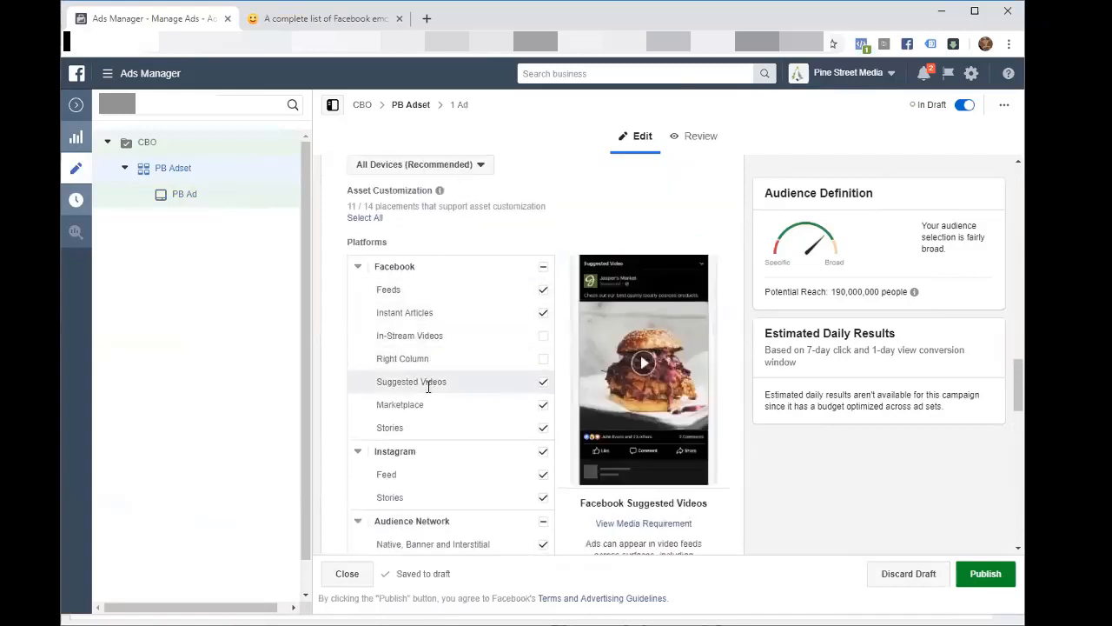
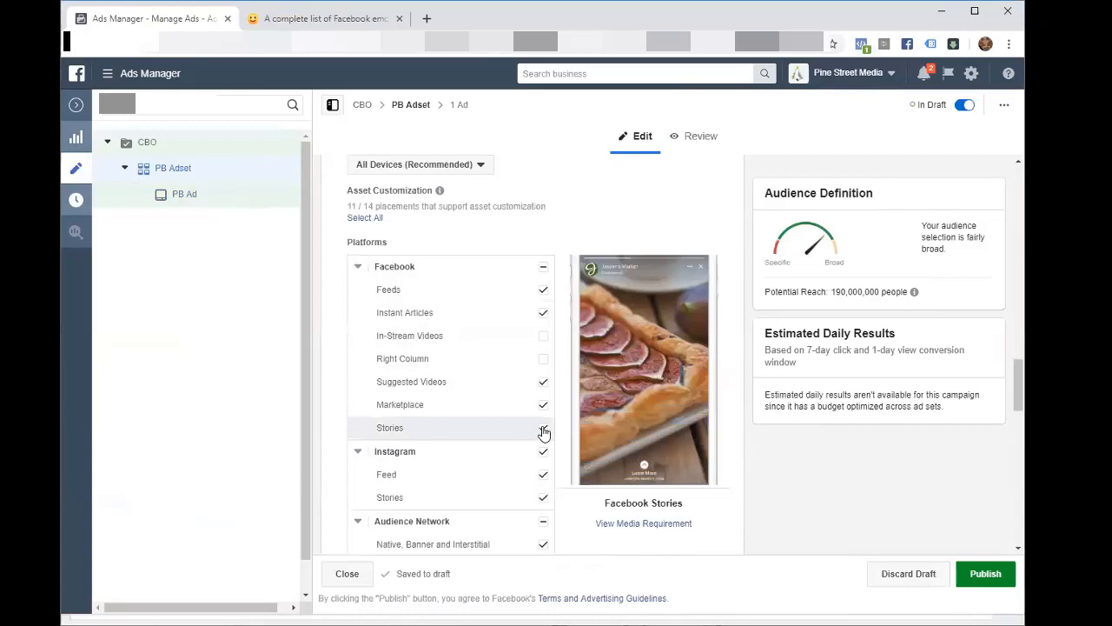
scroll(542, 431, "down", 4)
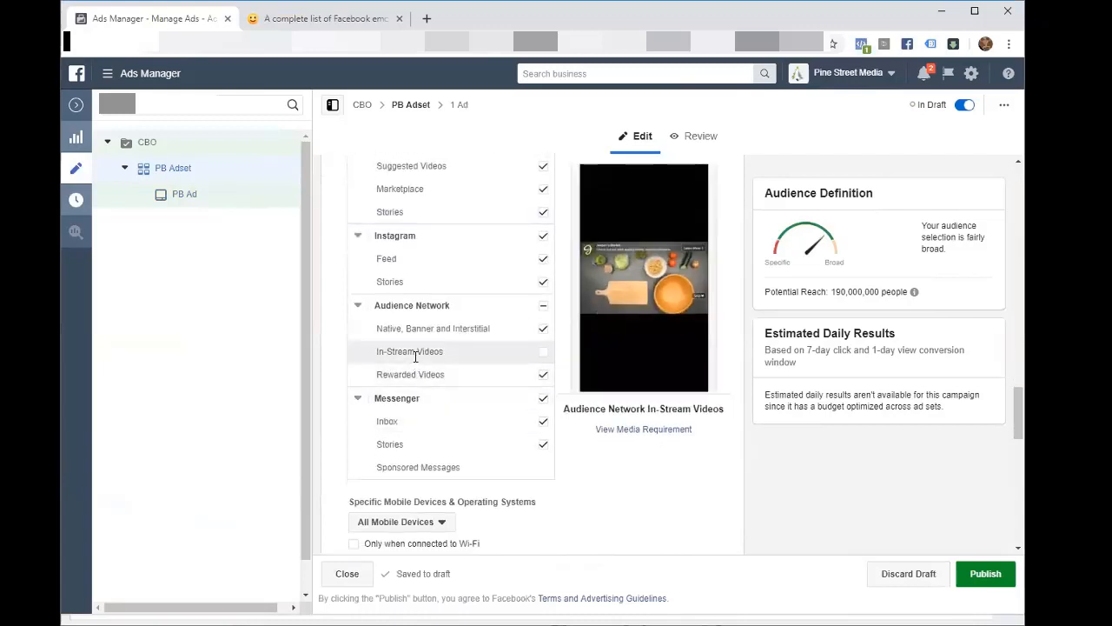
scroll(419, 348, "up", 3)
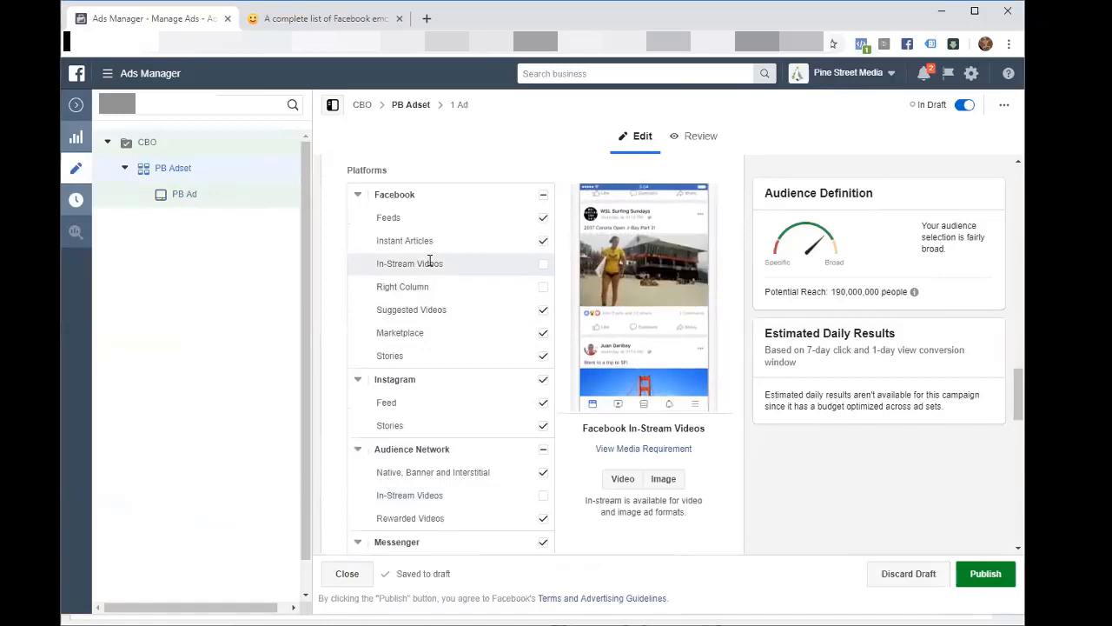
scroll(582, 443, "up", 6)
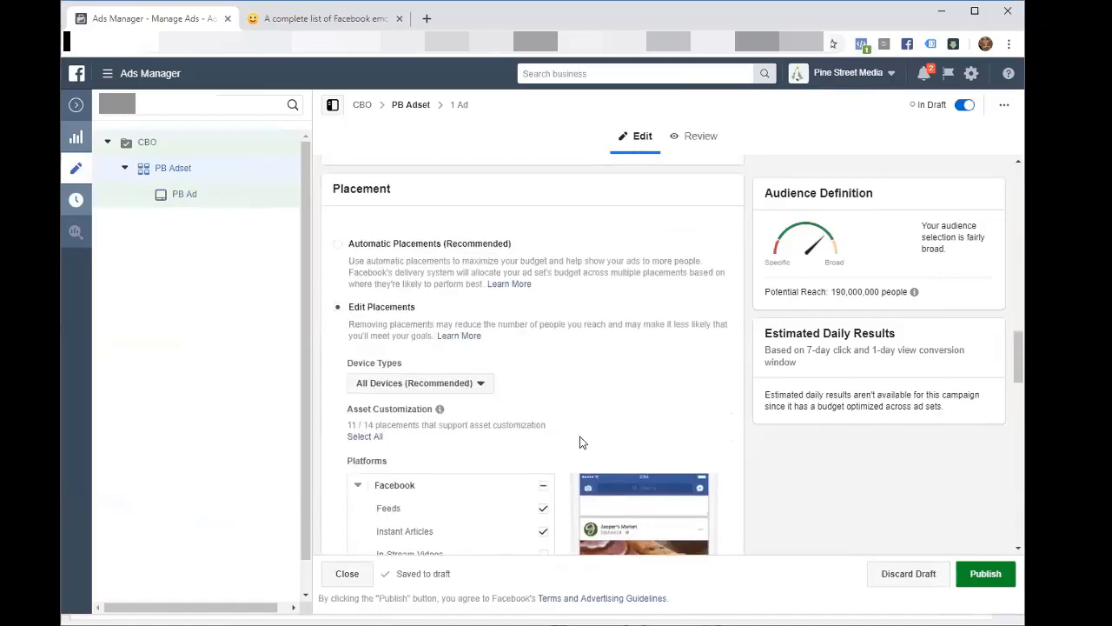
scroll(583, 443, "up", 4)
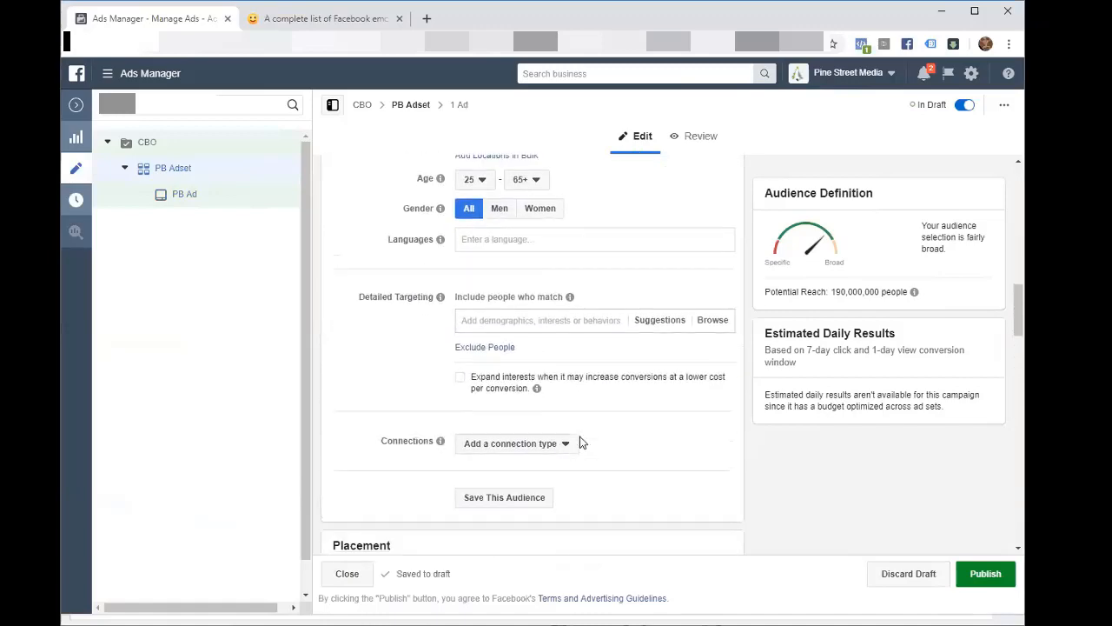
scroll(581, 443, "down", 3)
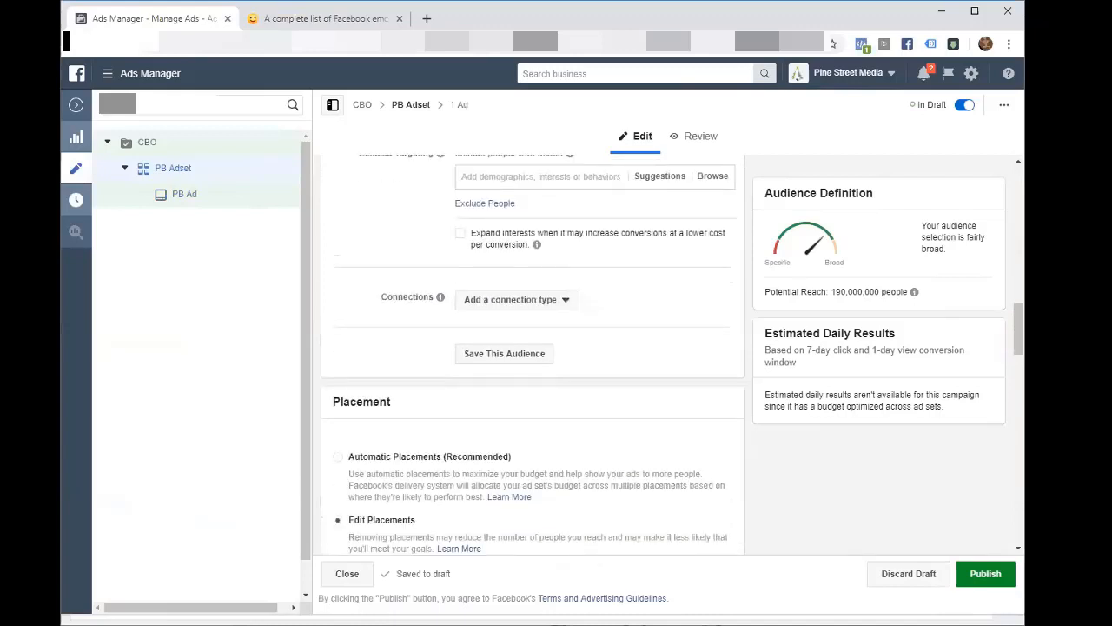
- Open the PB Ad's PowerBank2.mp4 video for customization
left_click(191, 198)
mouse_move(417, 339)
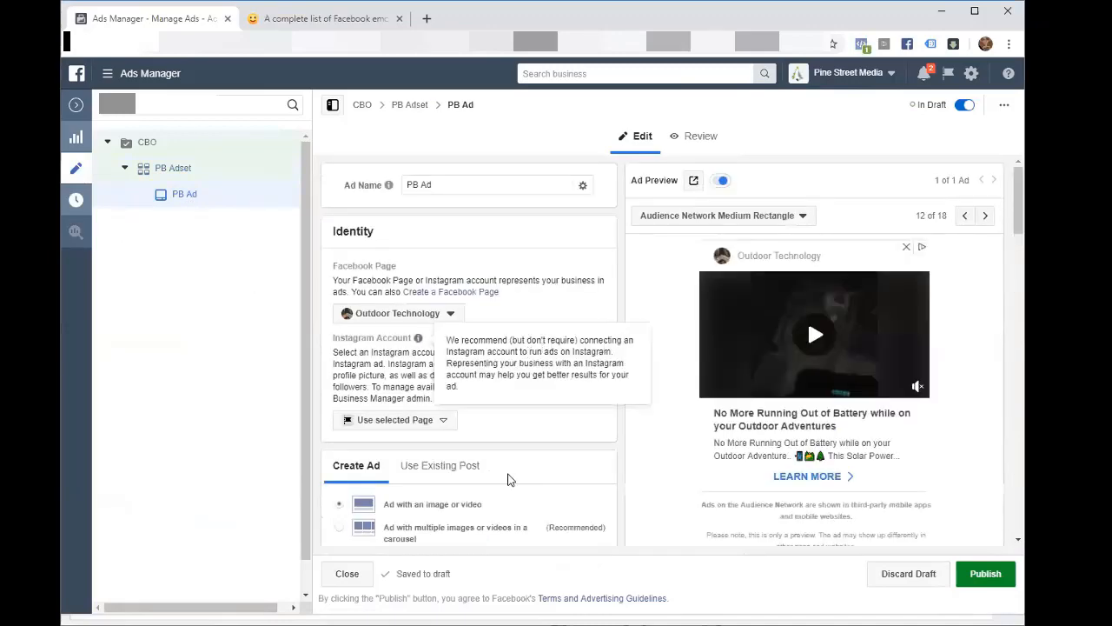
scroll(596, 455, "down", 9)
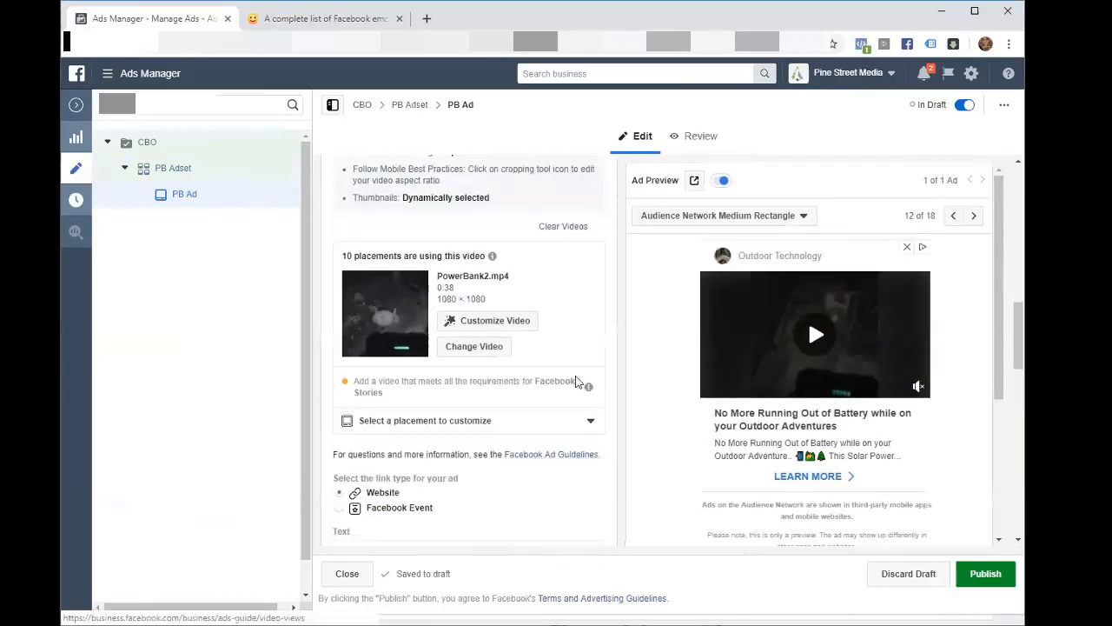
left_click(500, 323)
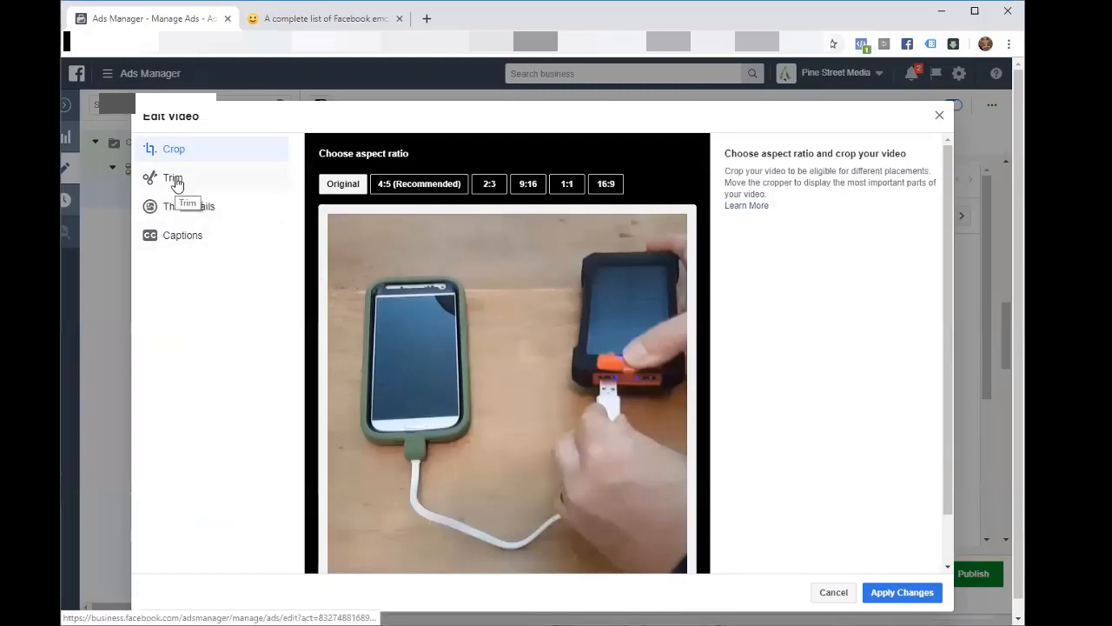
- Review the video's trim settings and look through its suggested thumbnails
left_click(172, 179)
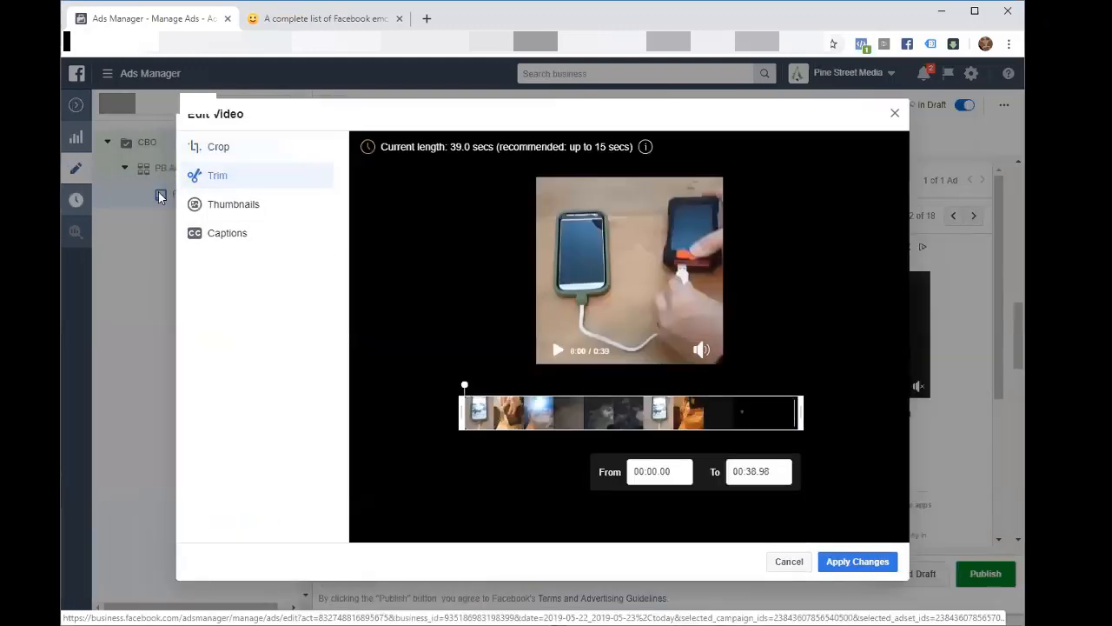
mouse_move(504, 162)
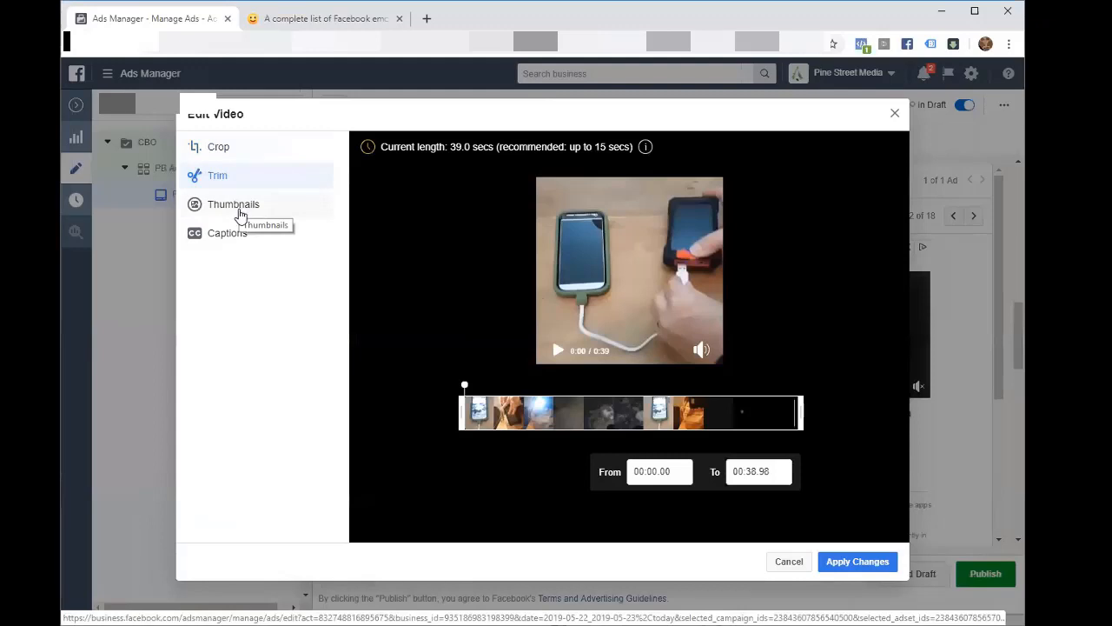
left_click(241, 212)
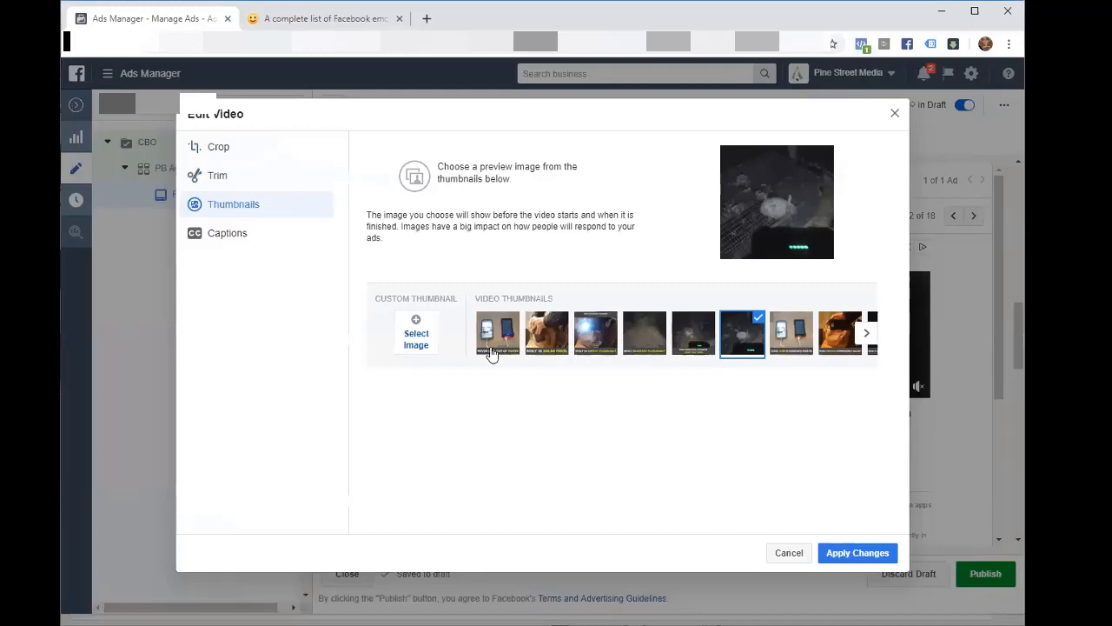
left_click(872, 331)
left_click(869, 330)
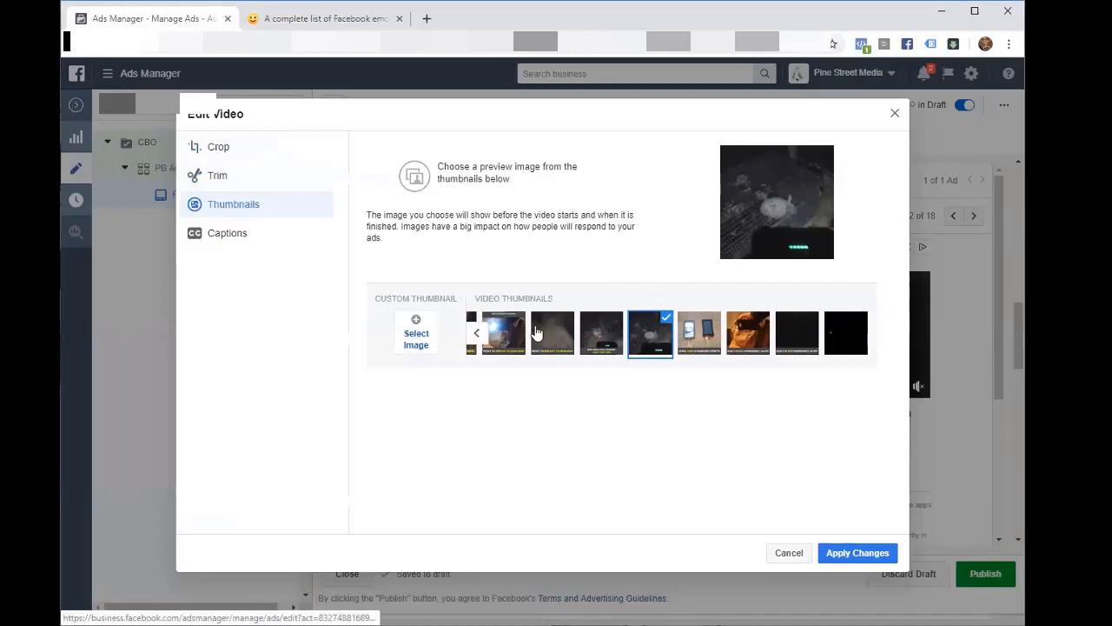
- Upload 2017-01-18_151949.png as the video's custom thumbnail and apply the changes
left_click(418, 337)
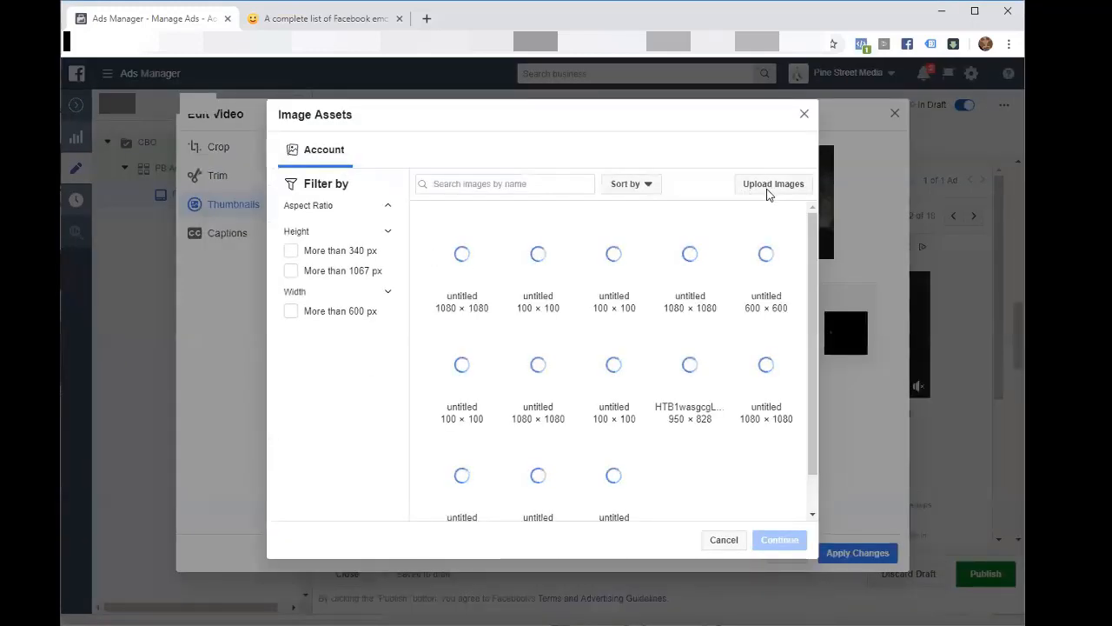
left_click(769, 191)
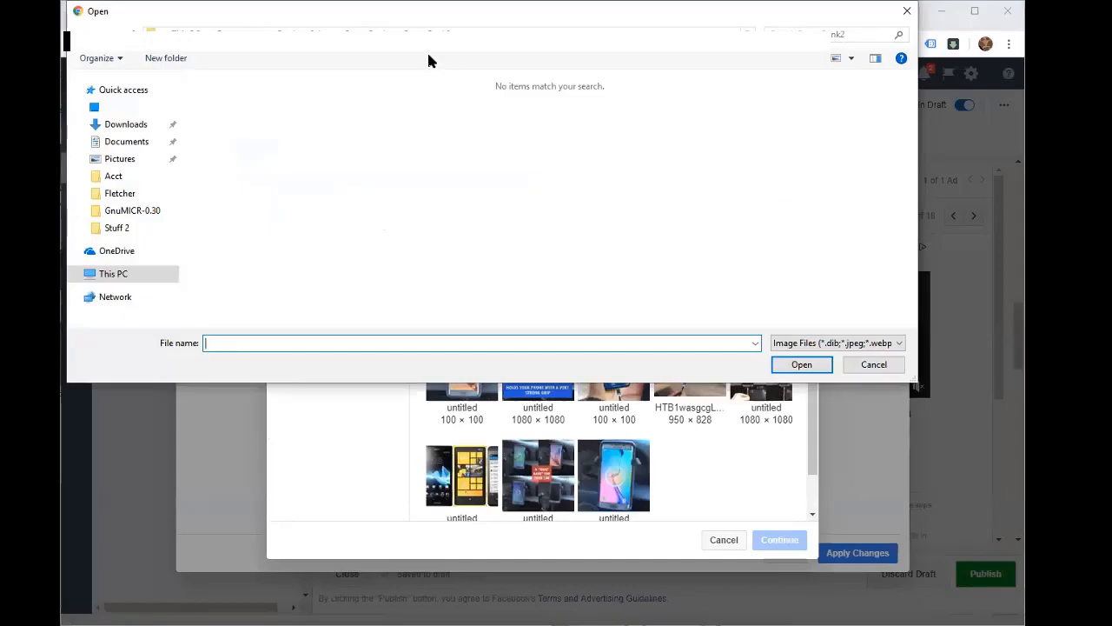
left_click(369, 33)
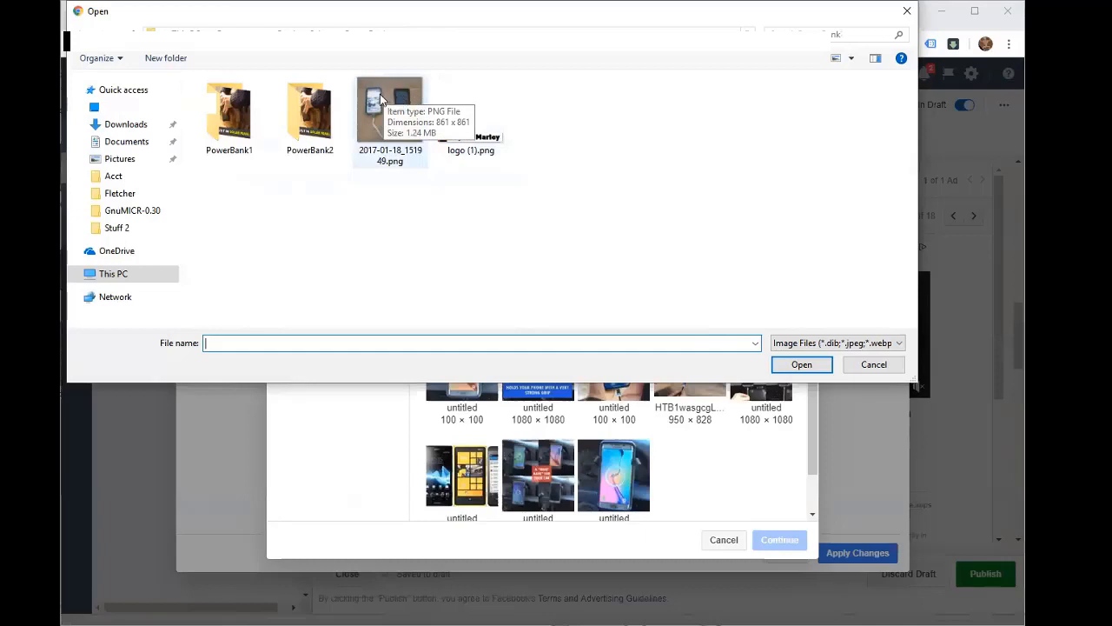
left_click(380, 100)
double_click(380, 100)
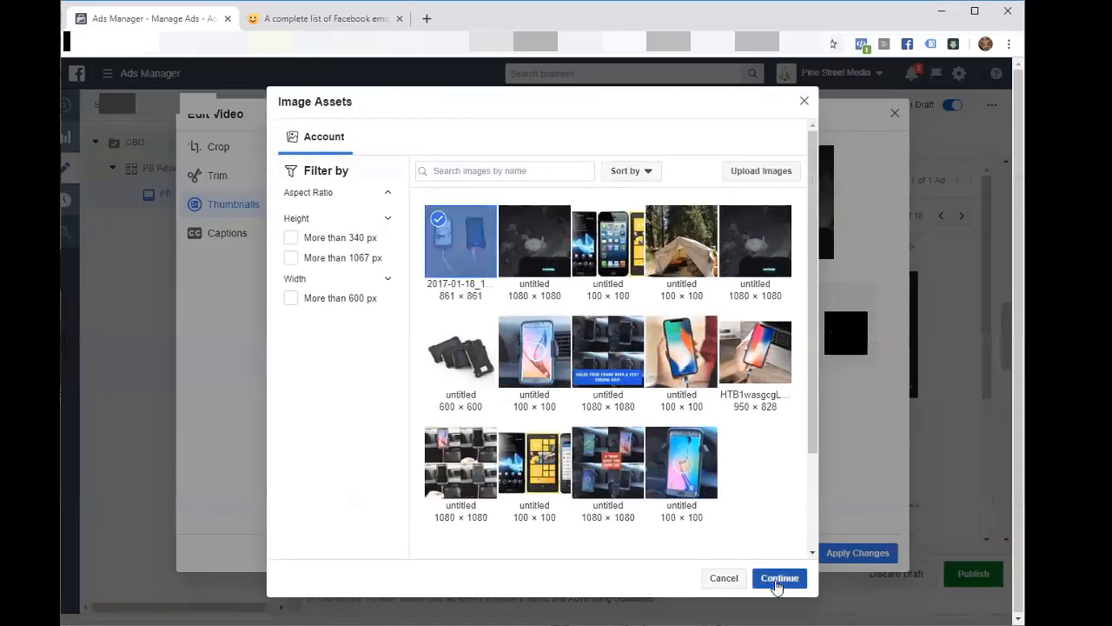
left_click(794, 578)
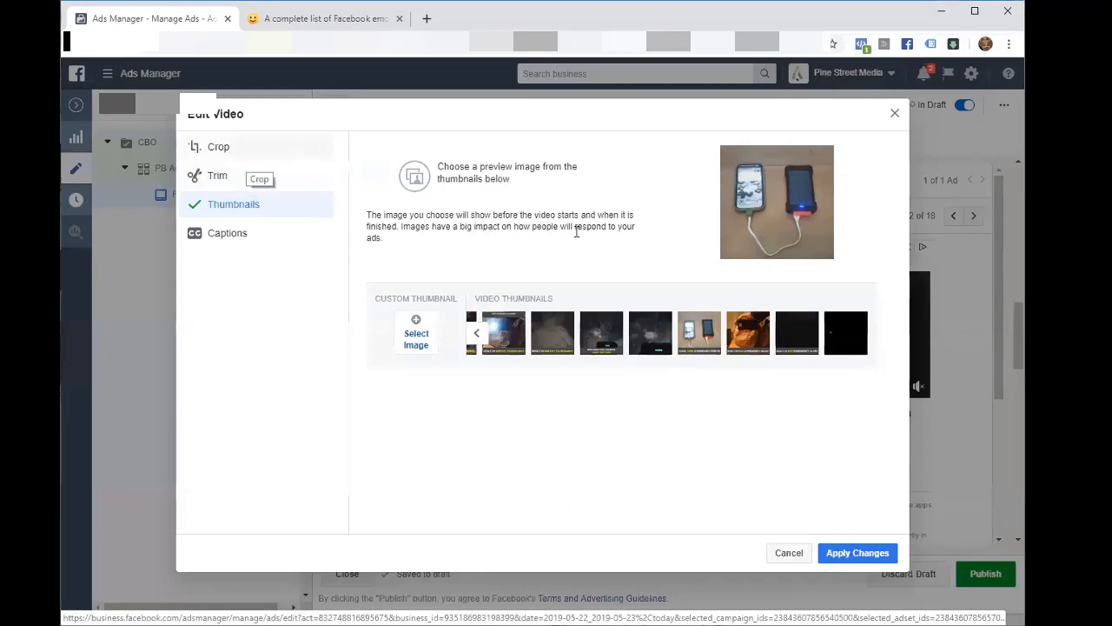
left_click(849, 553)
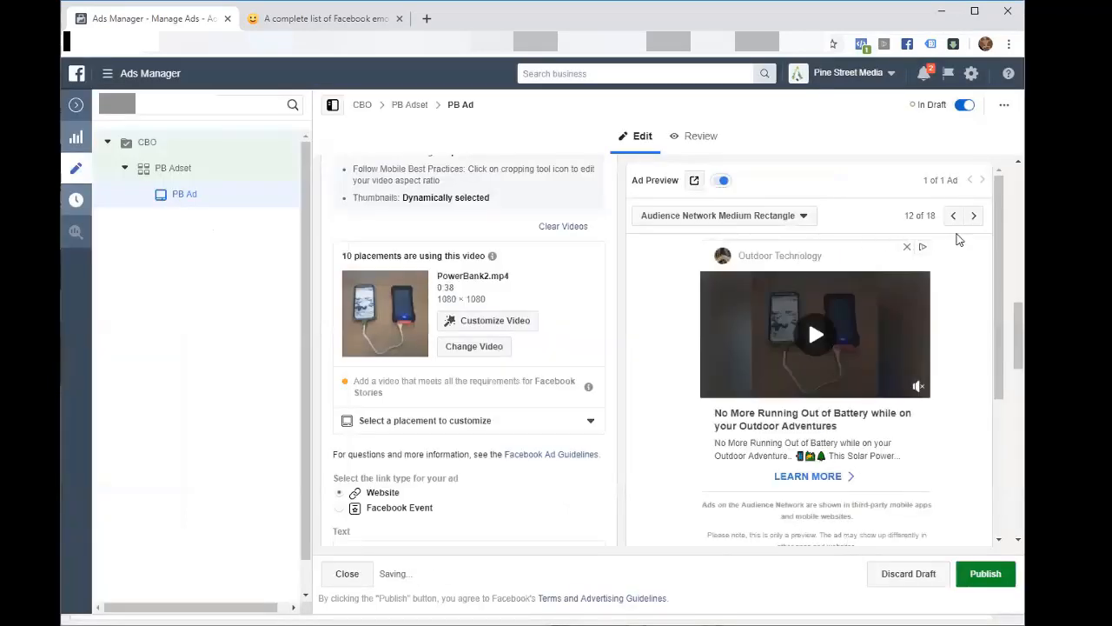
- Step the ad preview back from Audience Network Medium Rectangle to Mobile News Feed
left_click(954, 215)
left_click(954, 216)
left_click(954, 216)
left_click(954, 215)
left_click(954, 215)
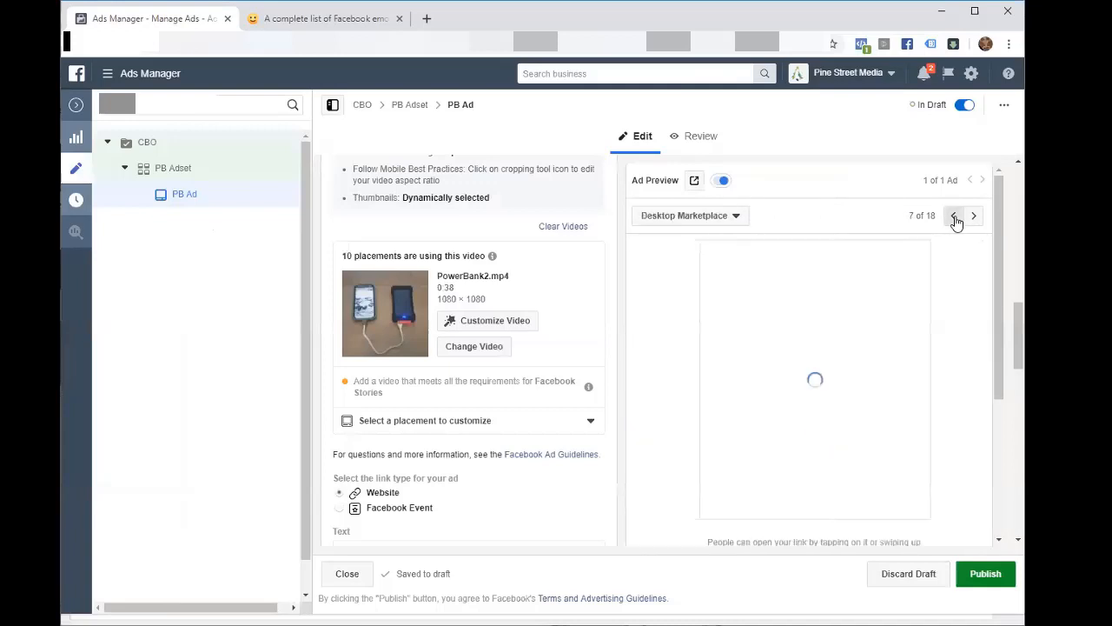
left_click(954, 216)
left_click(953, 215)
left_click(954, 215)
left_click(954, 216)
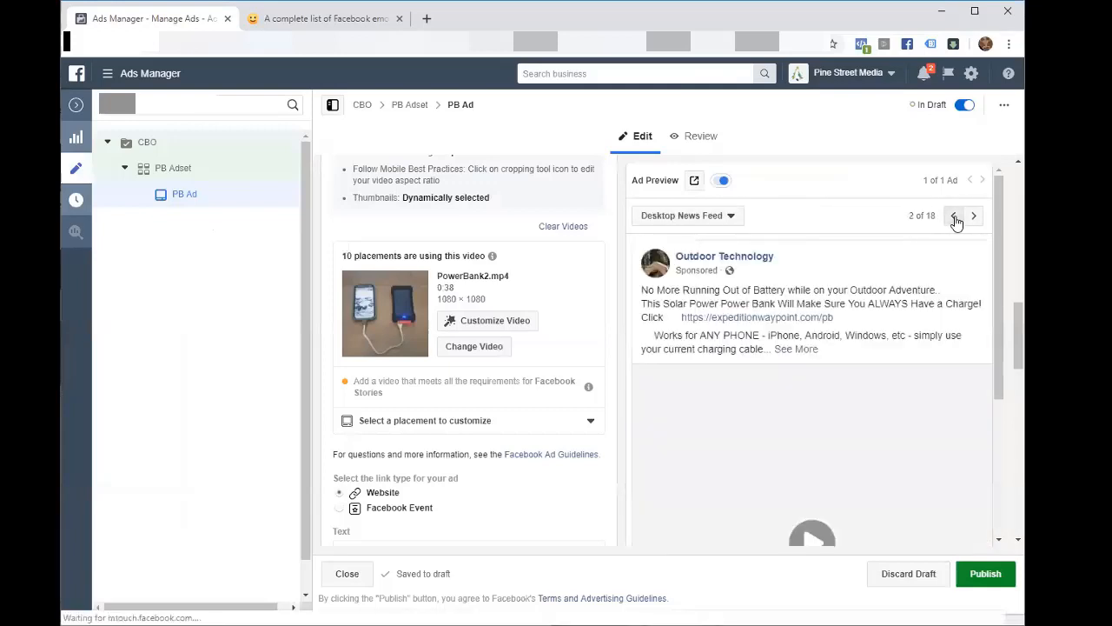
left_click(954, 216)
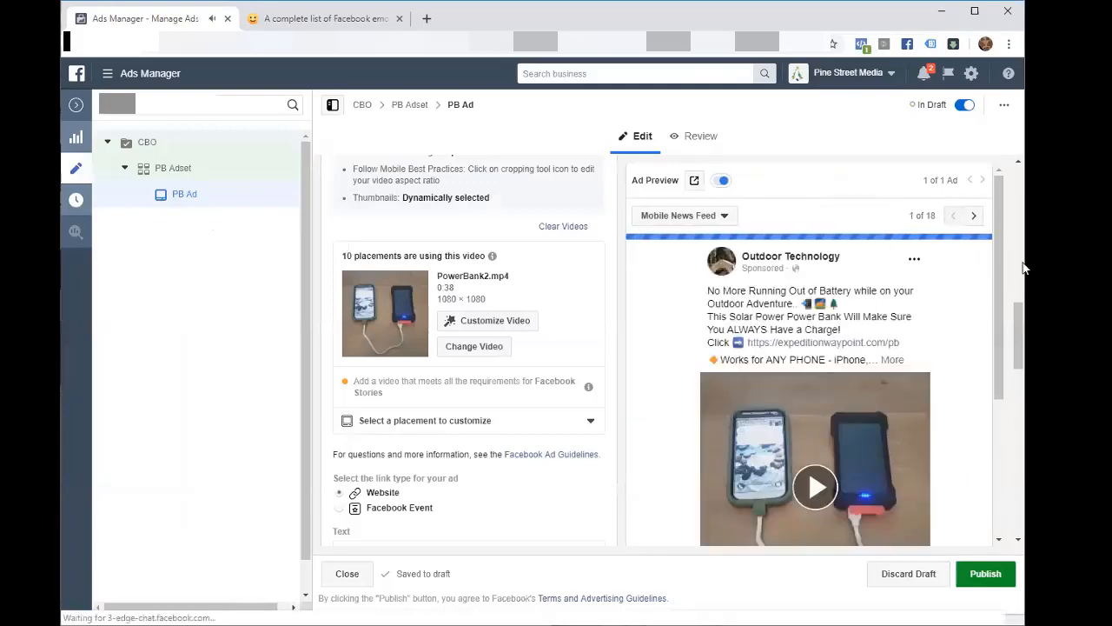
- Examine the Mobile News Feed preview's ad text, video thumbnail, headline and call to action
scroll(891, 367, "down", 2)
scroll(887, 356, "down", 1)
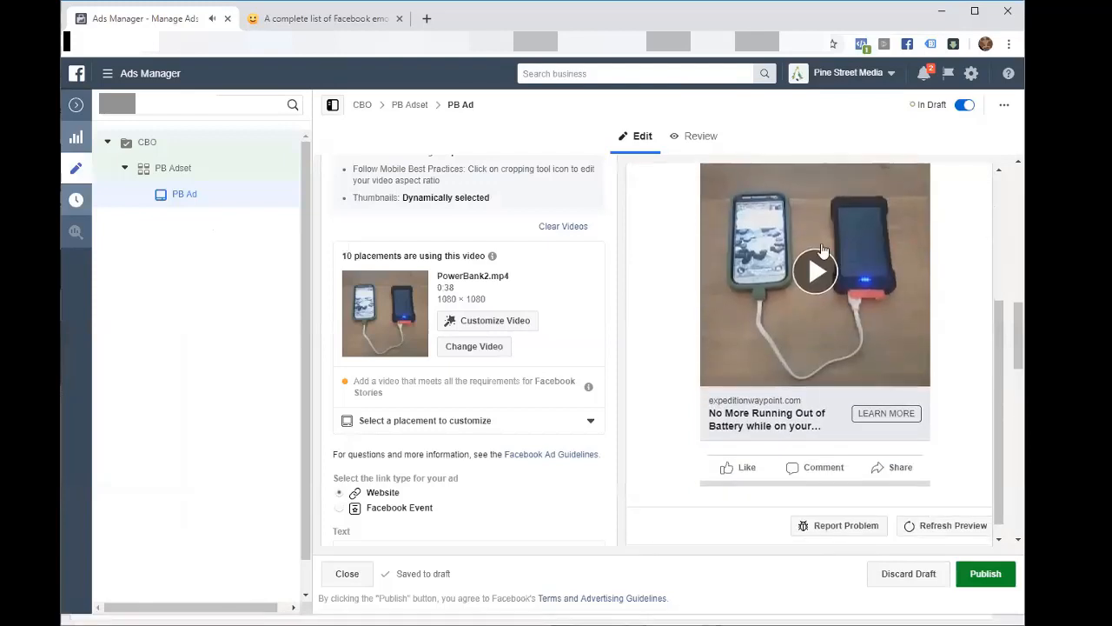
scroll(911, 337, "up", 3)
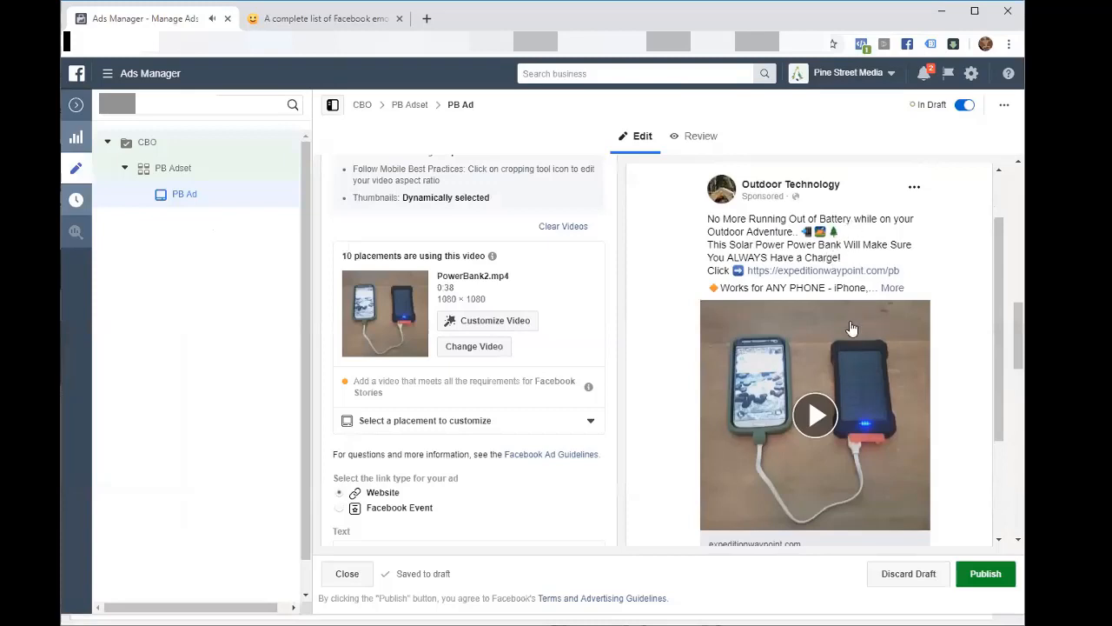
scroll(854, 470, "down", 3)
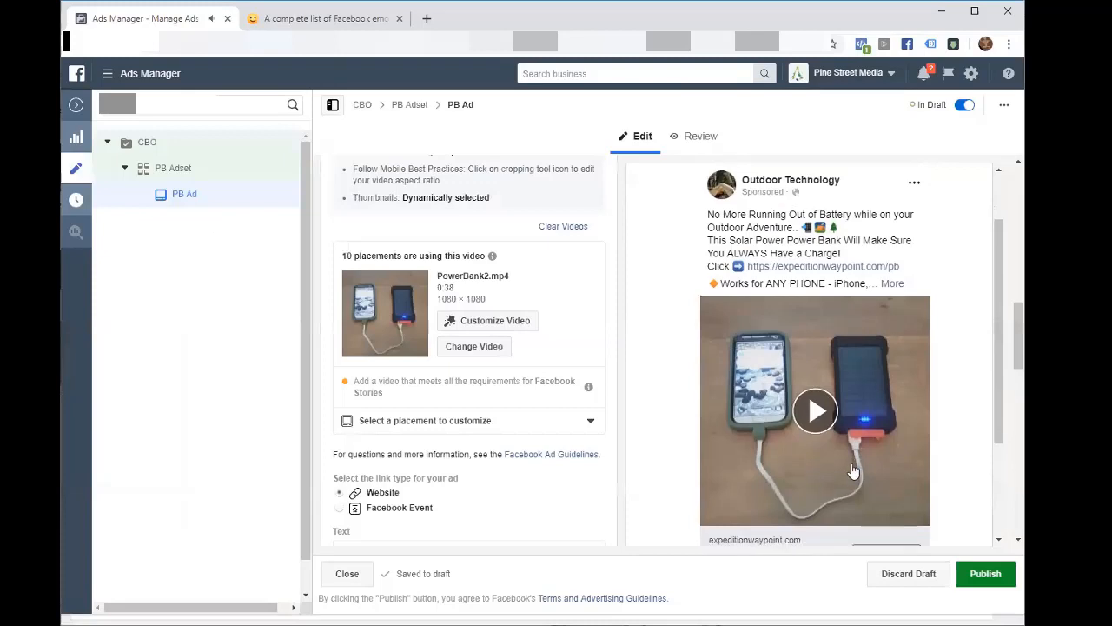
scroll(851, 469, "up", 5)
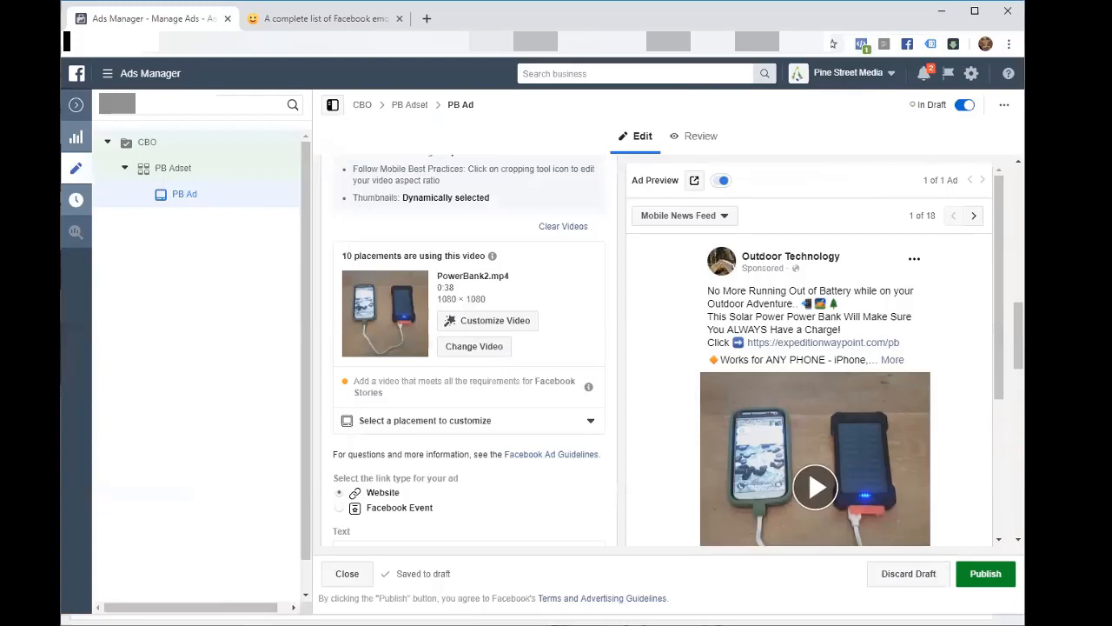
scroll(858, 269, "down", 2)
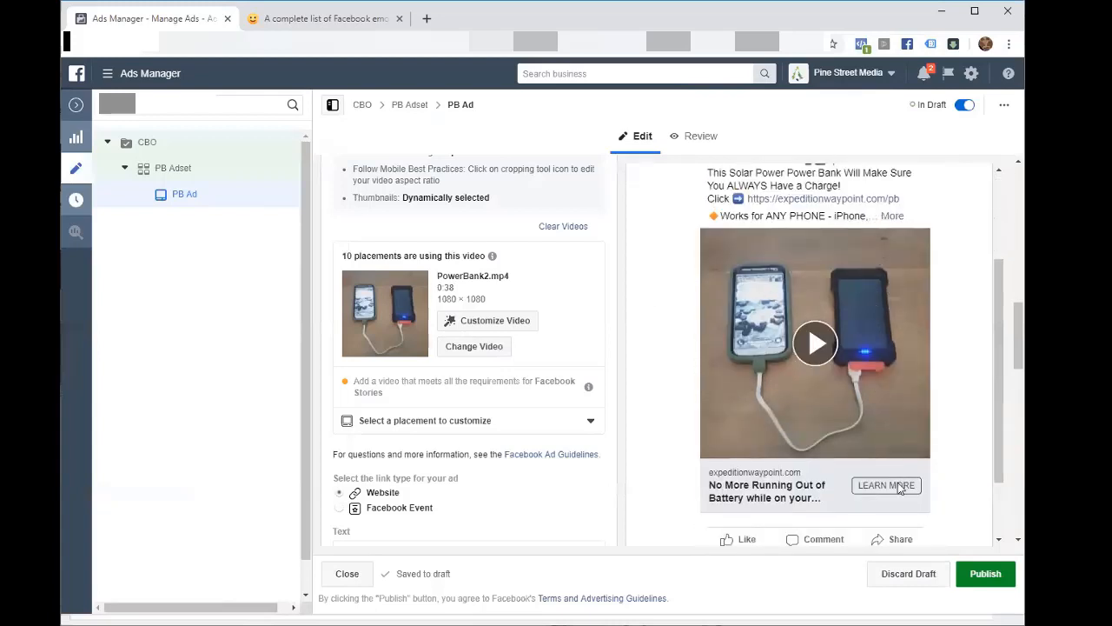
scroll(943, 244, "up", 1)
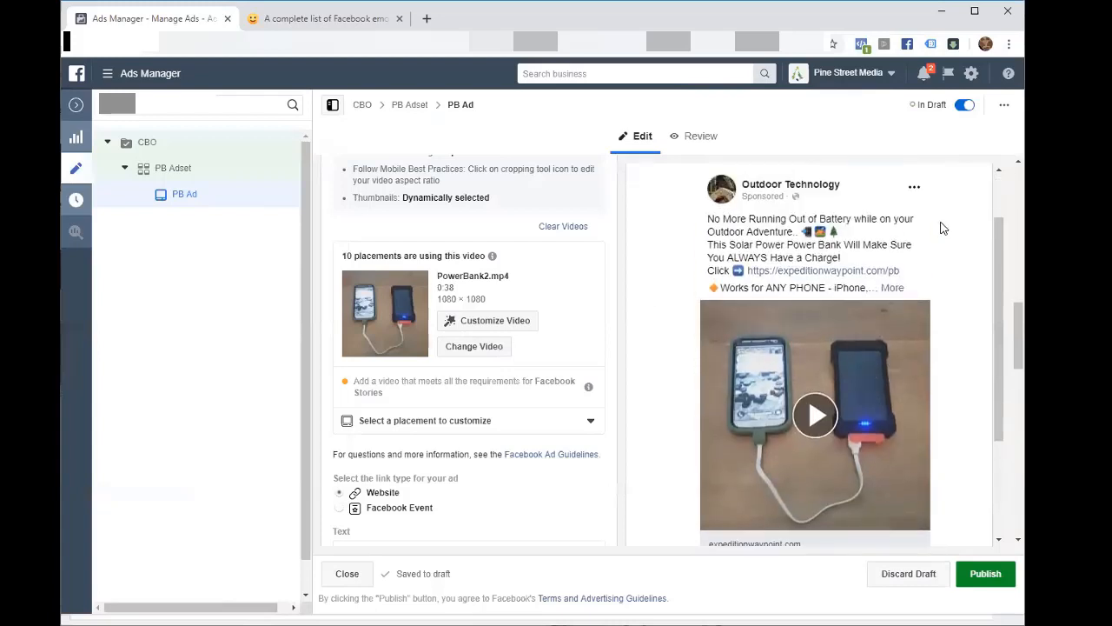
scroll(864, 196, "up", 1)
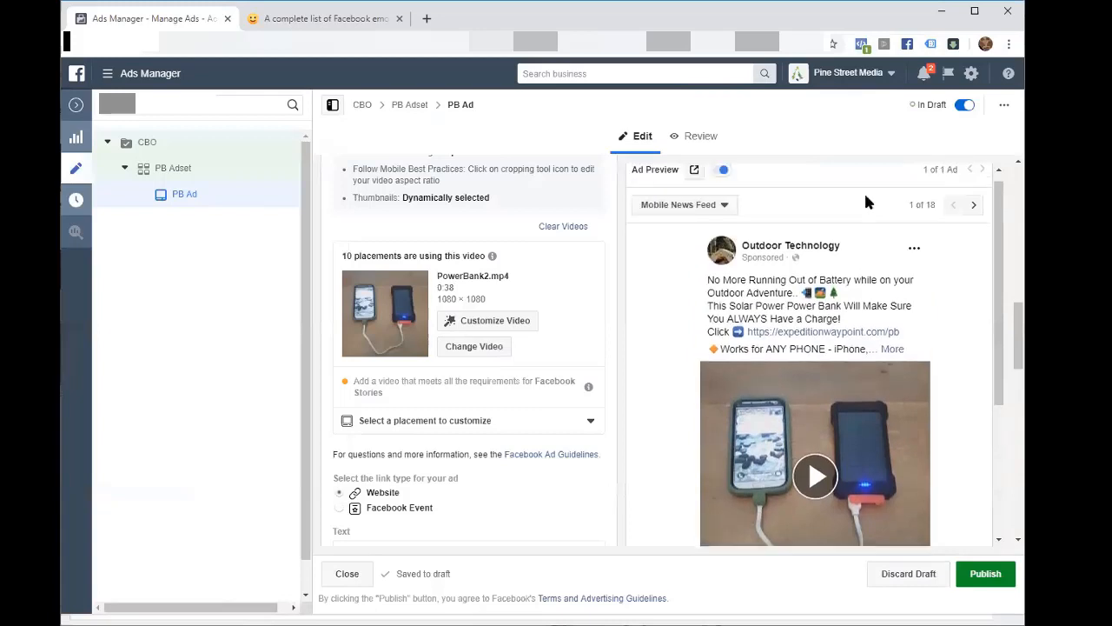
- Check the Desktop News Feed preview and review the ad's body text
left_click(971, 217)
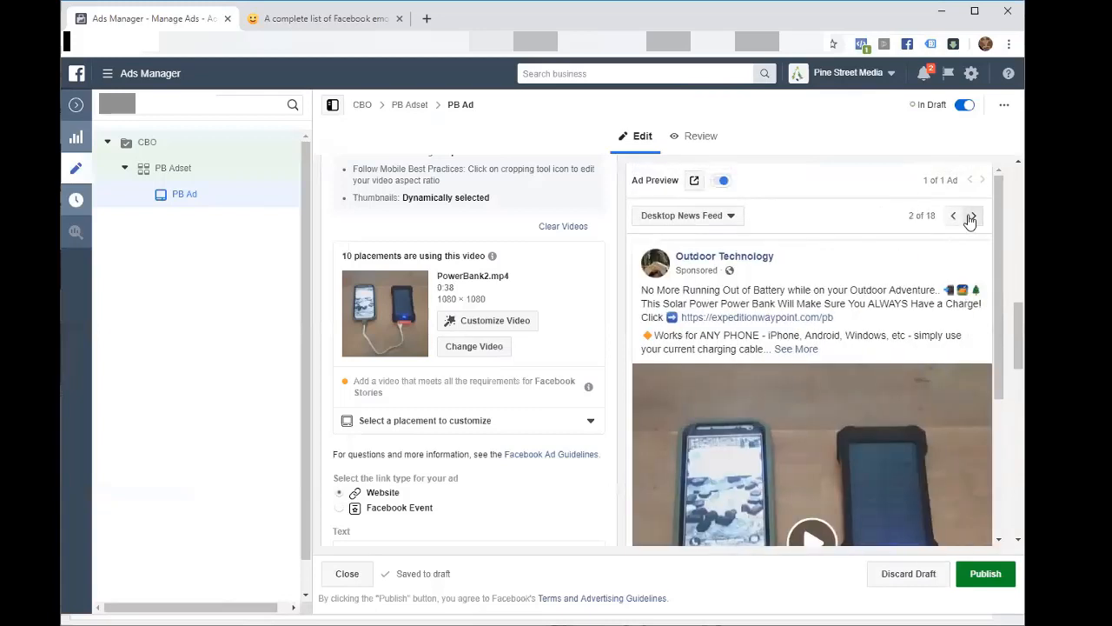
scroll(968, 353, "down", 3)
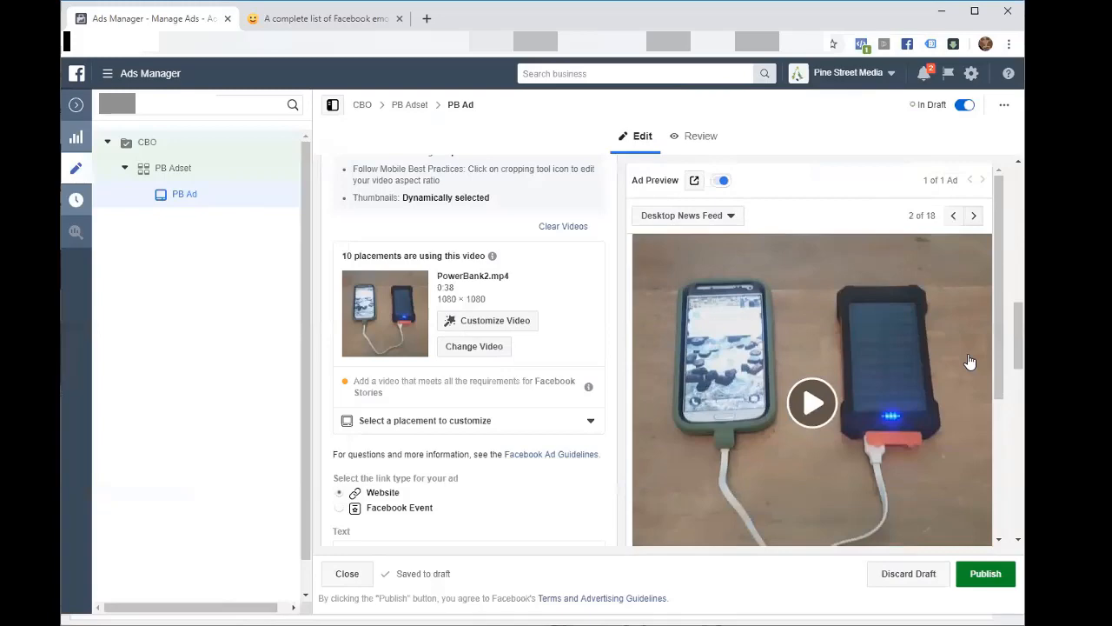
scroll(970, 361, "up", 4)
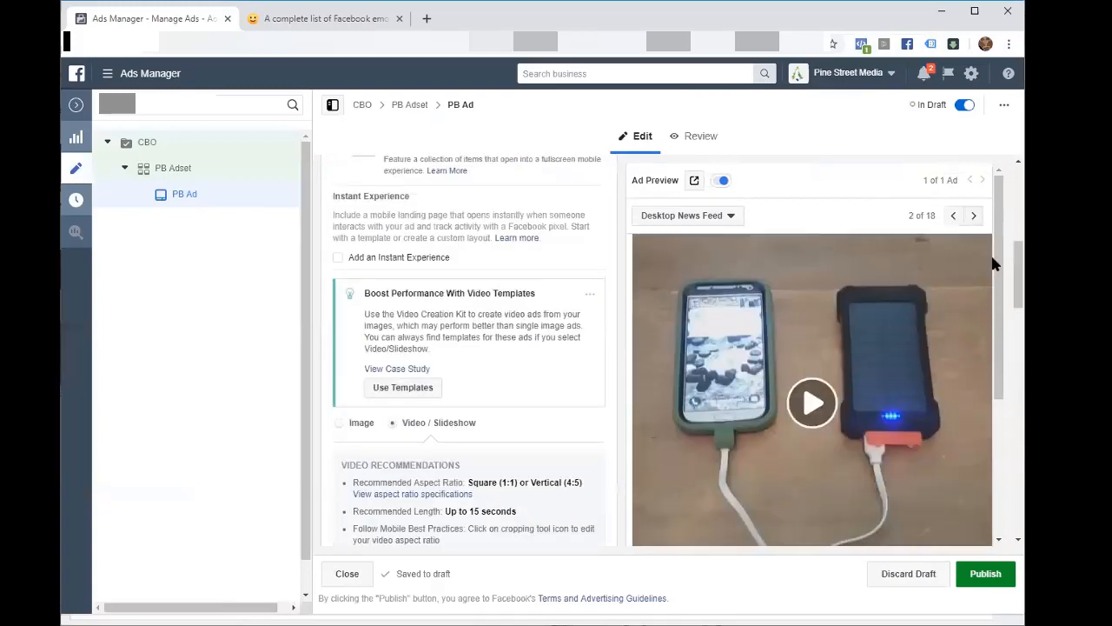
scroll(1014, 321, "down", 7)
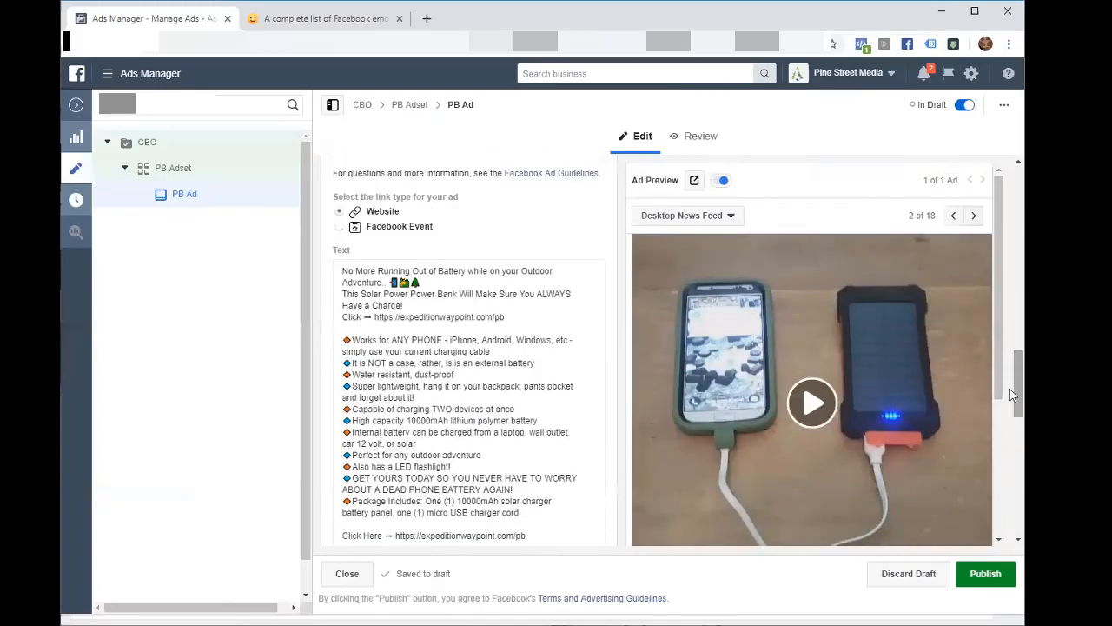
left_click_drag(999, 379, 999, 354)
- Look through the placement previews from Instant Articles to Facebook Stories
left_click(973, 216)
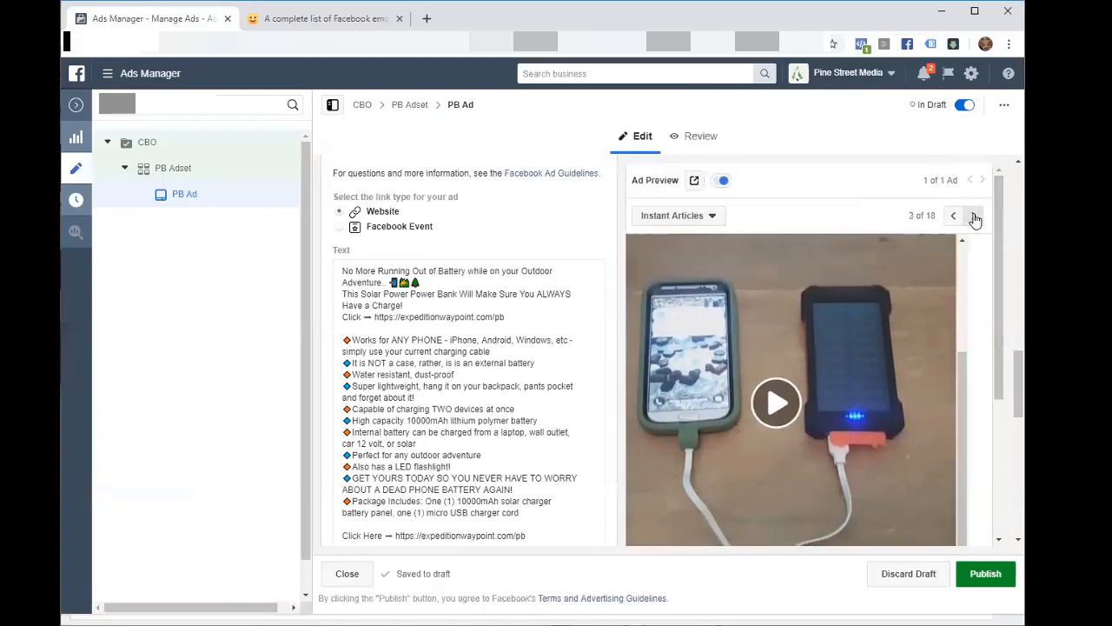
left_click(975, 216)
left_click(975, 217)
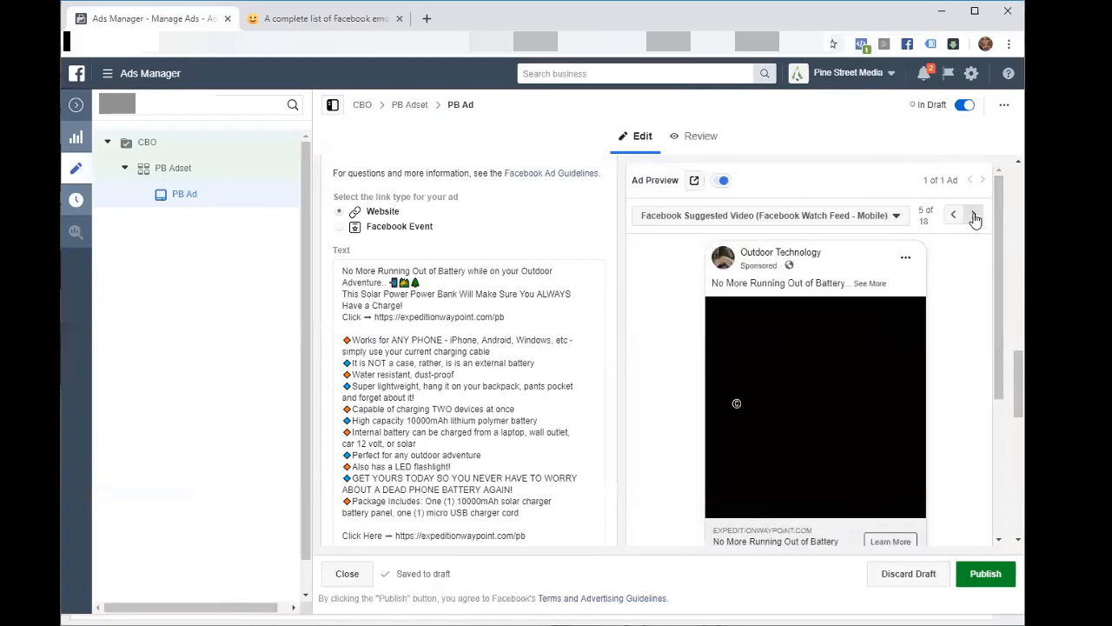
left_click(974, 216)
left_click(975, 216)
left_click(975, 216)
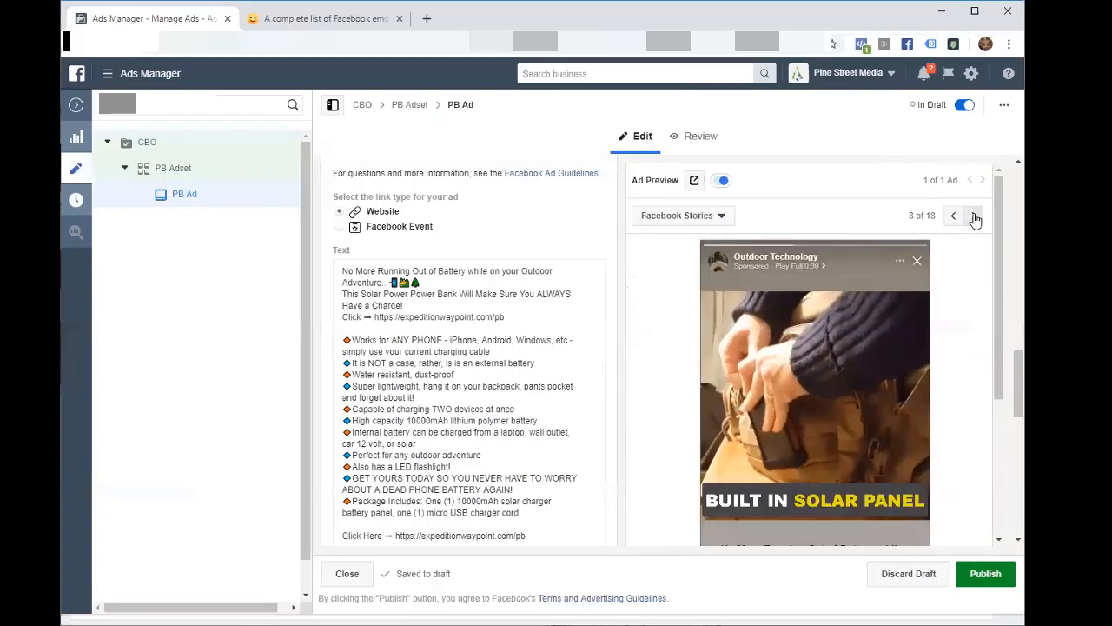
- Recheck the Desktop Marketplace preview, then view the Facebook Stories and Instagram Feed previews
left_click(953, 216)
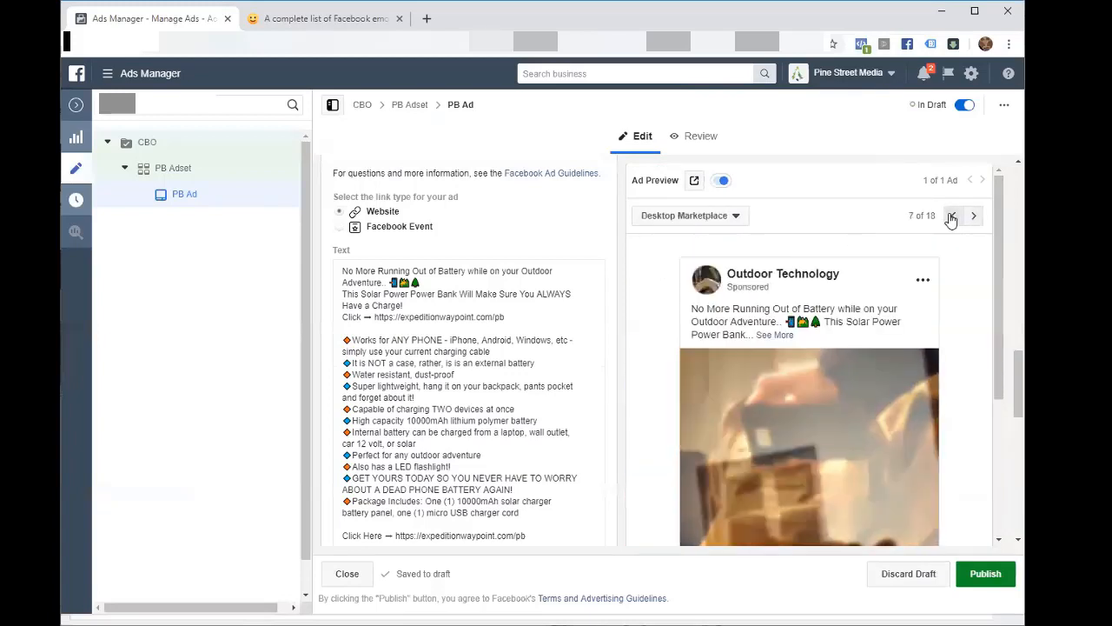
scroll(961, 229, "down", 2)
scroll(962, 229, "up", 1)
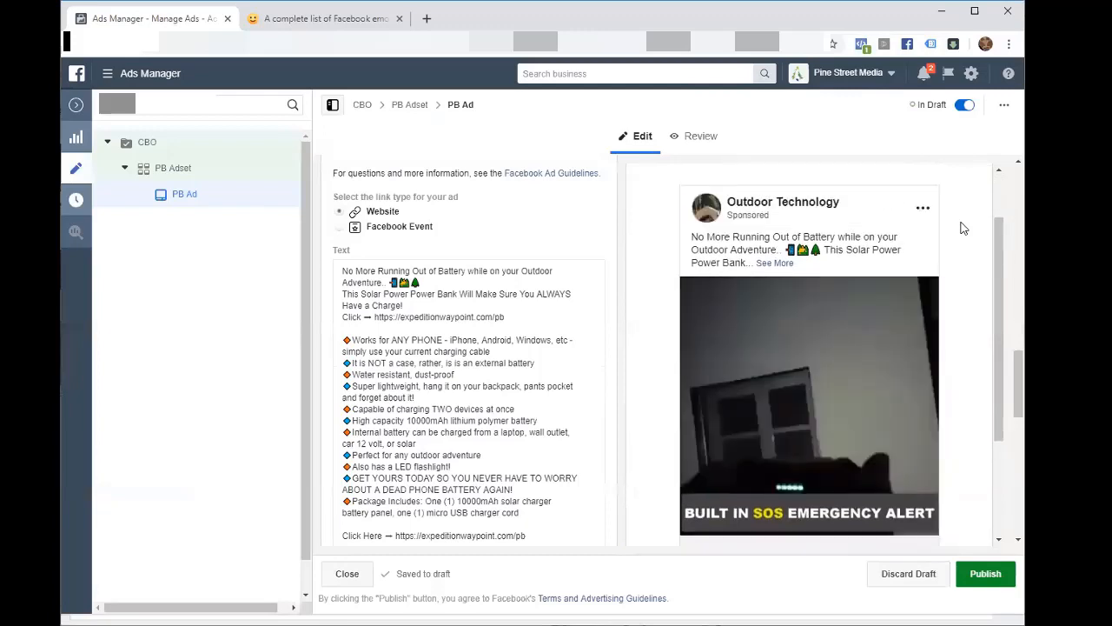
scroll(968, 197, "up", 1)
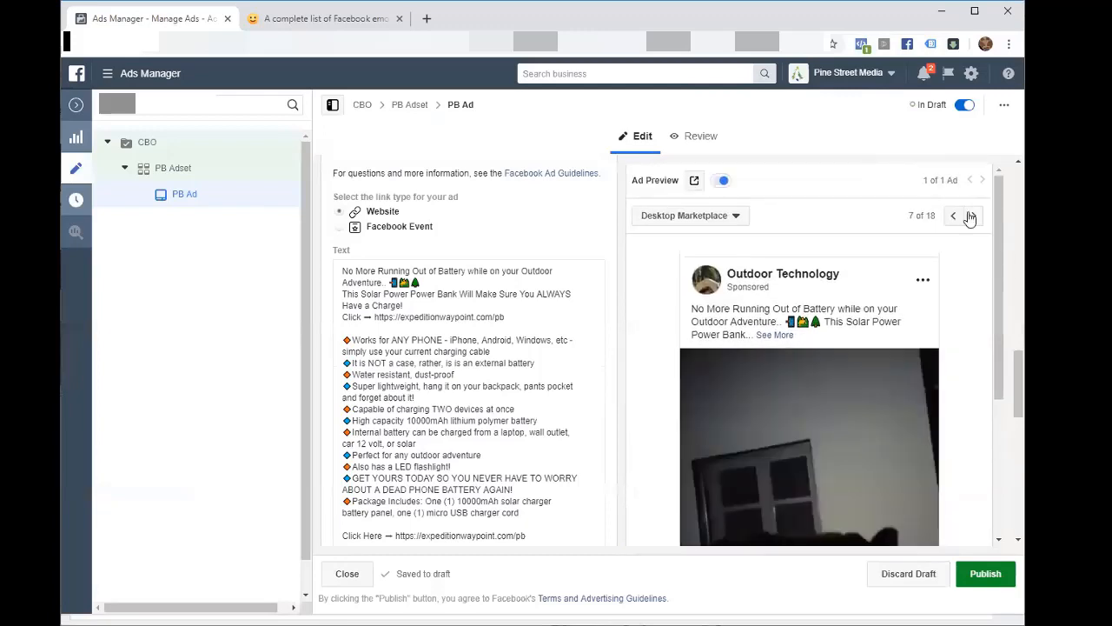
left_click(971, 216)
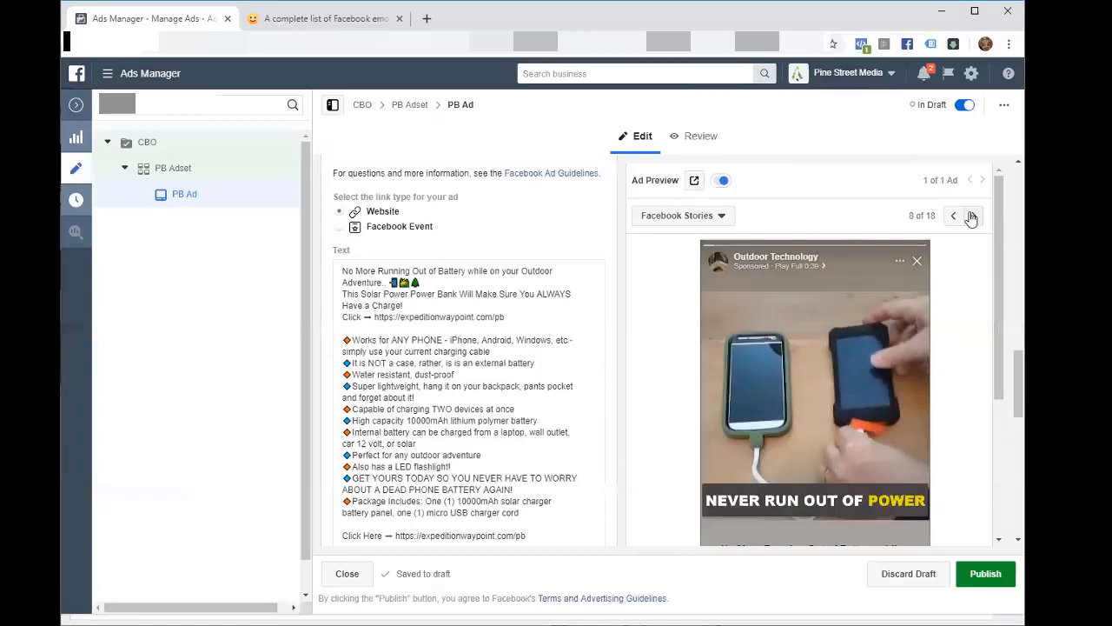
left_click(971, 216)
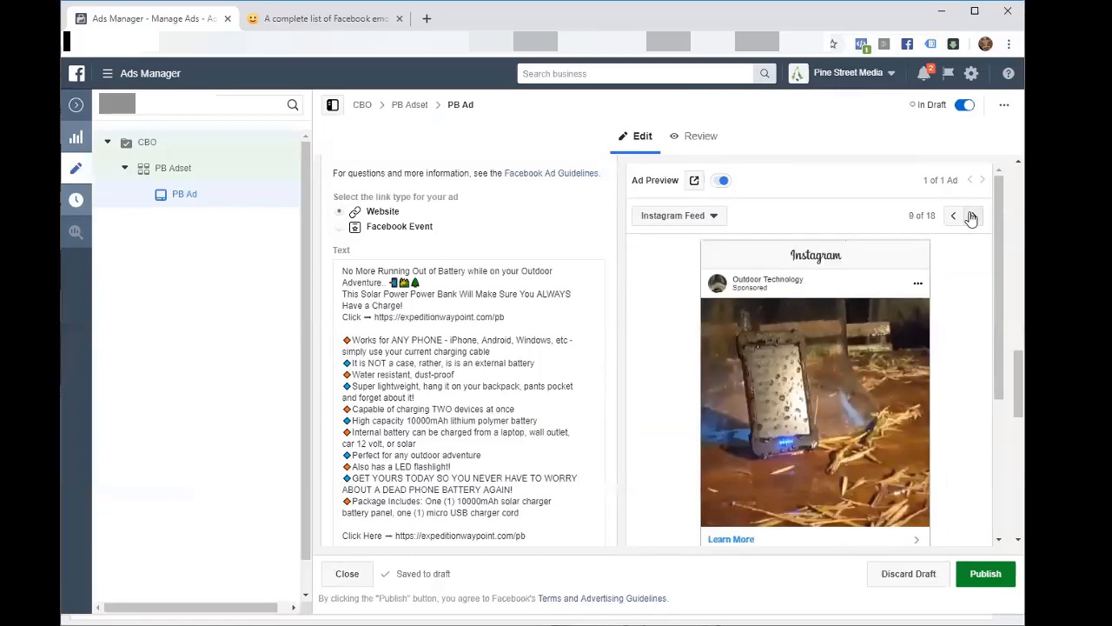
- Open the PB Adset and dismiss the pixel activity notice under its Purchase conversion event
scroll(1020, 219, "down", 2)
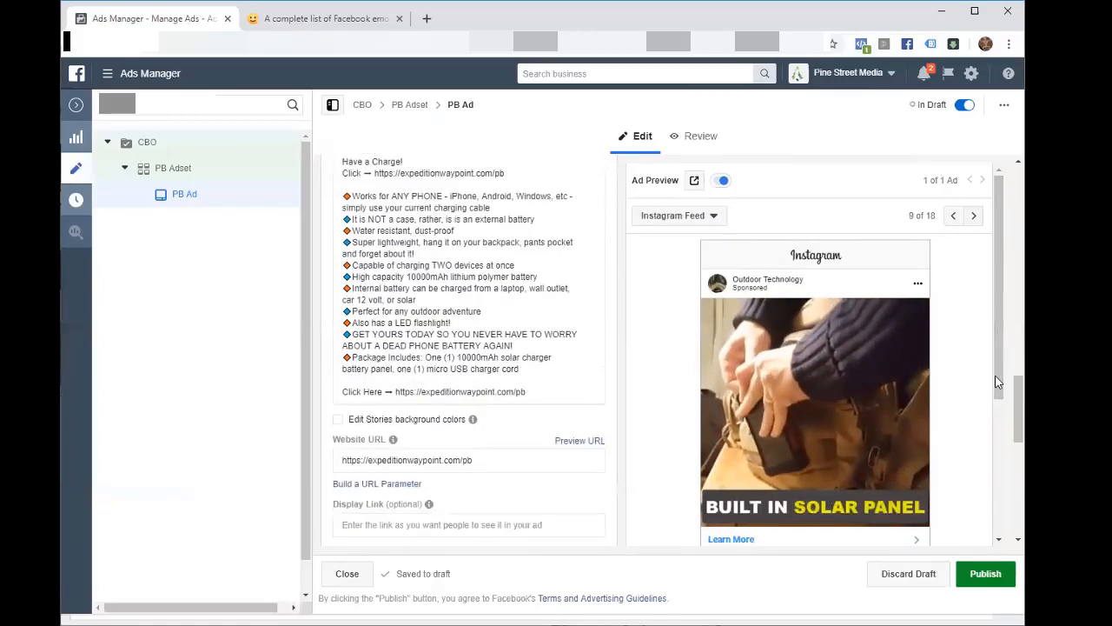
scroll(996, 381, "down", 1)
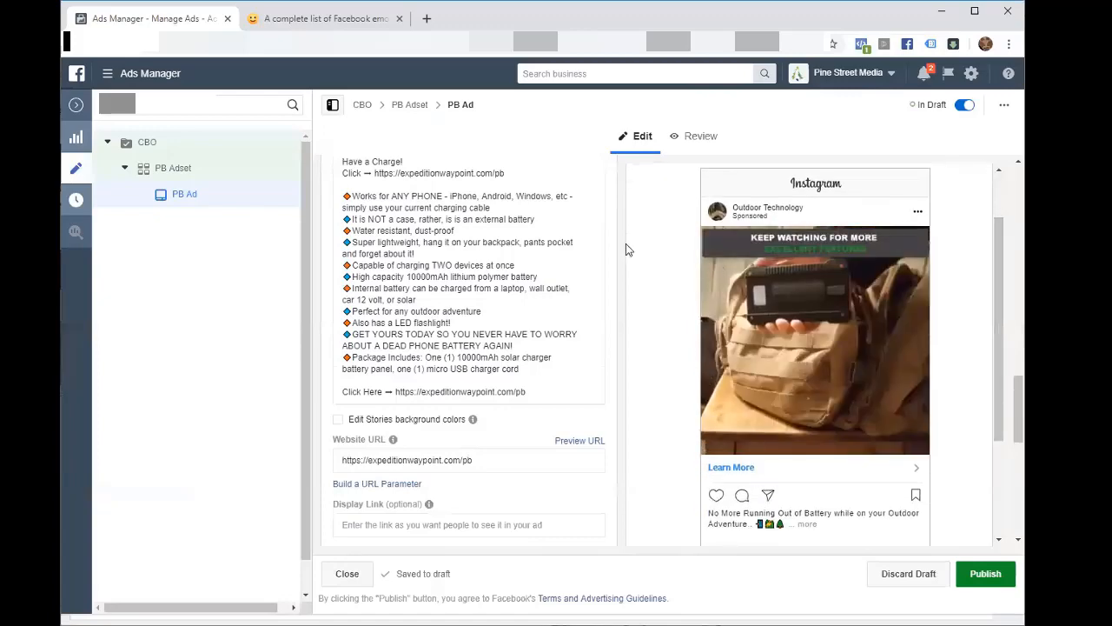
left_click(139, 172)
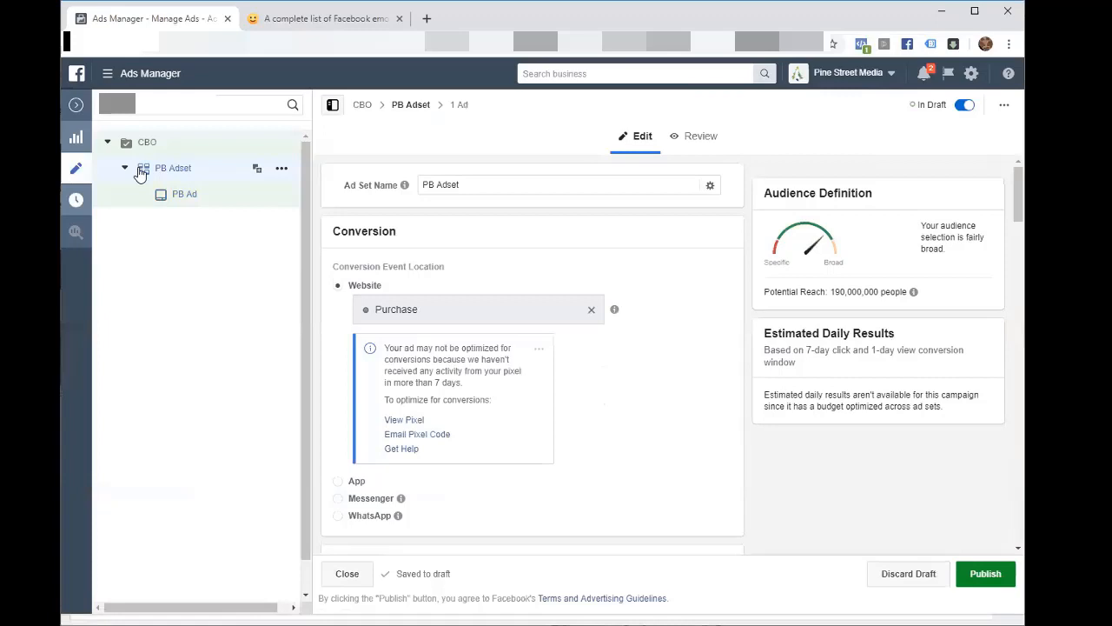
left_click(537, 351)
left_click(516, 372)
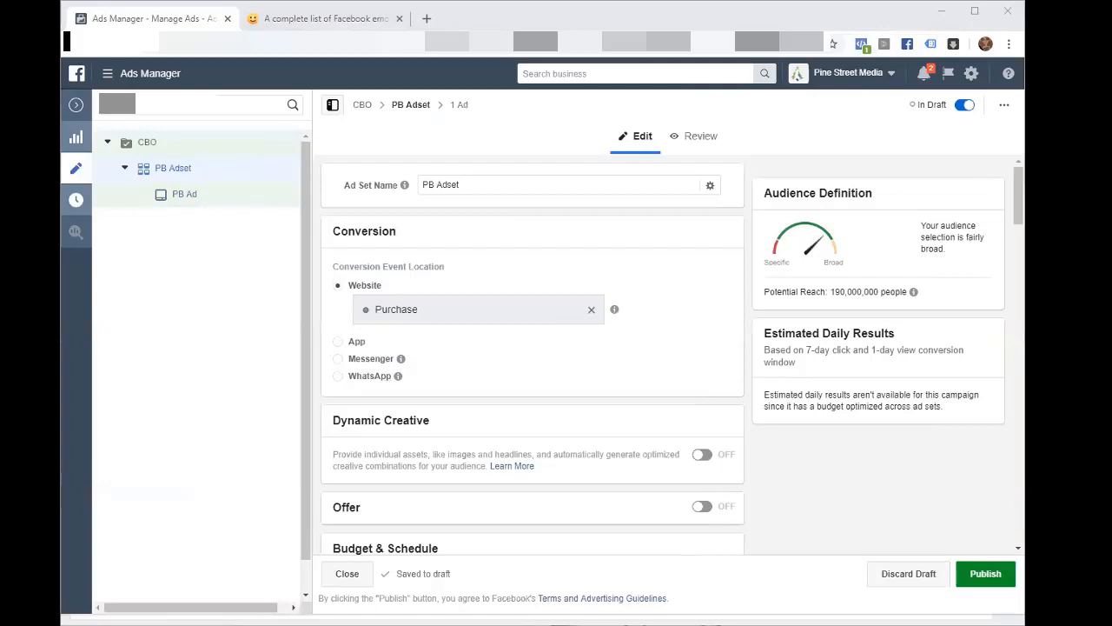
- Rename the PB Adset as Survivalism
left_click(525, 185)
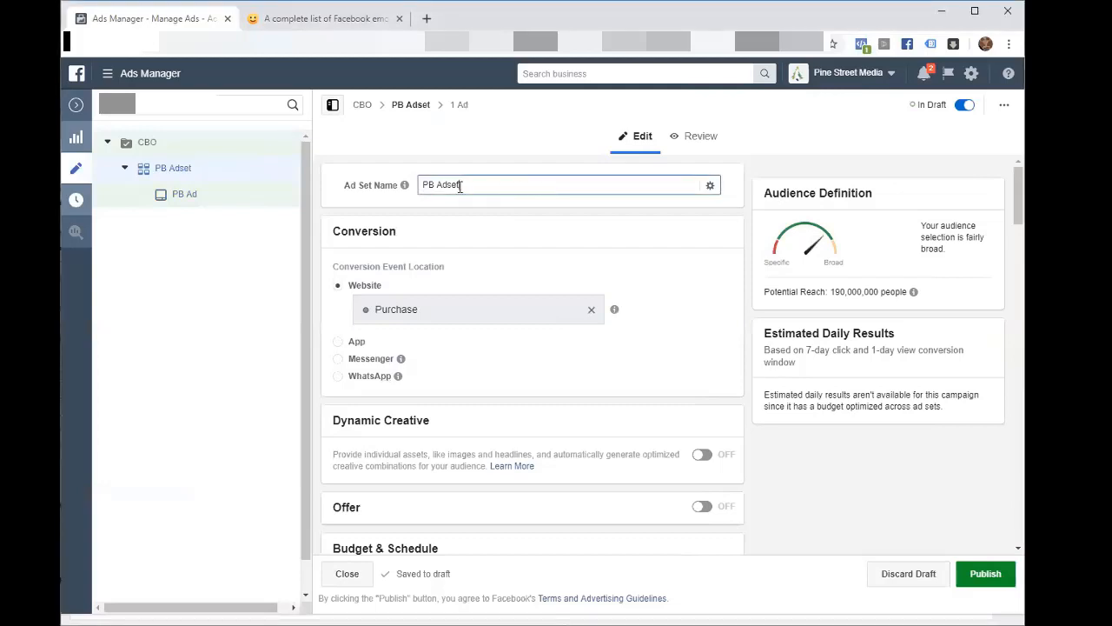
key("ctrl+a")
type("Survivalism")
scroll(938, 243, "down", 8)
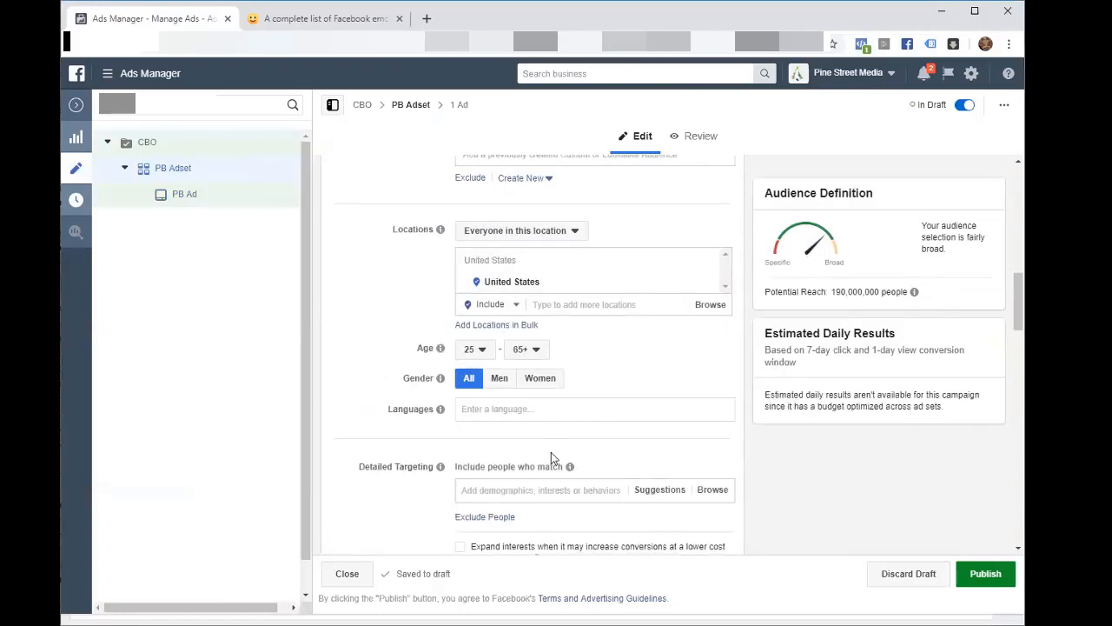
left_click(530, 489)
type("Survivalism")
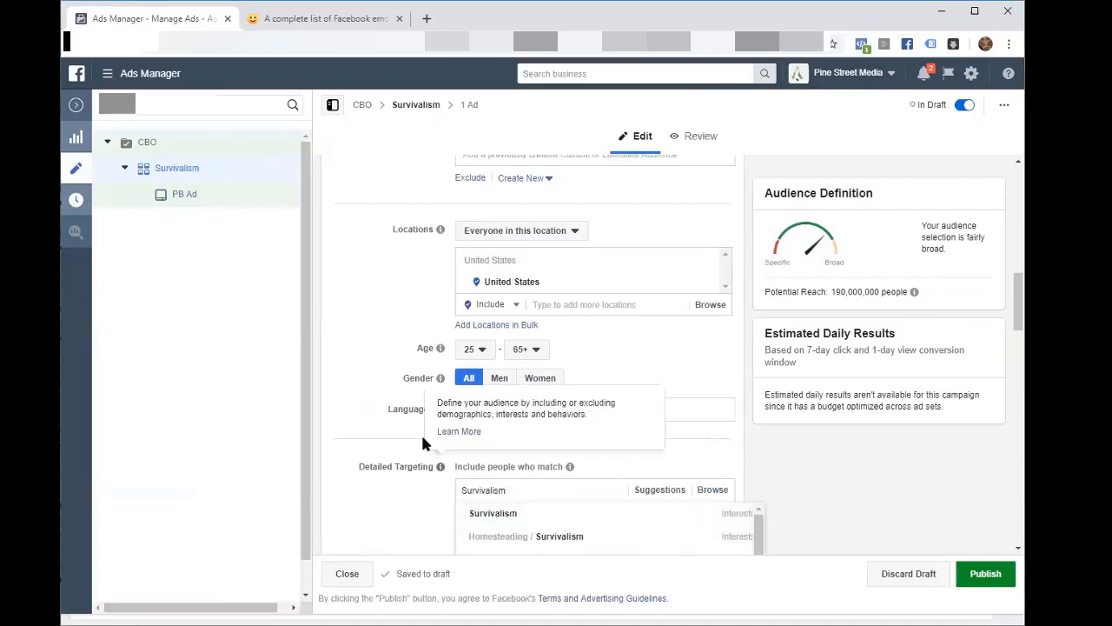
left_click(375, 385)
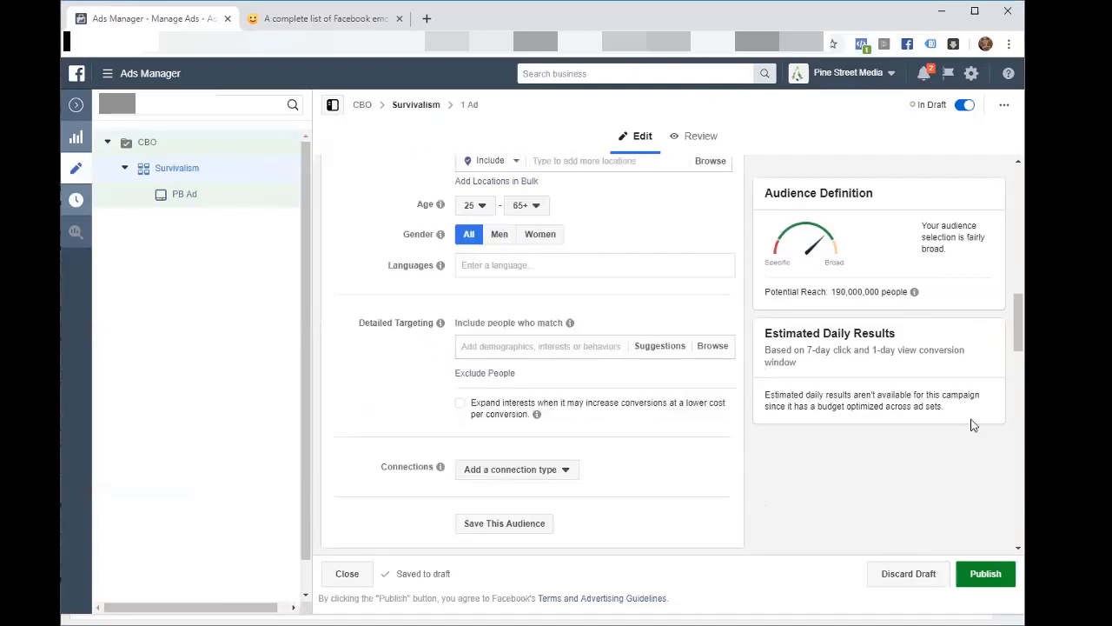
- Add the Survivalism interest to the ad set's Detailed Targeting
scroll(975, 425, "down", 2)
left_click(600, 346)
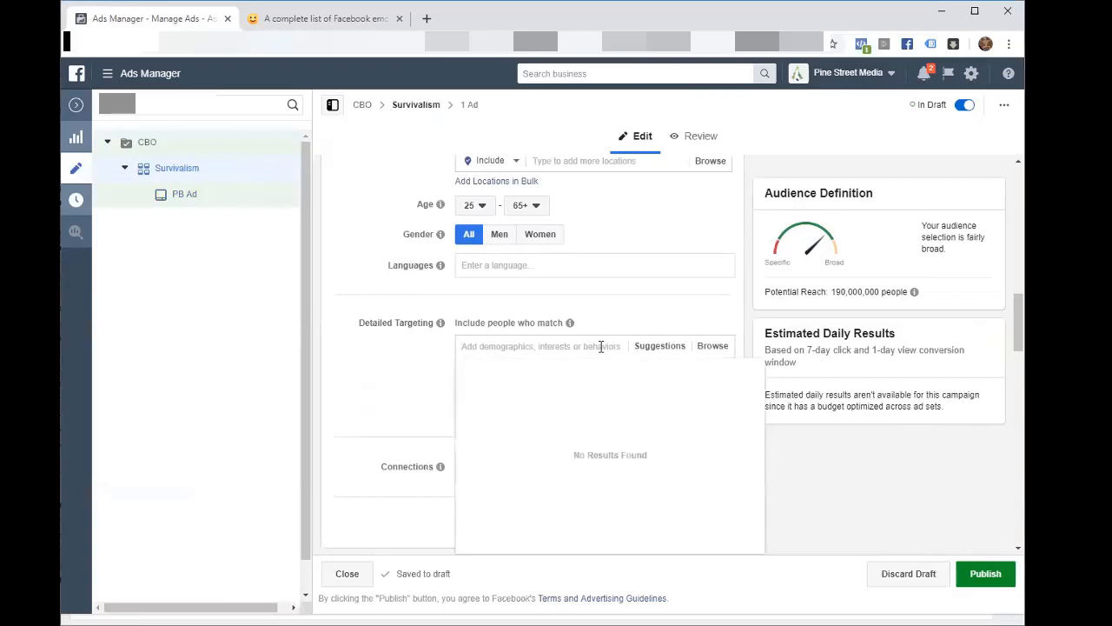
type("Survivalism")
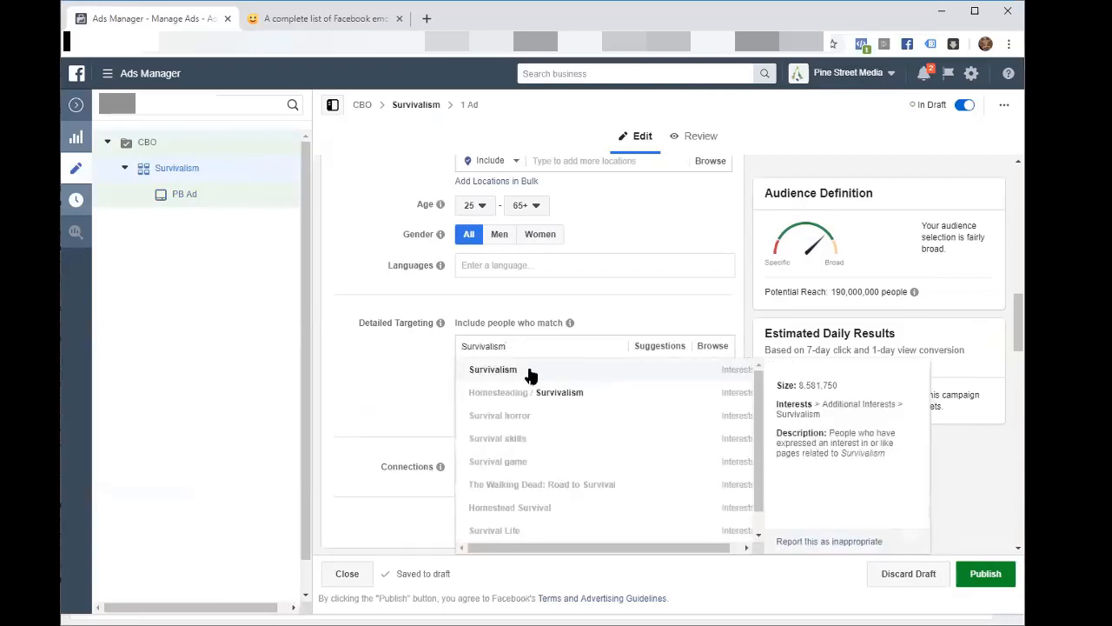
left_click(530, 372)
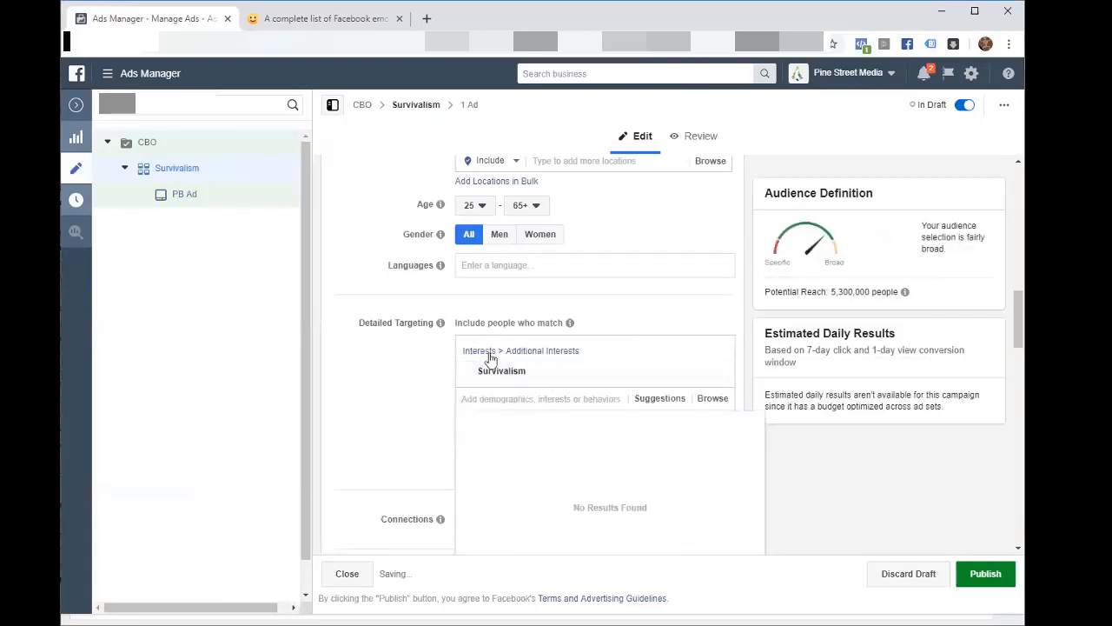
left_click(440, 356)
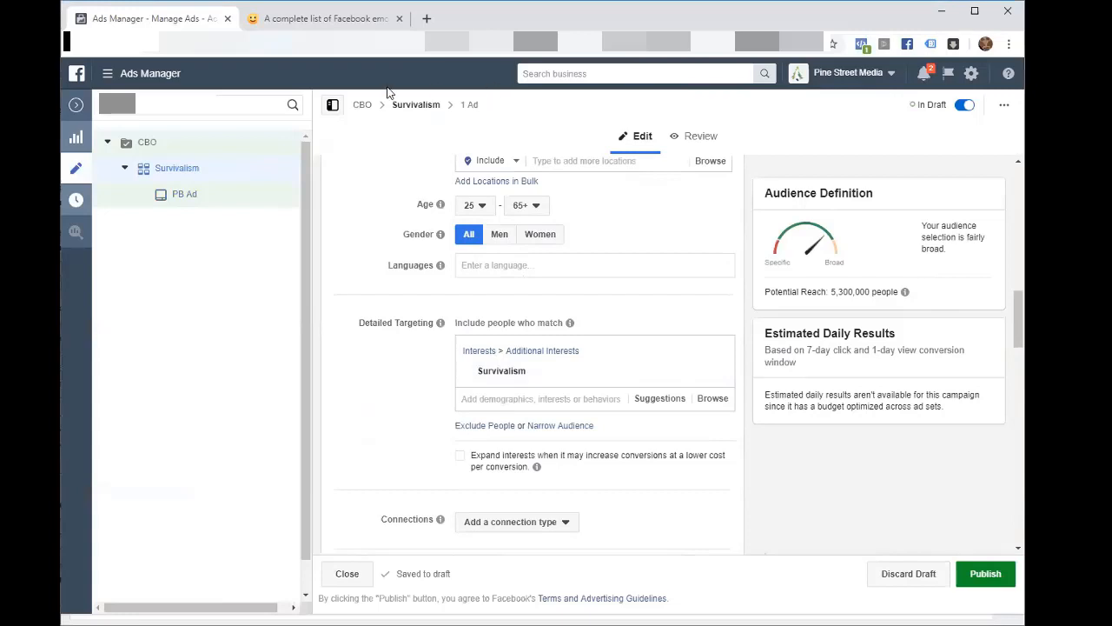
- Check the CBO campaign's budget settings and publish the drafted campaign with its ad set and ad
left_click(244, 146)
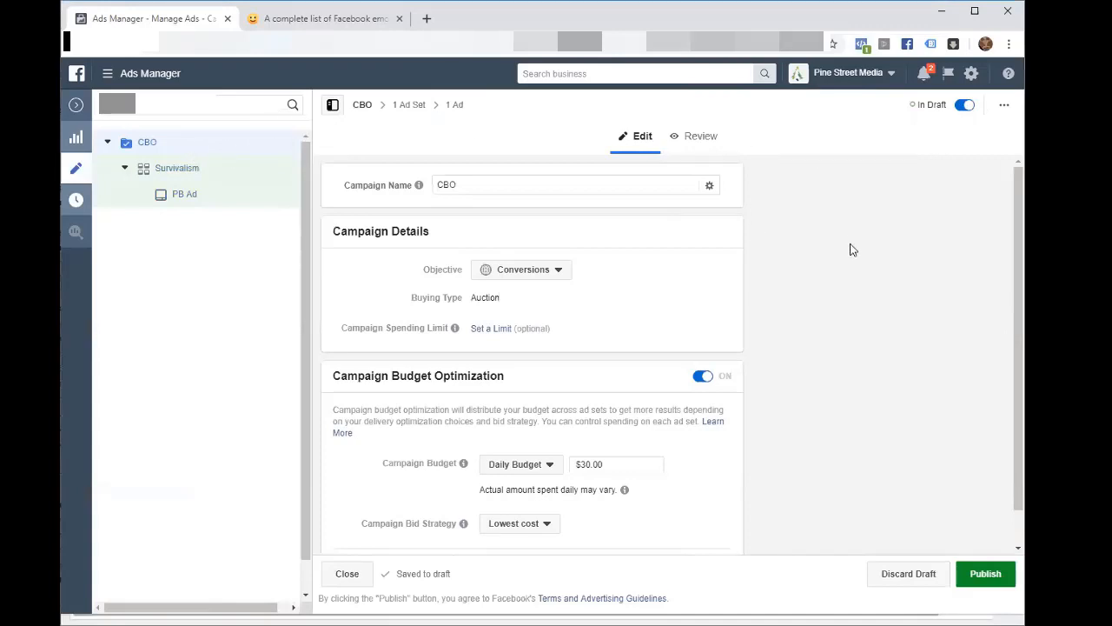
scroll(847, 243, "down", 1)
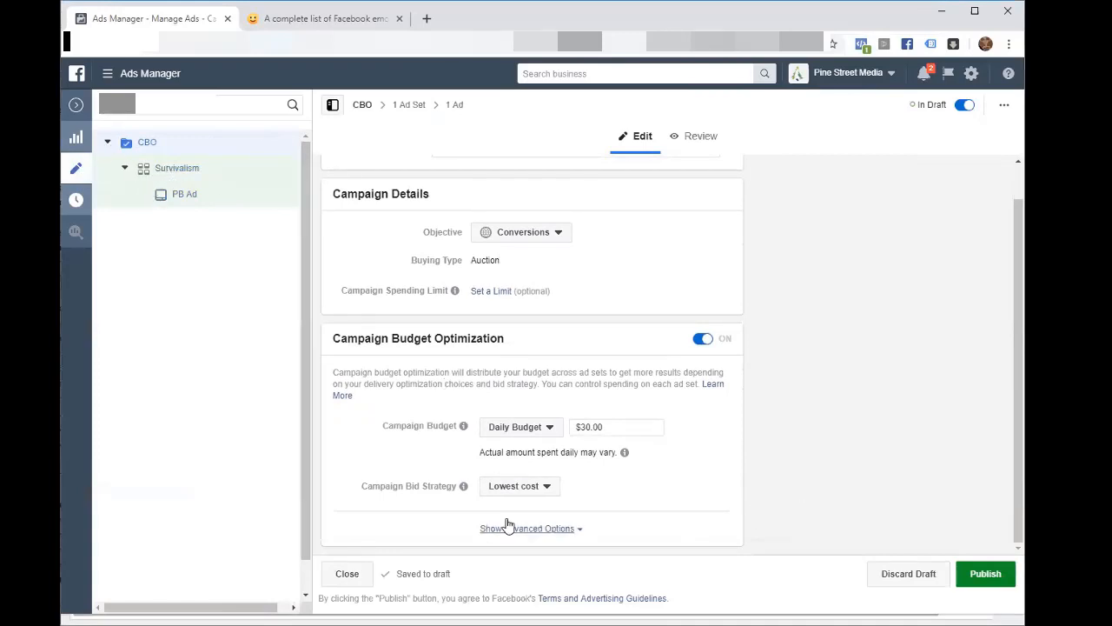
left_click(349, 574)
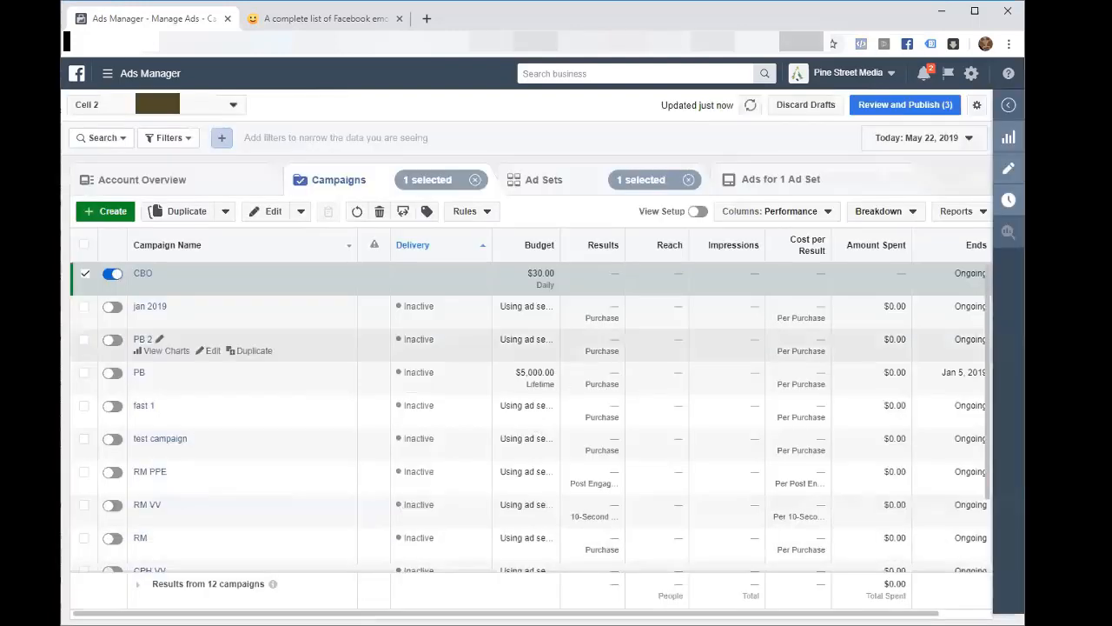
left_click(909, 106)
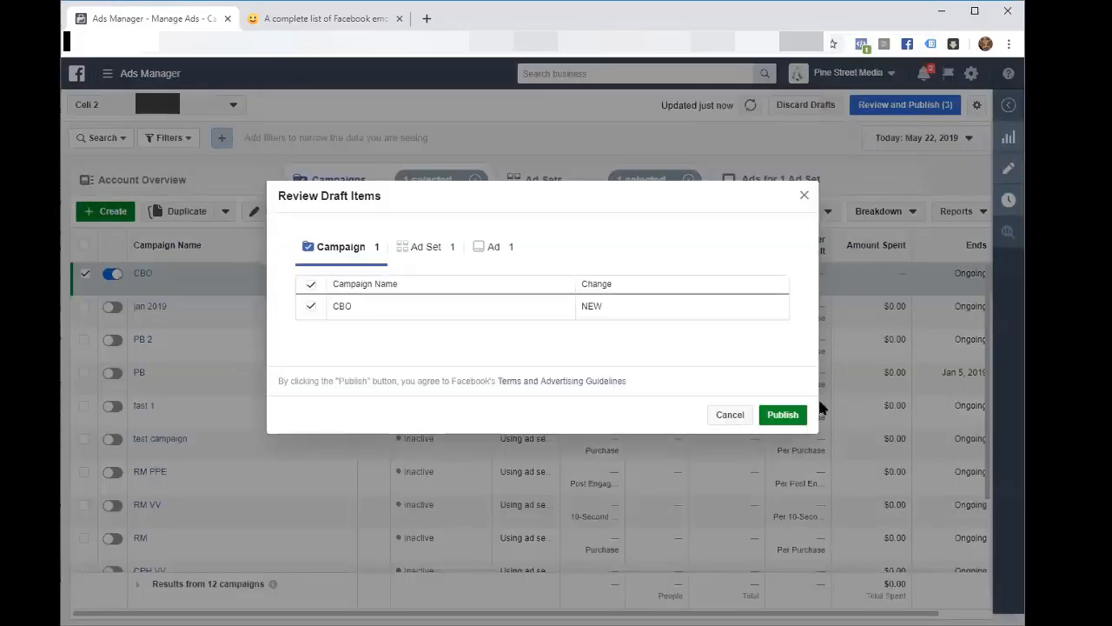
left_click(793, 414)
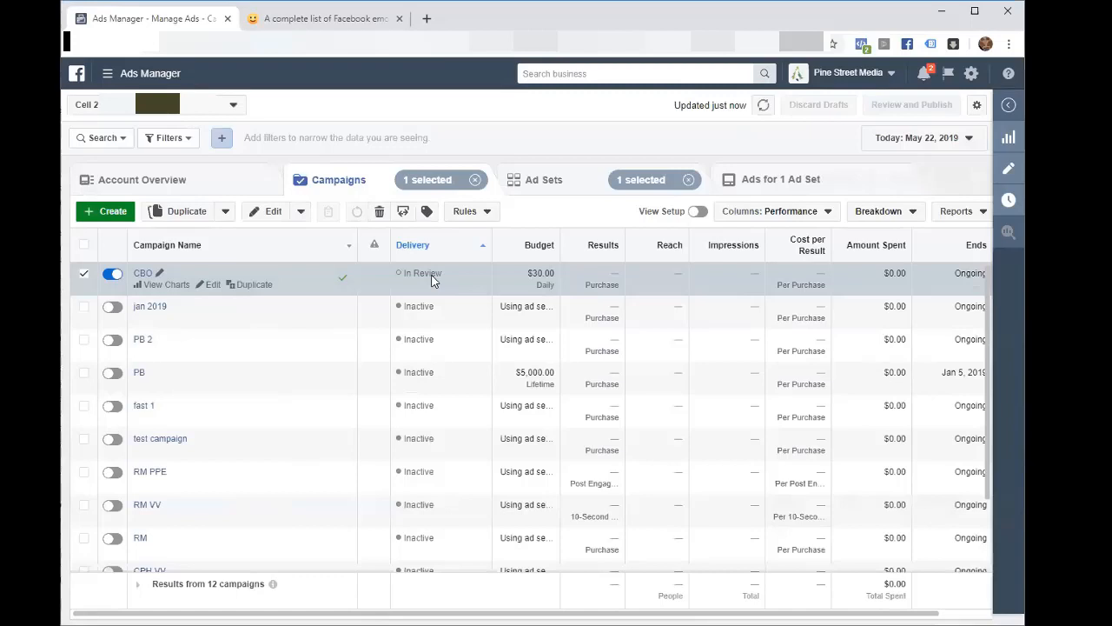
- View the CBO campaign's Survivalism ad set and its PB Ad, and return to the ad set list
left_click(144, 280)
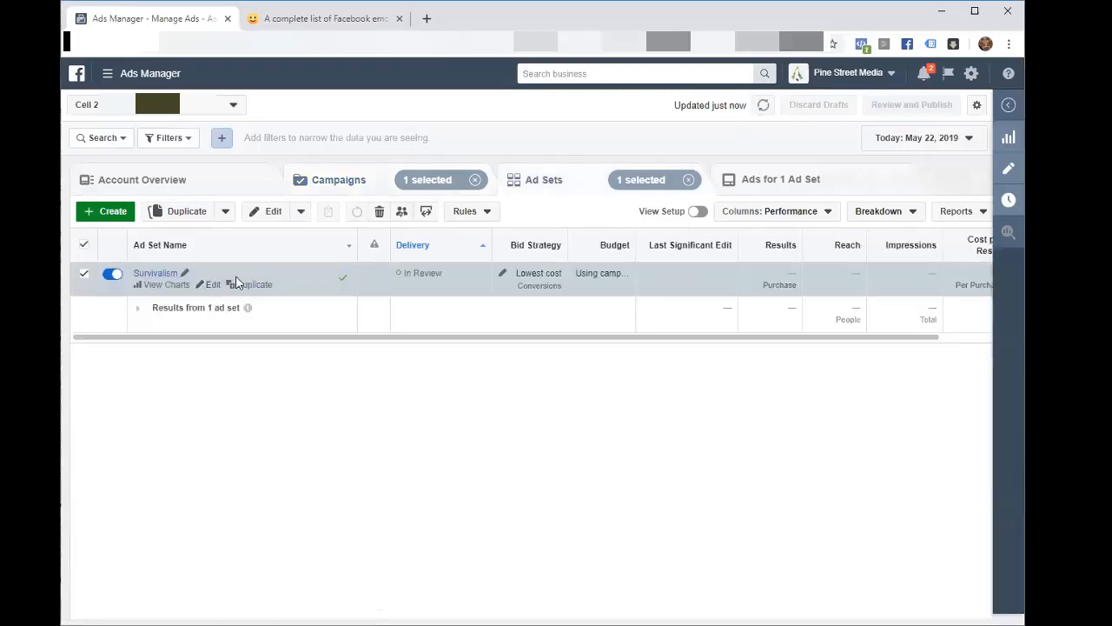
left_click(143, 274)
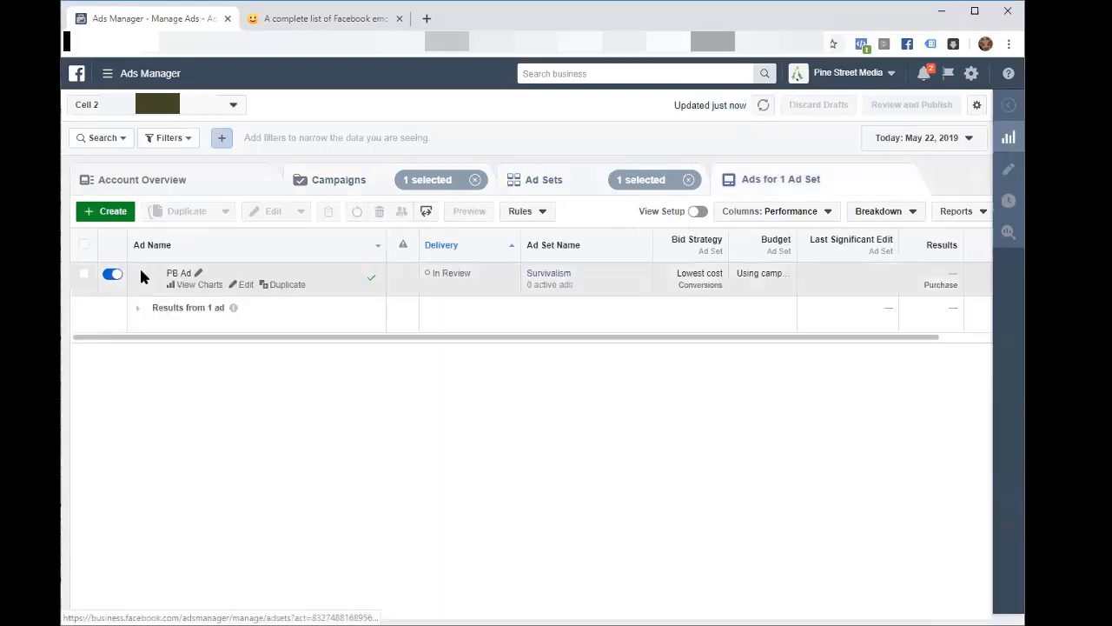
left_click(532, 185)
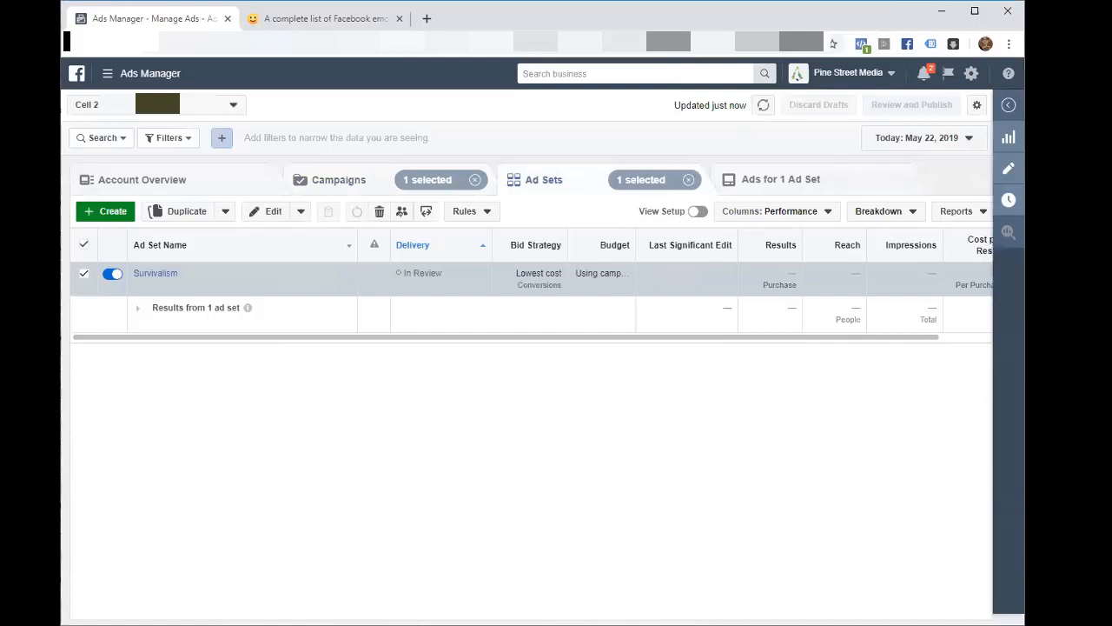
- Open the Page Posts tool from the full list of business tools
left_click(143, 73)
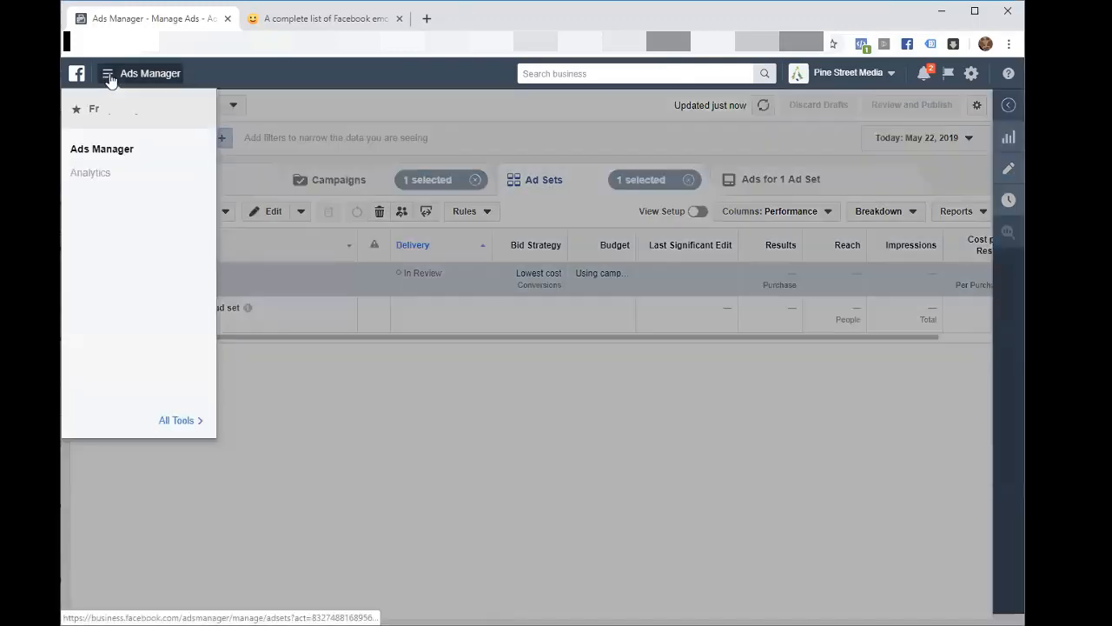
left_click(178, 419)
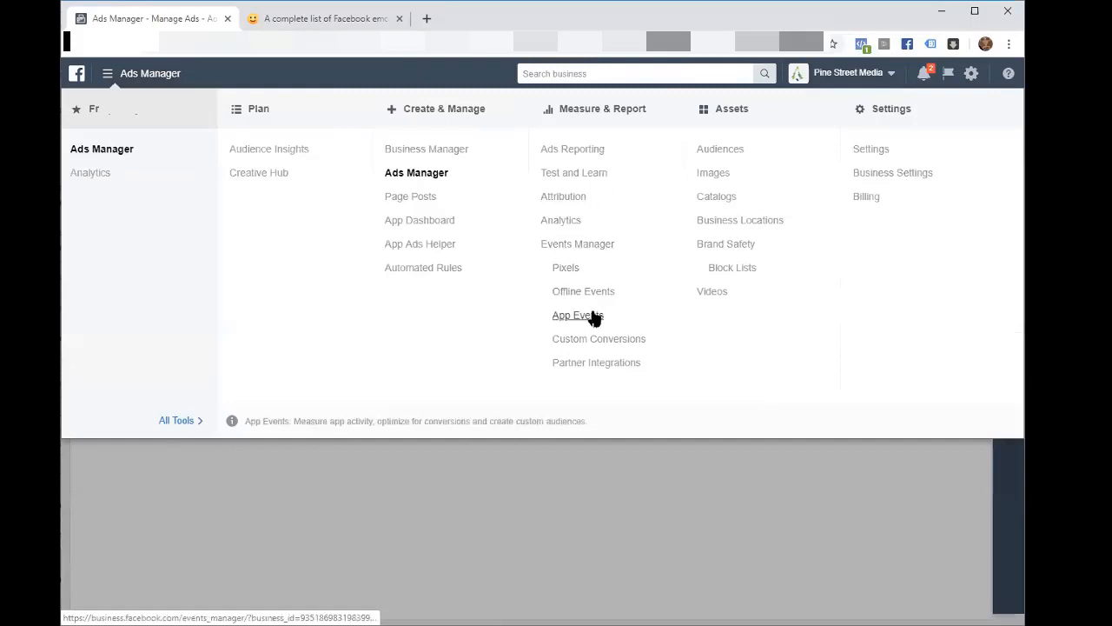
left_click(437, 198)
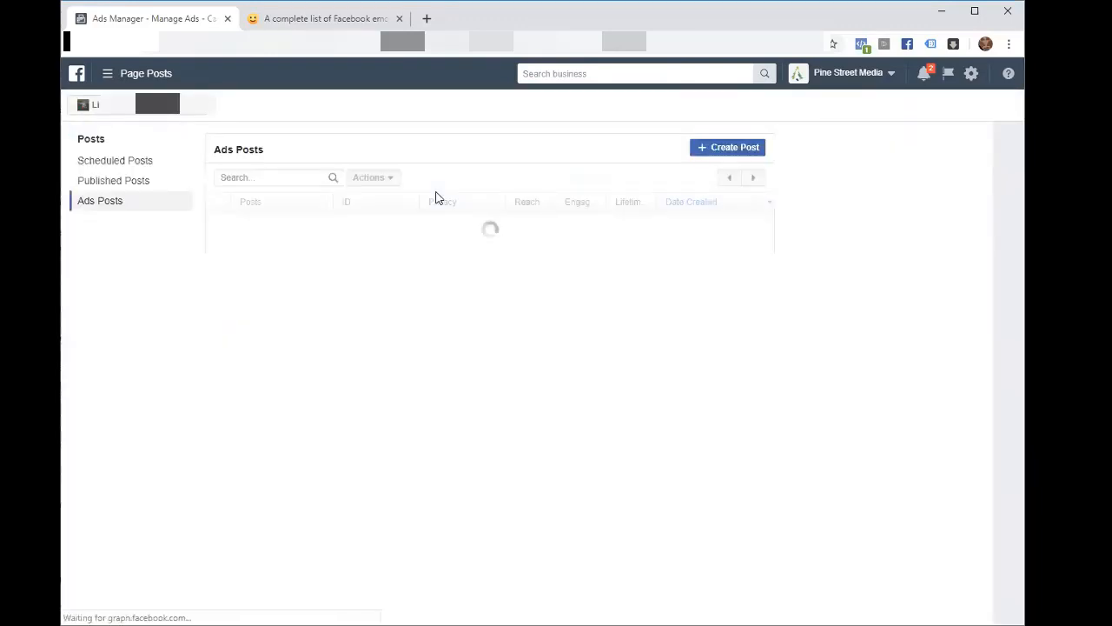
- Switch to the Outdoor Technology page and inspect the ID and post details of its newest ad post
left_click(157, 105)
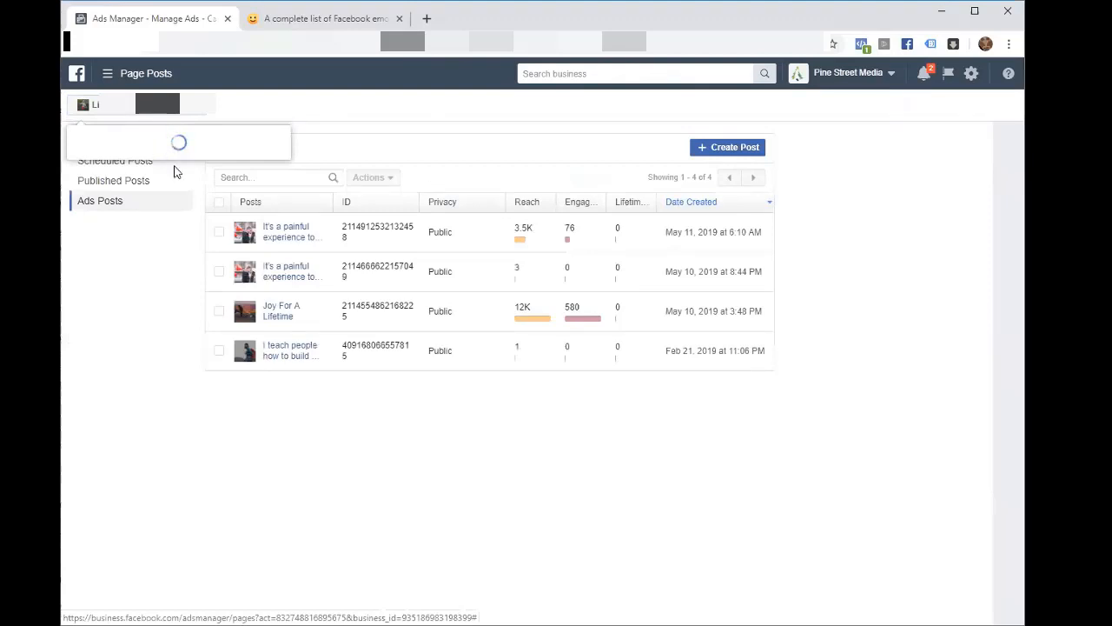
left_click(184, 108)
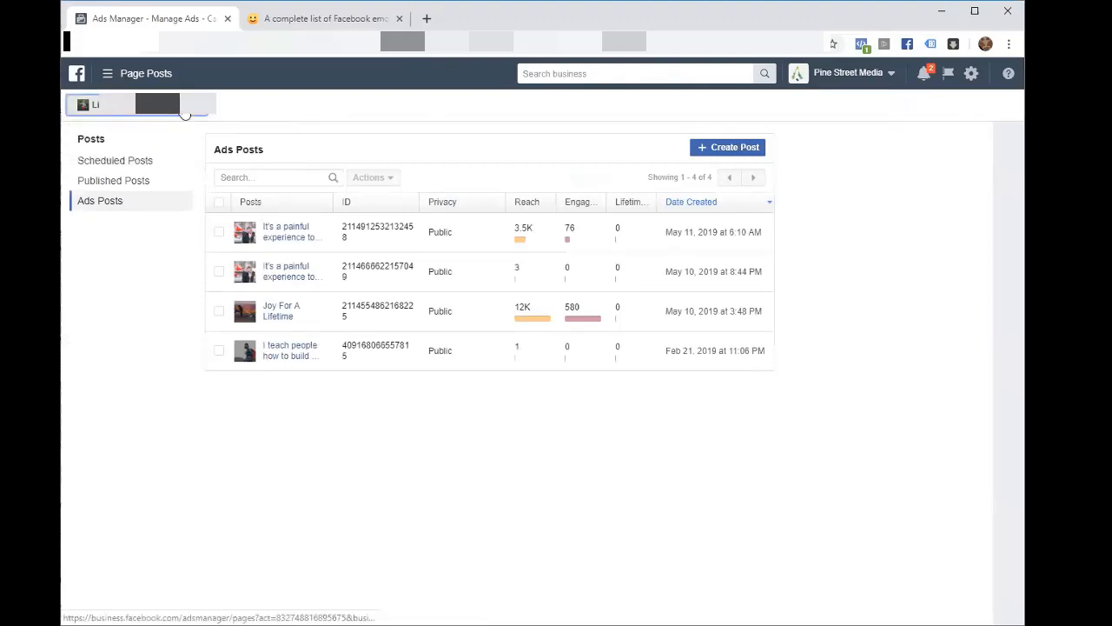
left_click(184, 108)
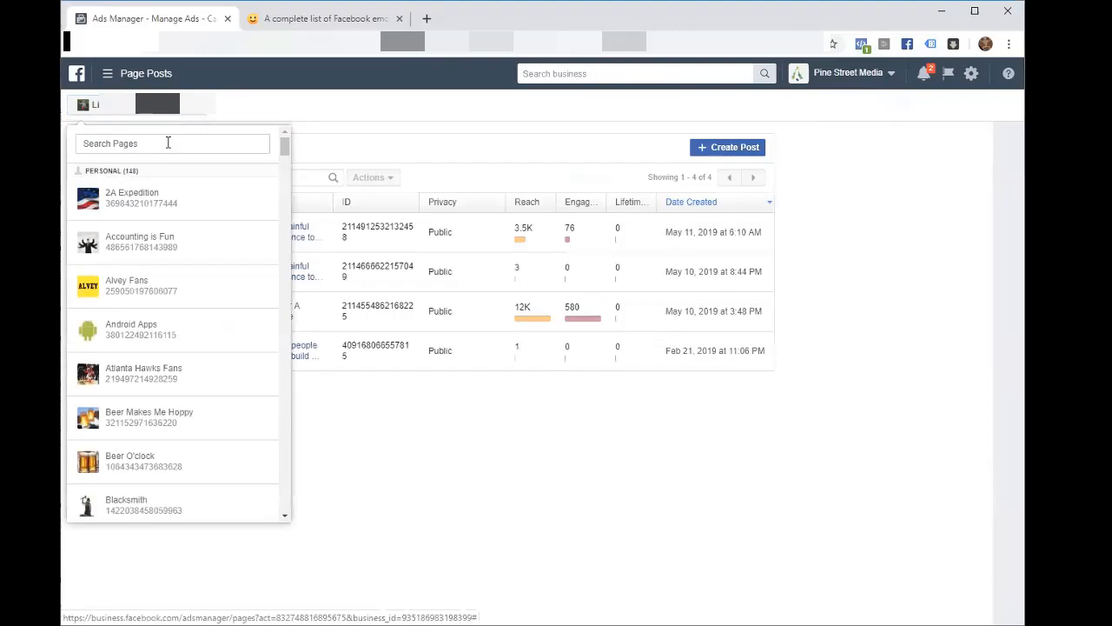
left_click(168, 142)
type("out")
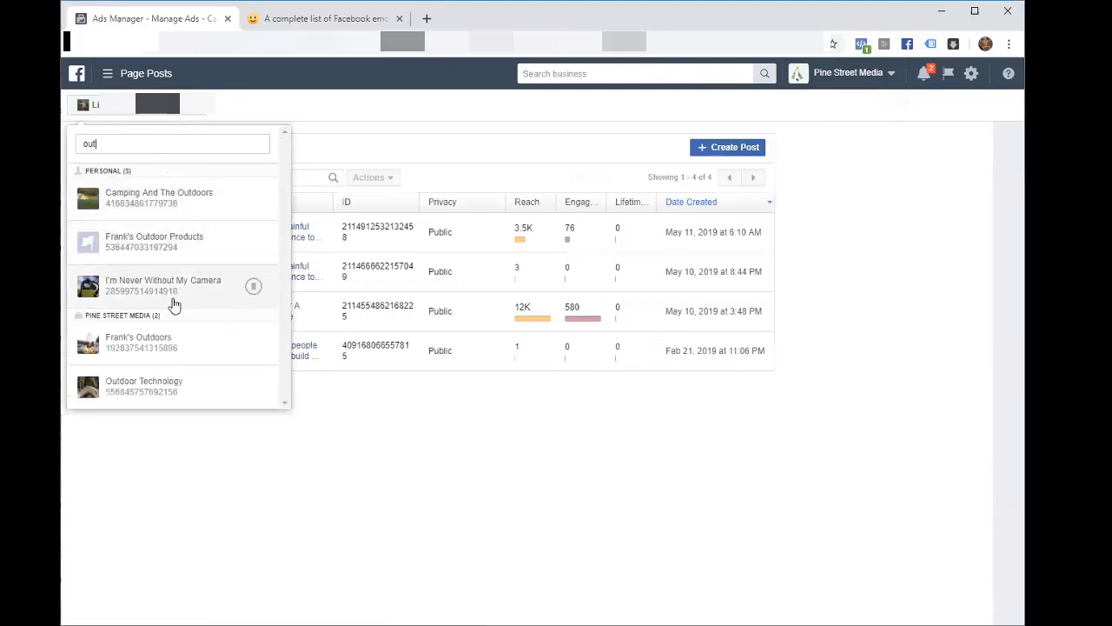
left_click(161, 384)
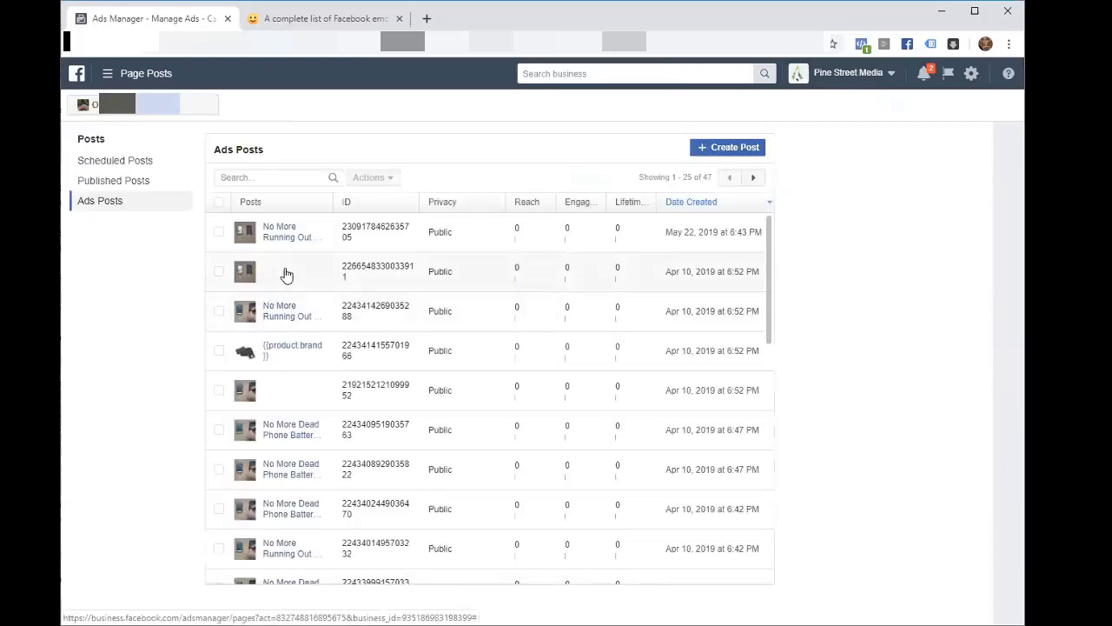
double_click(359, 240)
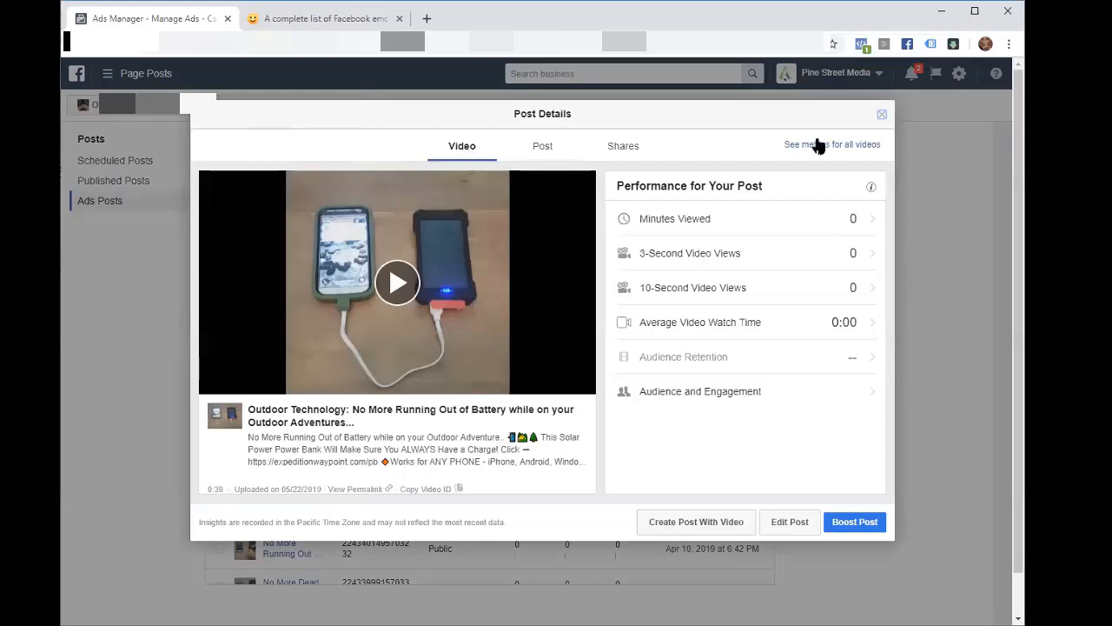
left_click(881, 114)
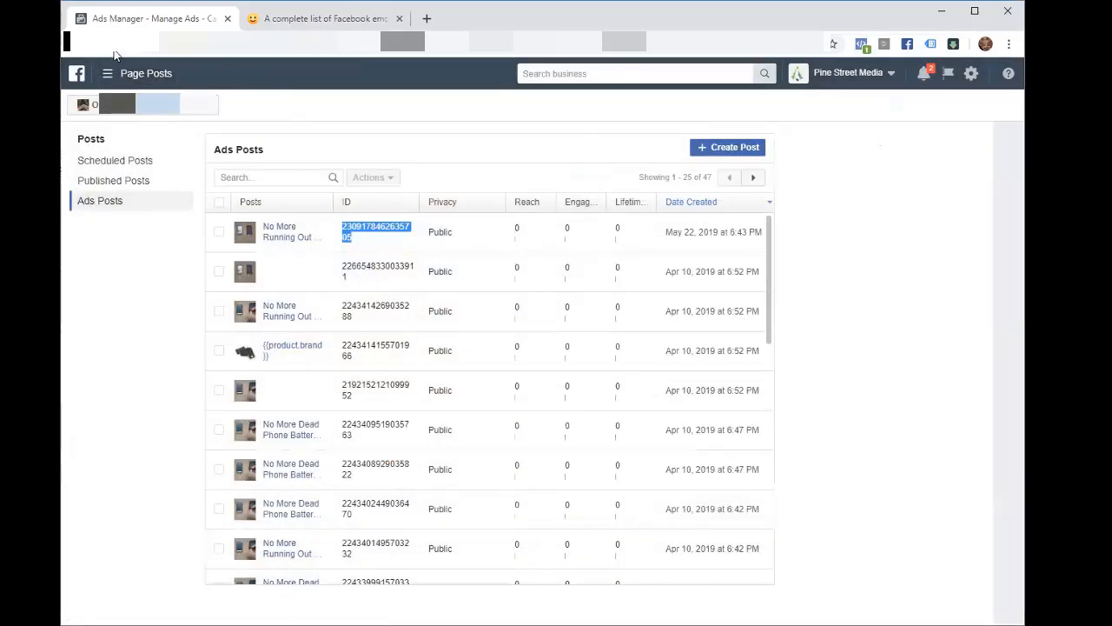
- Return from Page Posts to Ads Manager and open the ad sets of the CBO campaign
left_click(106, 75)
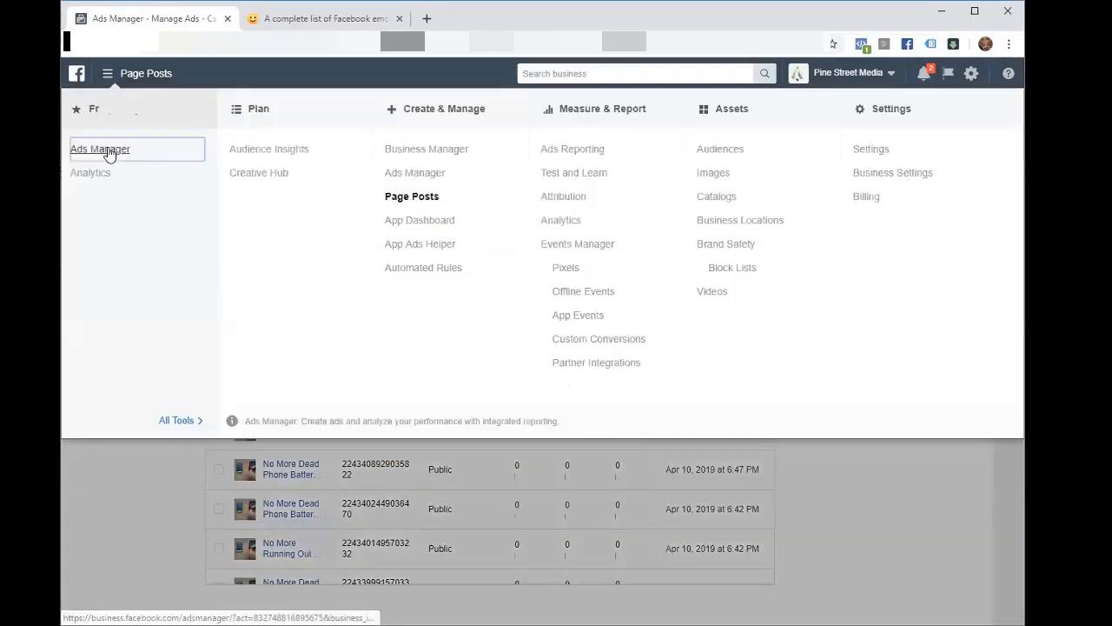
left_click(108, 153)
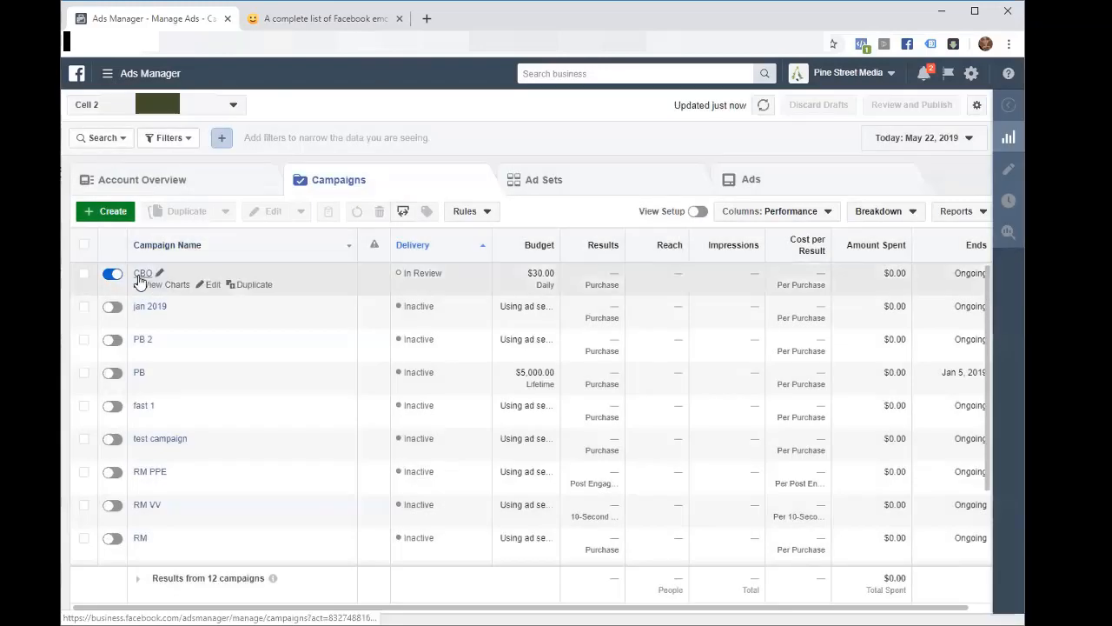
left_click(139, 278)
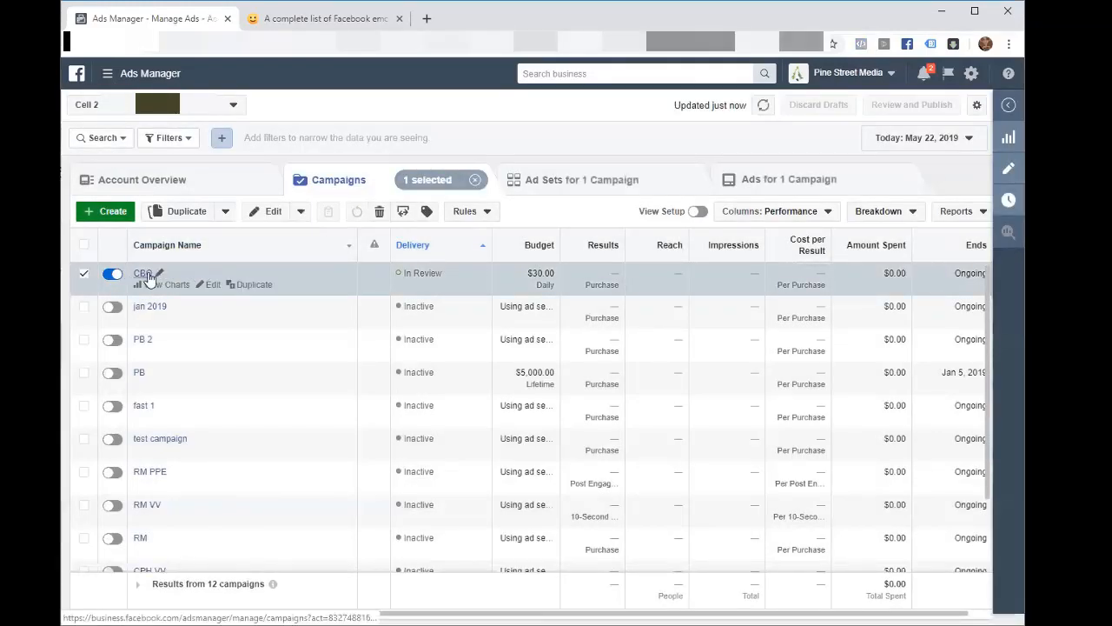
left_click(144, 274)
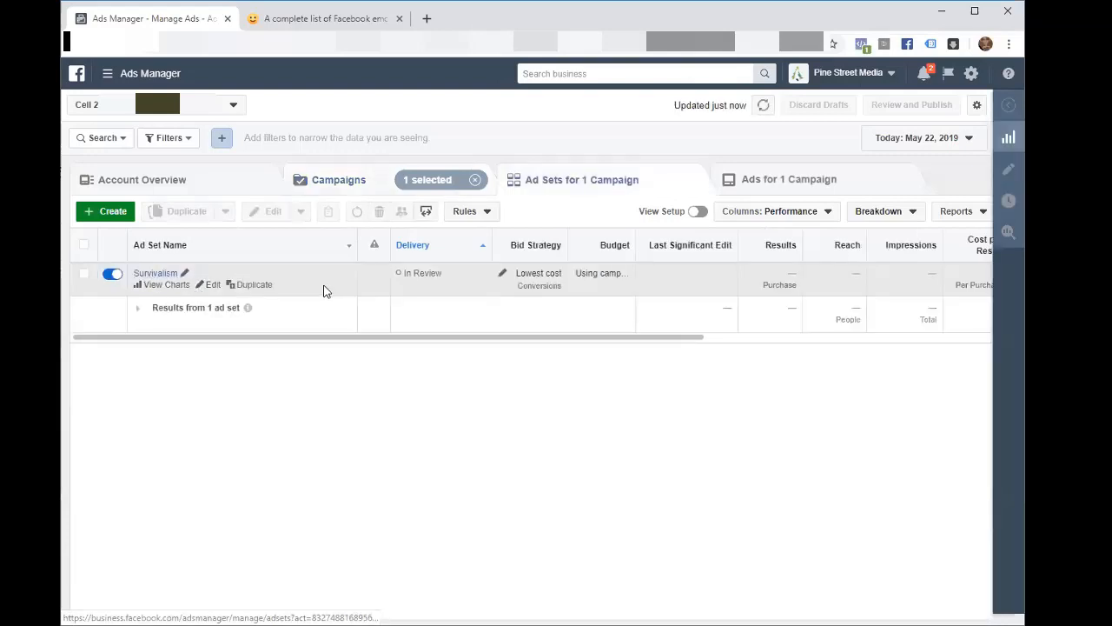
- Duplicate the Survivalism ad set into its original campaign as 4 copies, showing existing post engagements on the duplicated ads
left_click(266, 289)
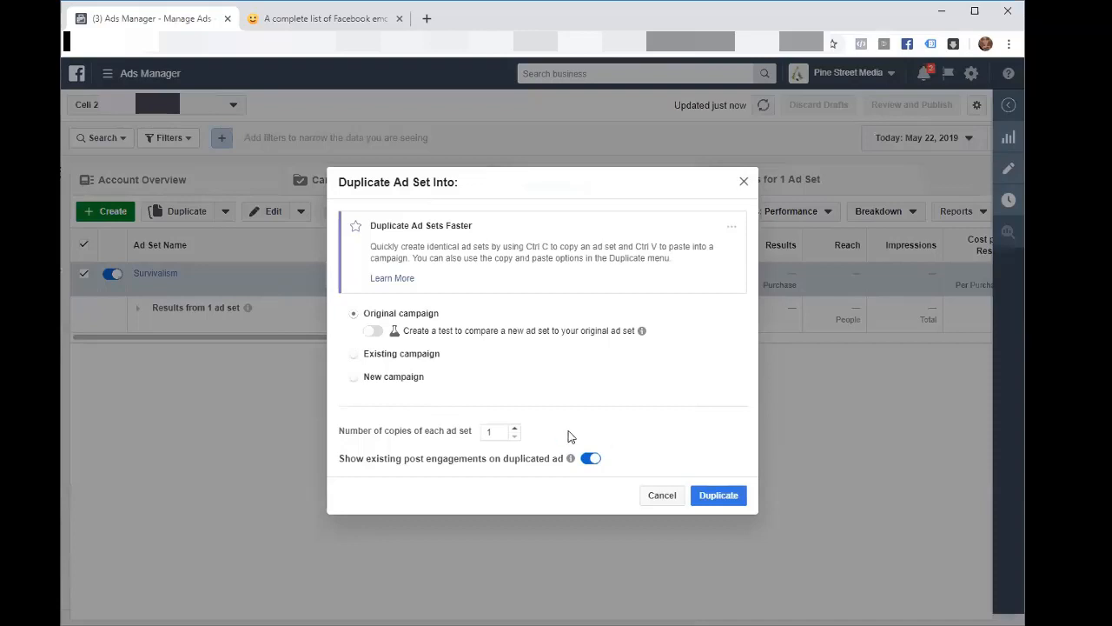
left_click(516, 427)
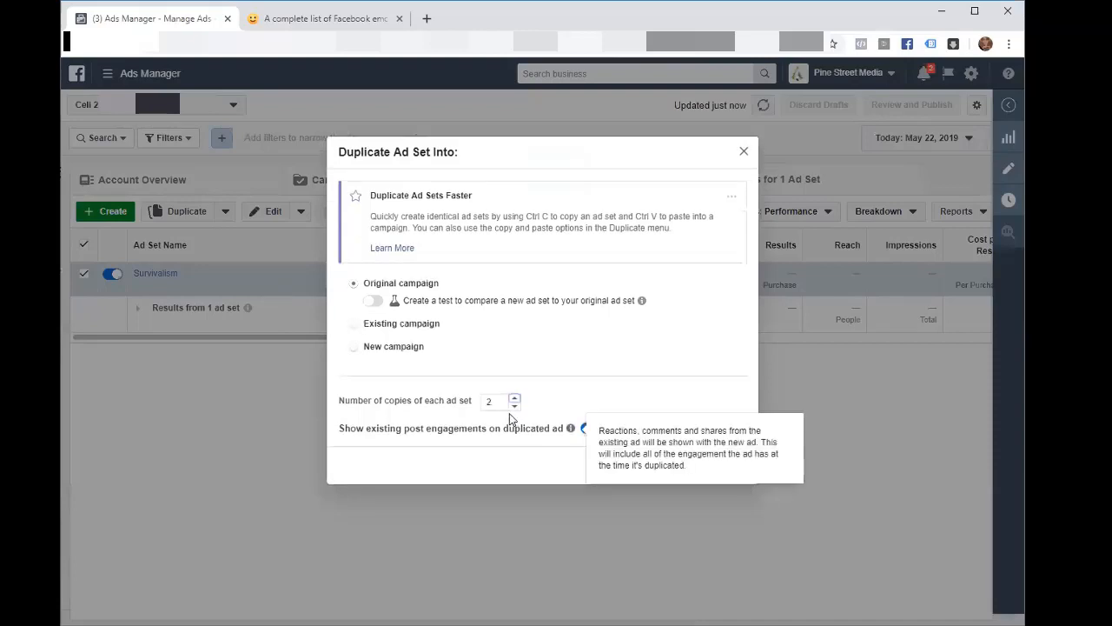
left_click(516, 398)
mouse_move(360, 429)
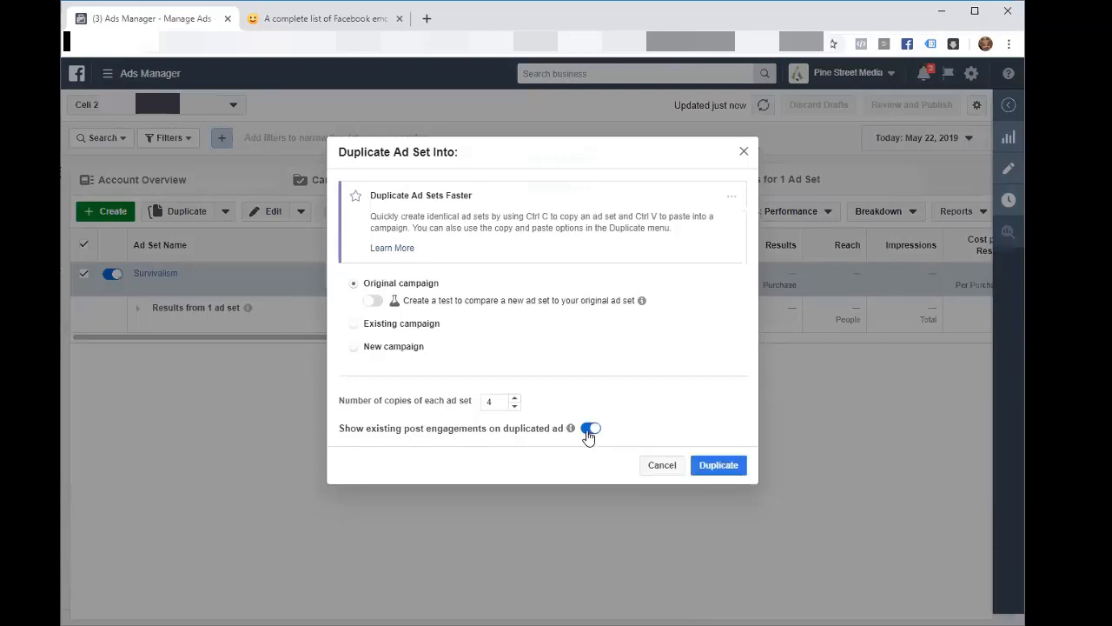
mouse_move(439, 430)
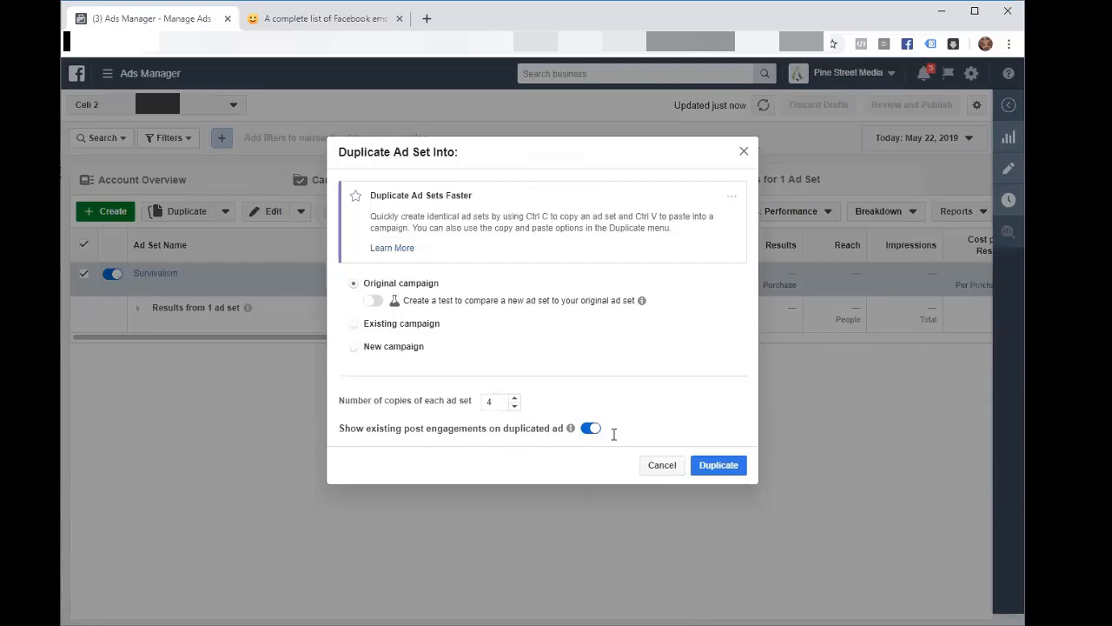
mouse_move(613, 427)
left_click(712, 467)
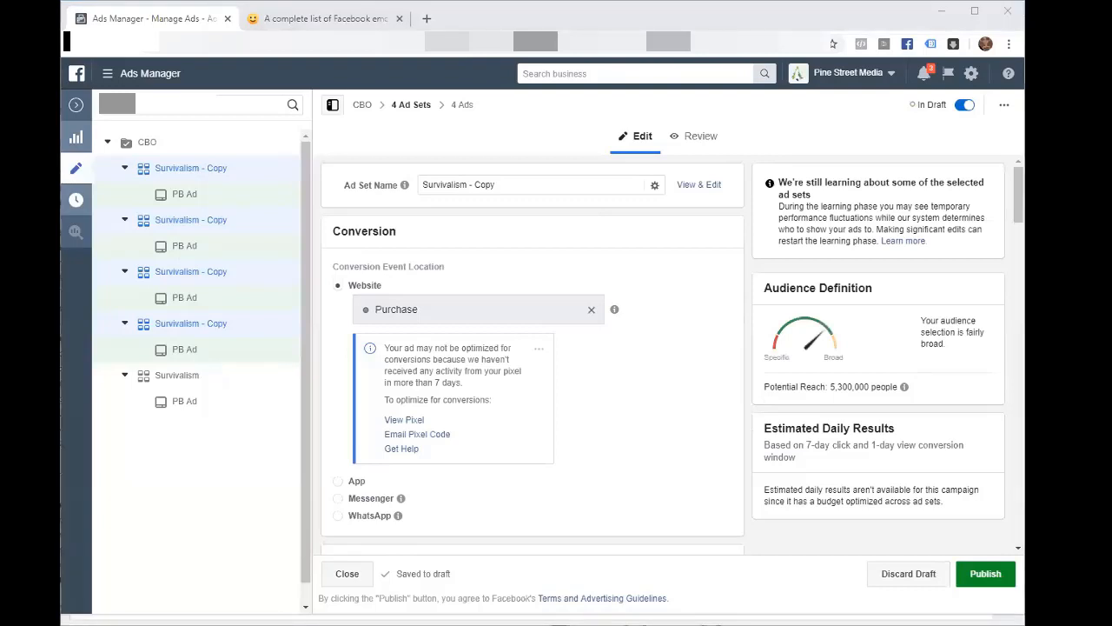
- In the fourth Survivalism copy, replace the Survivalism interest in detailed targeting with Survival Life
left_click(193, 328)
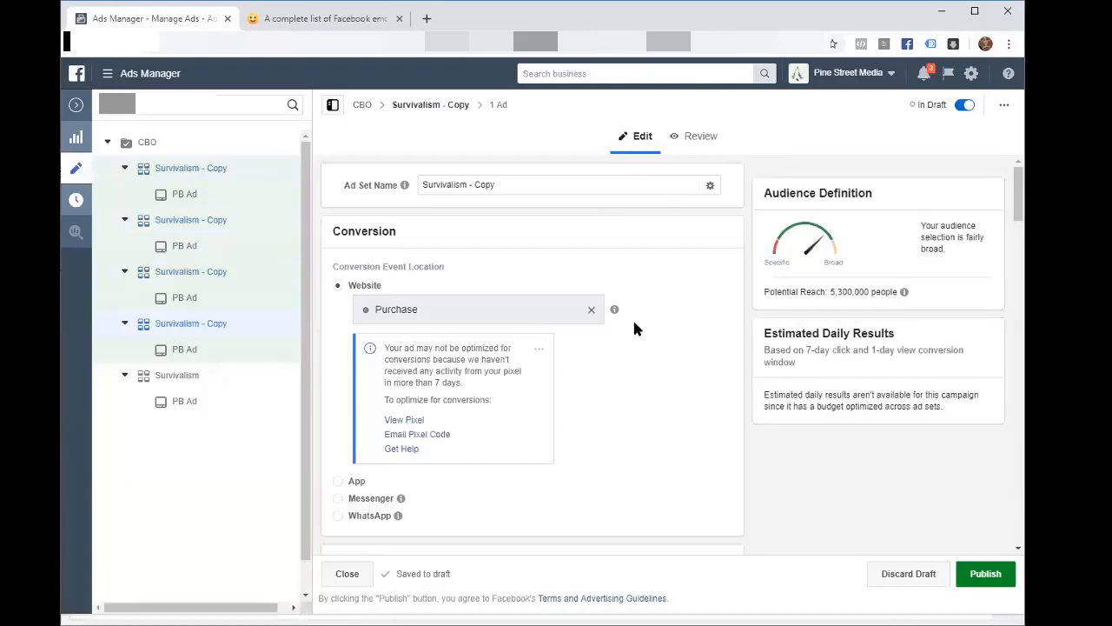
scroll(634, 320, "down", 15)
scroll(635, 324, "down", 4)
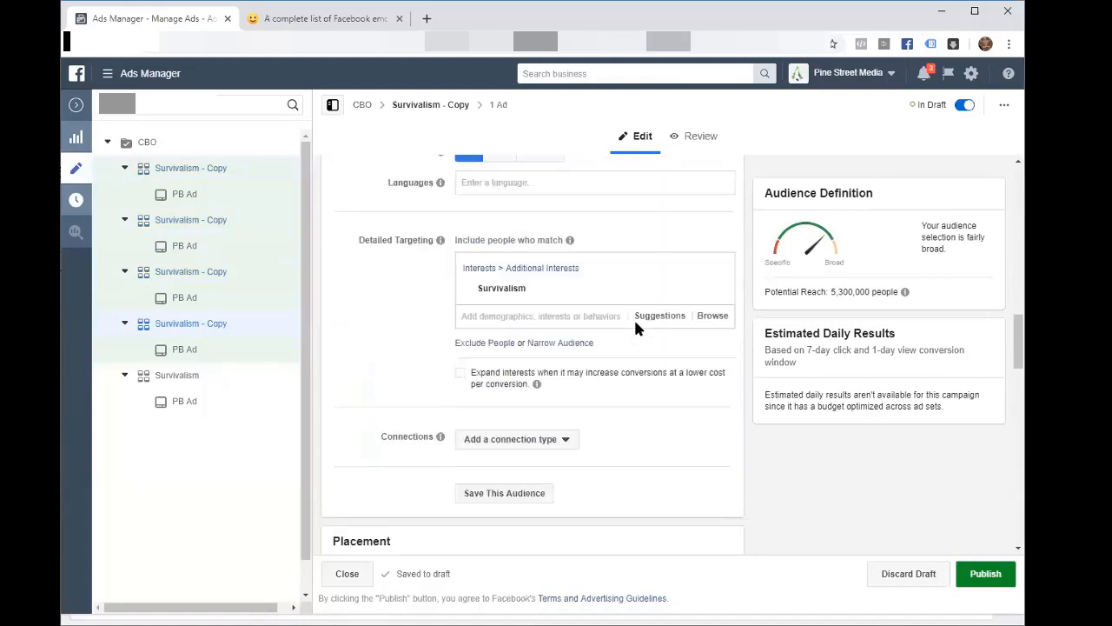
scroll(635, 322, "up", 1)
mouse_move(626, 307)
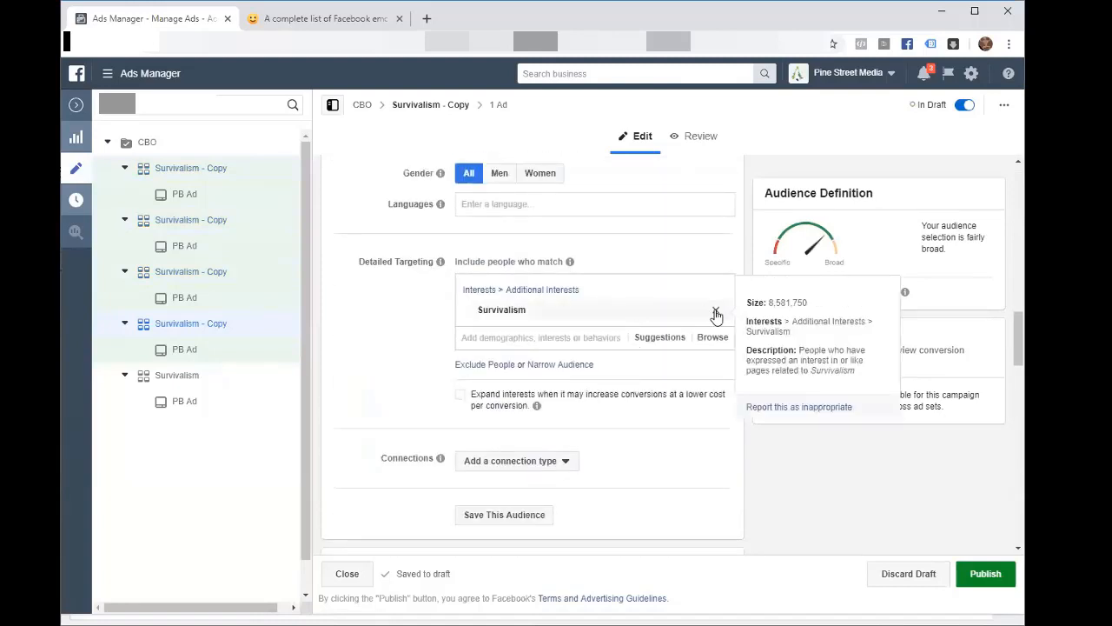
left_click(713, 311)
left_click(585, 284)
type("Survival Life")
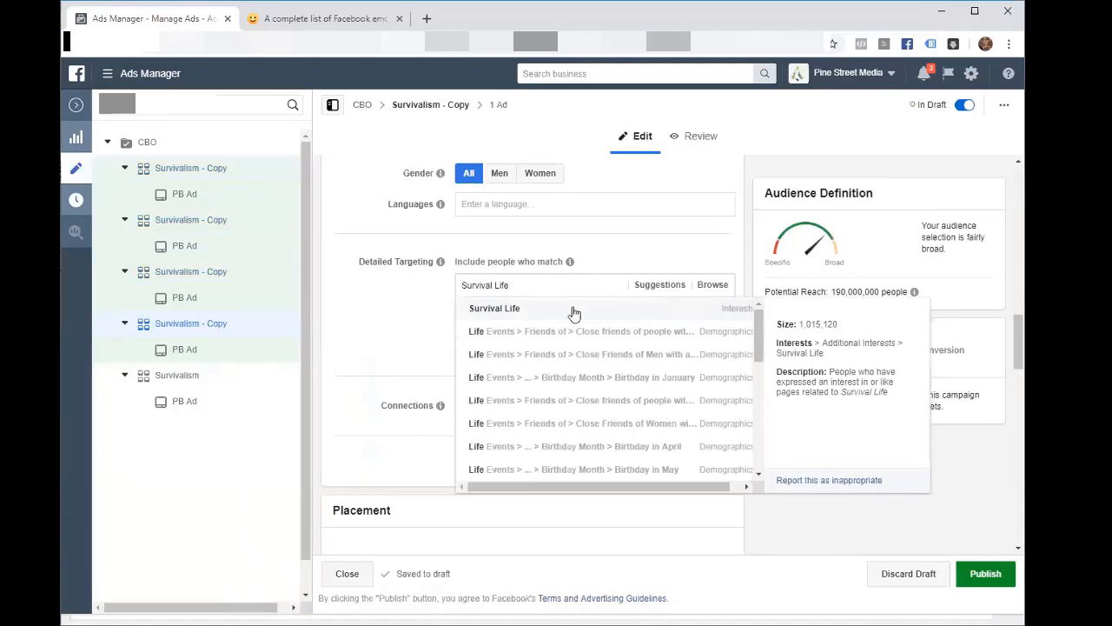
left_click(573, 309)
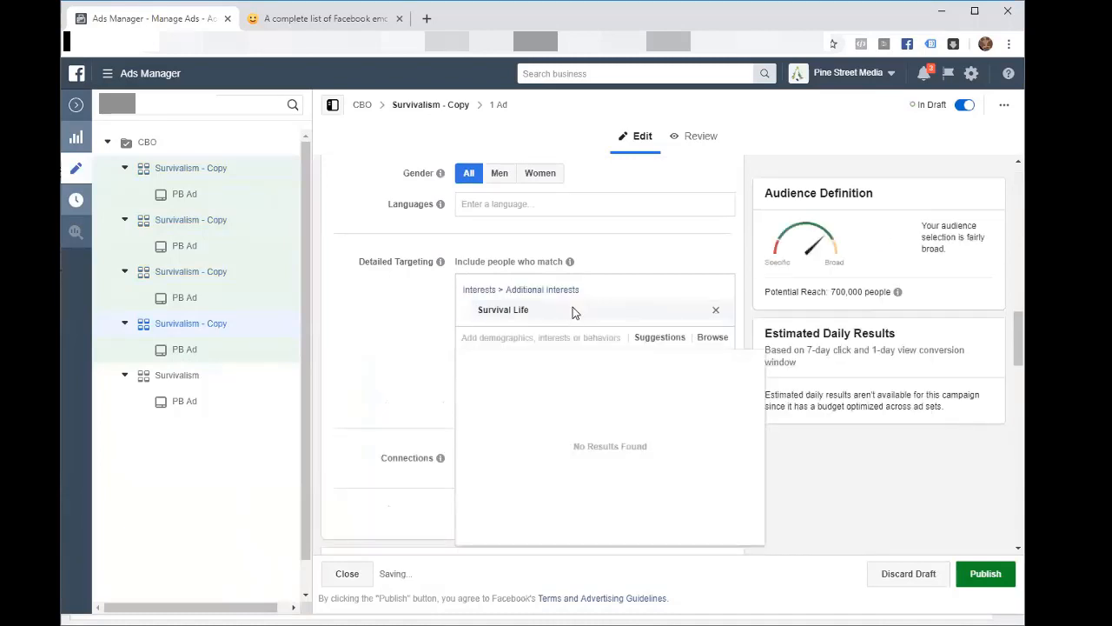
- Rename the Survival Life-targeted ad set copy as Survival Life
scroll(487, 291, "up", 15)
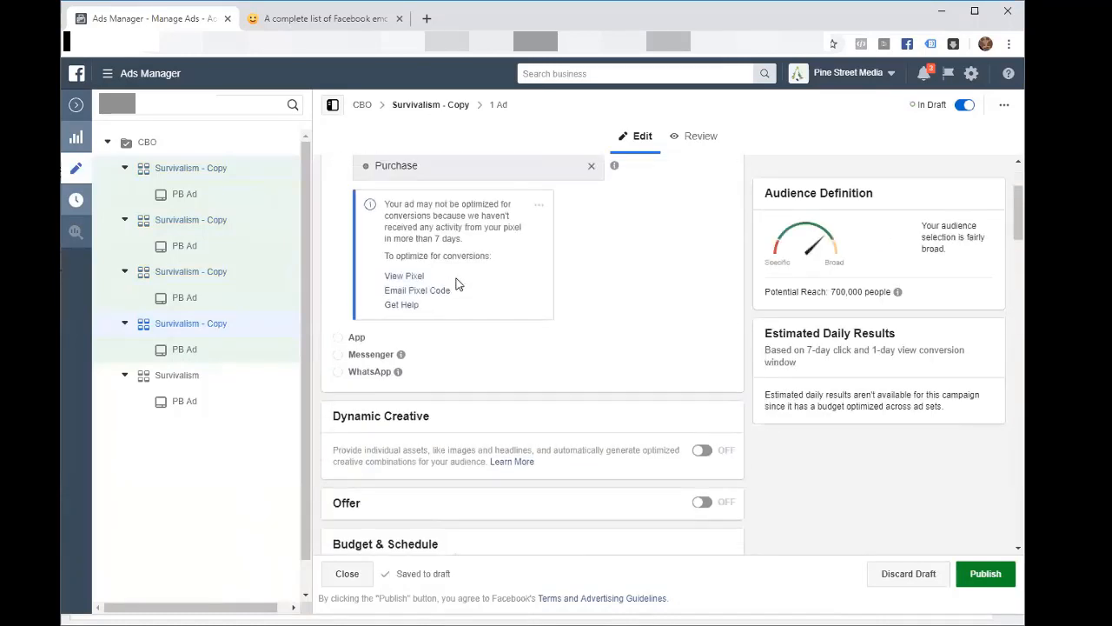
scroll(454, 281, "up", 2)
left_click_drag(493, 184, 420, 184)
type("Survival Life")
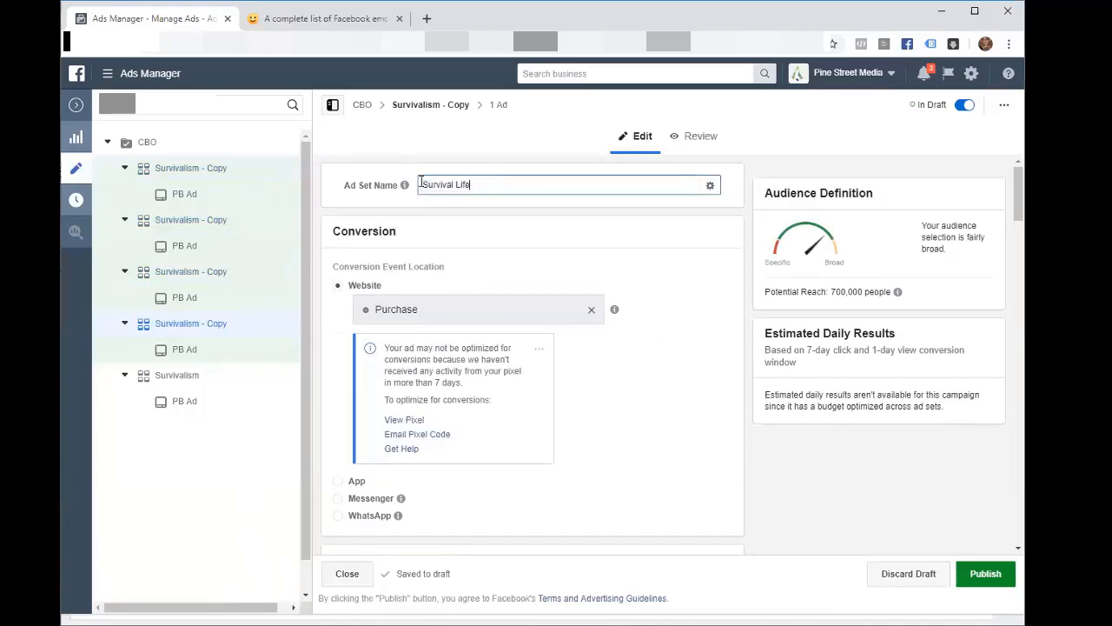
left_click(597, 232)
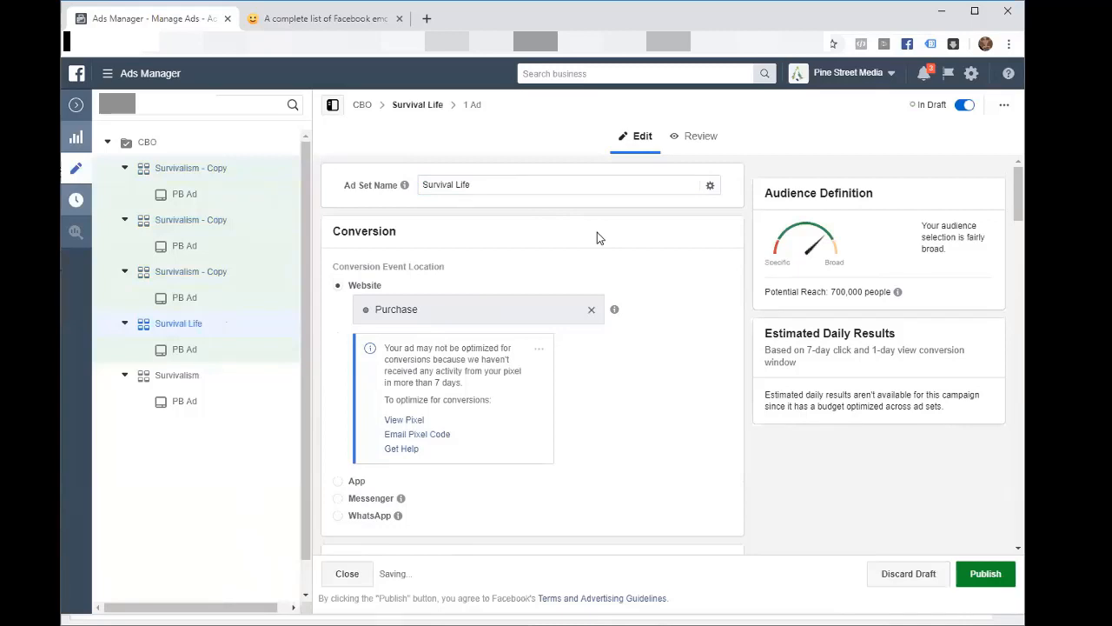
- Rename the third Survivalism ad set copy as Survival kit
left_click(191, 275)
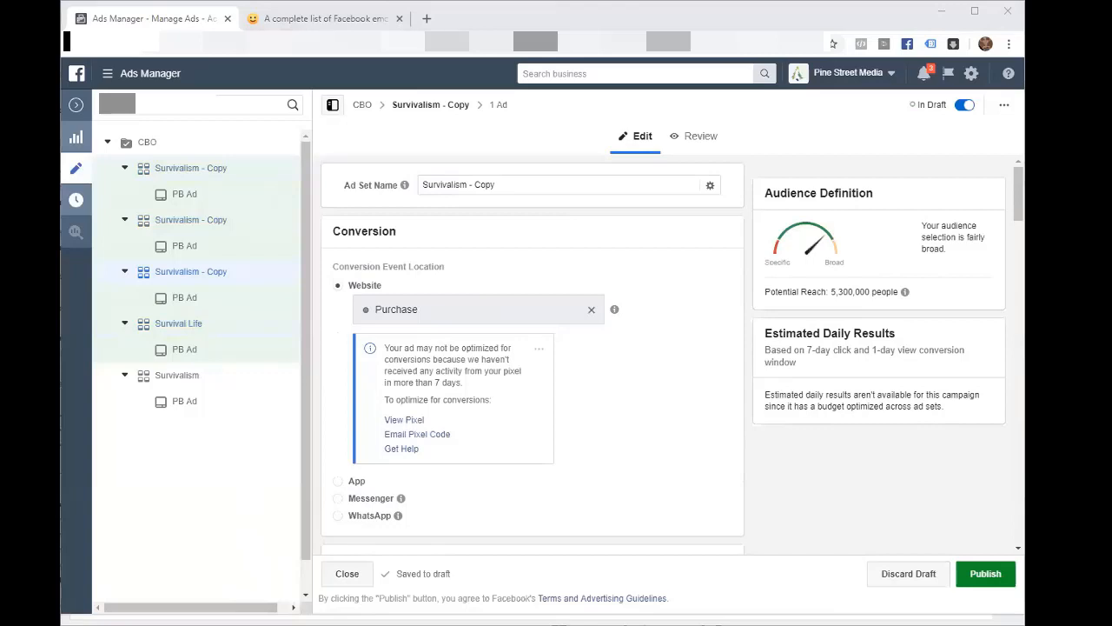
left_click_drag(495, 185, 415, 188)
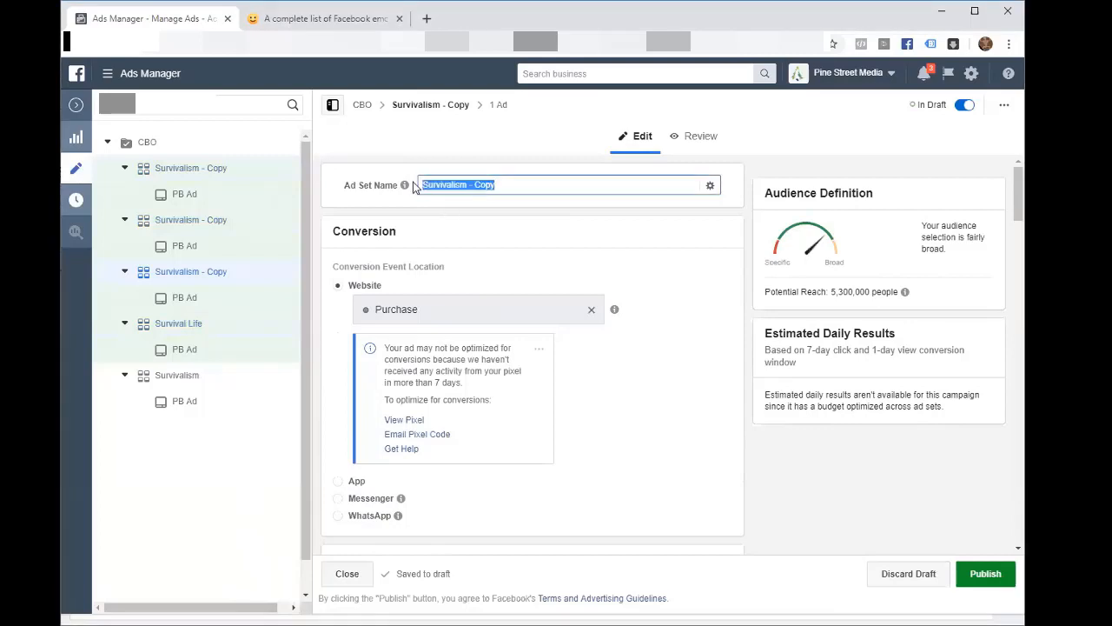
key("ctrl+v")
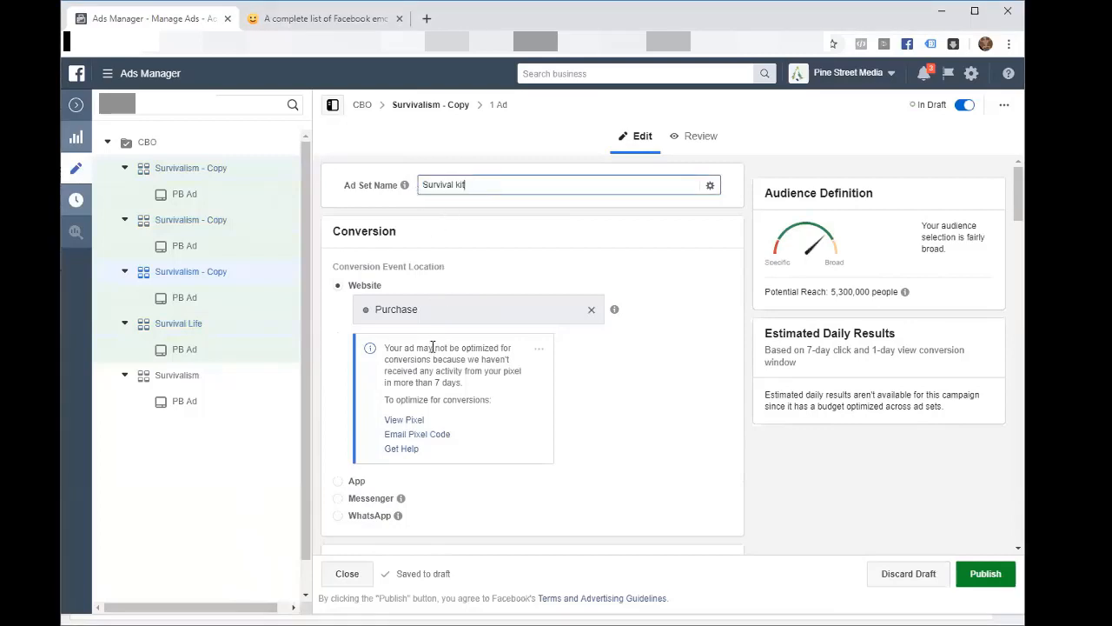
- Replace the third copy's Survivalism interest in detailed targeting with Survival kit, and view the suggested related interests
scroll(433, 346, "down", 2)
scroll(432, 345, "down", 2)
scroll(432, 351, "down", 3)
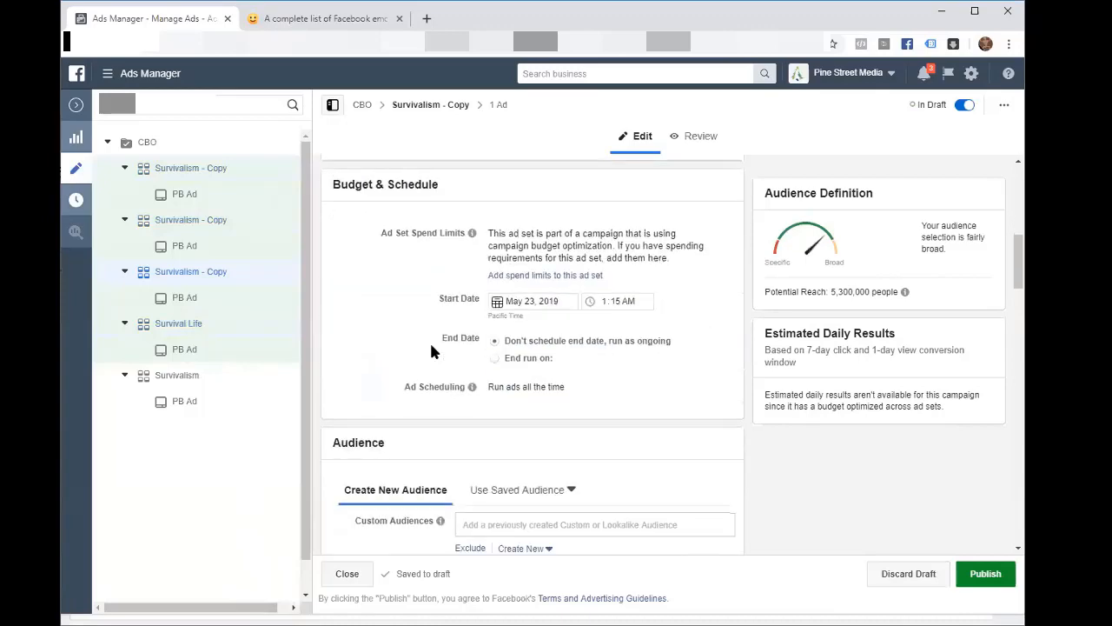
scroll(432, 351, "down", 3)
scroll(432, 351, "up", 8)
scroll(432, 351, "up", 2)
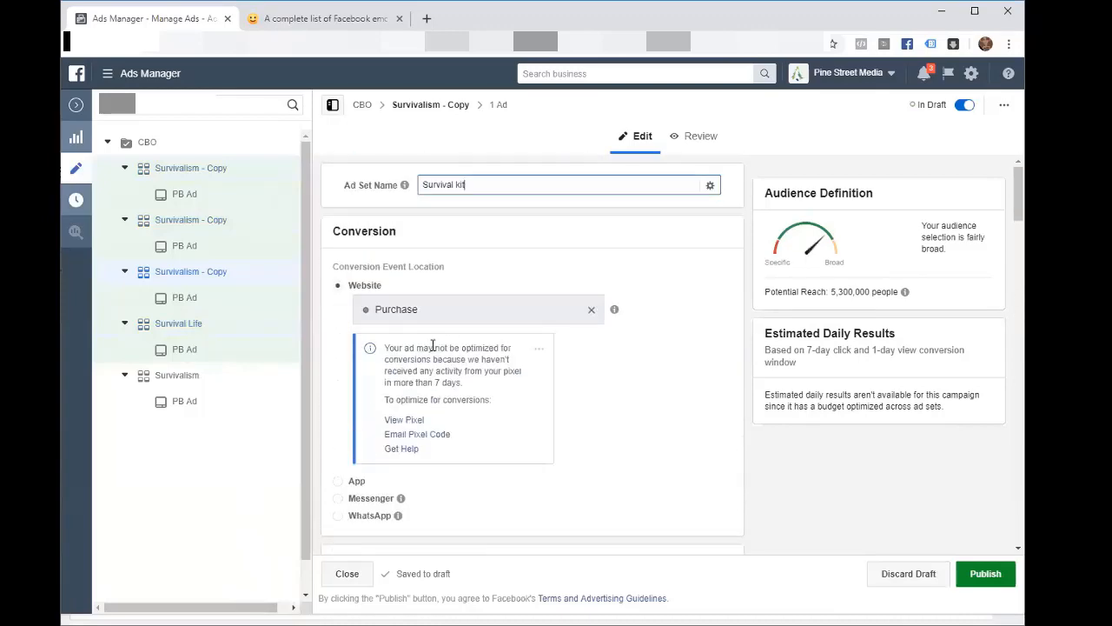
scroll(432, 346, "down", 15)
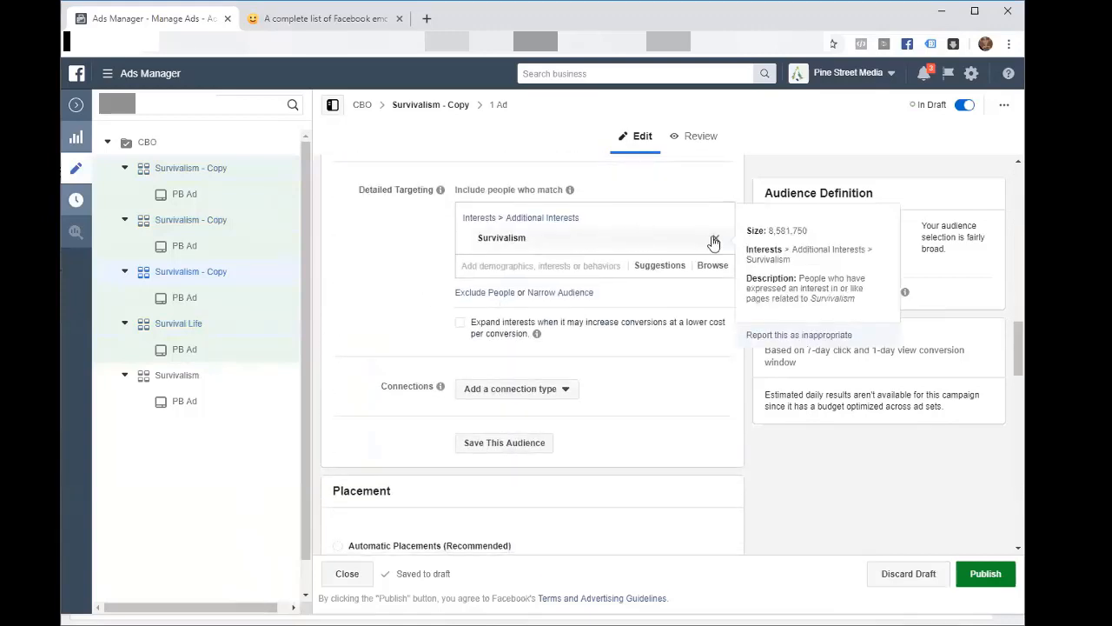
left_click(713, 237)
key("ctrl+v")
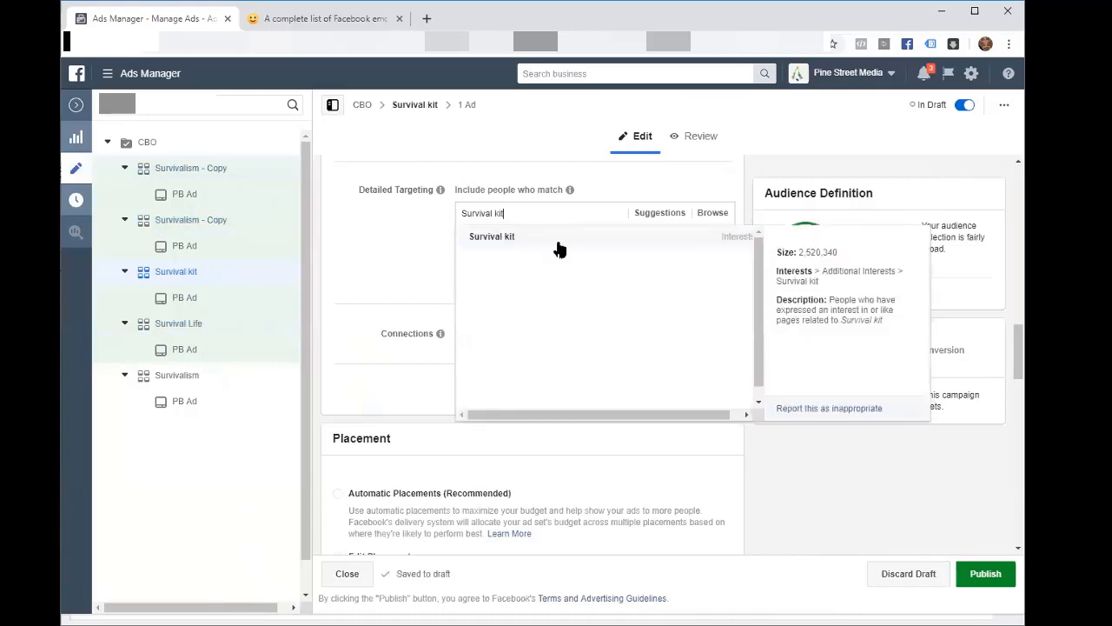
left_click(557, 245)
left_click(360, 250)
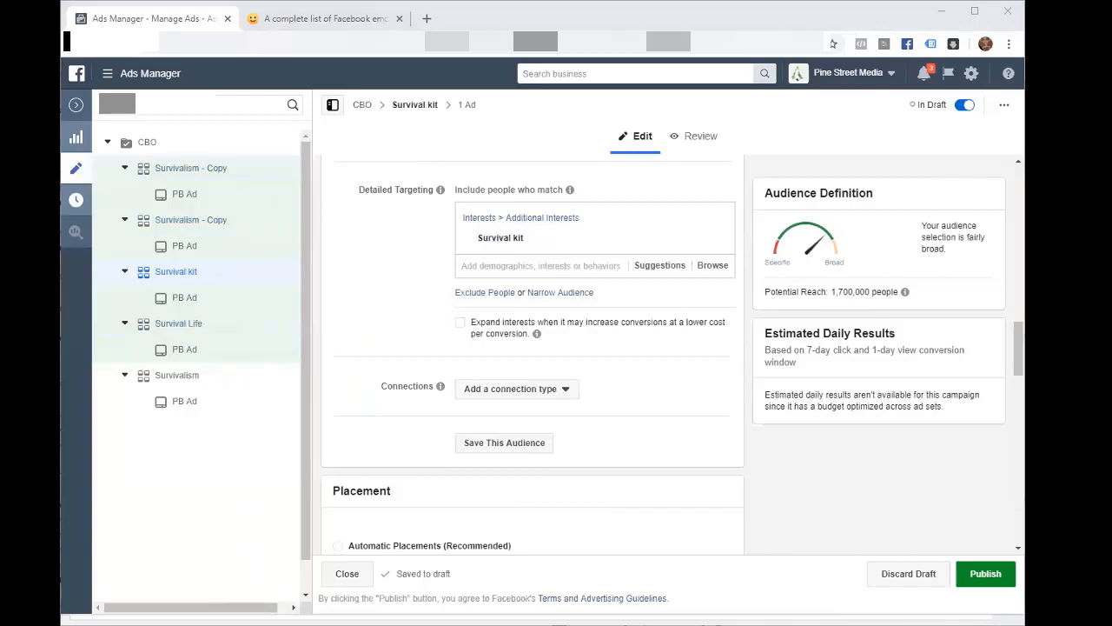
left_click(639, 276)
mouse_move(702, 299)
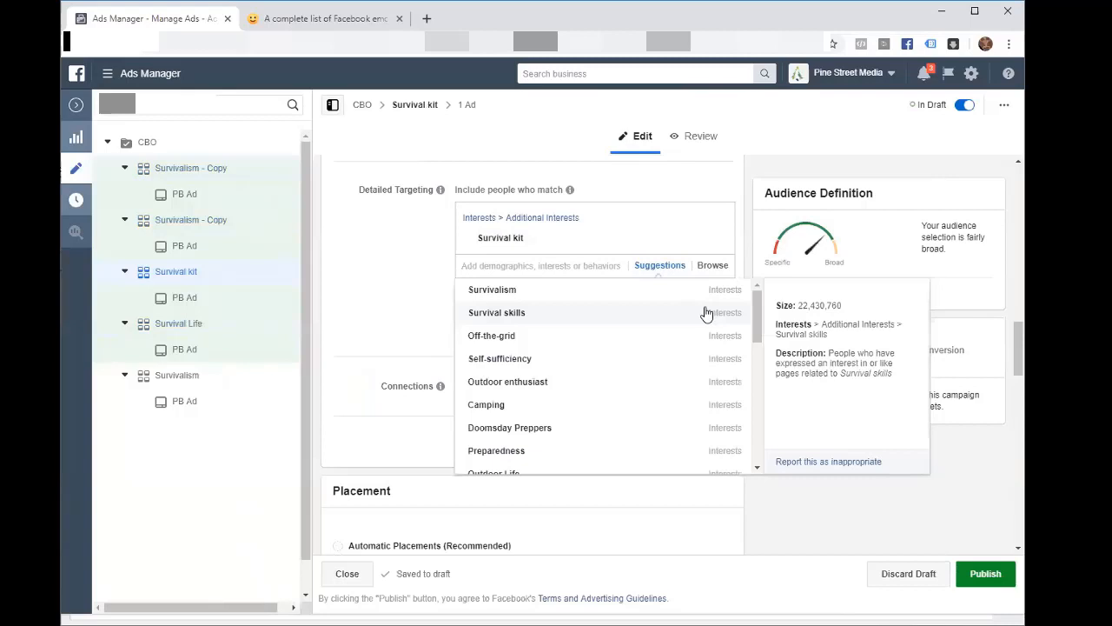
- In the second Survivalism copy, replace the Survivalism interest in detailed targeting with Survival skills
left_click(183, 226)
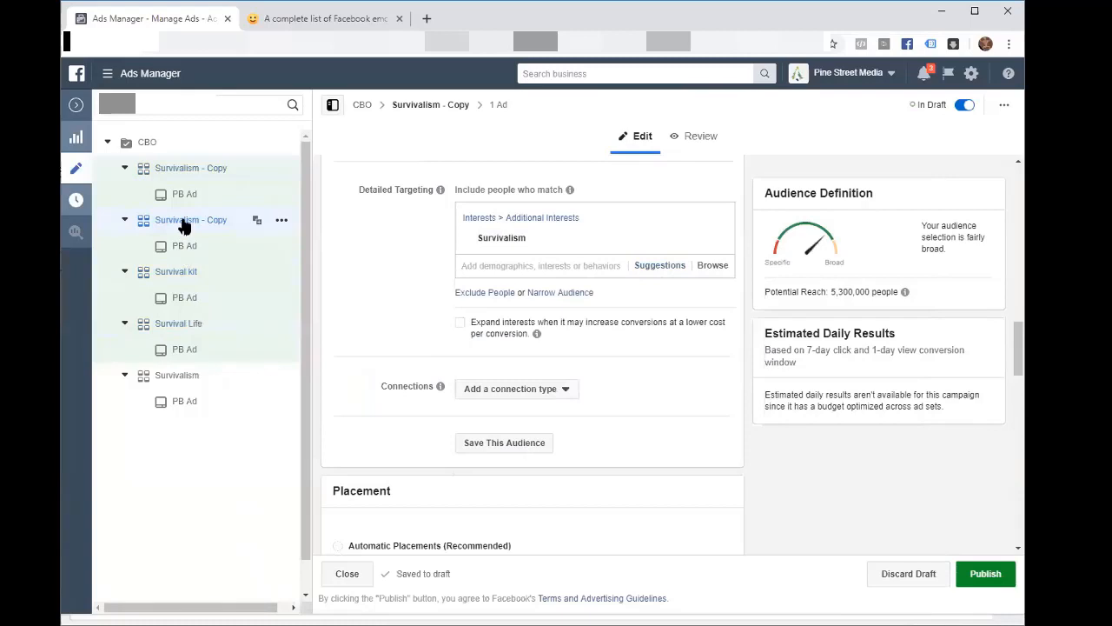
scroll(399, 283, "up", 1)
scroll(400, 287, "down", 3)
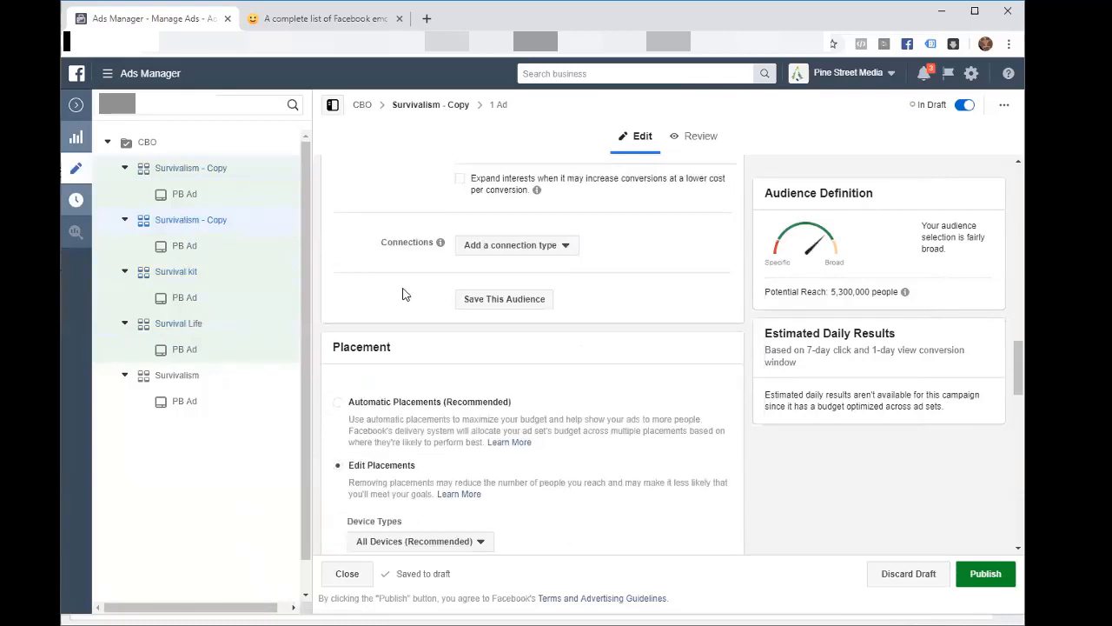
scroll(402, 294, "up", 3)
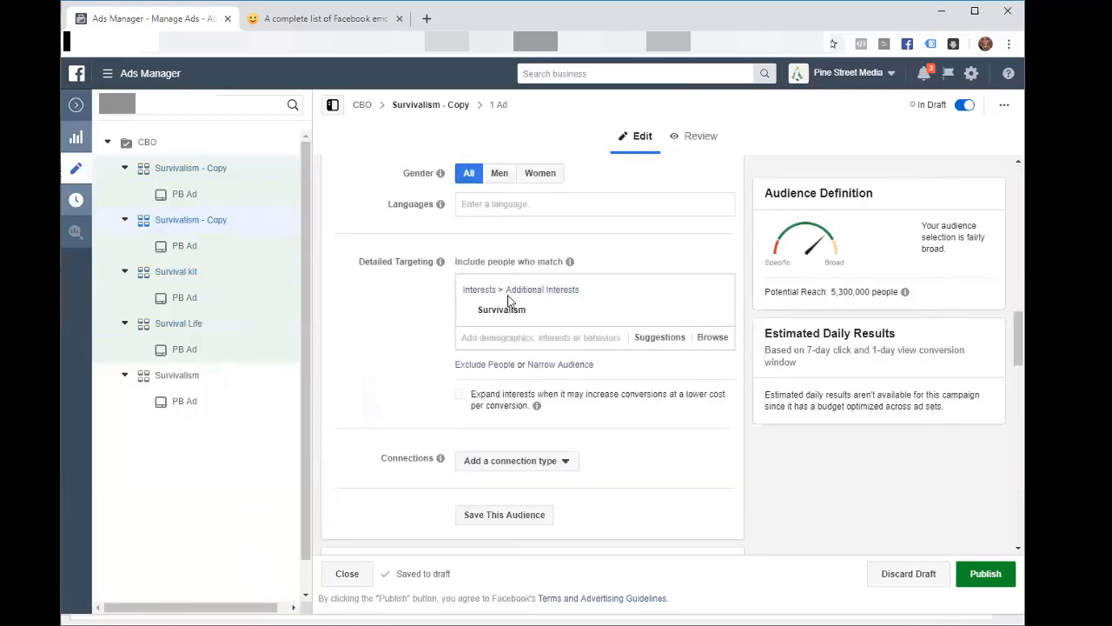
left_click(716, 312)
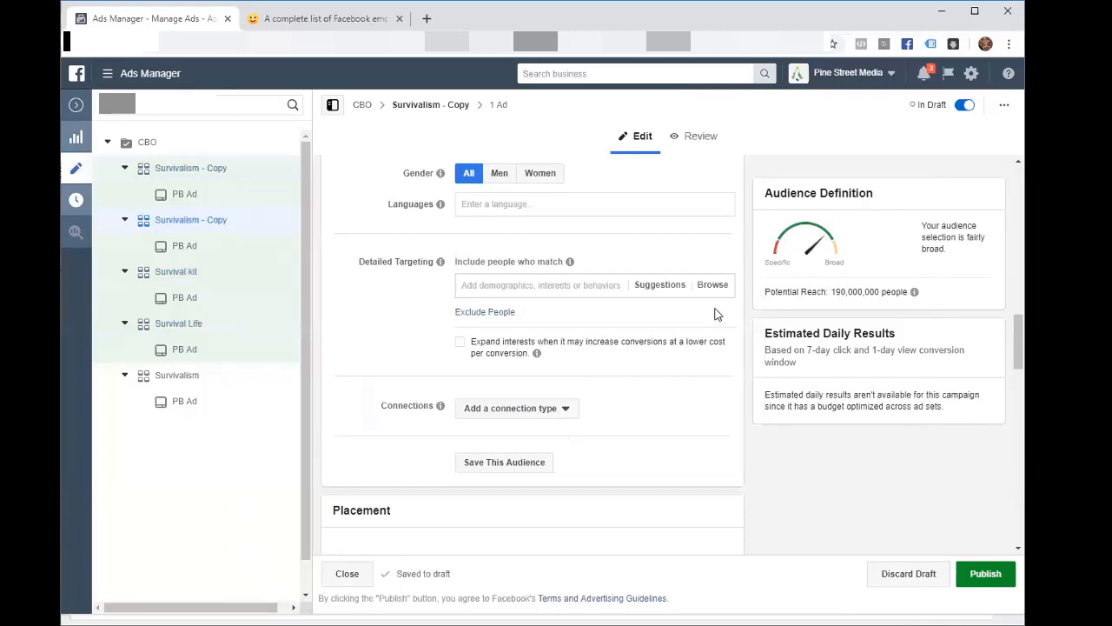
left_click(484, 288)
type("s")
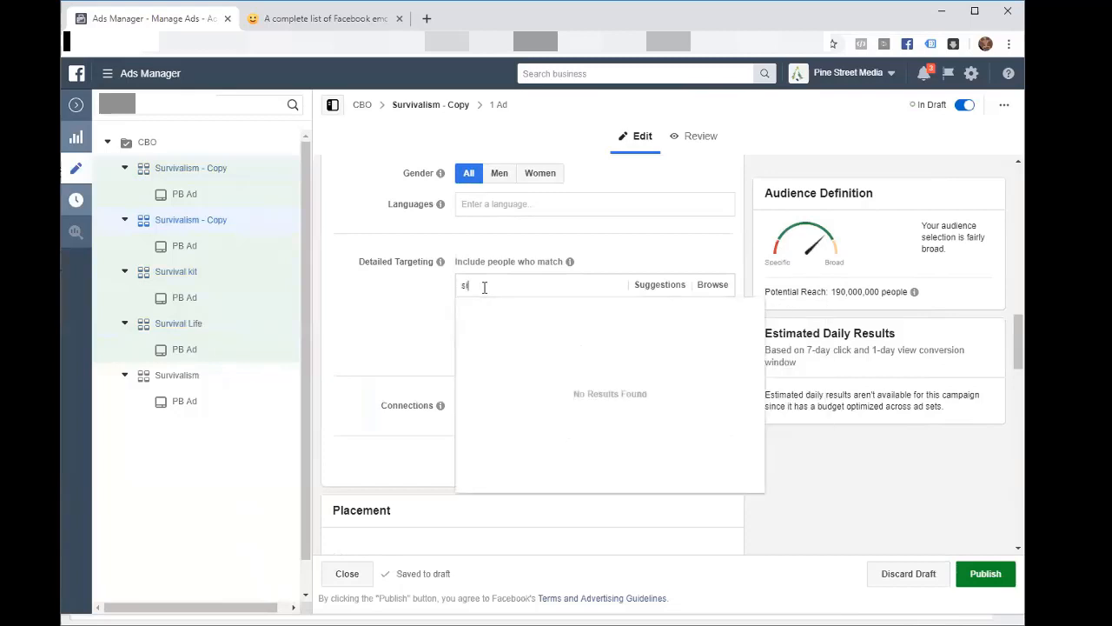
type("urvi")
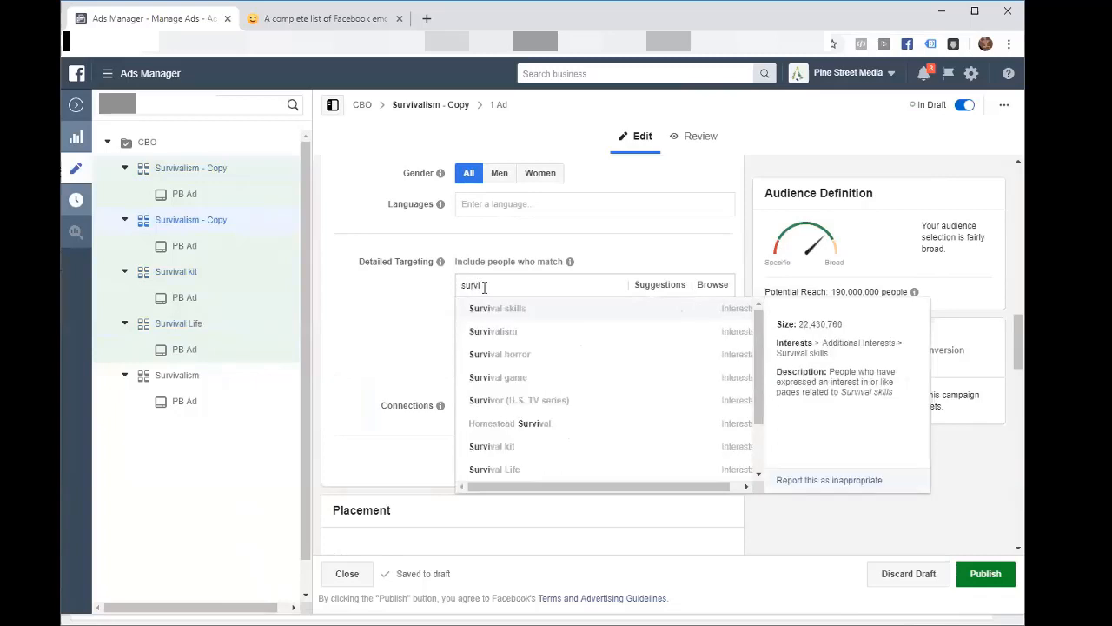
type("va")
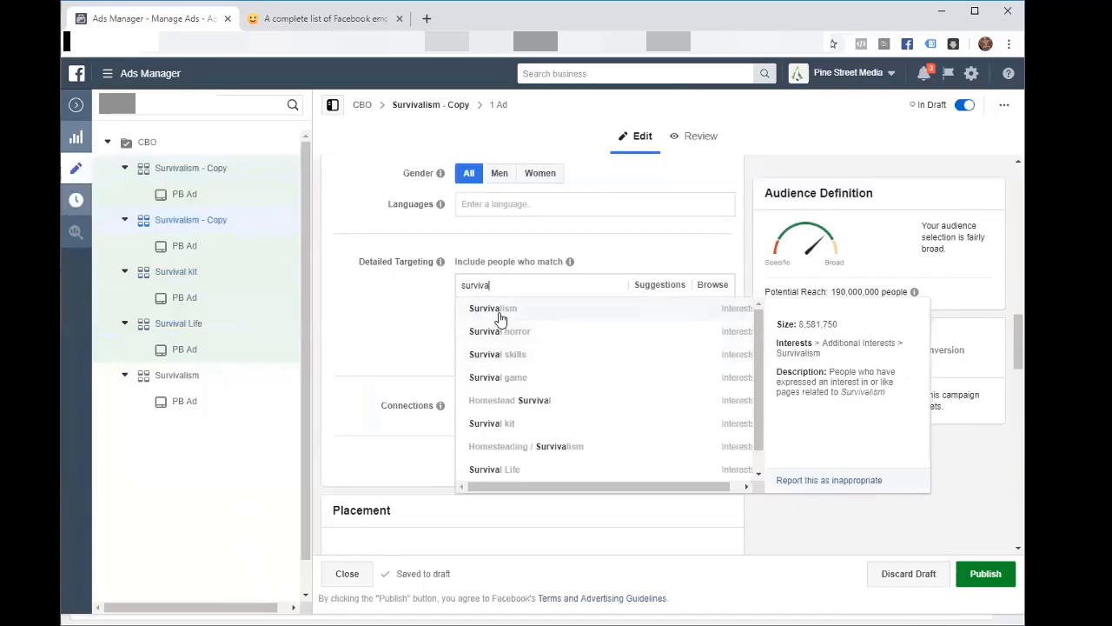
left_click(498, 356)
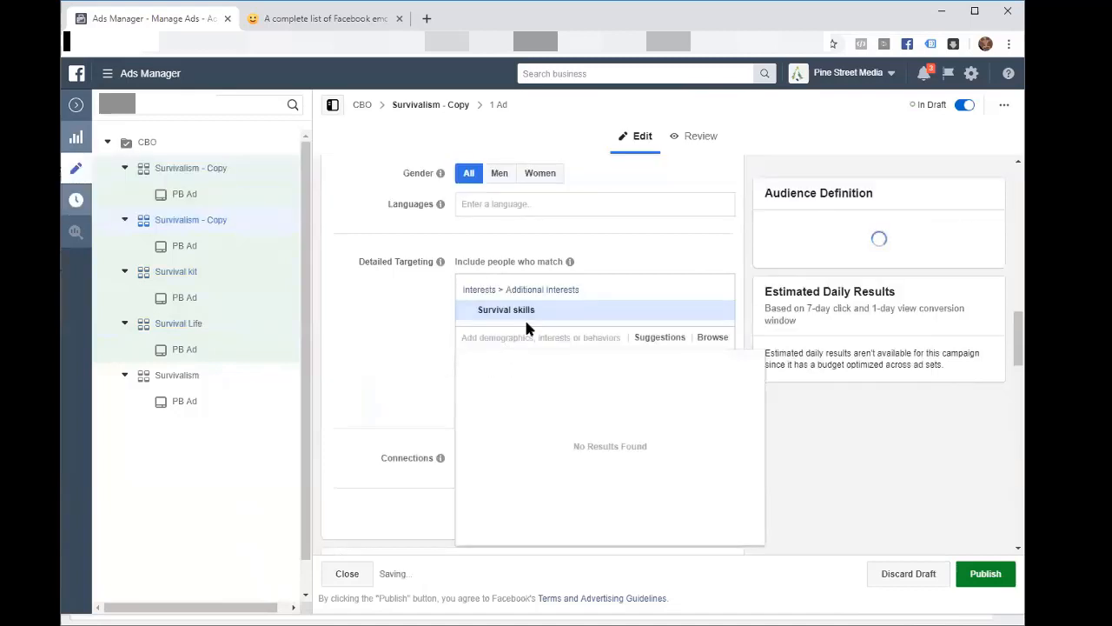
- Rename the Survivalism copy that targets Survival skills as Survival skills
left_click_drag(536, 311, 479, 314)
scroll(486, 304, "up", 15)
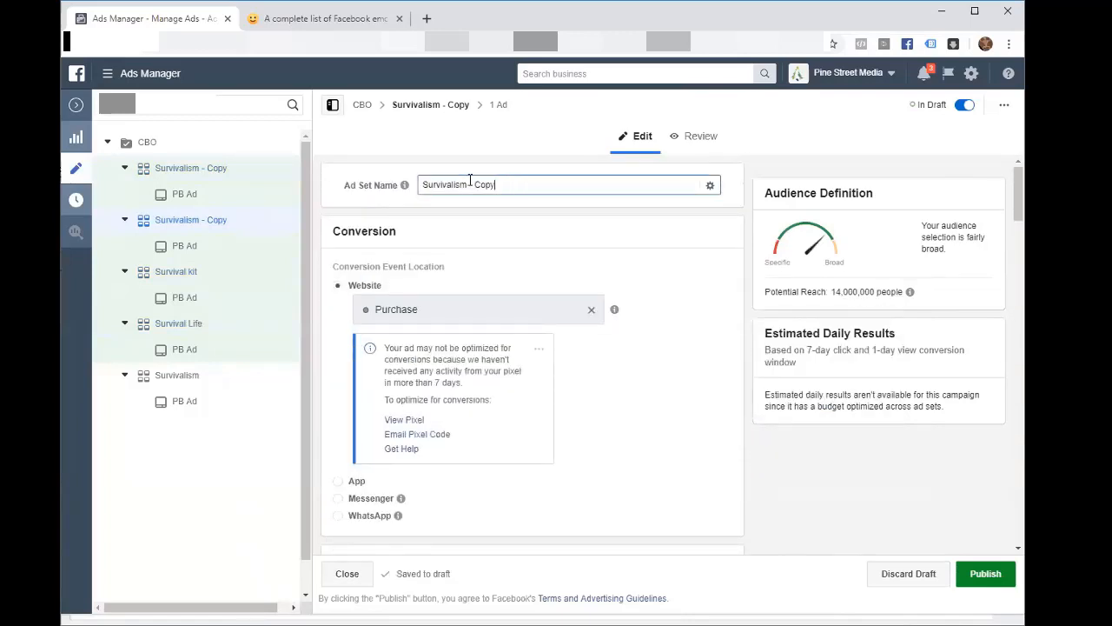
triple_click(472, 184)
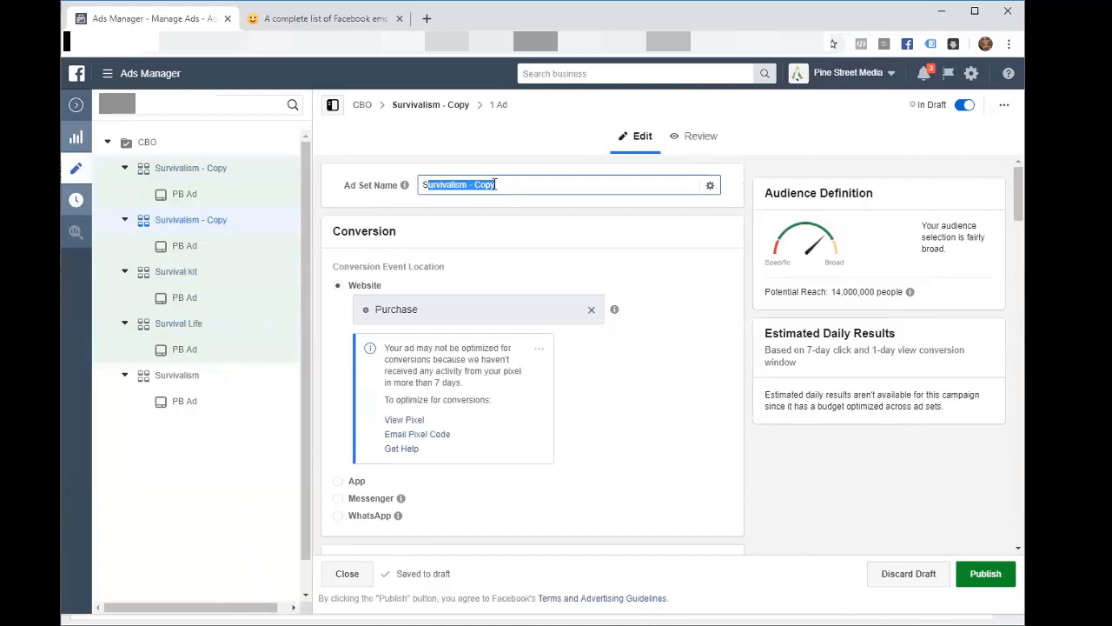
key("BackSpace")
key("BackSpace")
key("ctrl+v")
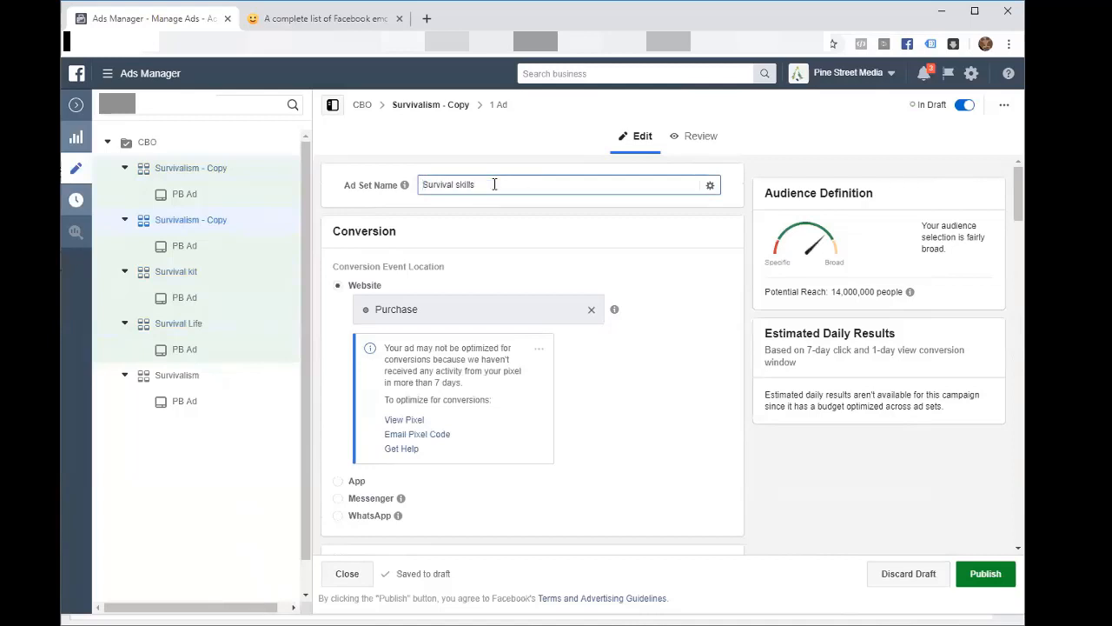
left_click(689, 266)
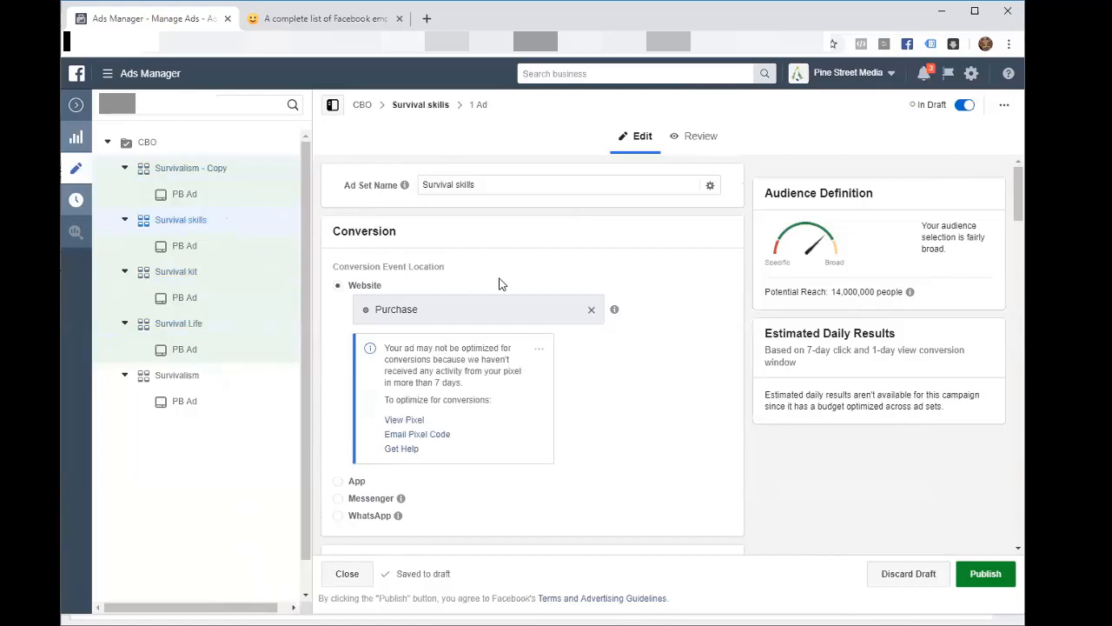
- Remove the Survivalism interest from detailed targeting in the remaining Survivalism copy
scroll(500, 283, "down", 2)
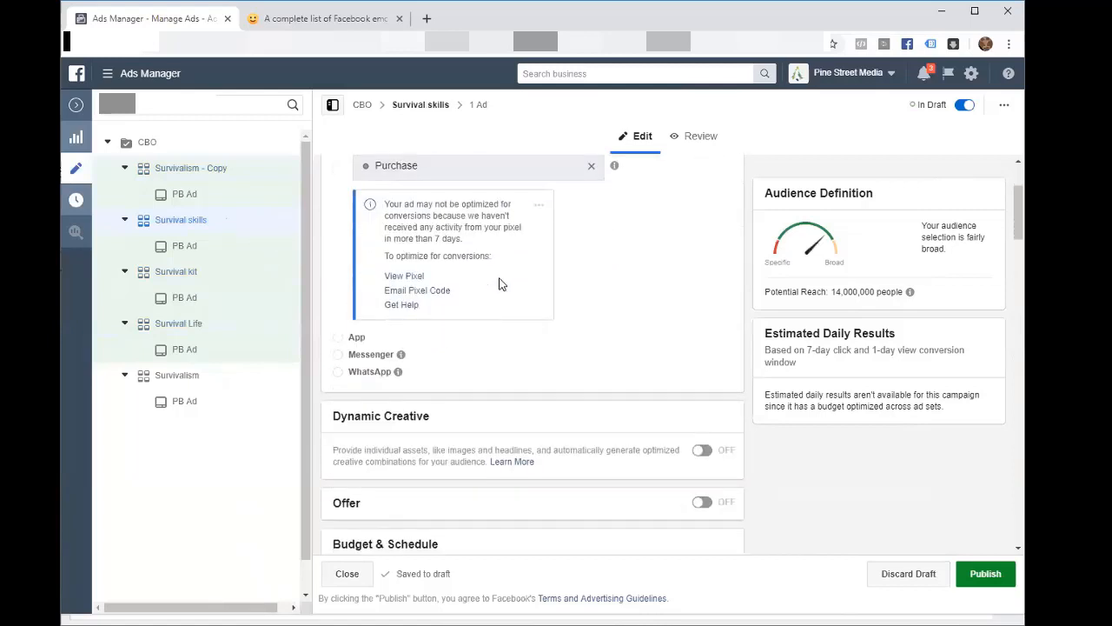
left_click(207, 170)
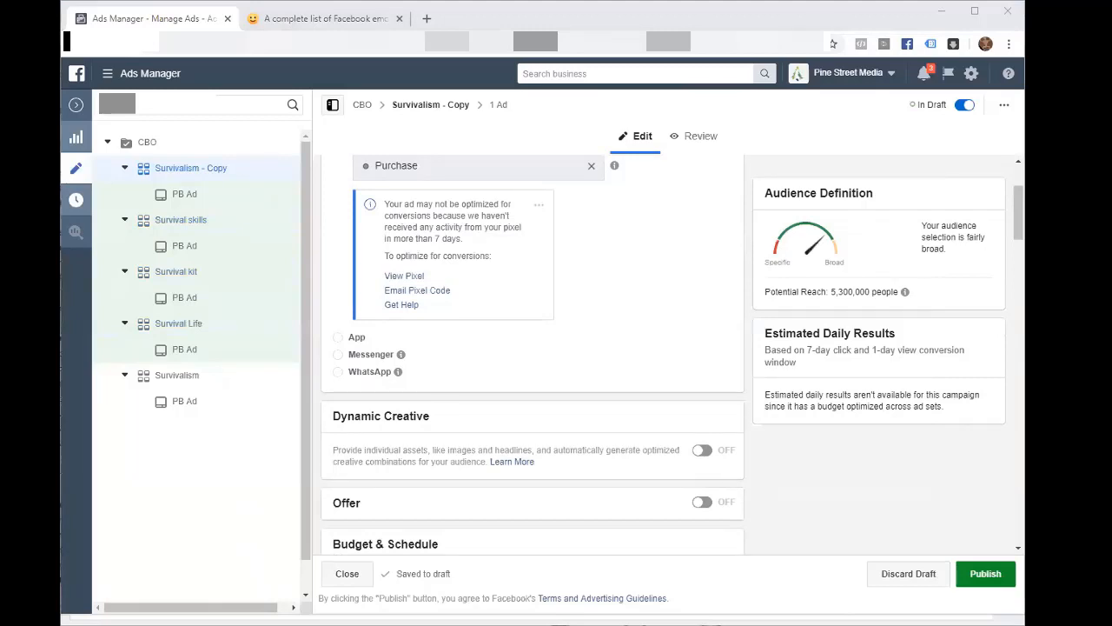
scroll(484, 367, "down", 6)
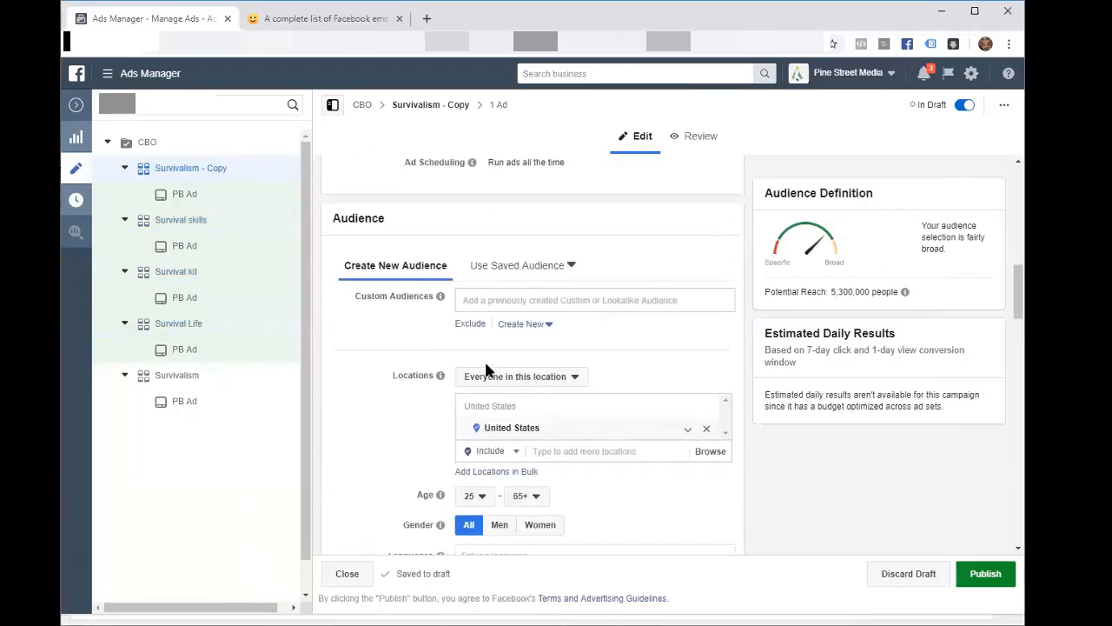
scroll(487, 369, "down", 1)
scroll(492, 313, "down", 3)
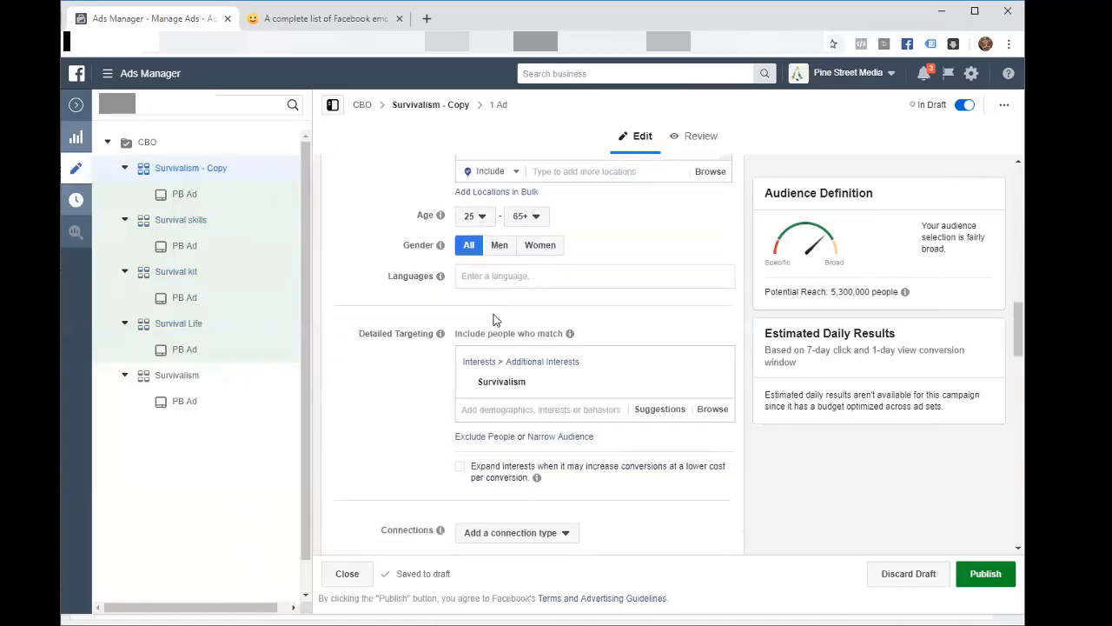
mouse_move(653, 379)
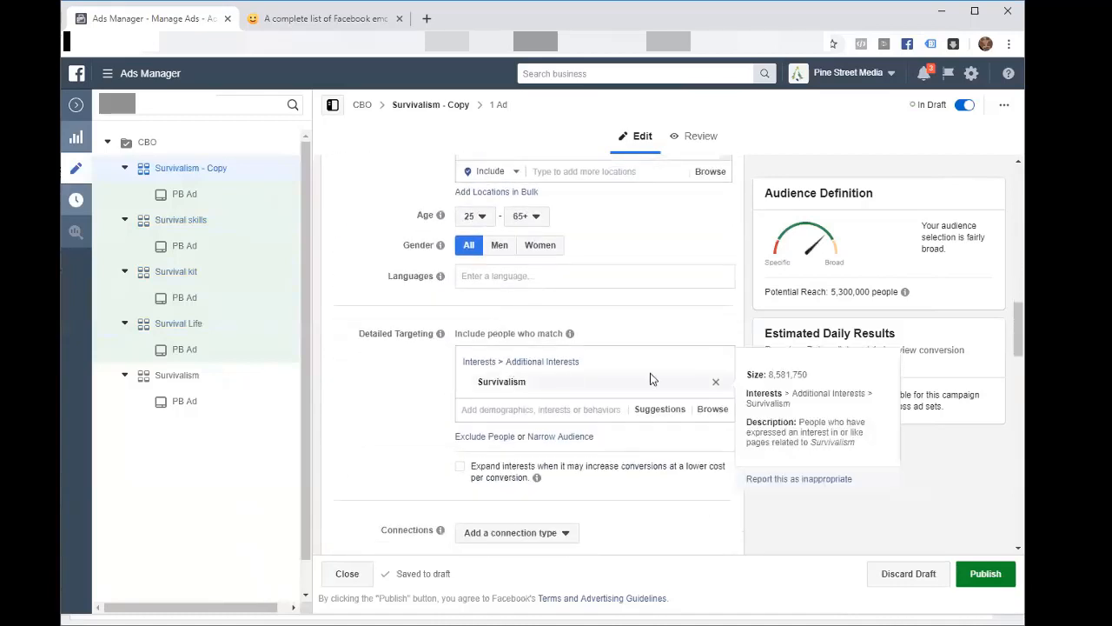
left_click(716, 382)
- Search detailed targeting for American Preppers Network, try Mule deer as the interest instead, and remove it again
left_click(584, 358)
type("American Preppers Network")
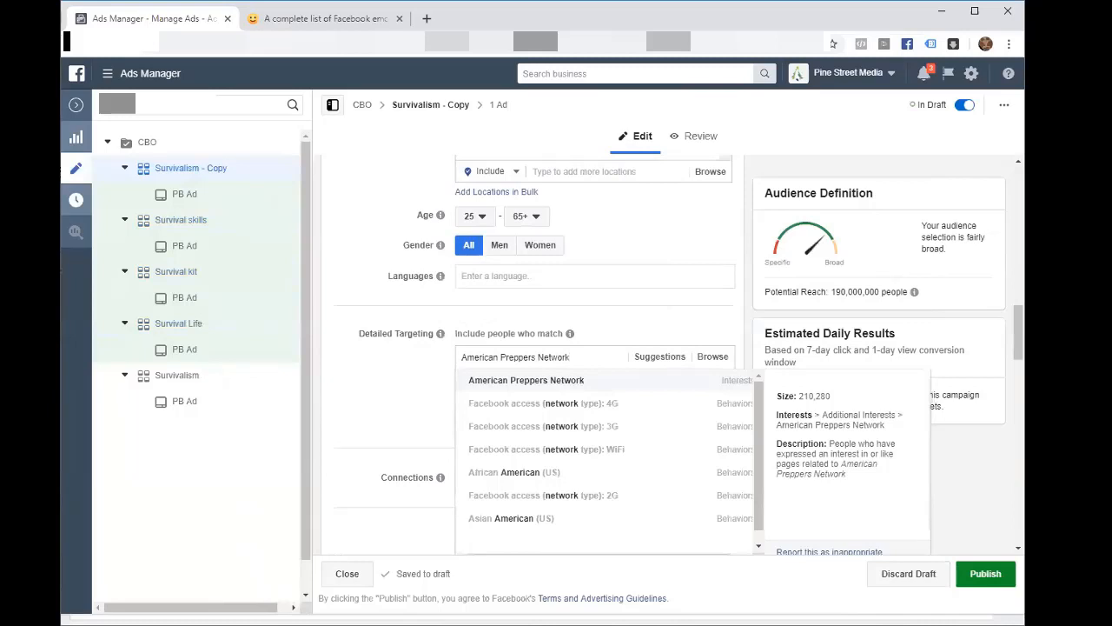
key("alt+Tab")
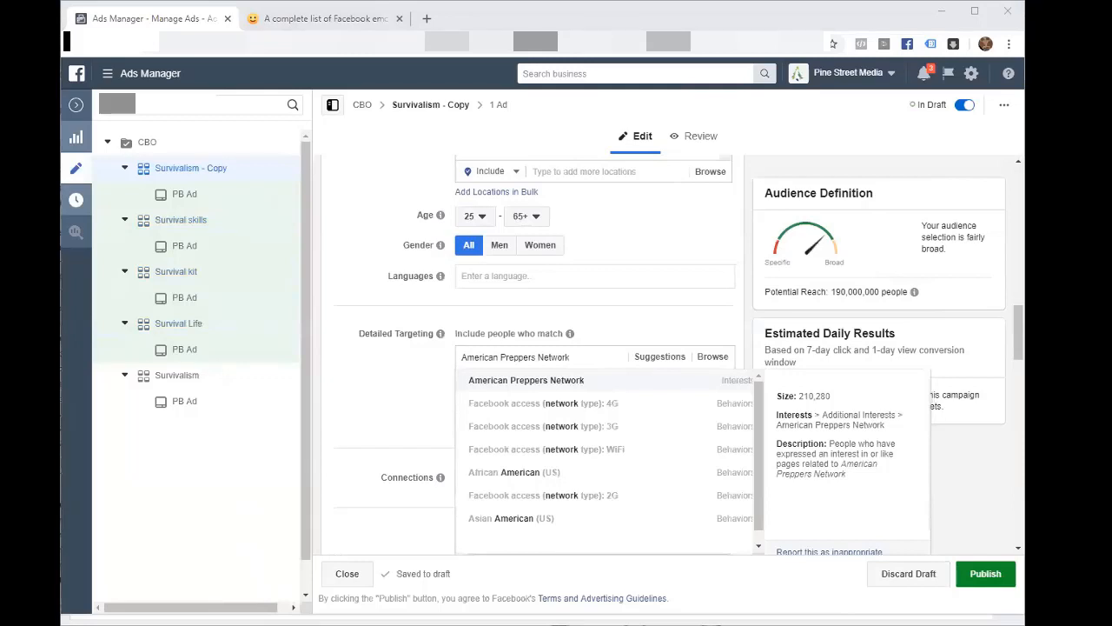
left_click(563, 357)
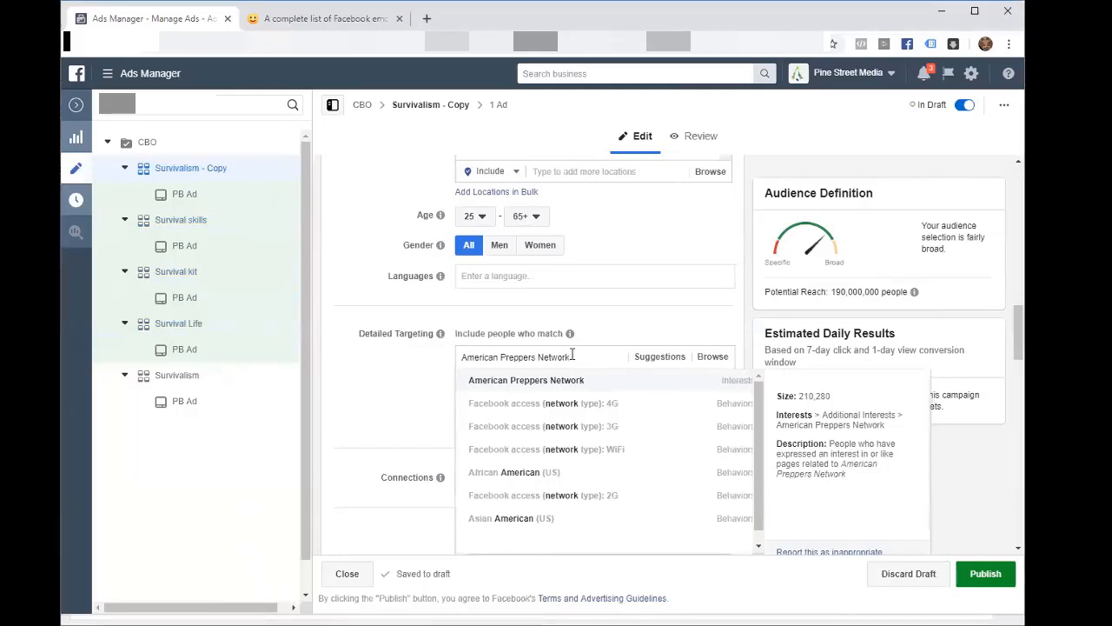
left_click_drag(570, 357, 455, 356)
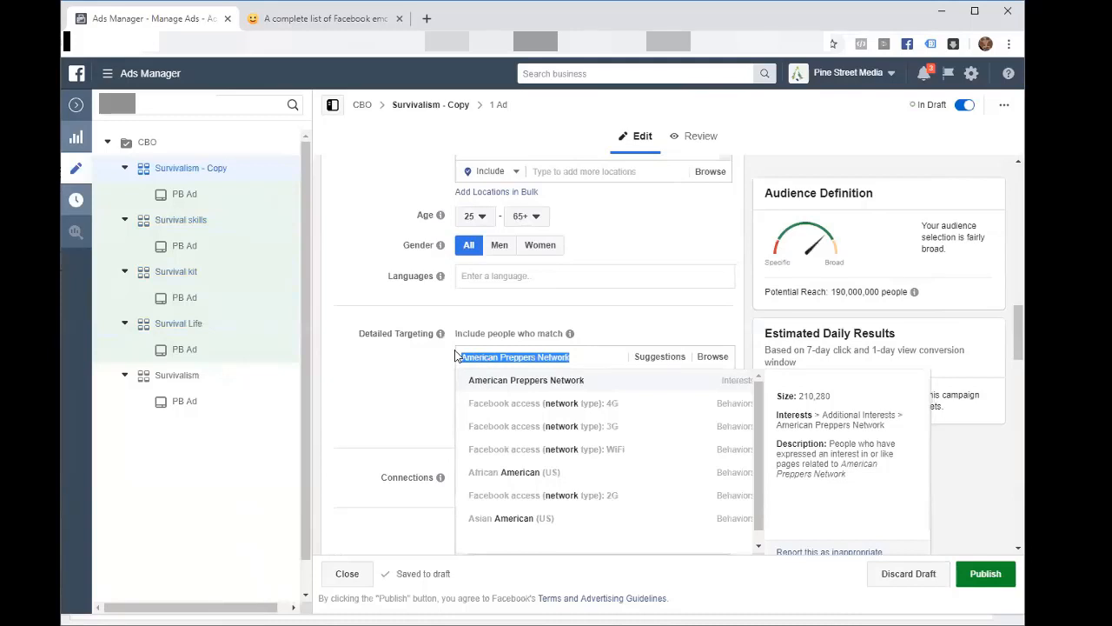
type("mu")
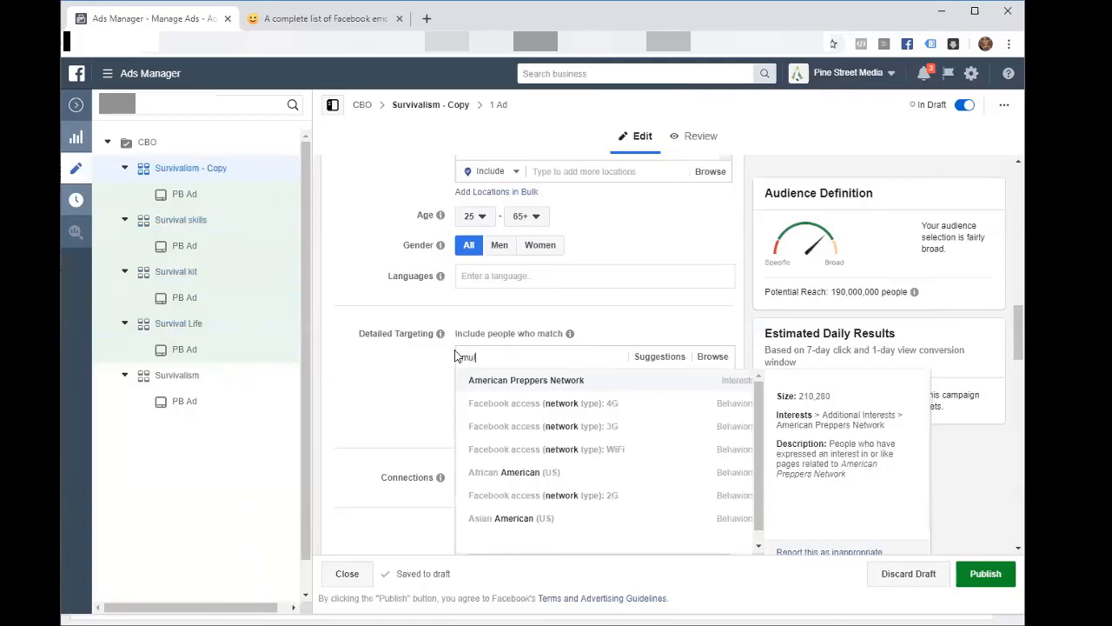
type("le")
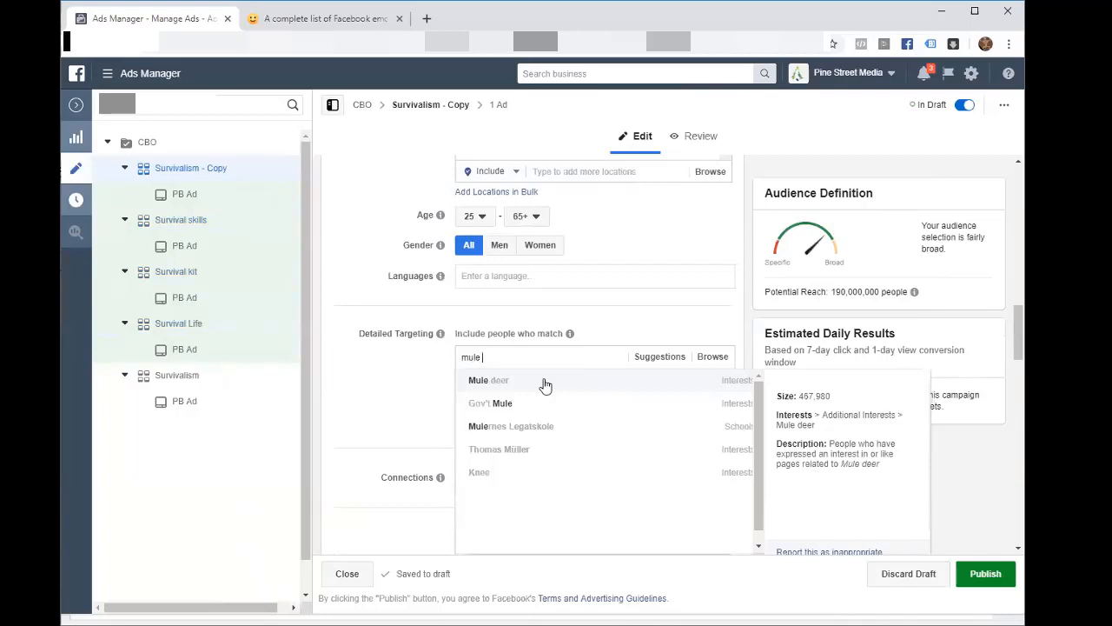
left_click(493, 379)
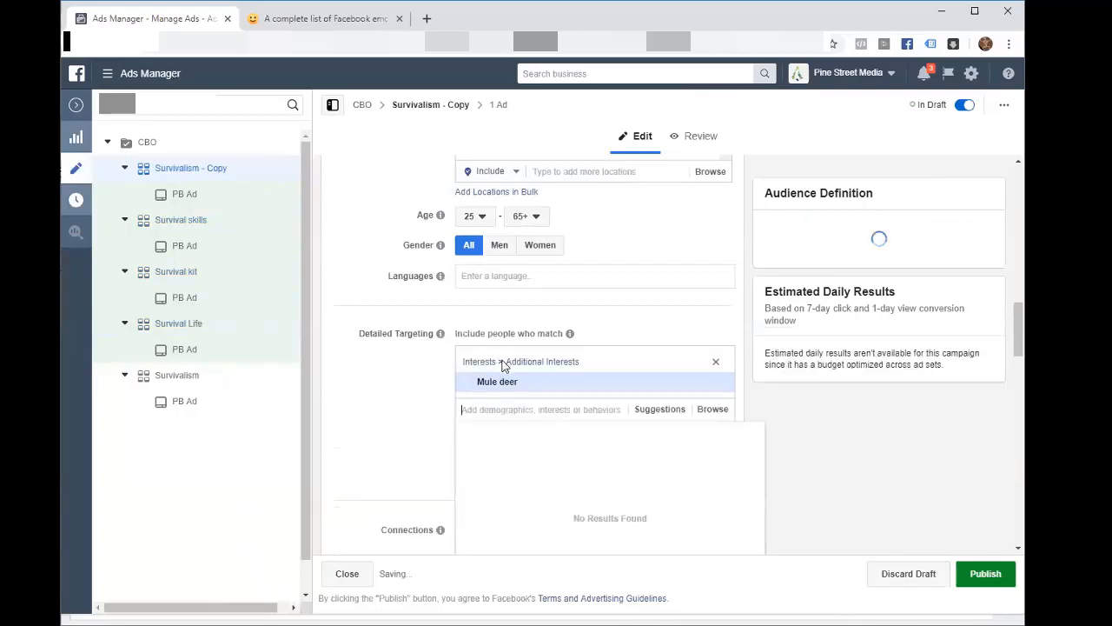
left_click(715, 363)
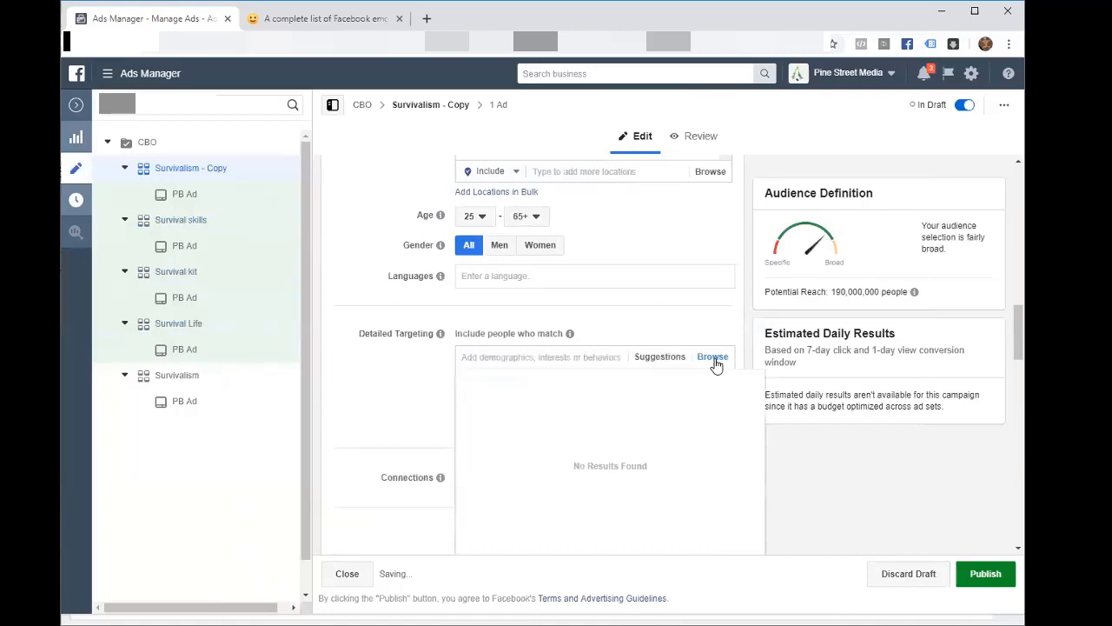
- Add White-tailed deer as the detailed targeting interest of the remaining Survivalism copy
left_click(528, 356)
type("white ta")
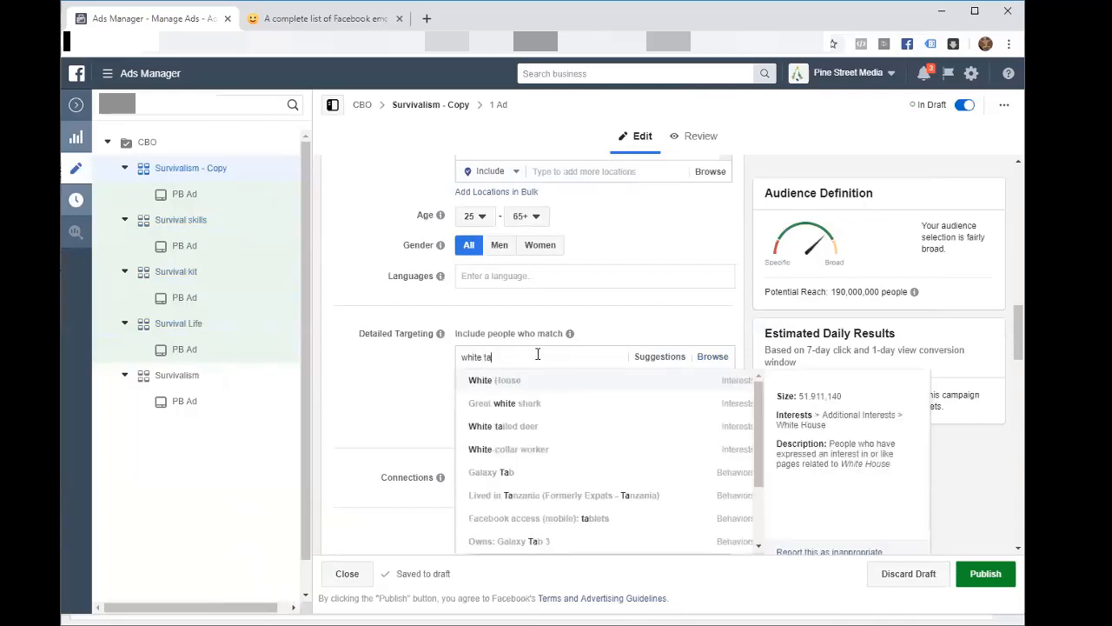
left_click(533, 429)
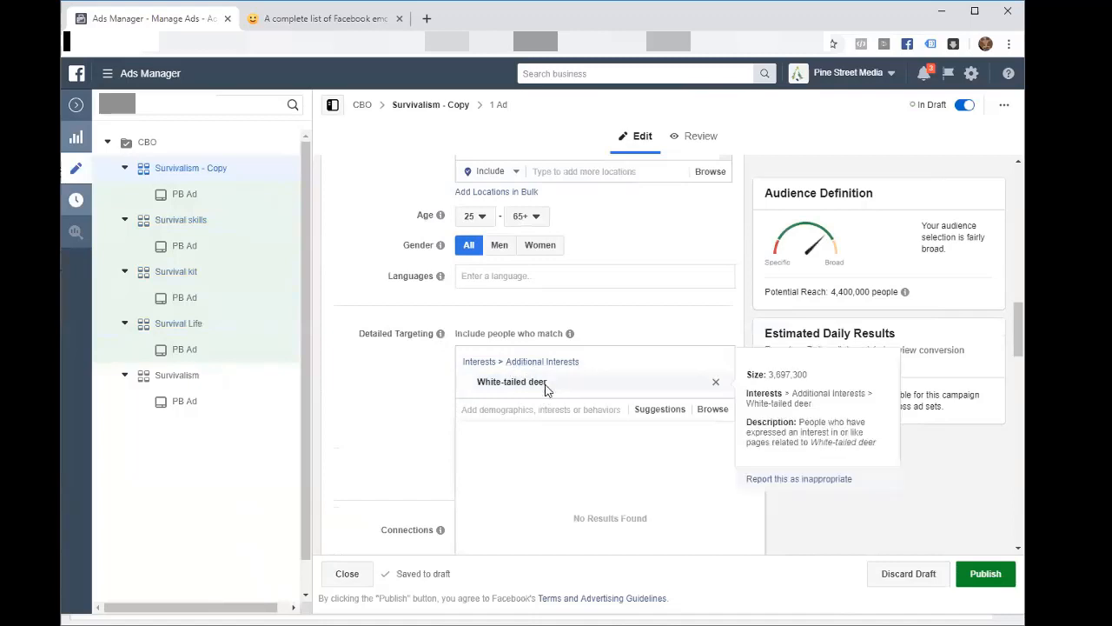
- Rename the remaining Survivalism copy with its interest name, White-tailed deer
left_click_drag(547, 383, 479, 378)
key("ctrl+c")
scroll(485, 282, "down", 10)
scroll(487, 287, "up", 5)
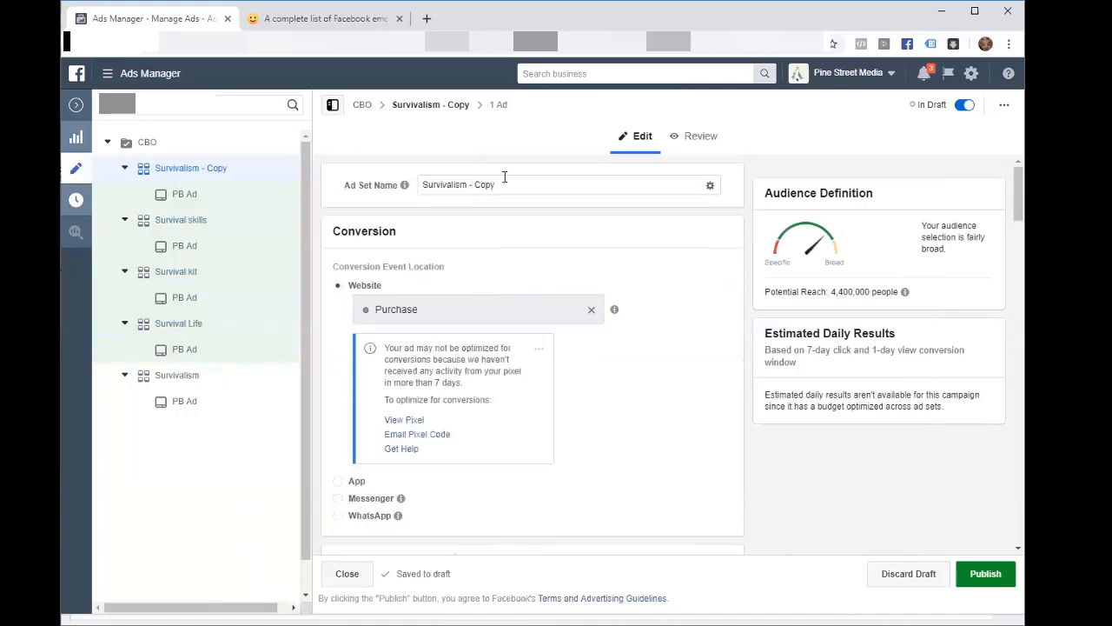
left_click_drag(506, 179, 419, 180)
key("ctrl+v")
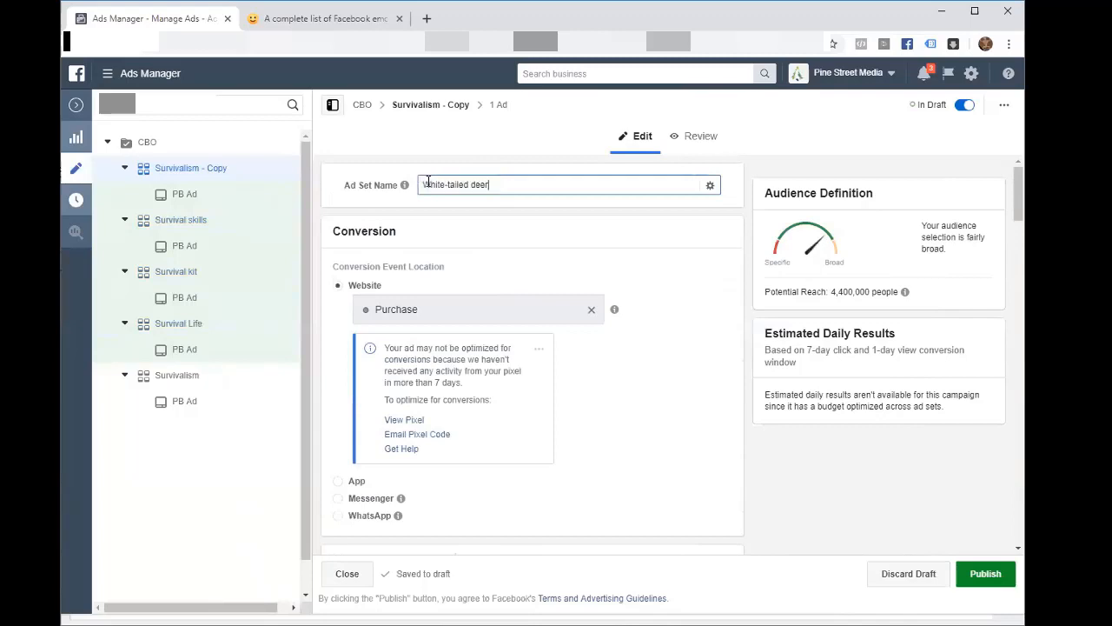
left_click(606, 232)
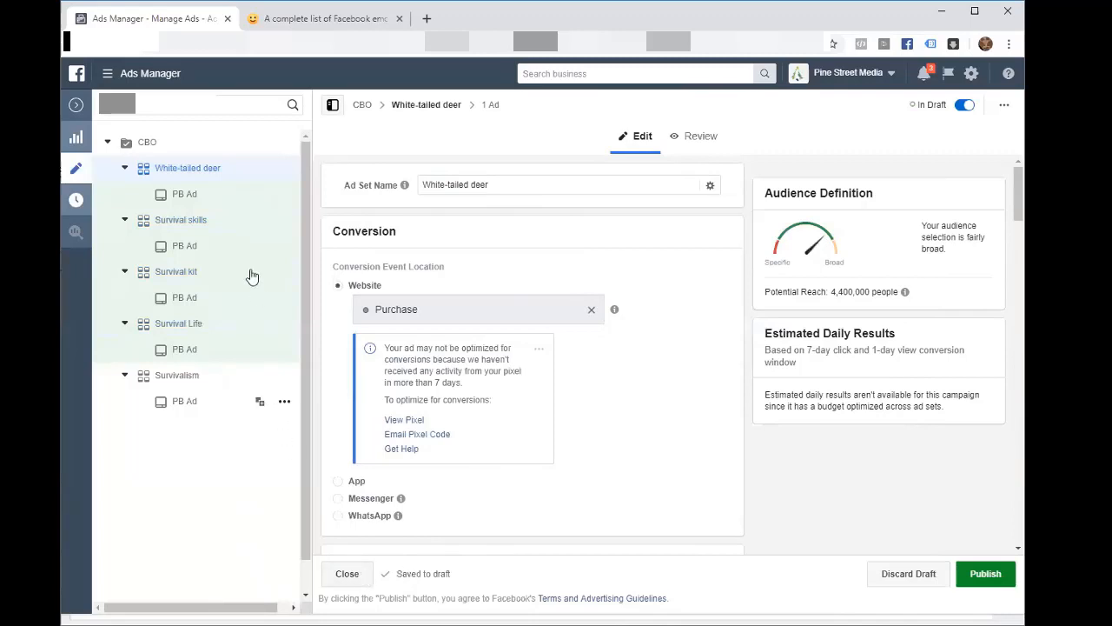
- Close the ad set editor, return to the campaign list and open the CBO campaign for editing
left_click(351, 576)
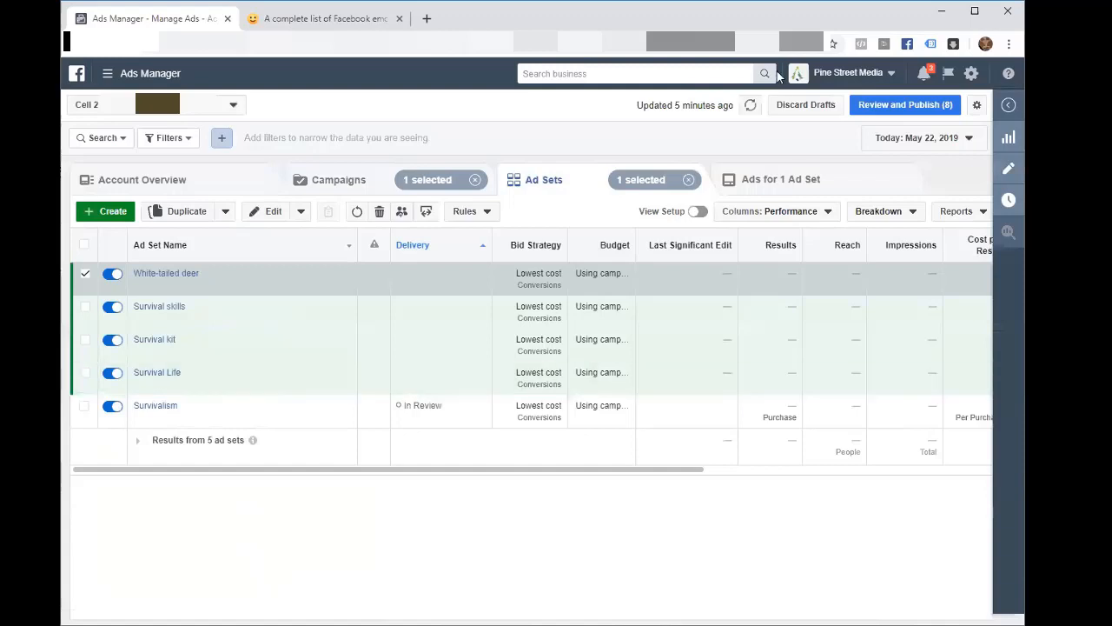
left_click(351, 181)
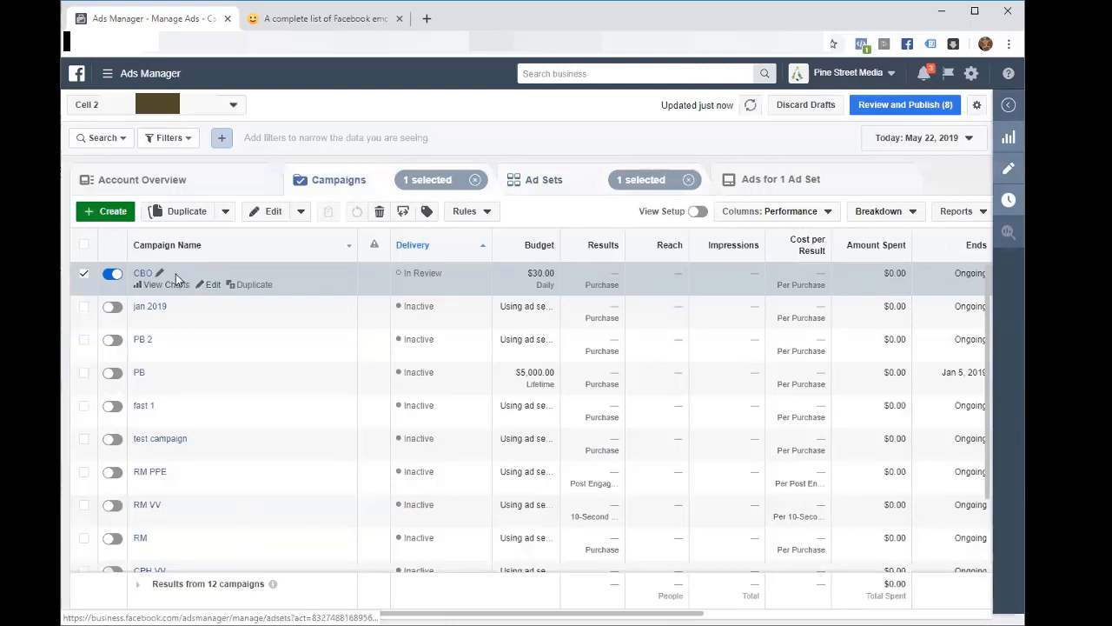
left_click(145, 274)
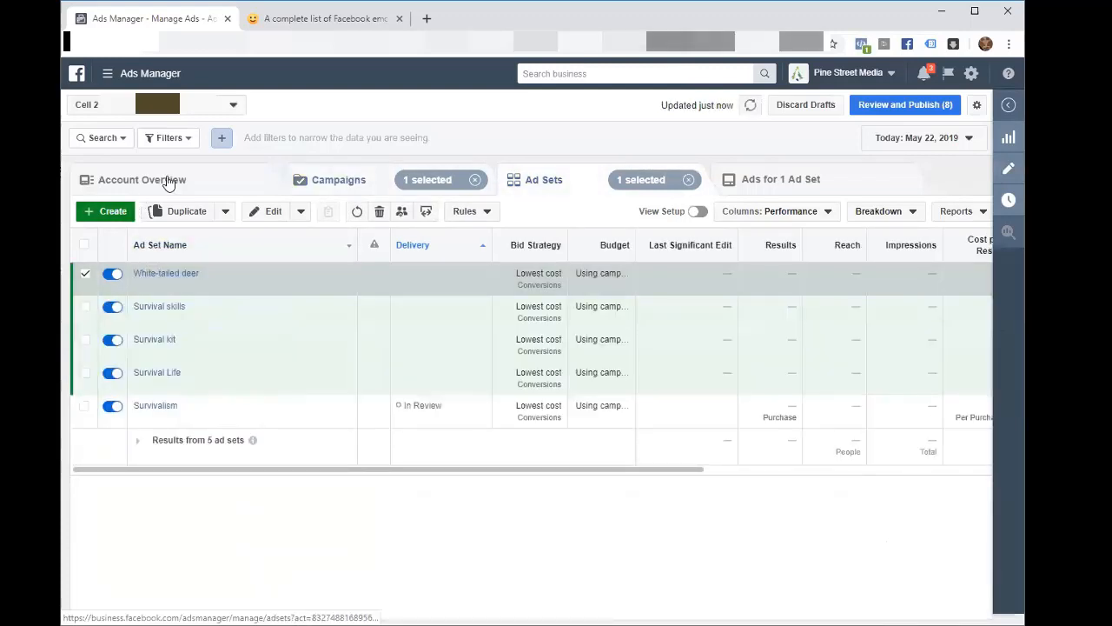
left_click(335, 180)
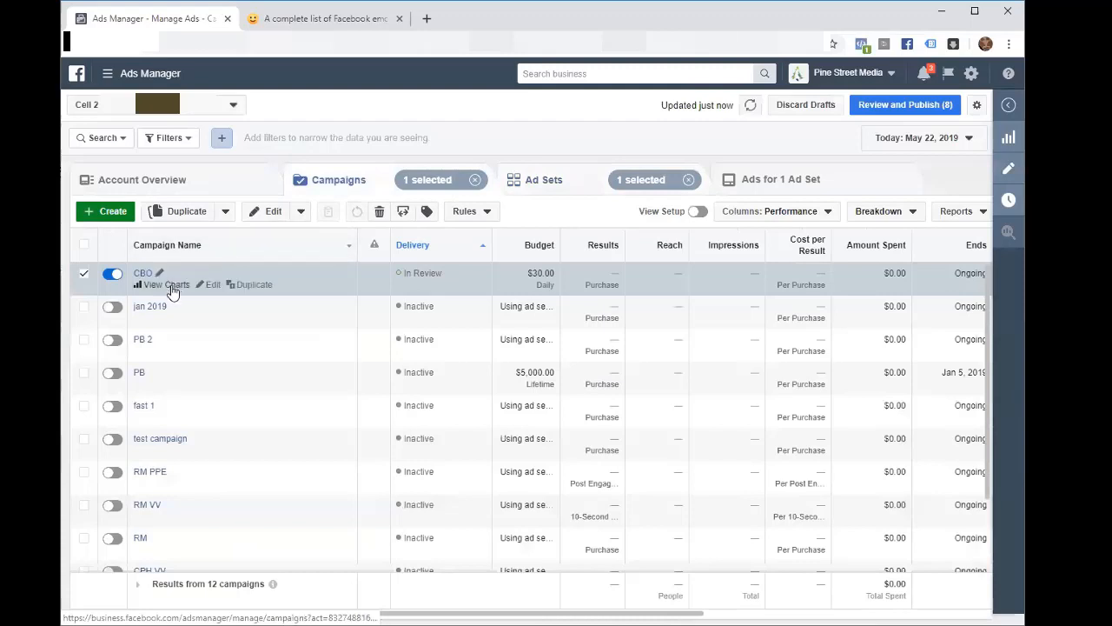
left_click(211, 288)
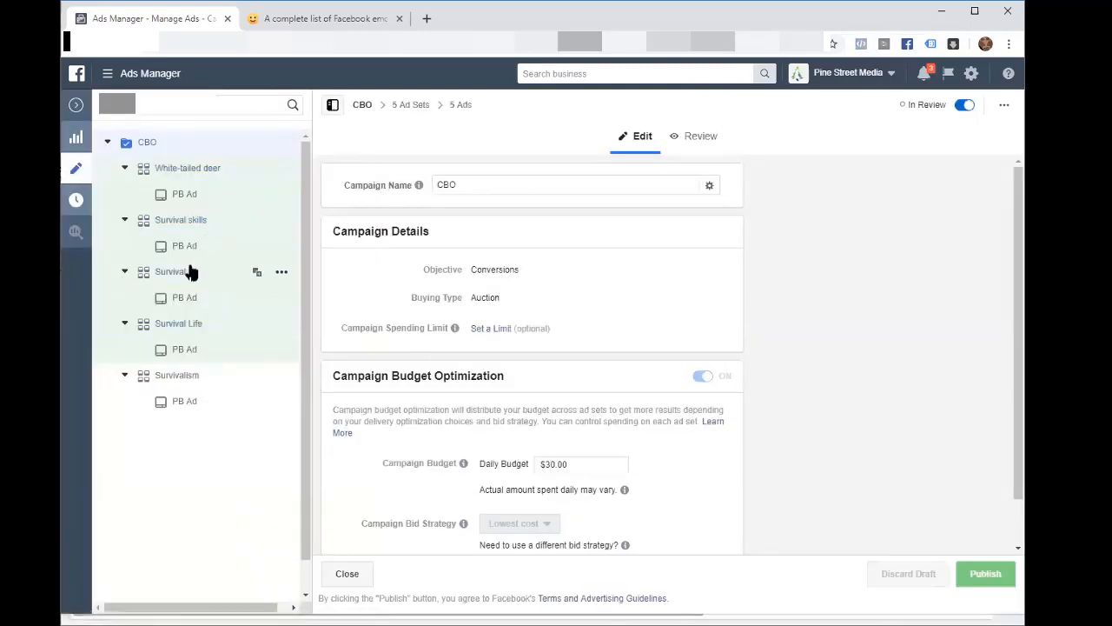
- Examine the Survival skills ad set's budget section and show its optional minimum and maximum daily spend limits
left_click(193, 220)
scroll(532, 327, "down", 6)
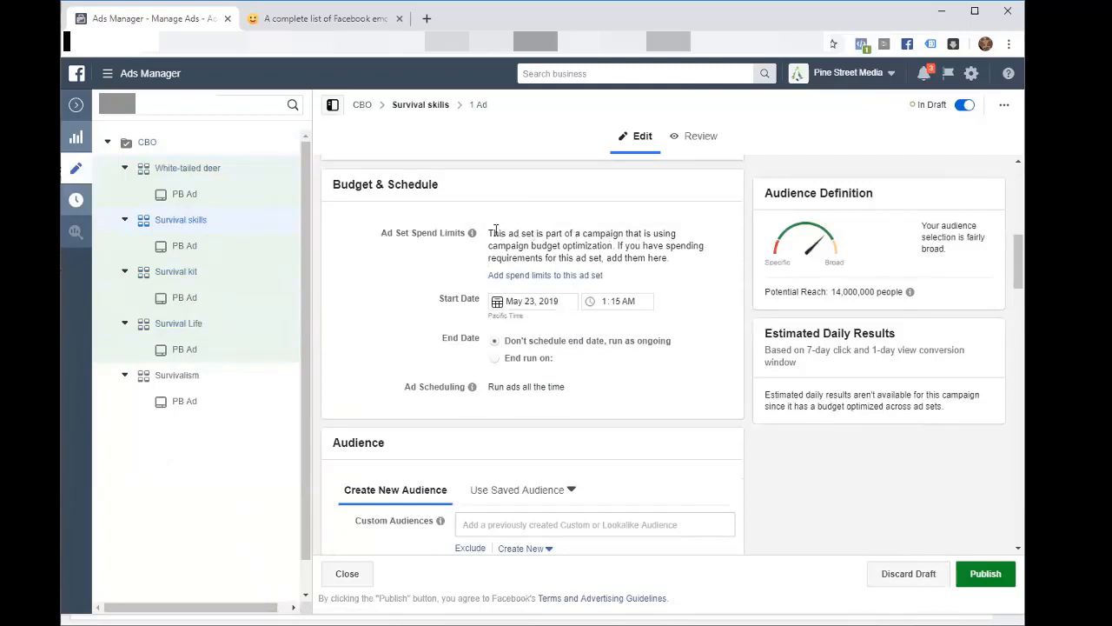
left_click_drag(490, 232, 699, 258)
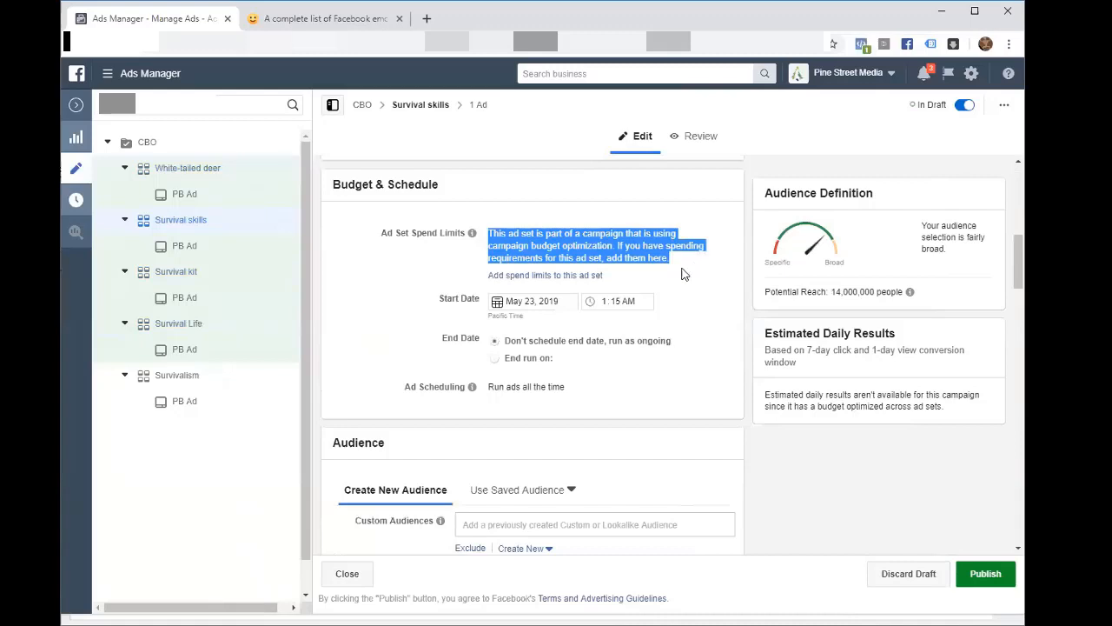
left_click(441, 280)
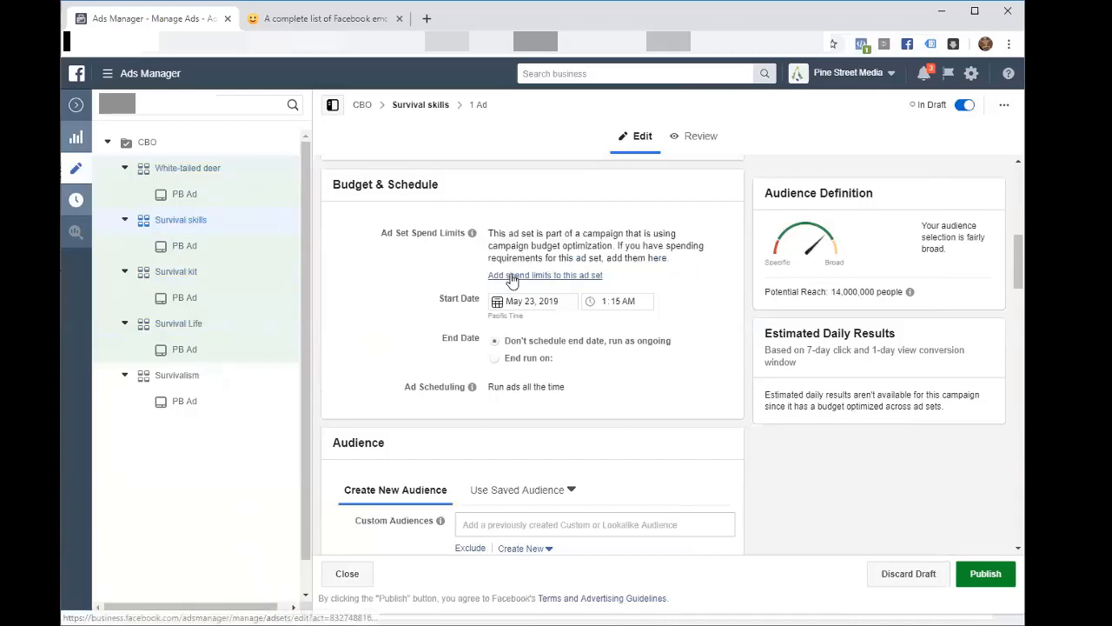
left_click(512, 276)
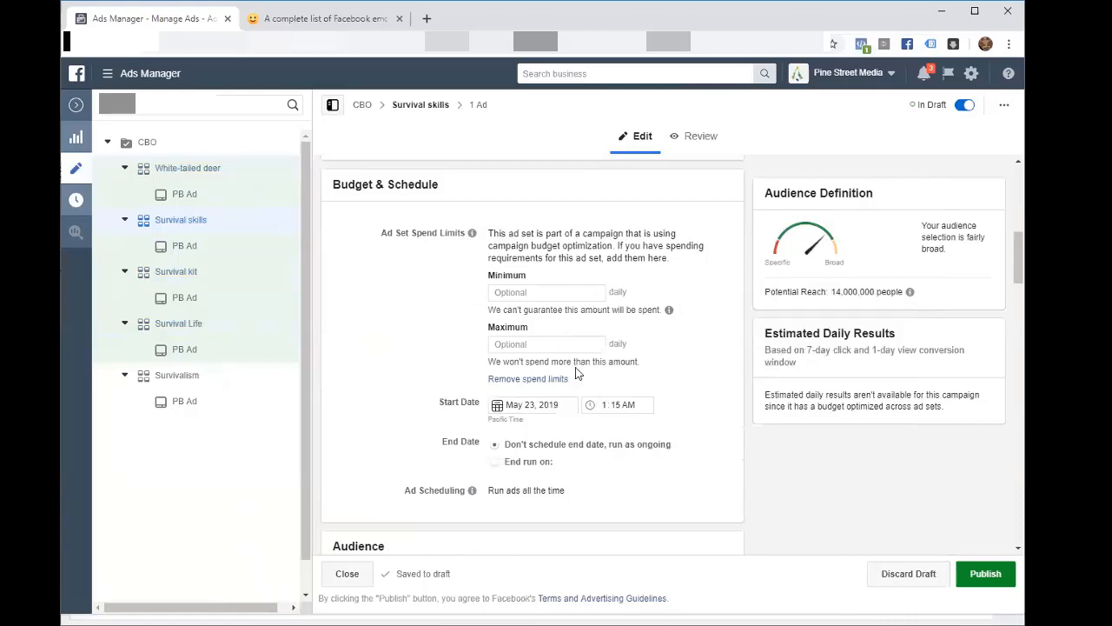
- Close the editor, then review and publish the four new draft ad sets with their ads
left_click(357, 572)
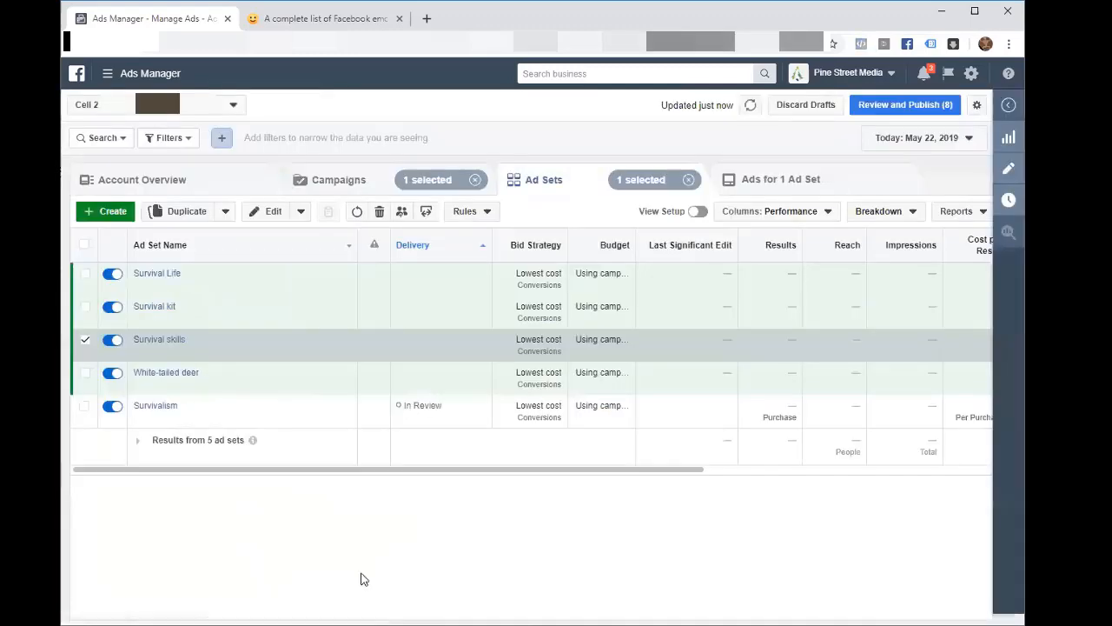
left_click(886, 105)
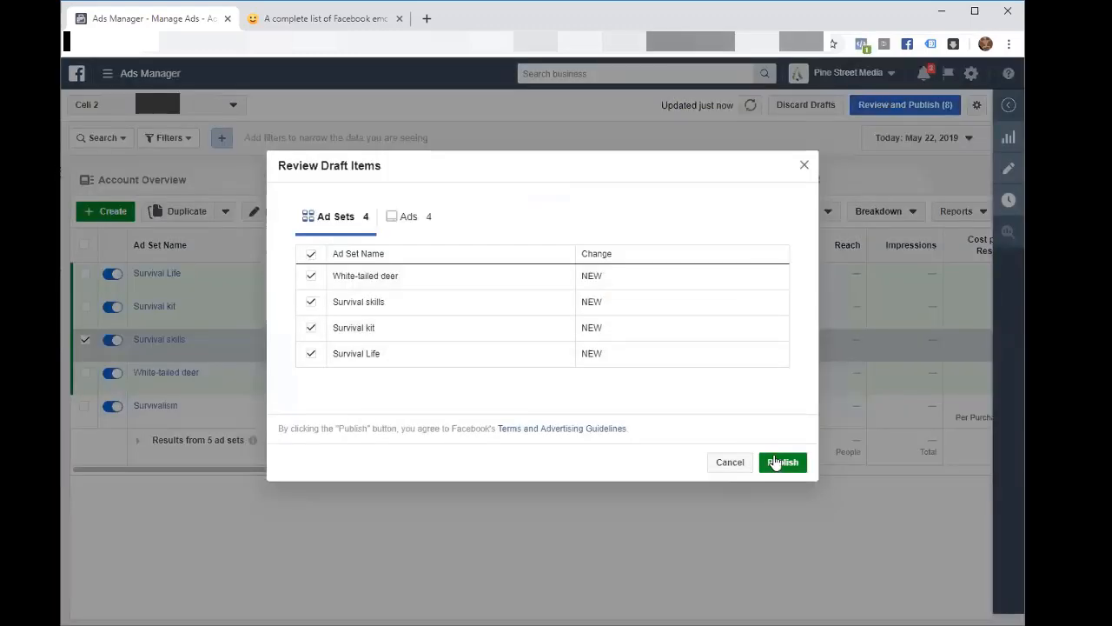
left_click(776, 462)
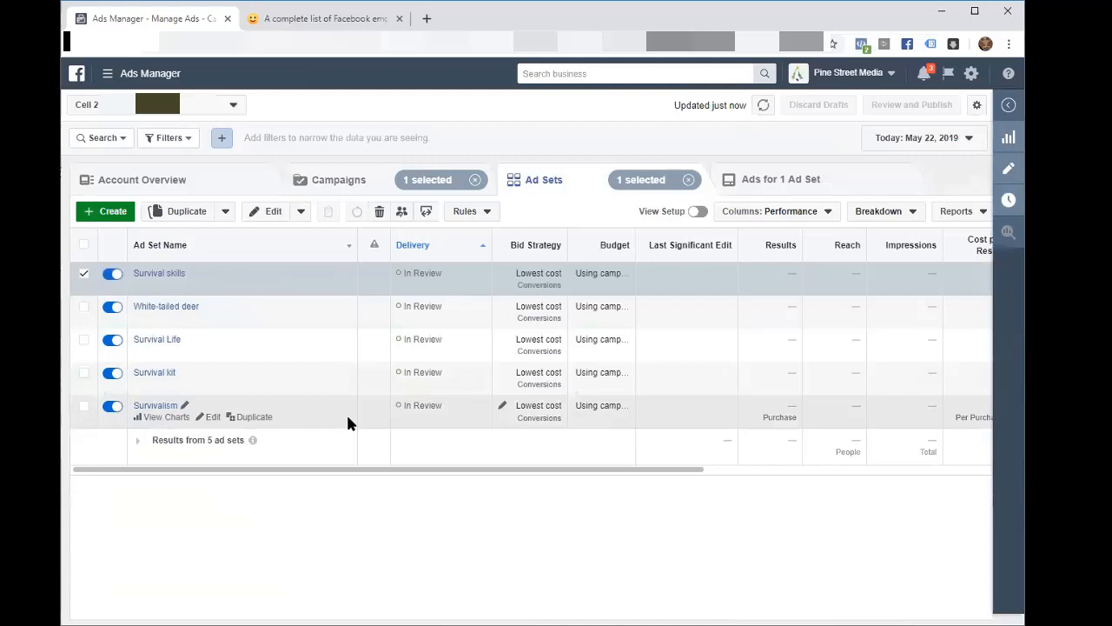
- Turn off the Survivalism and Survival Life ad sets in the CBO campaign
left_click(113, 406)
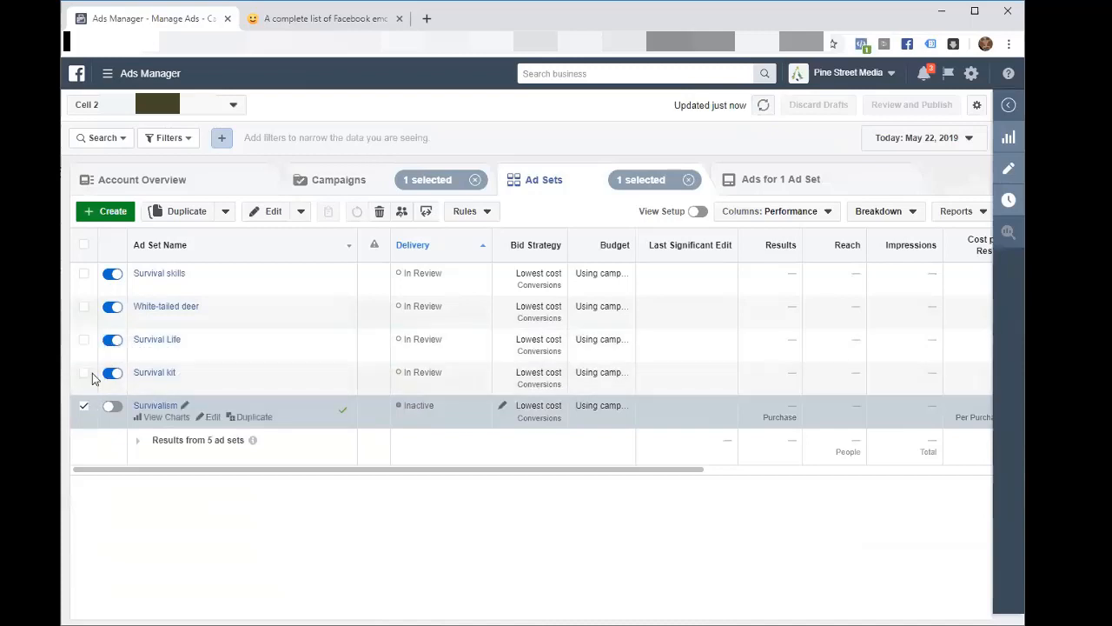
left_click(108, 341)
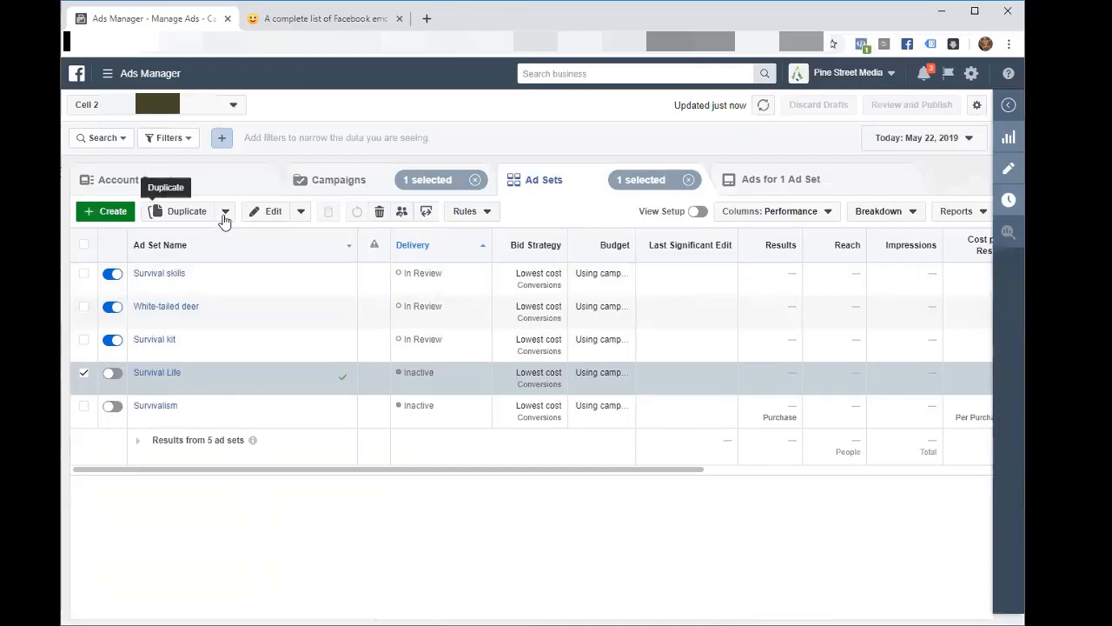
mouse_move(150, 275)
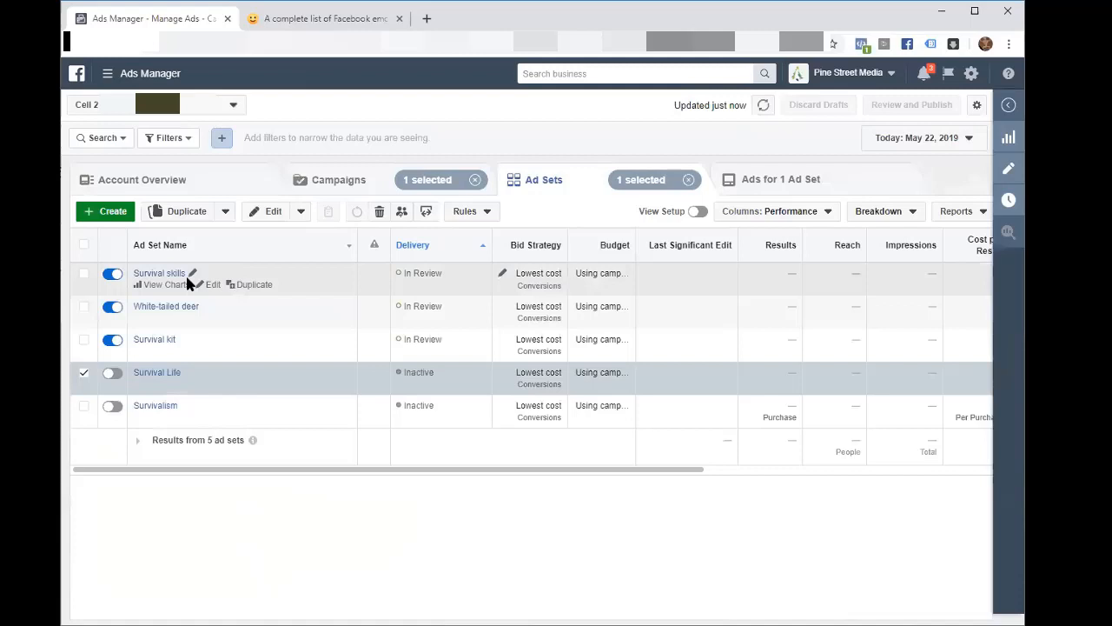
- Turn off the whole CBO campaign and dismiss the update notification
left_click(316, 180)
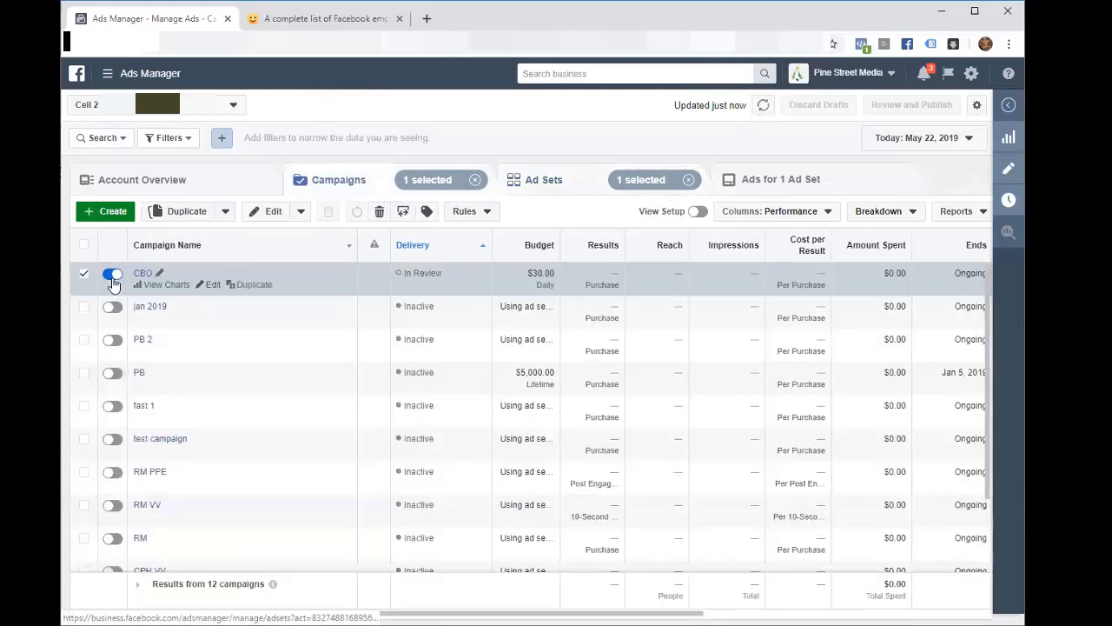
left_click(112, 276)
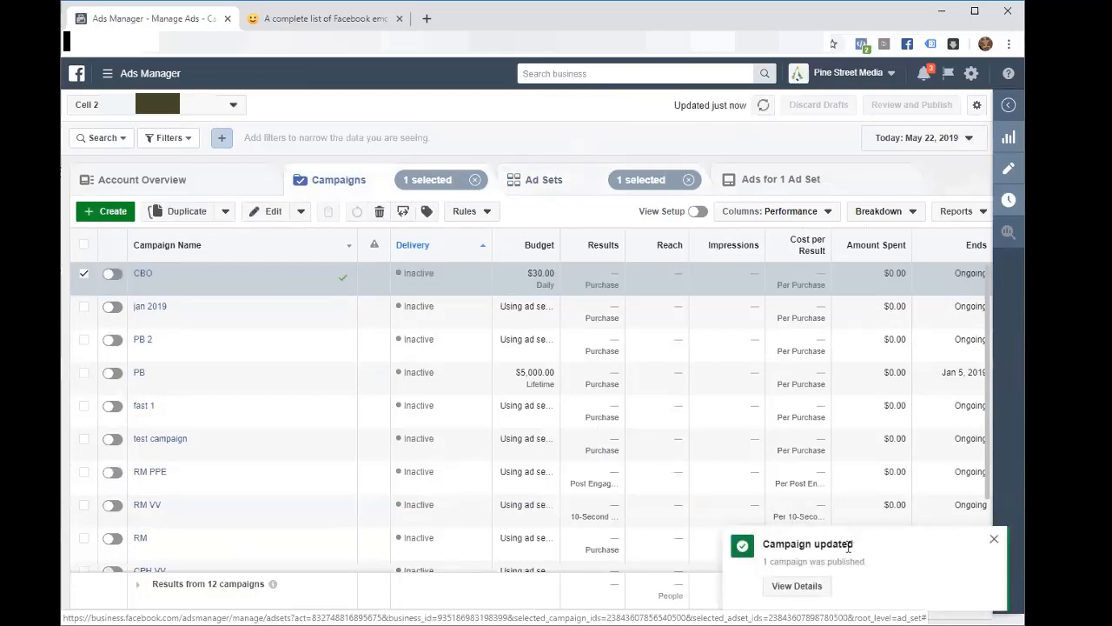
left_click(993, 540)
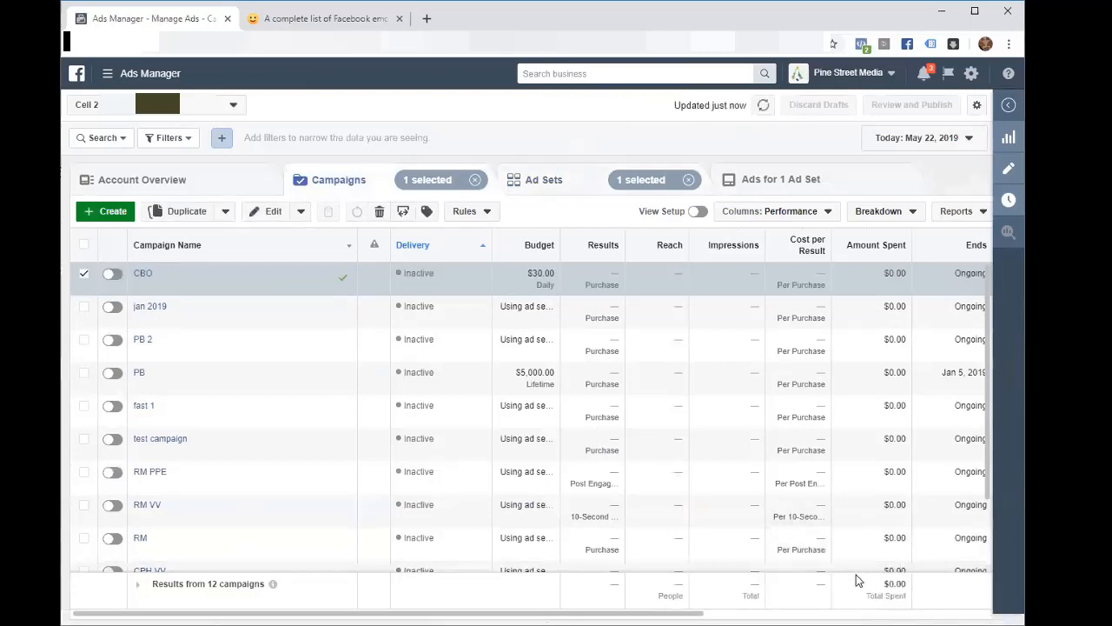